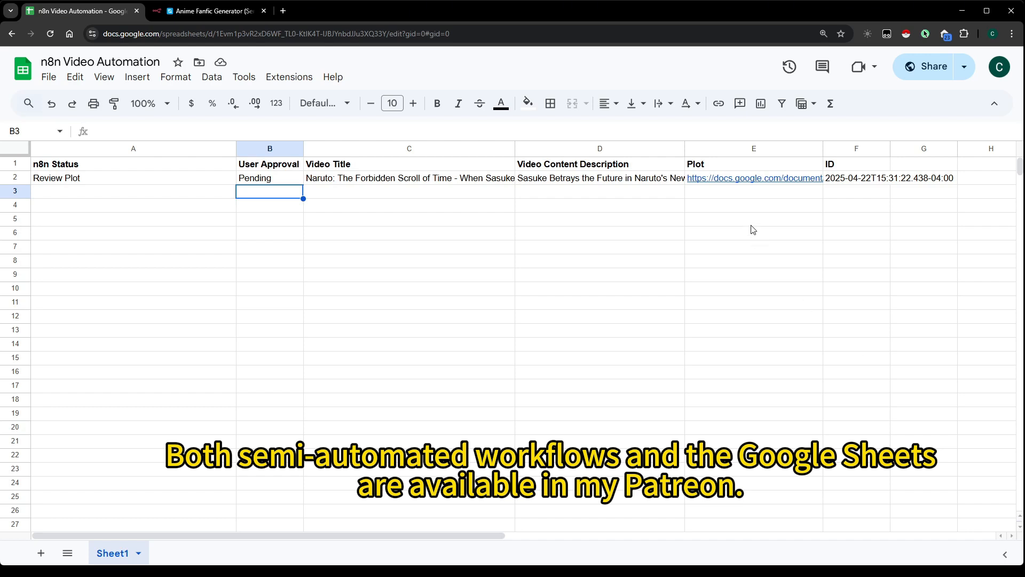
# Open the plot document linked in row 2 for review, and set that row's User Approval to Approved
pyautogui.click(731, 178)
pyautogui.click(740, 200)
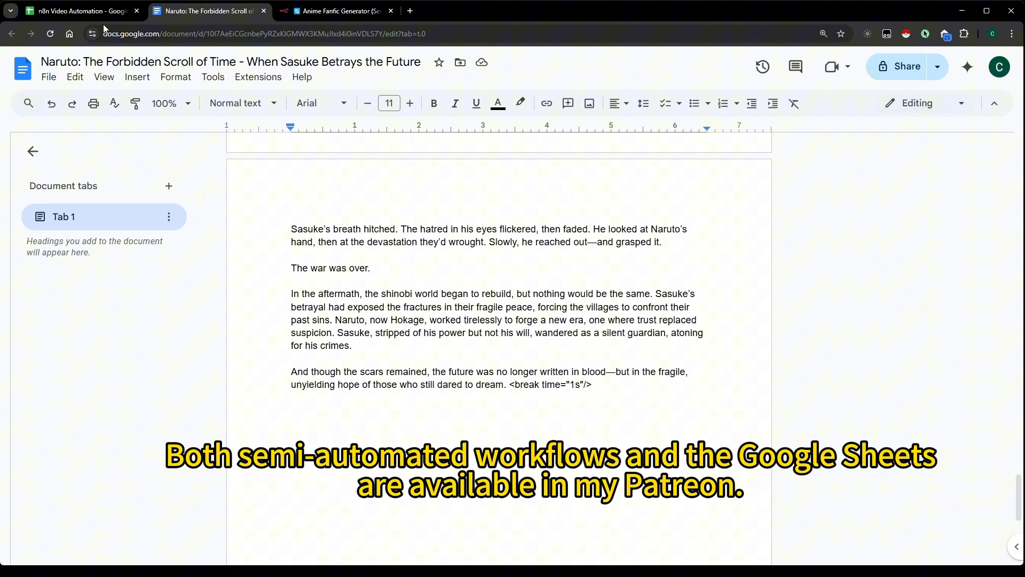
pyautogui.click(101, 11)
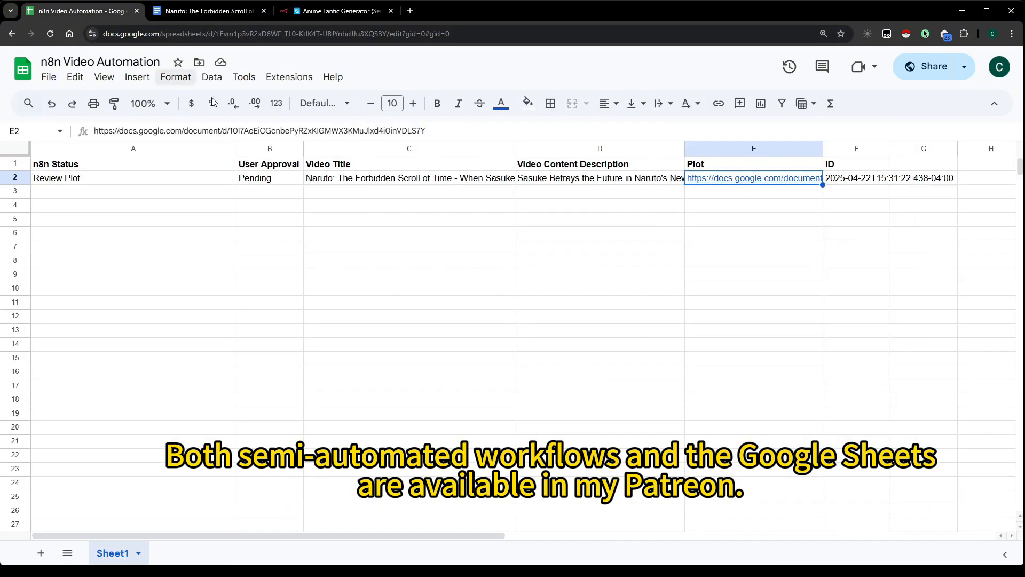
pyautogui.click(274, 180)
pyautogui.write('Approved')
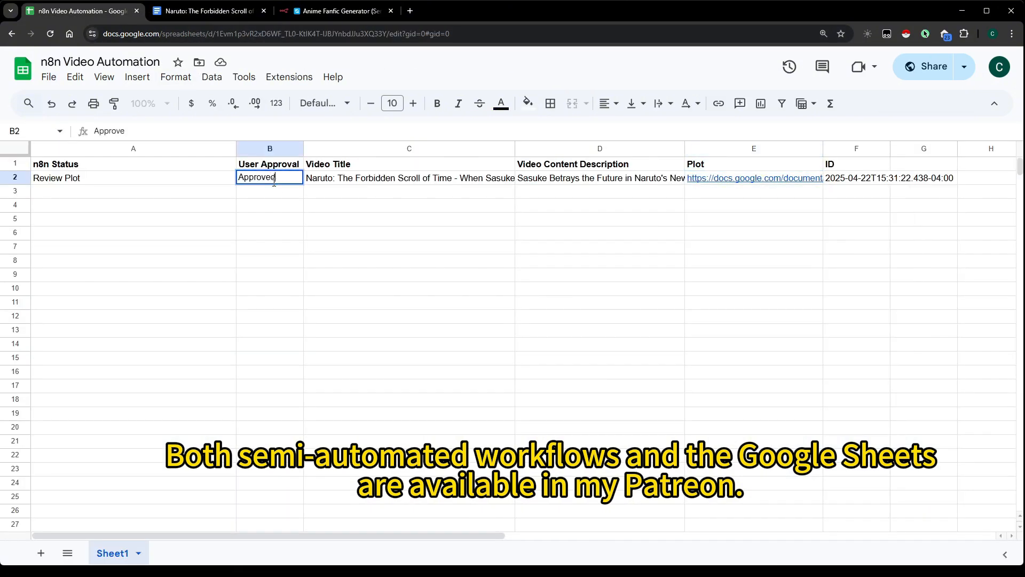
pyautogui.press('Return')
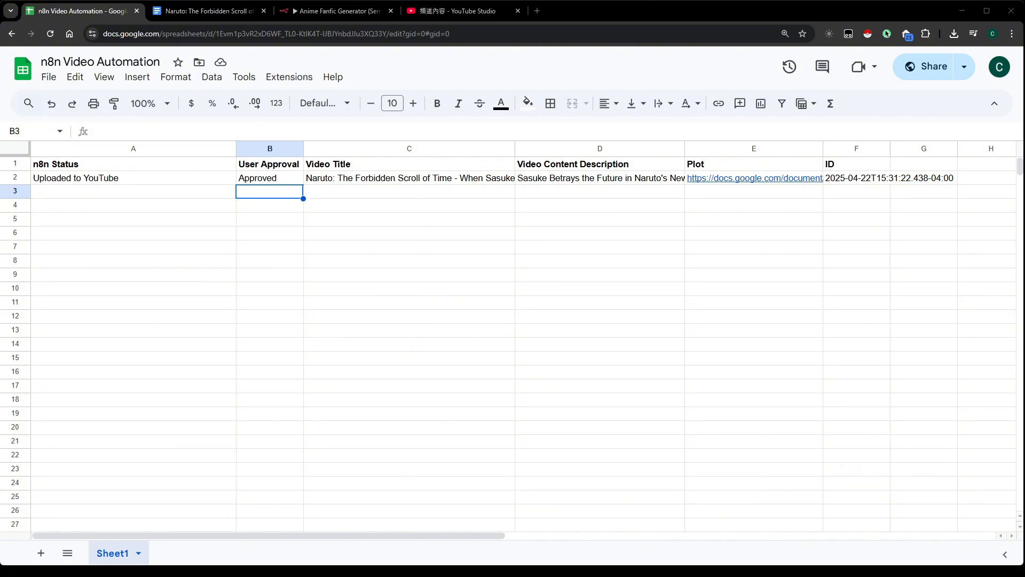
# In YouTube Studio, open the uploaded video "Naruto: The Forbidden Scroll of Time" for playback and skip ahead in it
pyautogui.click(459, 11)
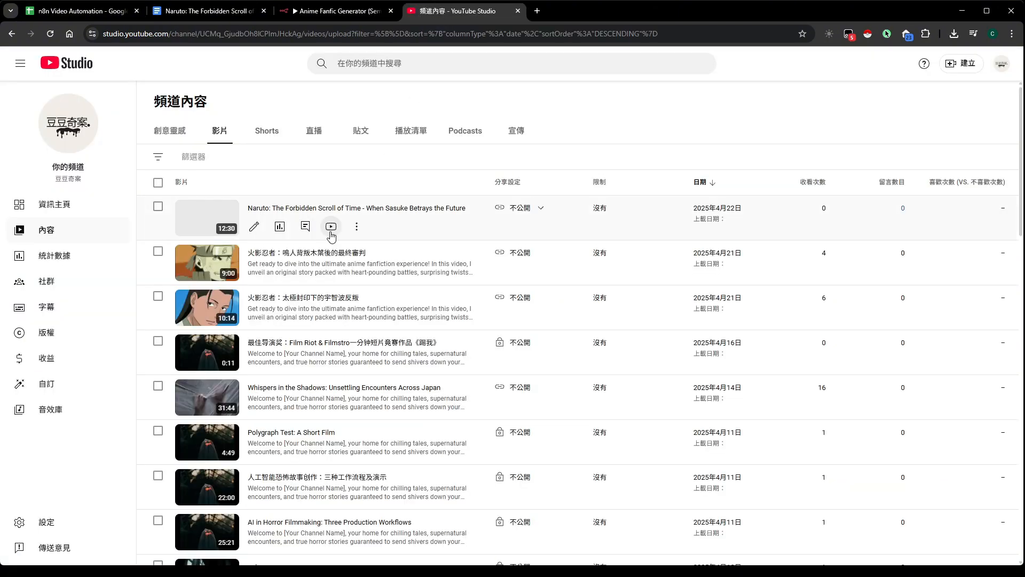
pyautogui.click(332, 235)
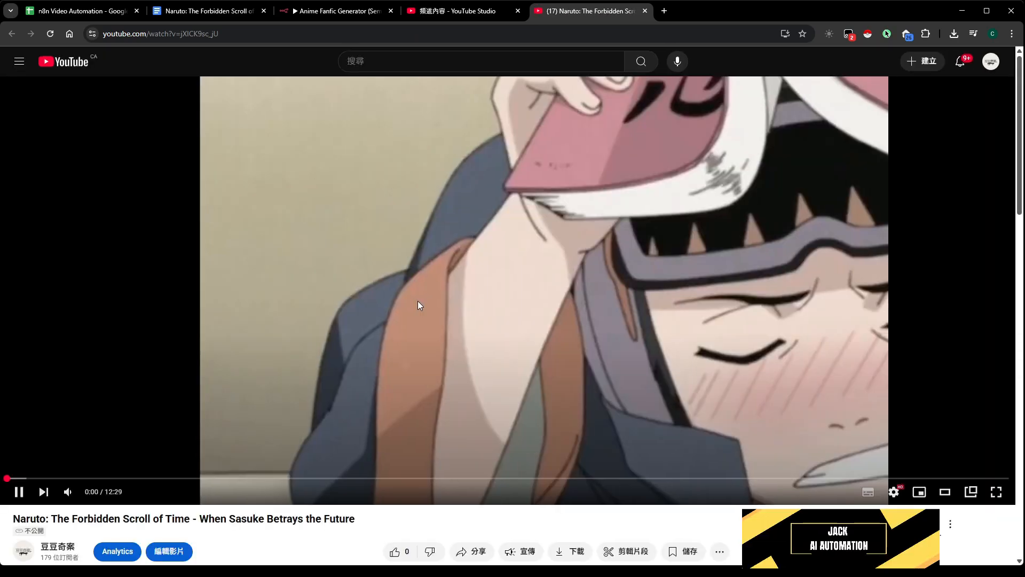
pyautogui.moveTo(67, 495)
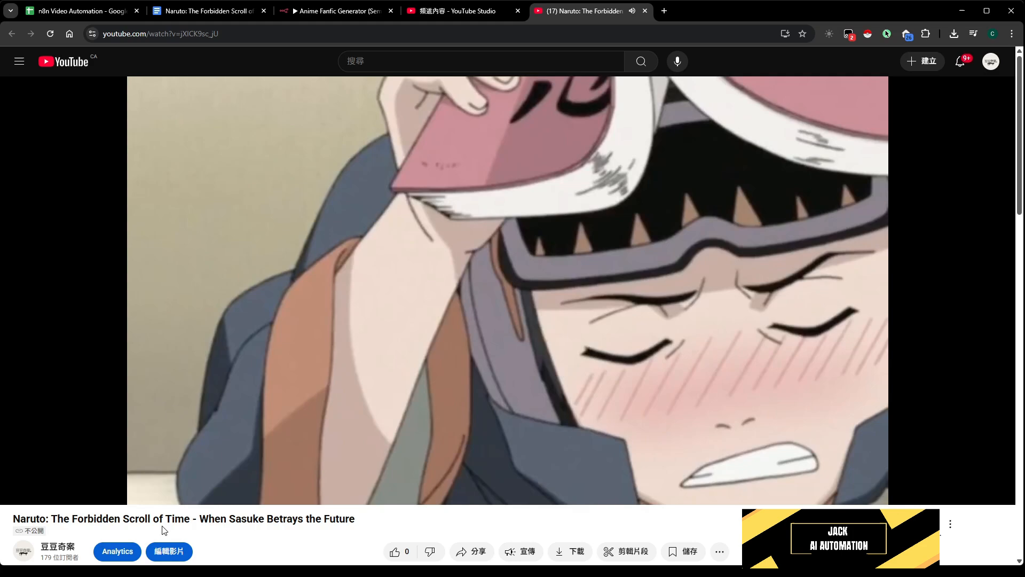
pyautogui.click(176, 479)
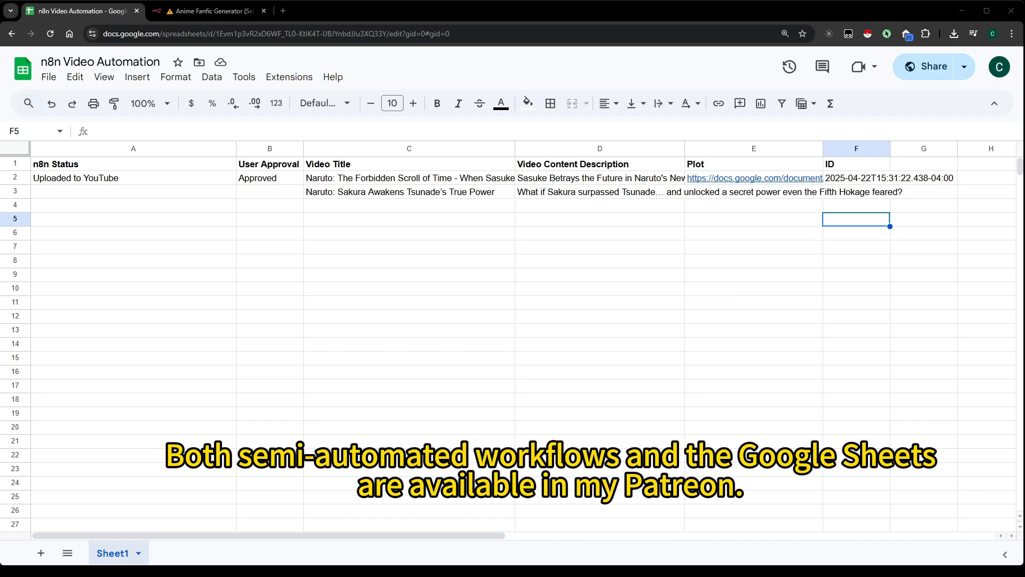
# Test-run the "Anime Fanfic Generator (Semi Auto) with own title" workflow in n8n and return to the spreadsheet
pyautogui.click(214, 11)
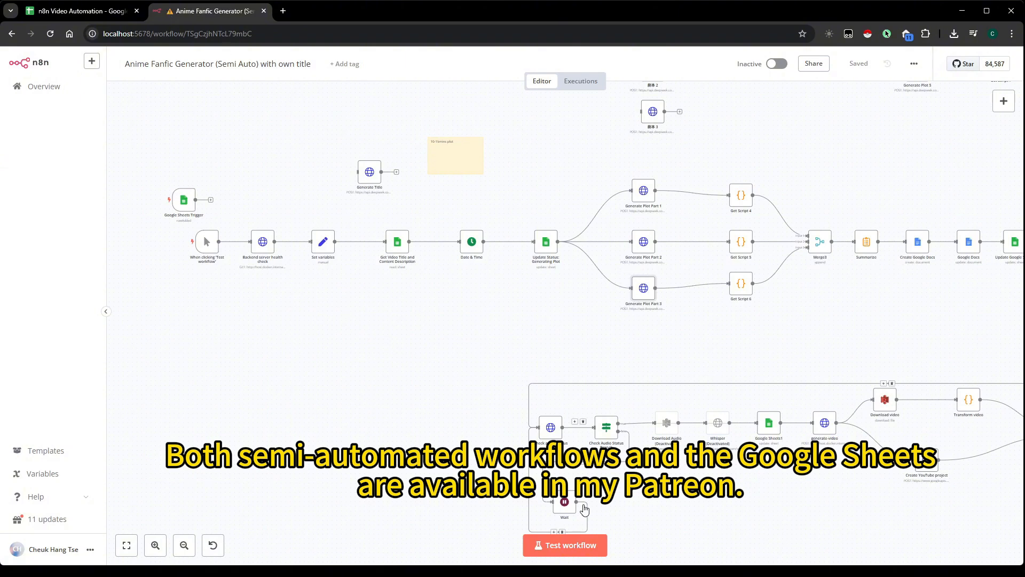
pyautogui.click(581, 546)
pyautogui.click(98, 12)
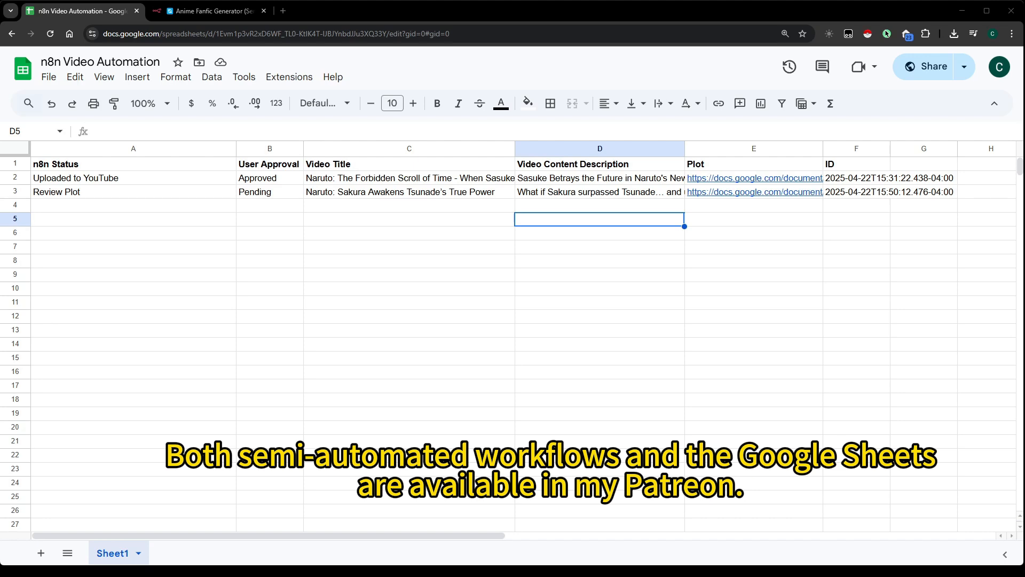
# Open the plot document linked in row 3 for "Naruto: Sakura Awakens Tsunade's True Power" and read through to its end
pyautogui.click(735, 208)
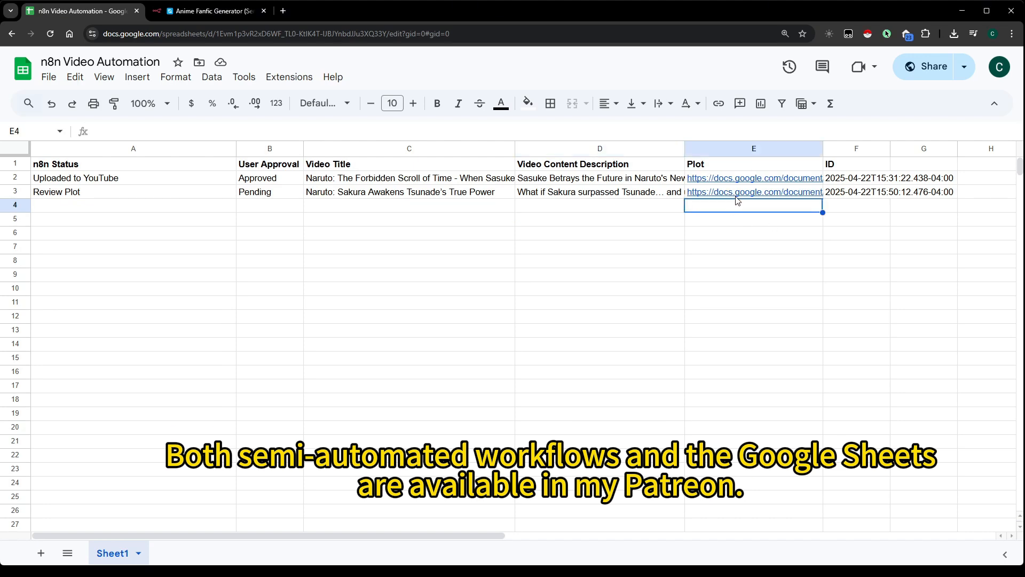
pyautogui.click(741, 211)
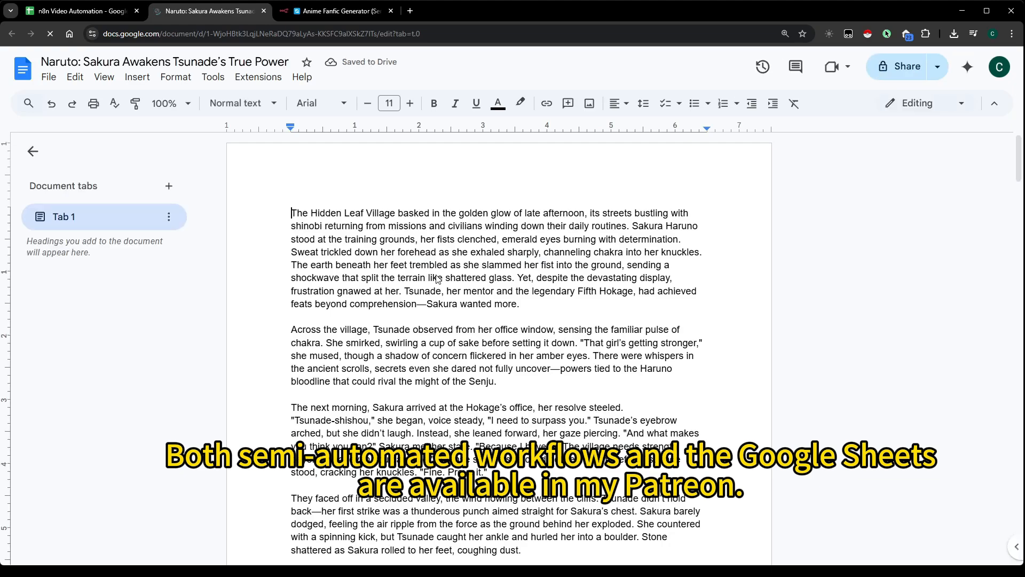
pyautogui.scroll(-3, 437, 278)
pyautogui.scroll(-15, 436, 279)
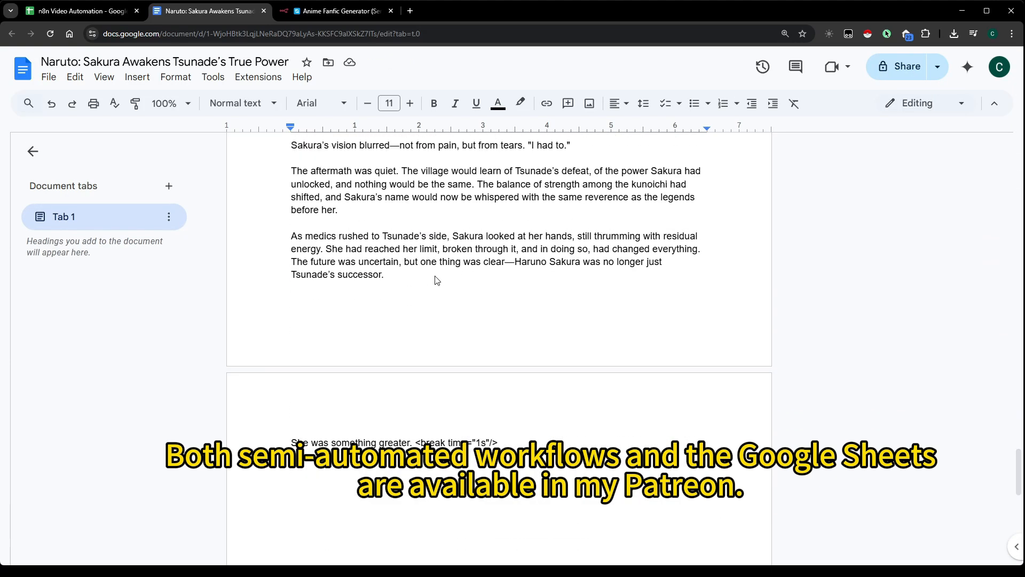
# Back in the n8n Video Automation spreadsheet, set the User Approval in row 3 to Approved
pyautogui.click(88, 14)
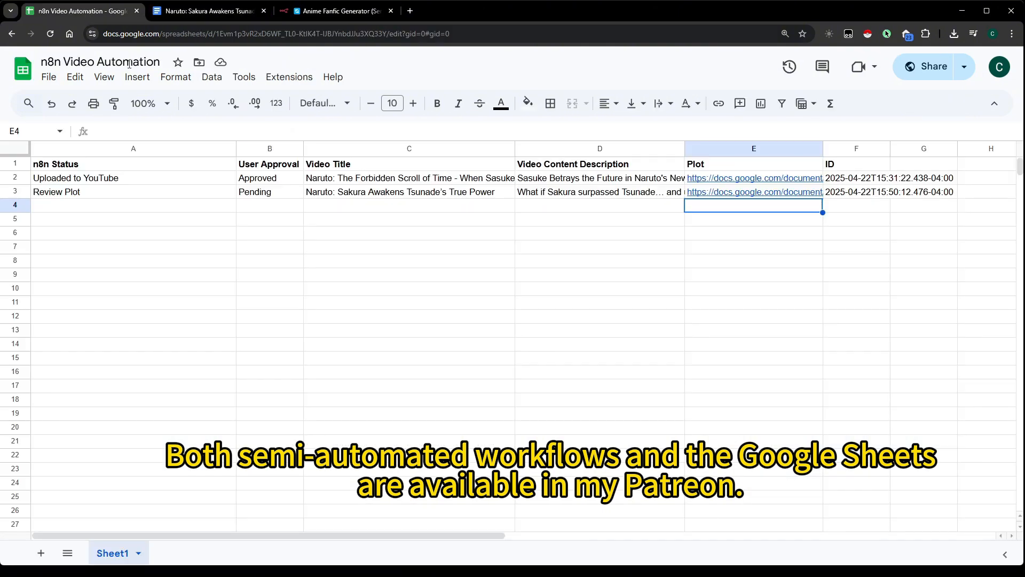
pyautogui.click(259, 193)
pyautogui.write('Approved')
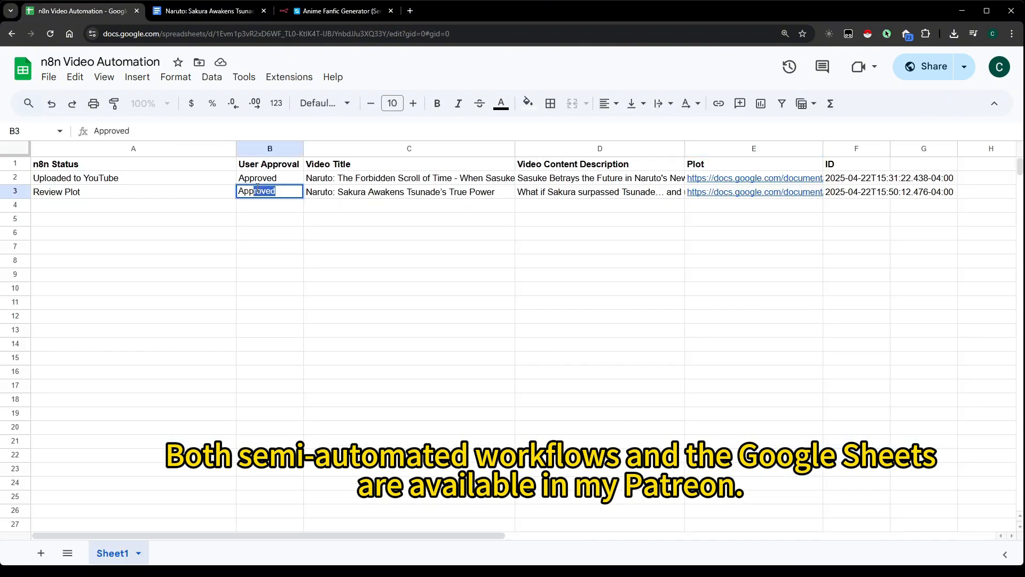
pyautogui.press('Return')
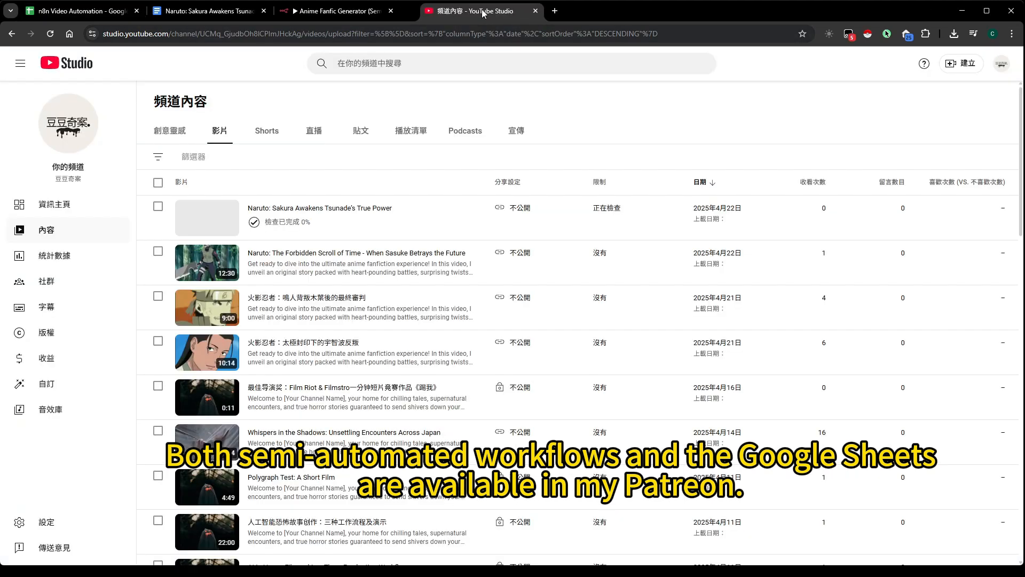
# Open the uploaded "Naruto: Sakura Awakens Tsunade's True Power" video on YouTube and skip to about its midpoint
pyautogui.click(332, 224)
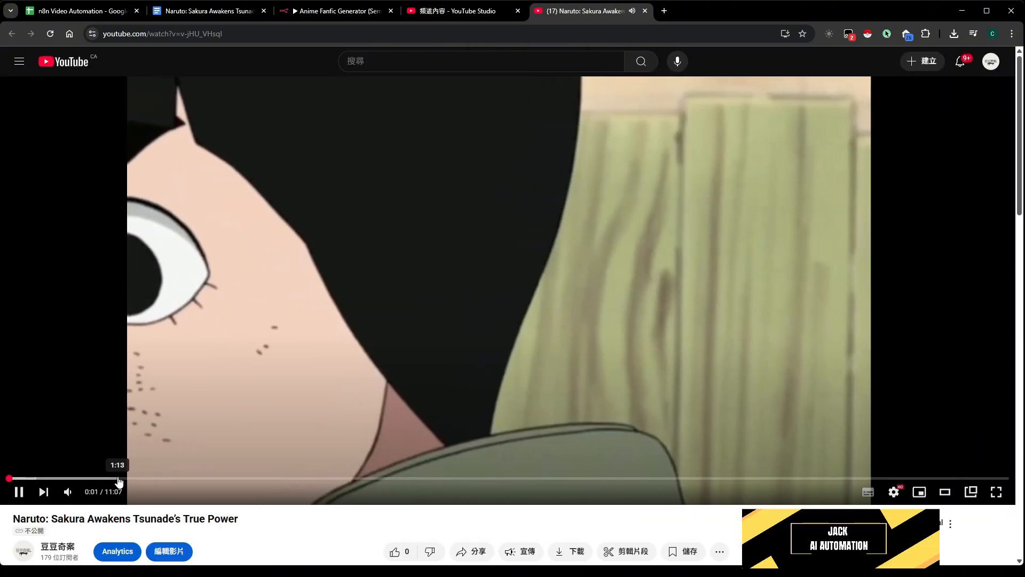
pyautogui.click(541, 478)
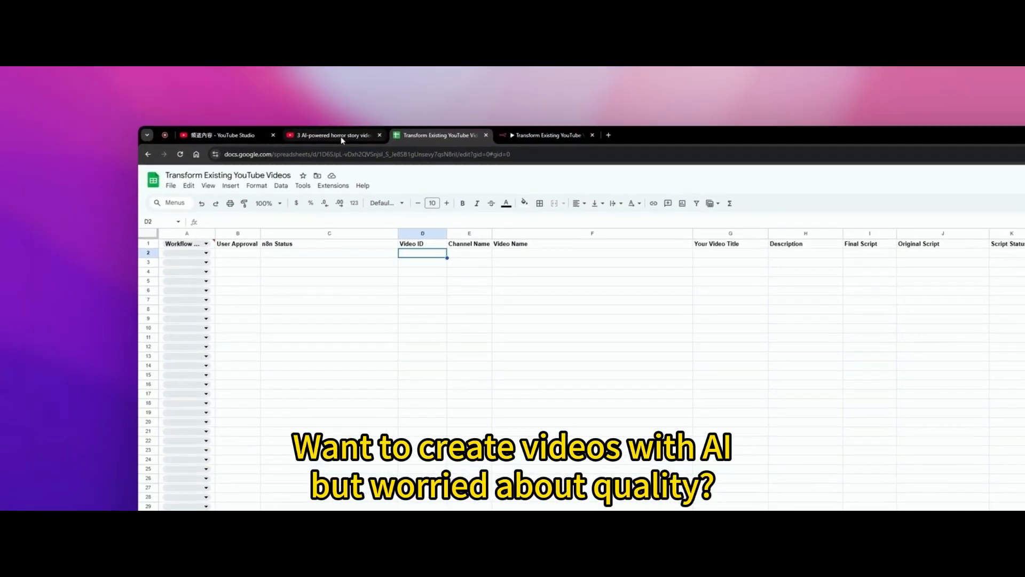
# Paste the horror story video's ID into D2 of the Transform Existing YouTube Videos sheet and set row 2's workflow to Fully Auto
pyautogui.click(341, 136)
pyautogui.click(422, 138)
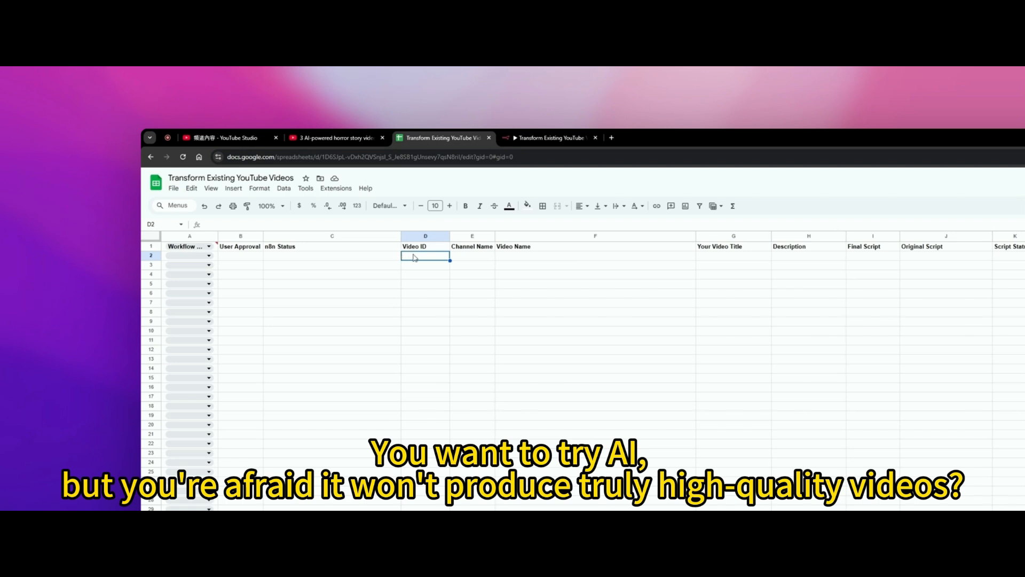
pyautogui.write('6v5TxjW8UXw')
pyautogui.click(187, 256)
pyautogui.click(224, 273)
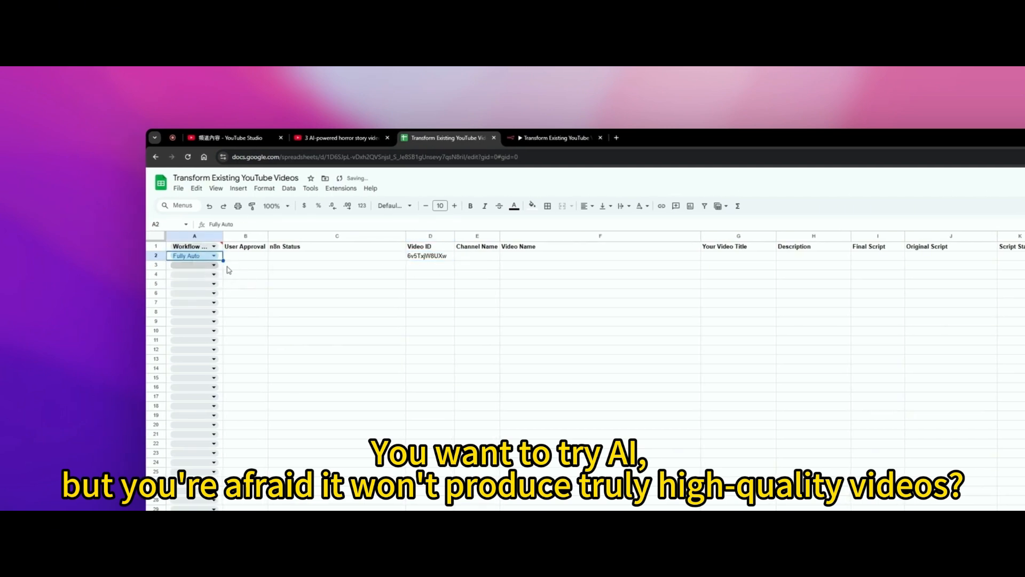
pyautogui.click(320, 257)
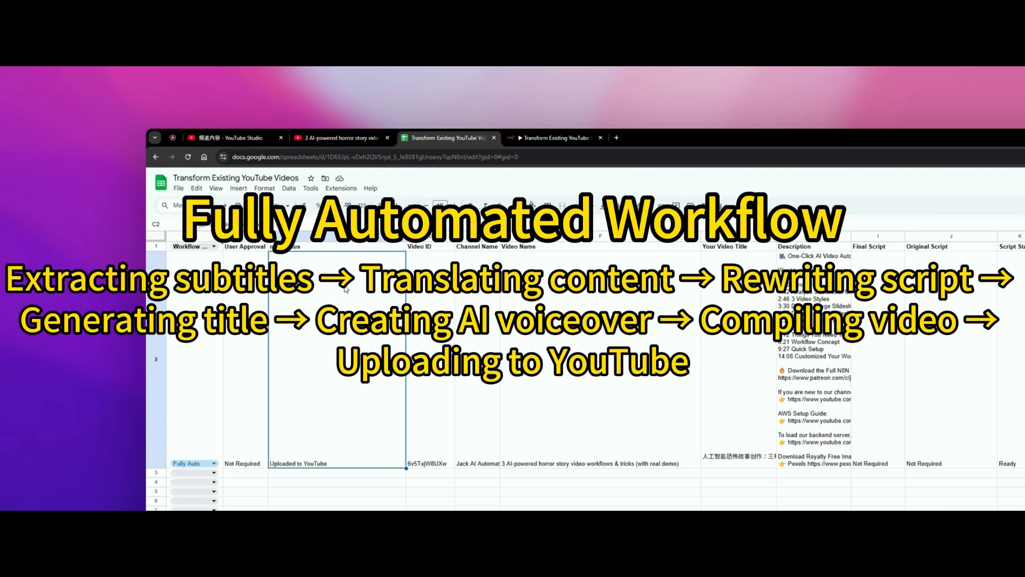
# Switch to YouTube Studio, refresh the channel content list and open the newest uploaded video on YouTube
pyautogui.click(237, 140)
pyautogui.click(188, 157)
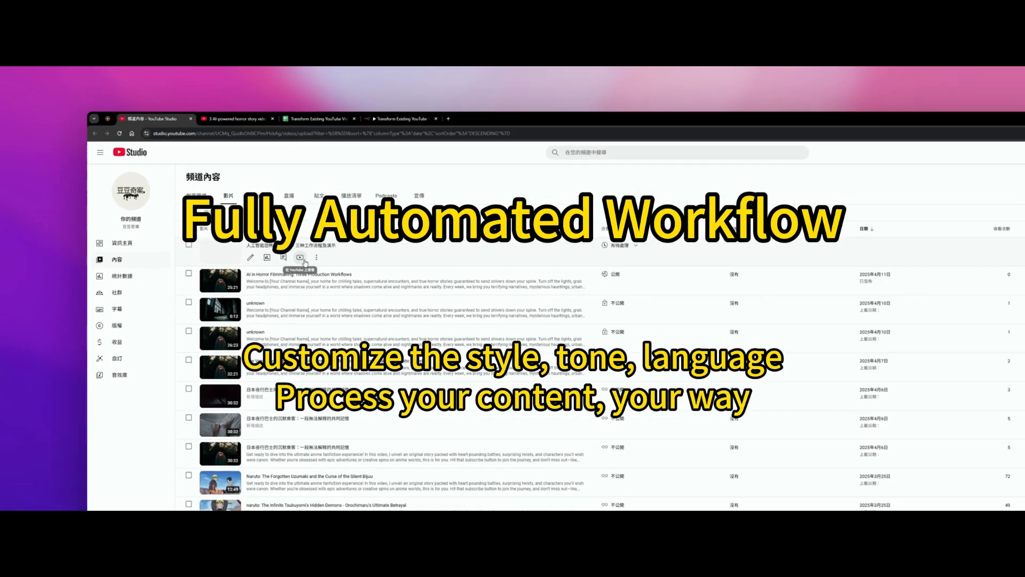
pyautogui.click(300, 257)
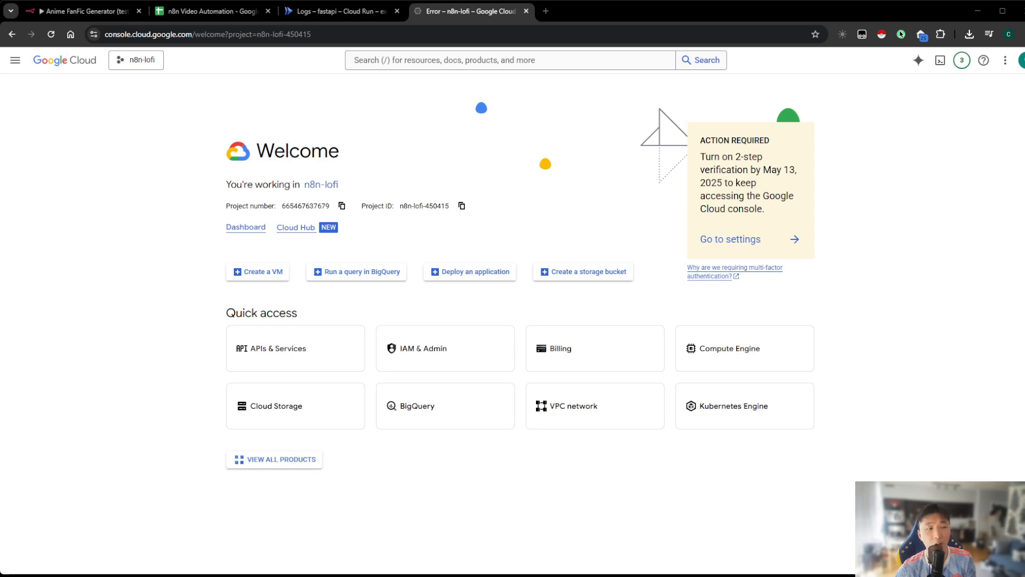
# Search the Google Cloud console for "google sheets" and open the Google Sheets API product page
pyautogui.click(417, 61)
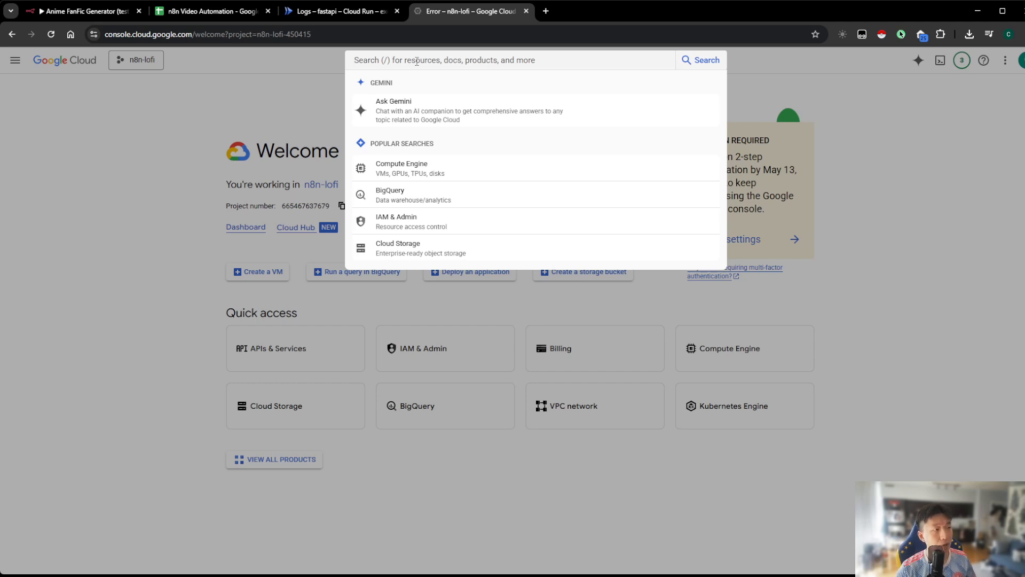
pyautogui.write('gogle')
pyautogui.press('BackSpace')
pyautogui.press('BackSpace')
pyautogui.press('BackSpace')
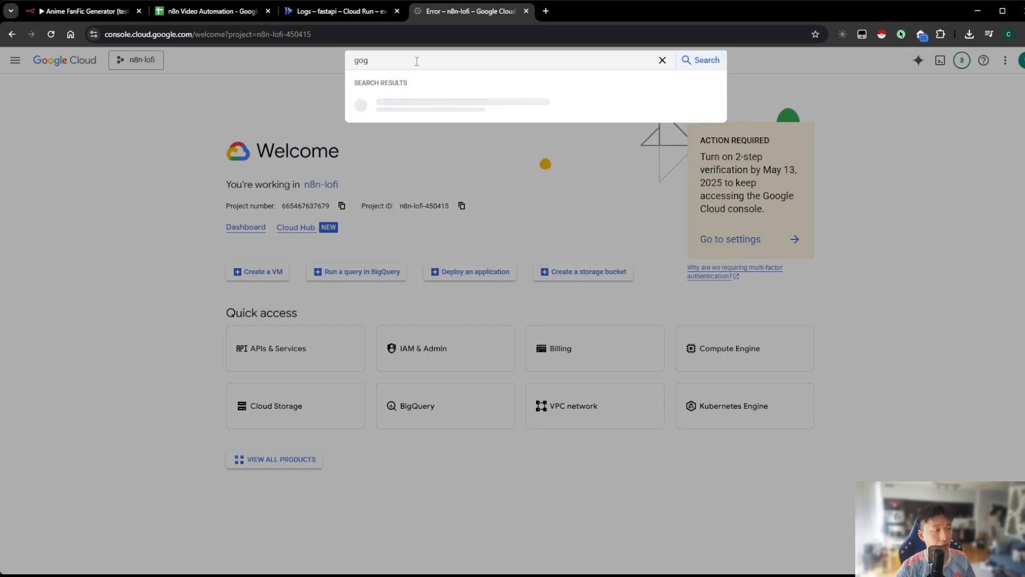
pyautogui.write('ogle sheets')
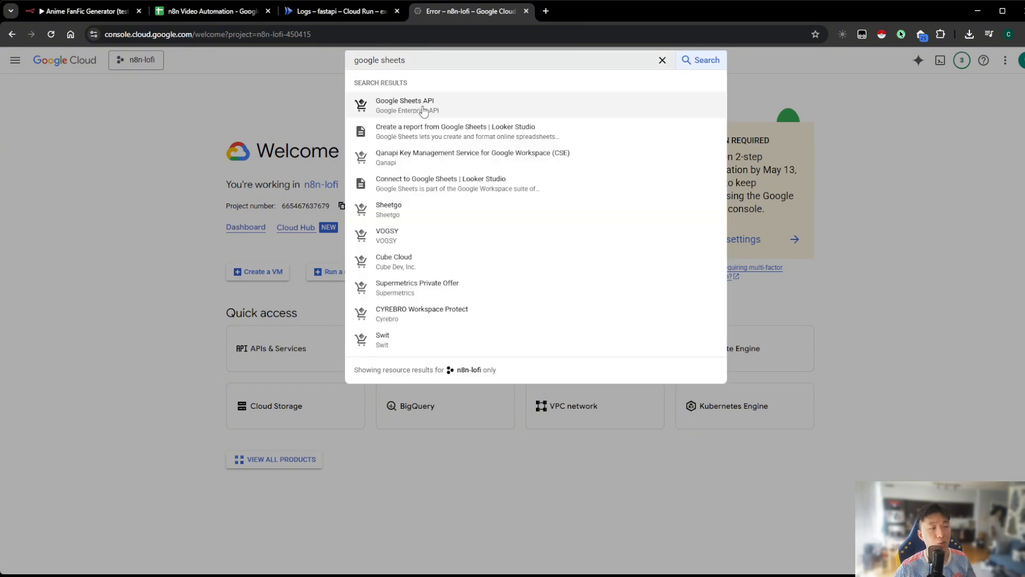
pyautogui.click(427, 109)
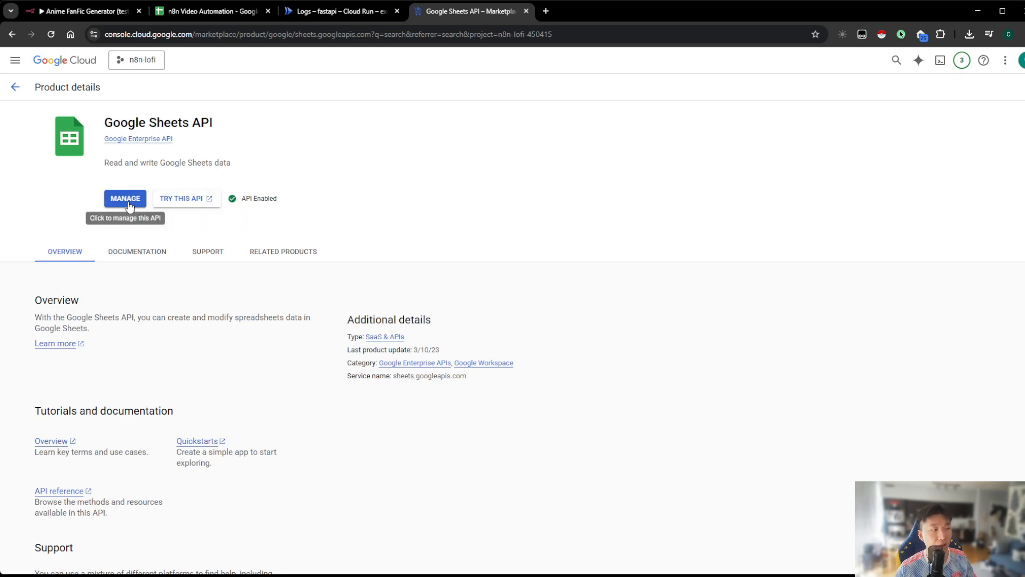
# Return to the Google Cloud welcome page, search for "google doc" and open the Google Docs API product page
pyautogui.click(16, 87)
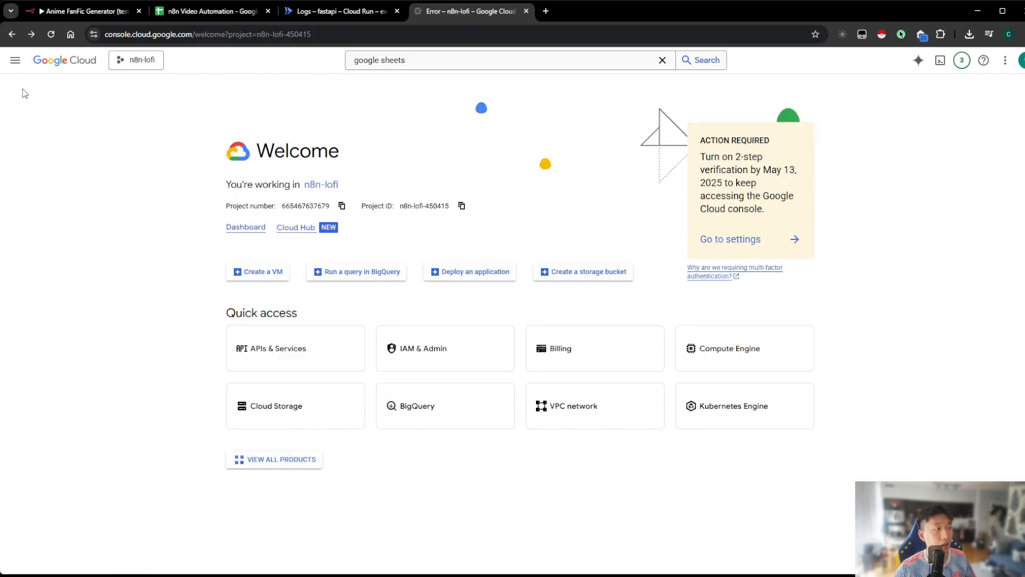
pyautogui.moveTo(428, 62); pyautogui.dragTo(378, 60)
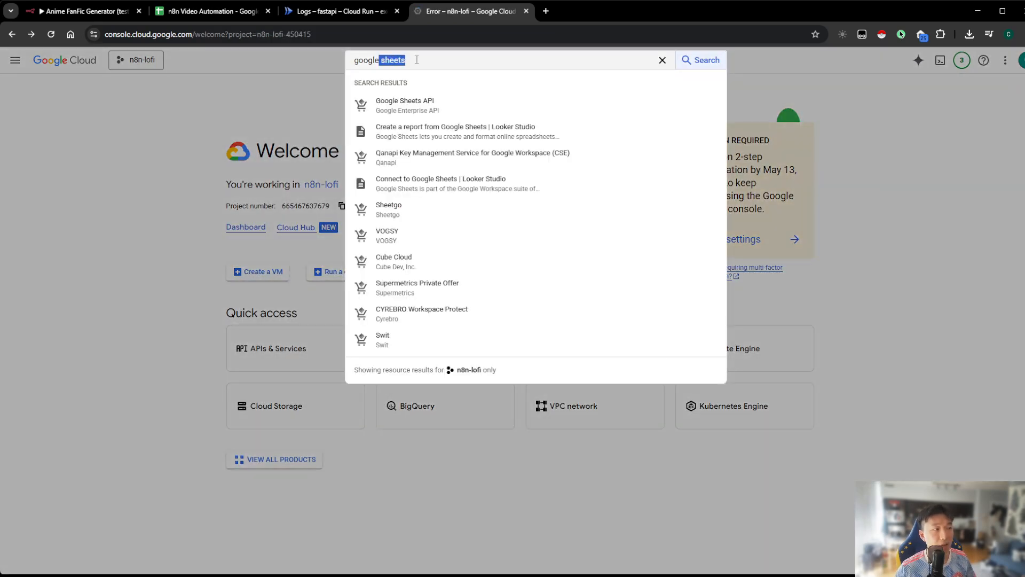
pyautogui.write('doc')
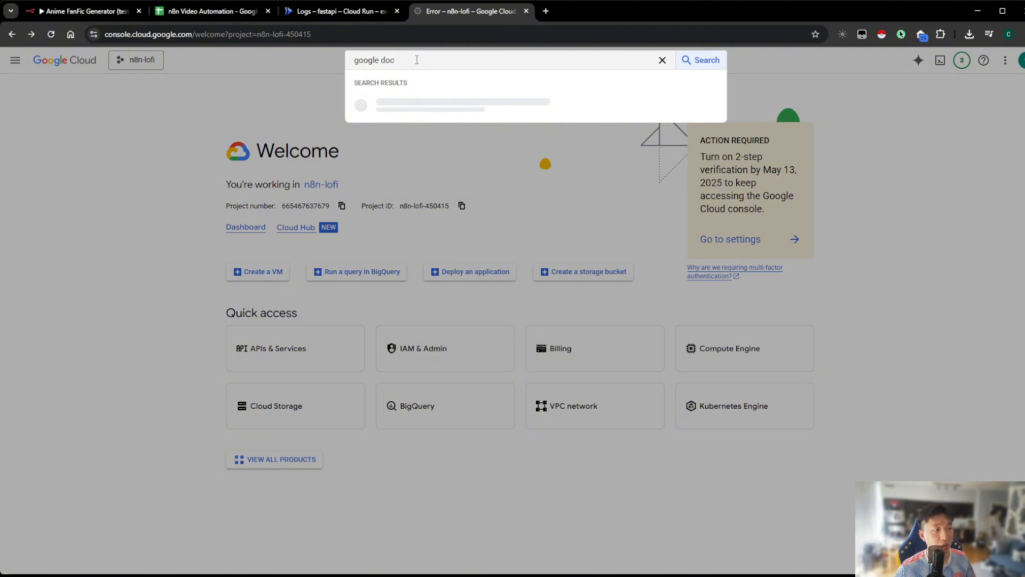
pyautogui.click(445, 108)
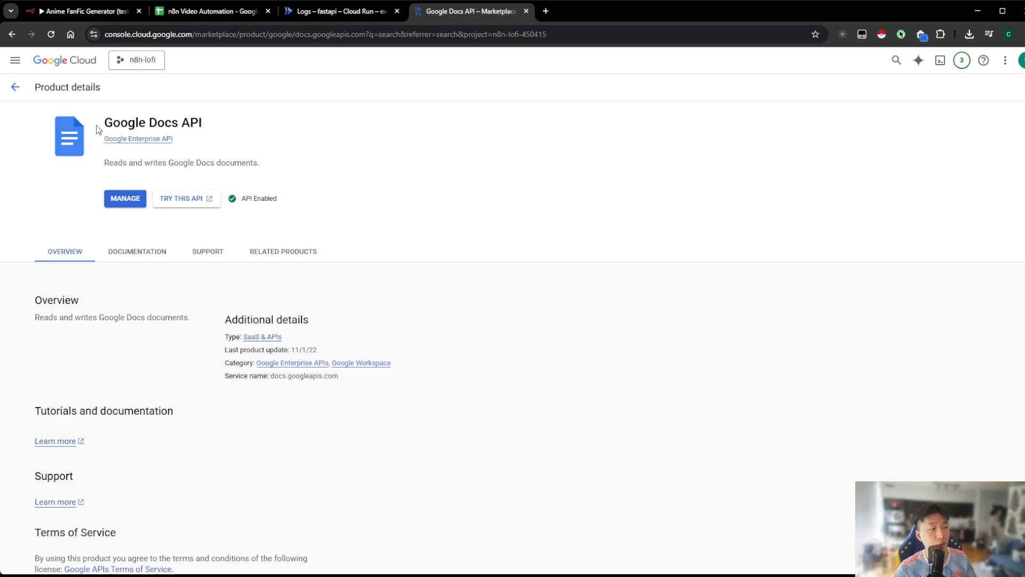
# Return to the Google Cloud welcome page, search for "google drive" and open the Google Drive API product page
pyautogui.click(24, 95)
pyautogui.click(434, 62)
pyautogui.doubleClick(405, 61)
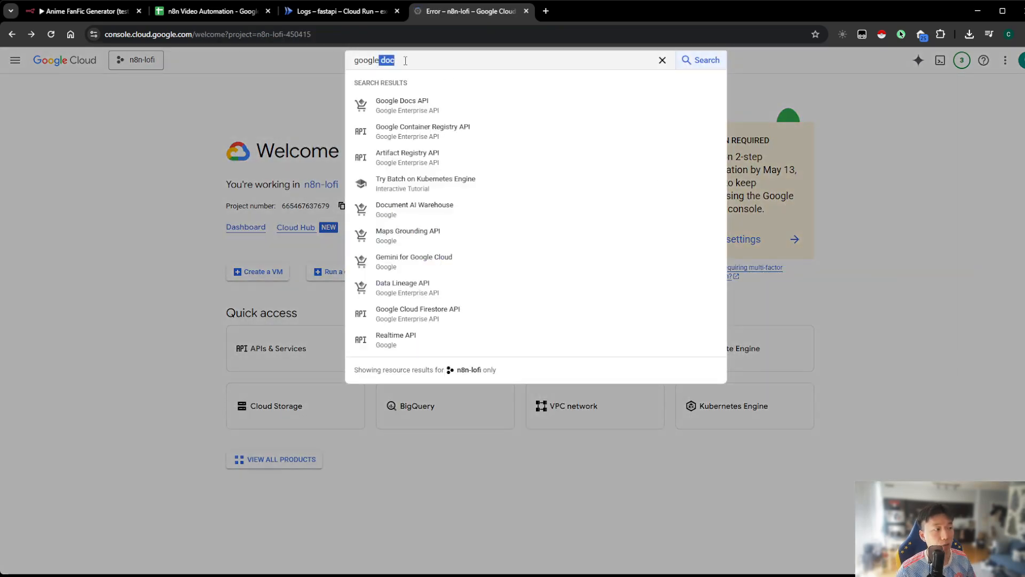
pyautogui.write('drive')
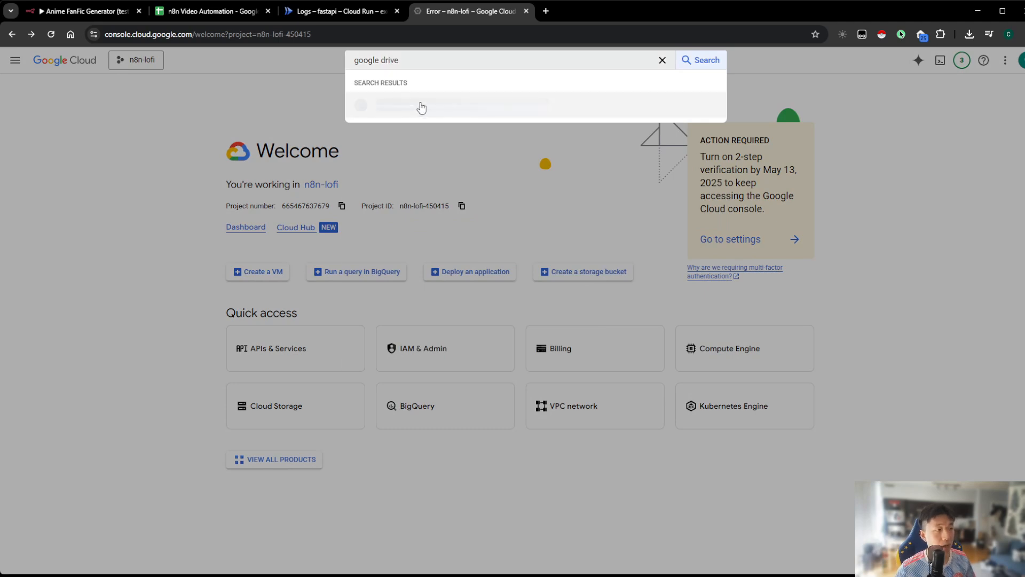
pyautogui.click(435, 106)
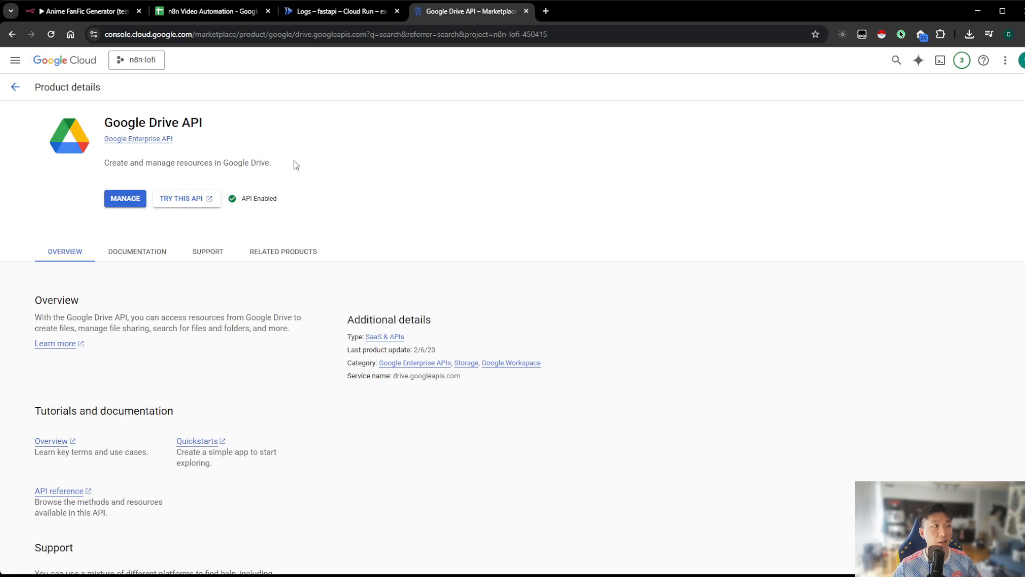
# Switch to the n8n Video Automation spreadsheet in Google Sheets
pyautogui.click(216, 11)
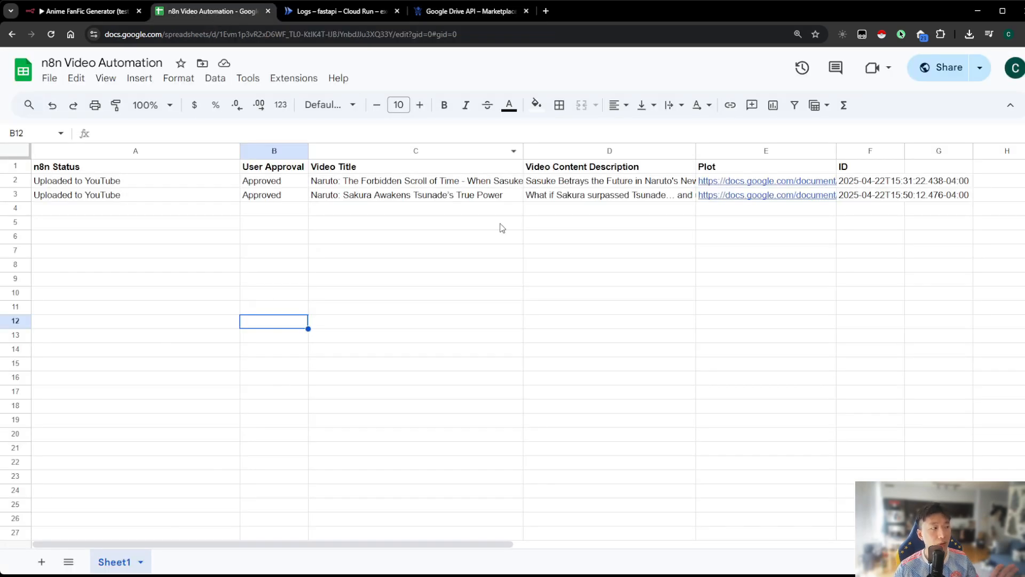
# Open the plot document linked in cell E2 for the first video row and return to the spreadsheet
pyautogui.click(586, 199)
pyautogui.click(657, 183)
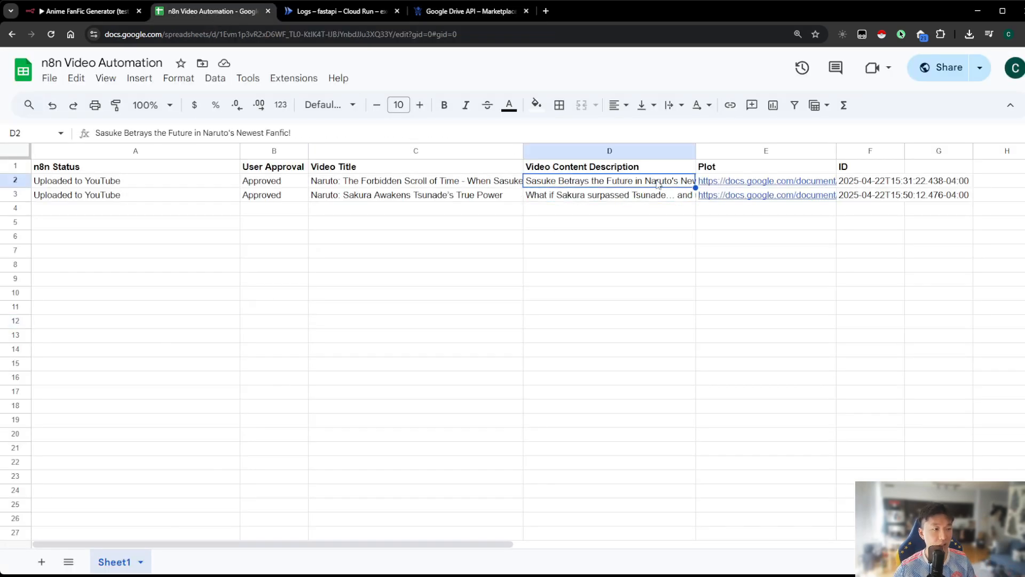
pyautogui.press('Right')
pyautogui.moveTo(734, 184)
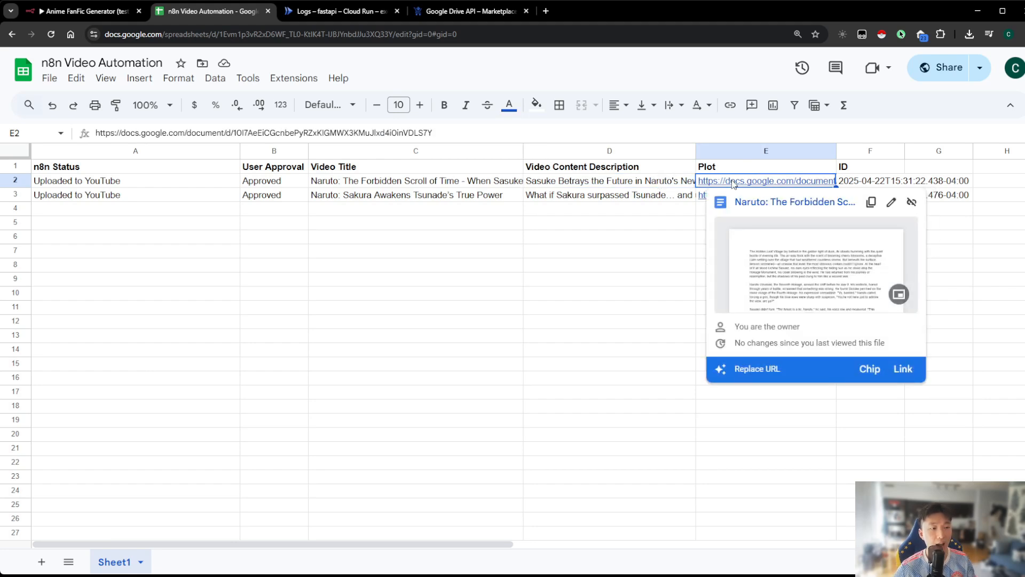
pyautogui.click(694, 209)
pyautogui.click(727, 183)
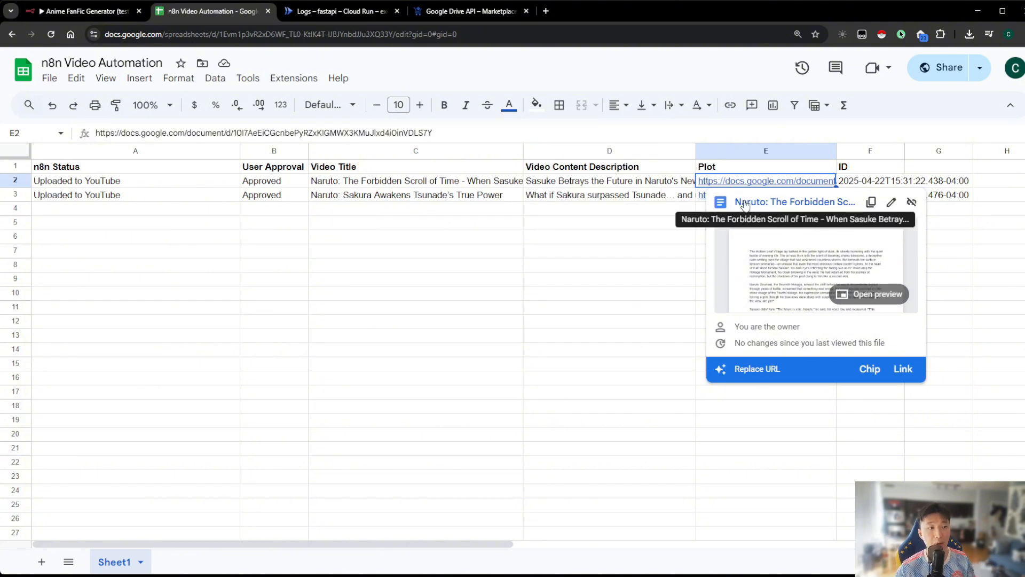
pyautogui.click(744, 203)
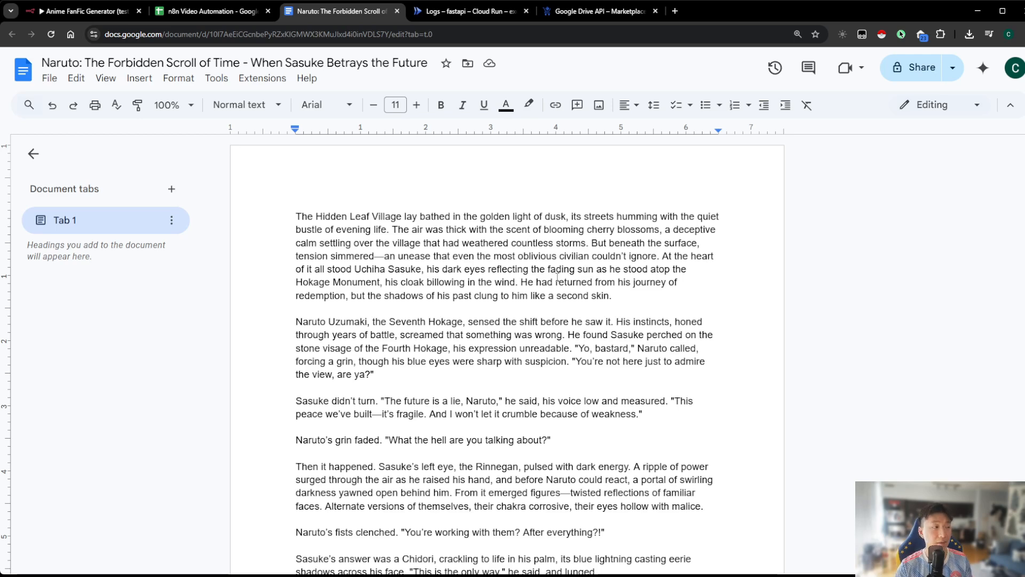
pyautogui.click(184, 12)
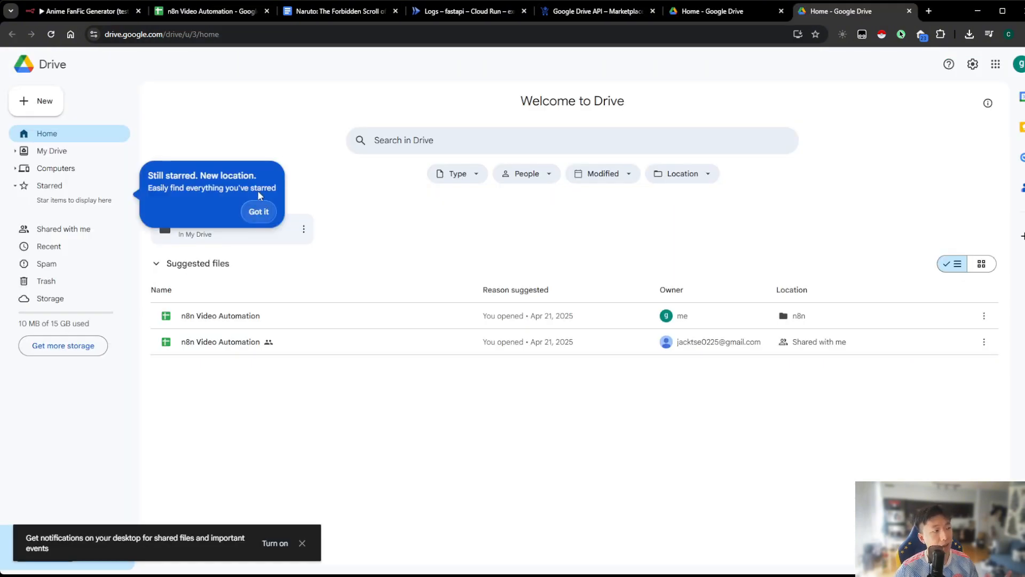
# Dismiss the starred-items notice in Google Drive, create a new folder named "n8n test" and open it
pyautogui.click(259, 211)
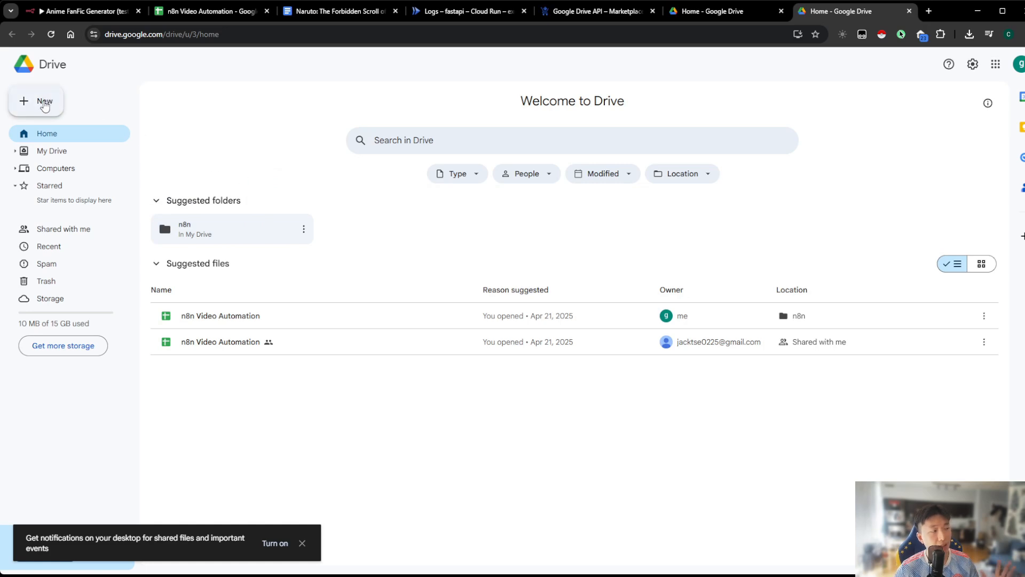
pyautogui.click(44, 105)
pyautogui.click(68, 104)
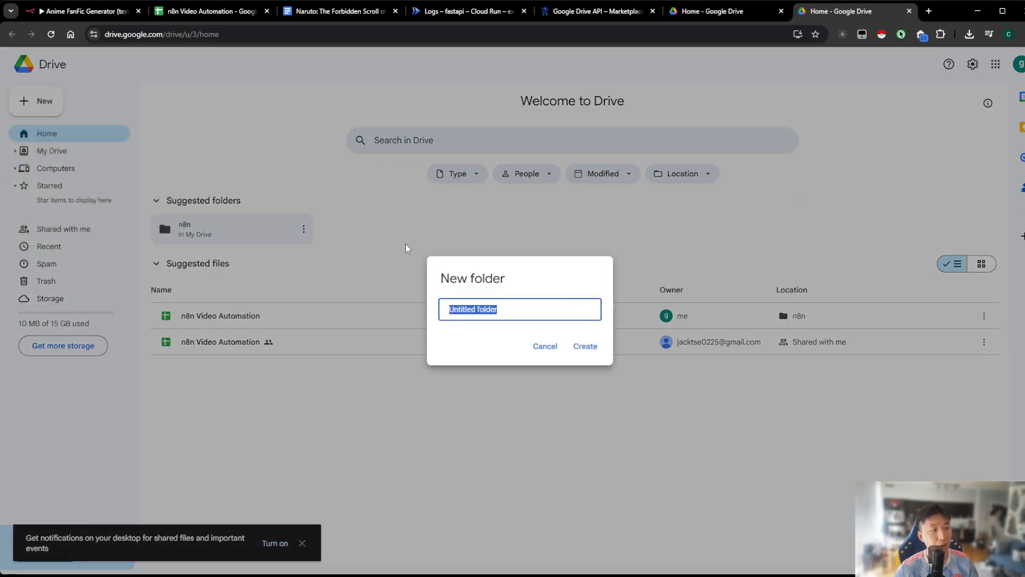
pyautogui.write('n8')
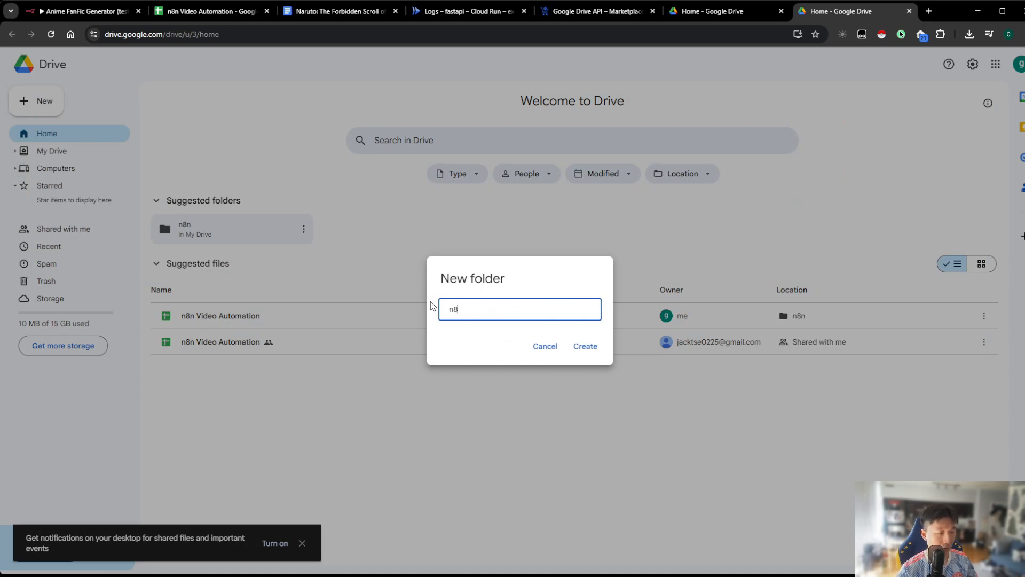
pyautogui.write('n test')
pyautogui.click(587, 348)
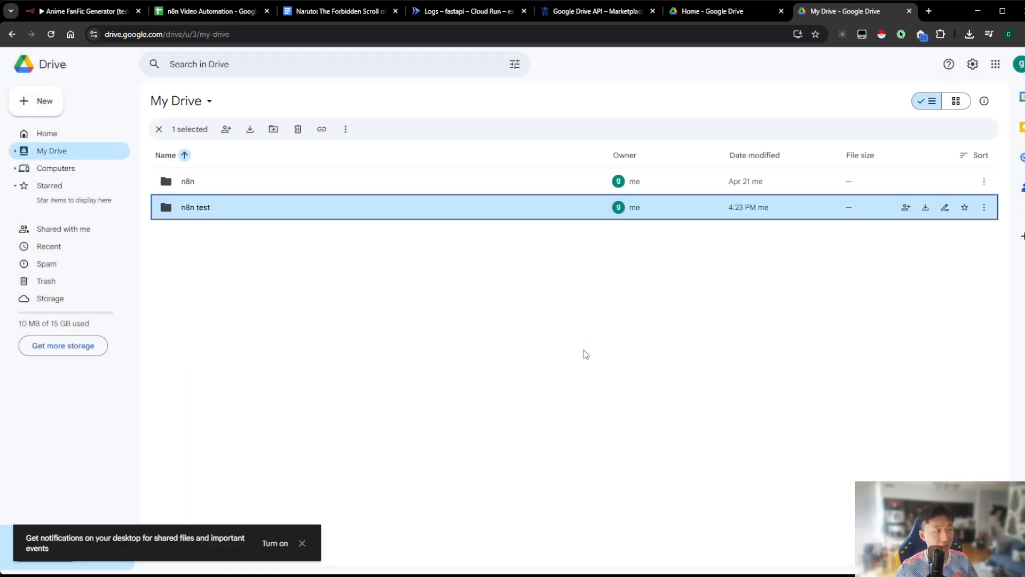
pyautogui.click(585, 354)
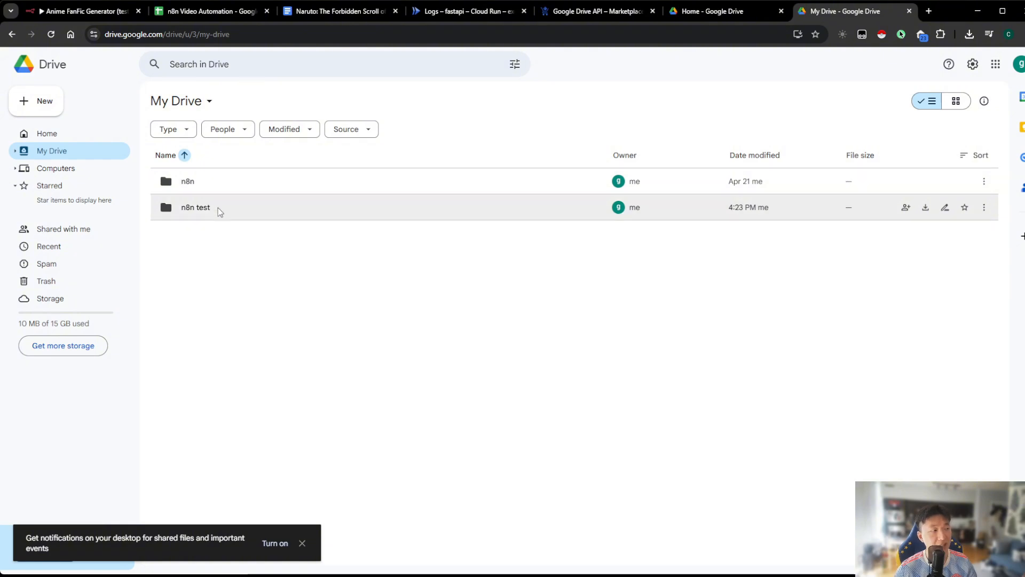
pyautogui.doubleClick(220, 212)
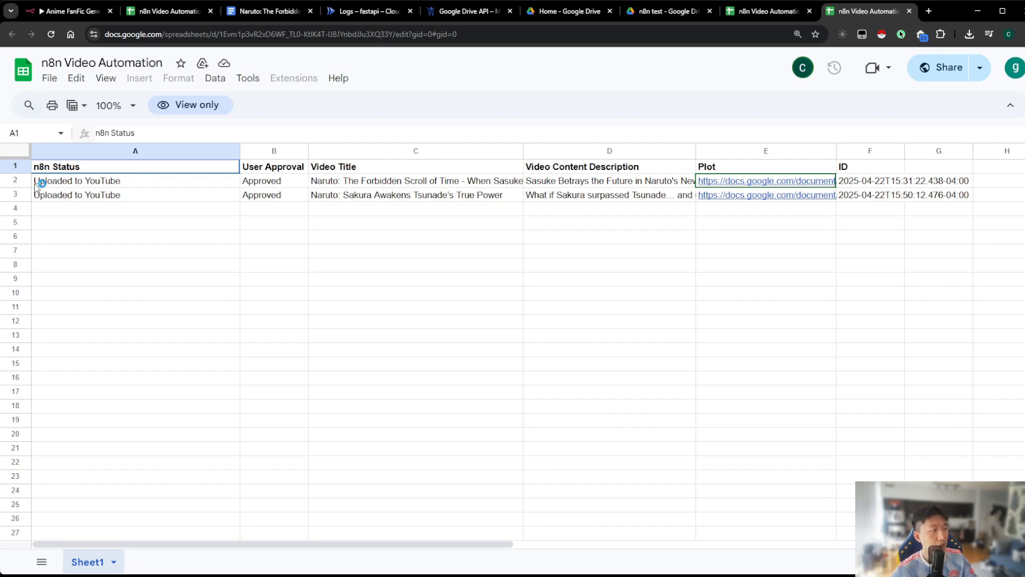
# Start a copy of the view-only spreadsheet and name it "n8n Video Automation"
pyautogui.moveTo(50, 184); pyautogui.dragTo(715, 195)
pyautogui.click(717, 253)
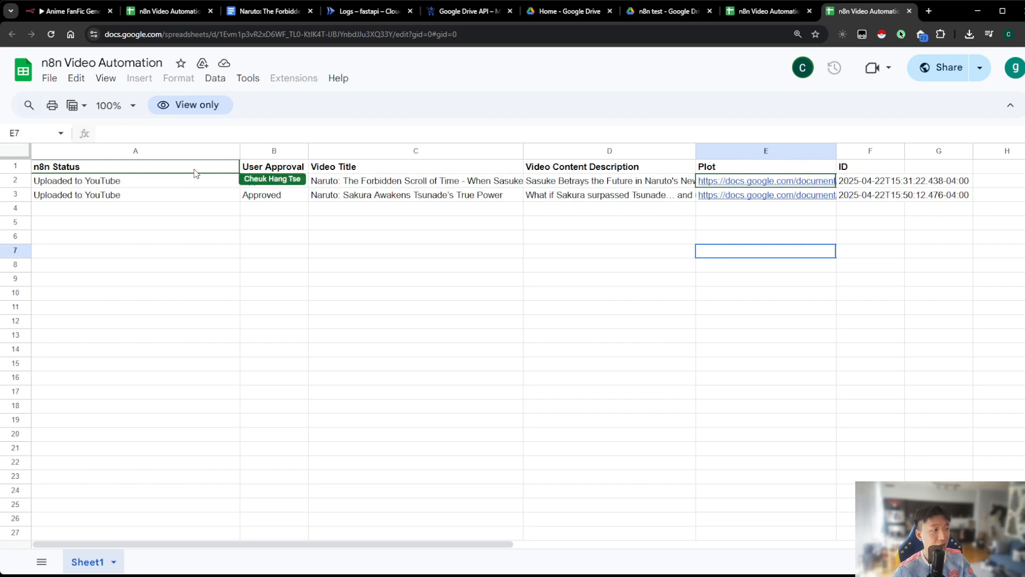
pyautogui.click(51, 80)
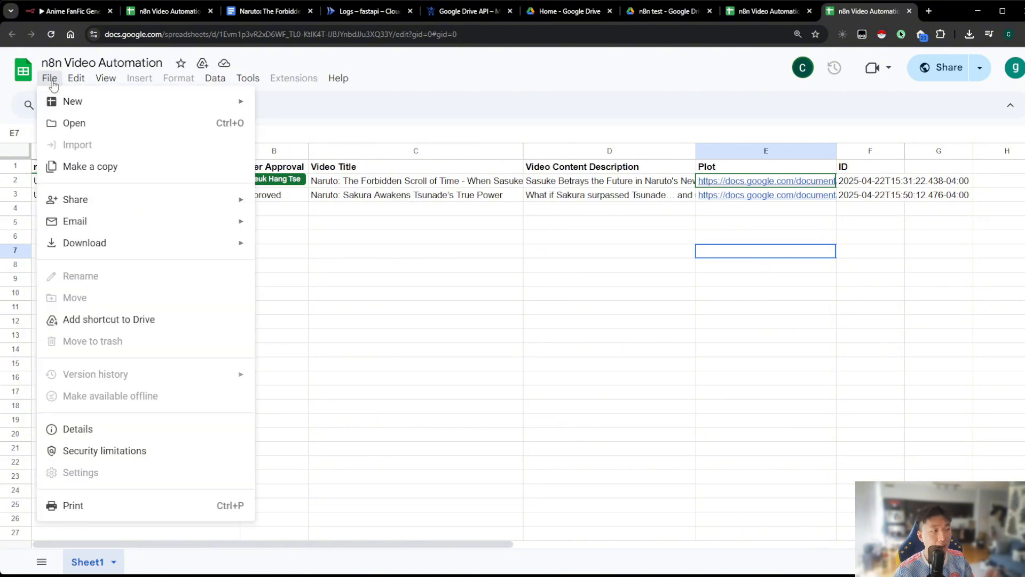
pyautogui.click(90, 165)
pyautogui.click(439, 270)
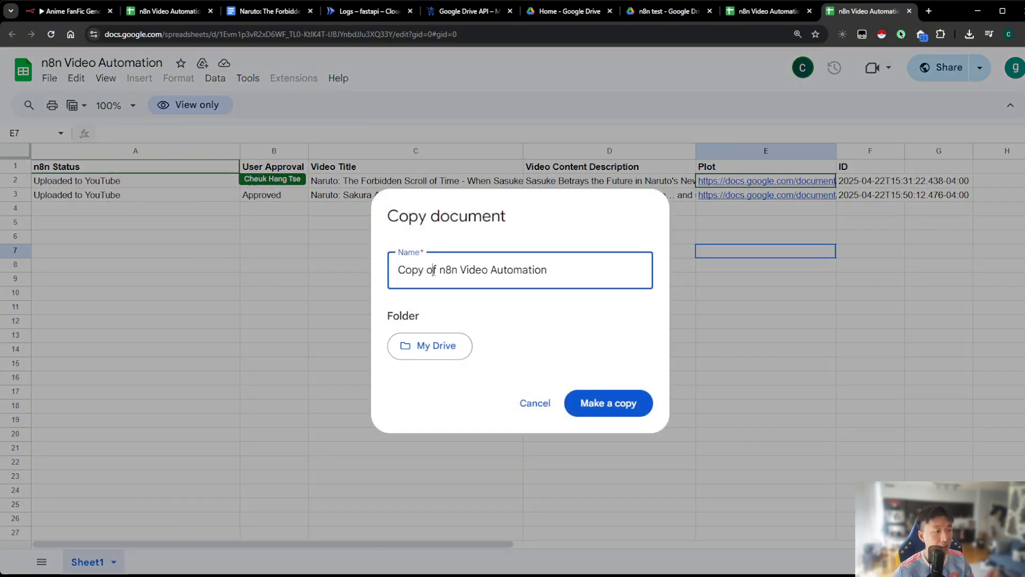
pyautogui.moveTo(439, 270); pyautogui.dragTo(342, 265)
pyautogui.press('BackSpace')
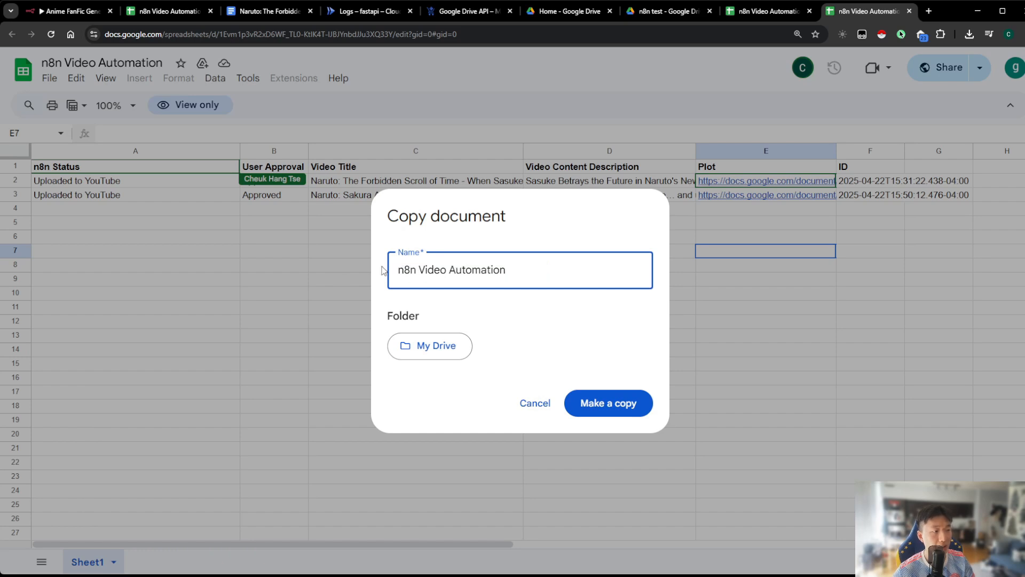
# Set the copy's destination folder to n8n test and create the copy
pyautogui.click(451, 348)
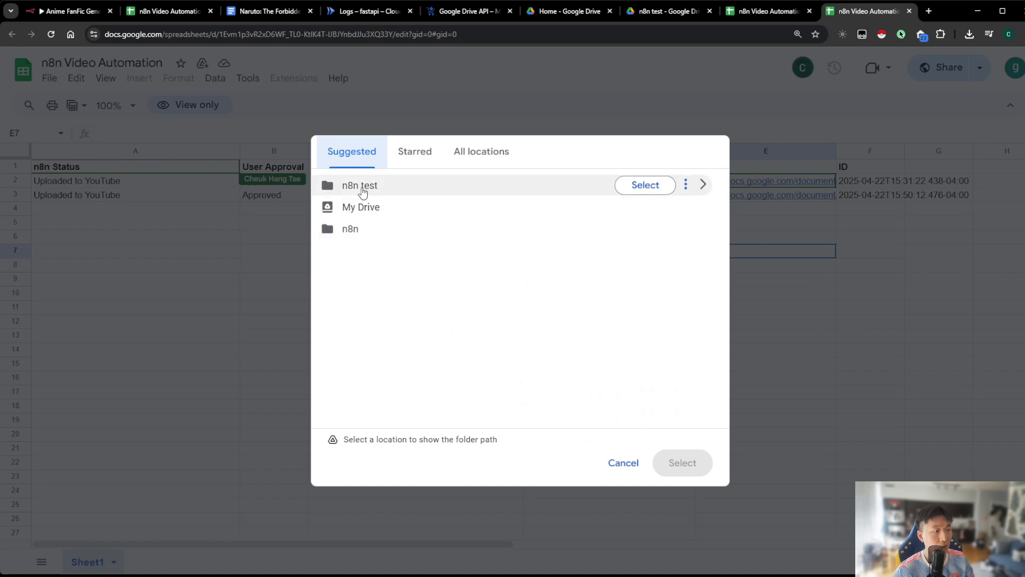
pyautogui.click(362, 187)
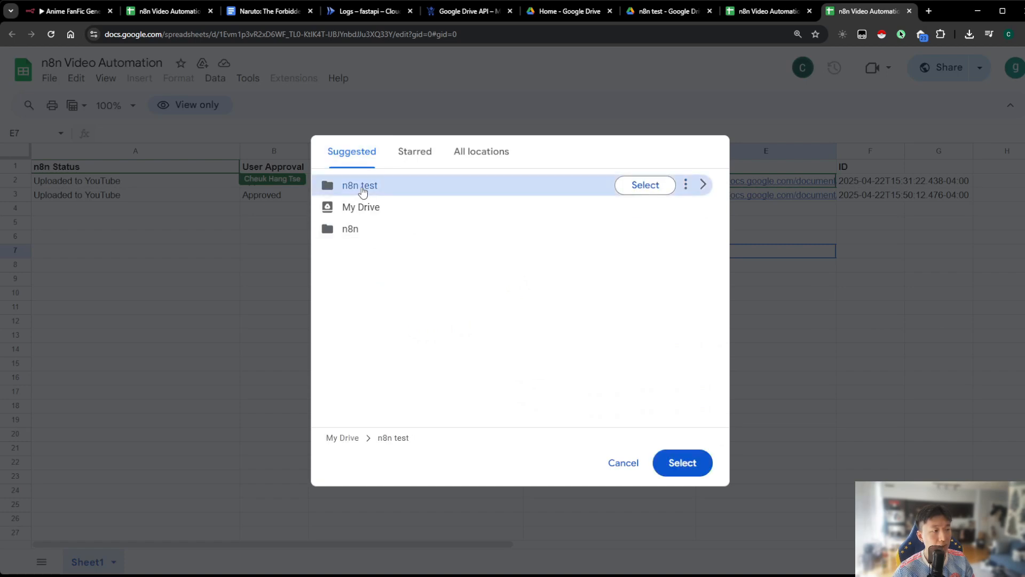
pyautogui.click(680, 463)
pyautogui.click(620, 403)
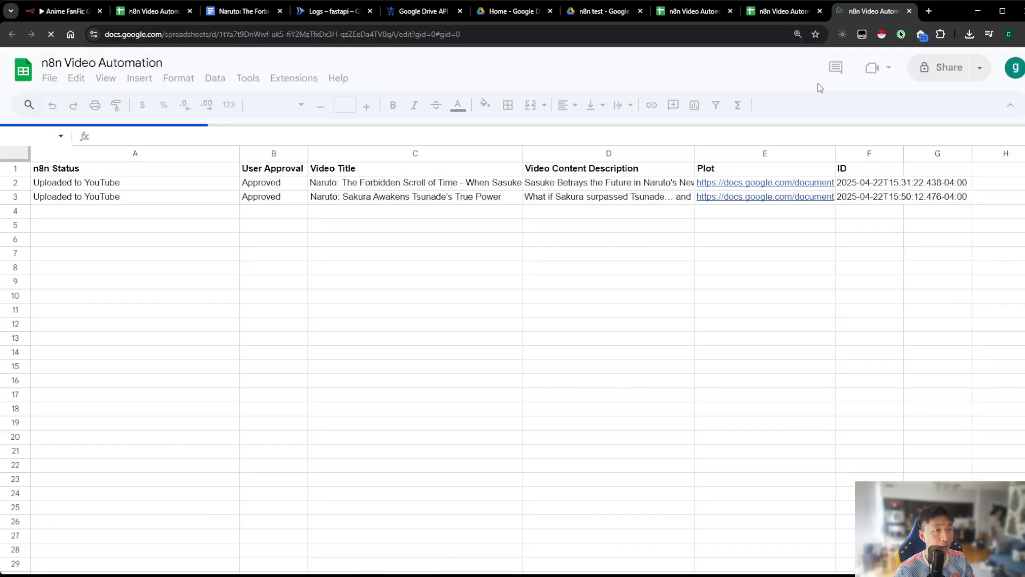
# Delete rows 2 and 3 from the copied spreadsheet, keeping only the header row
pyautogui.click(91, 222)
pyautogui.click(15, 181)
pyautogui.keyDown('shift'); pyautogui.click(15, 195); pyautogui.keyUp('shift')
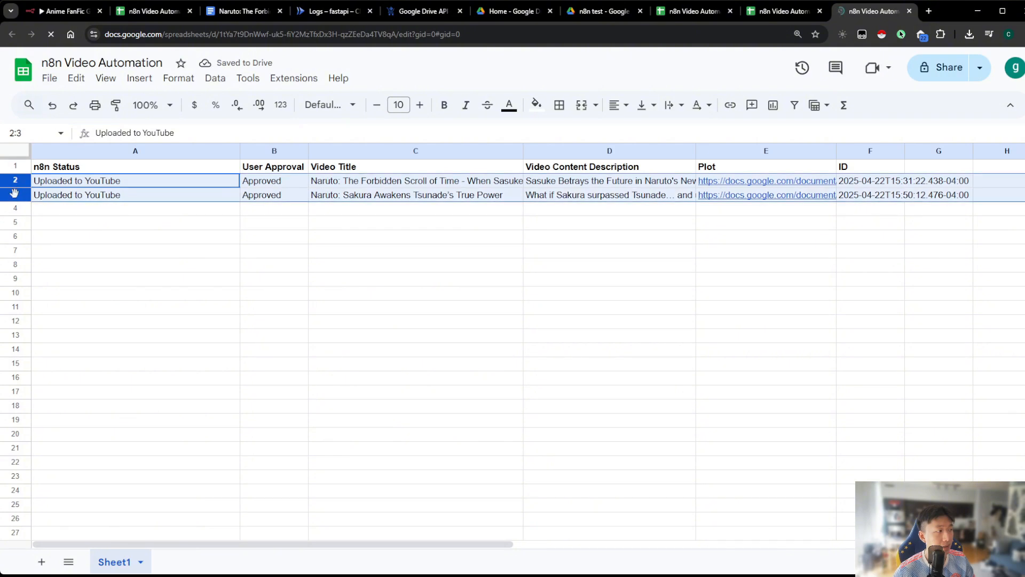
pyautogui.rightClick(15, 194)
pyautogui.click(75, 351)
pyautogui.click(219, 297)
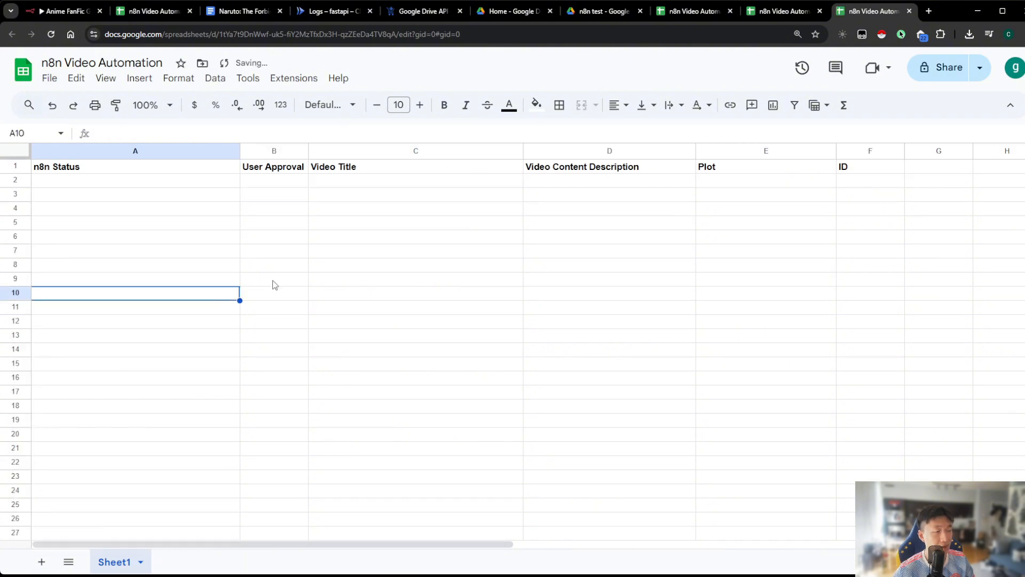
# Close the surplus view-only spreadsheet and Google Drive pages and switch to the Anime FanFic Generator (test) workflow in n8n
pyautogui.click(730, 11)
pyautogui.click(730, 11)
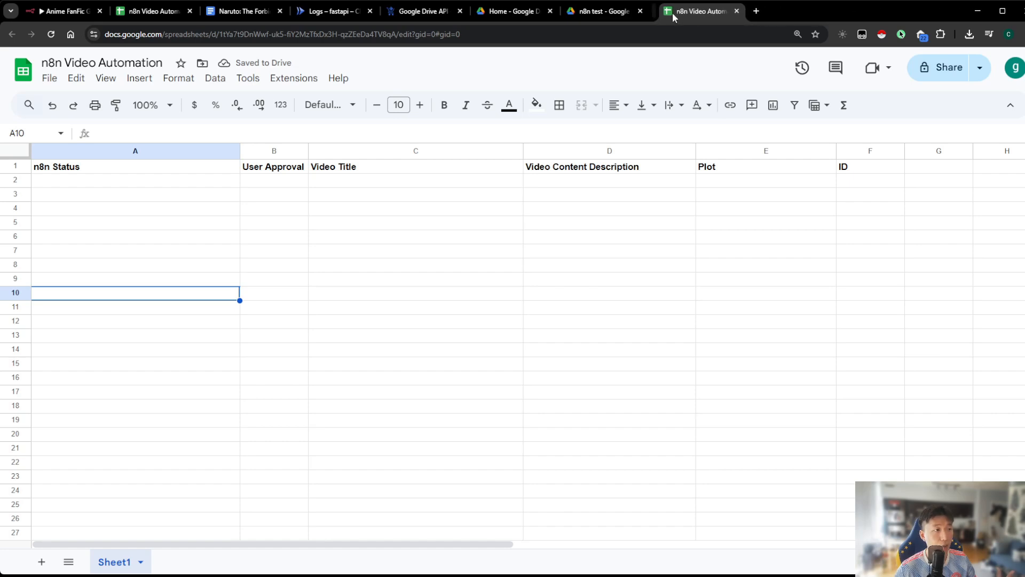
pyautogui.click(640, 11)
pyautogui.click(550, 11)
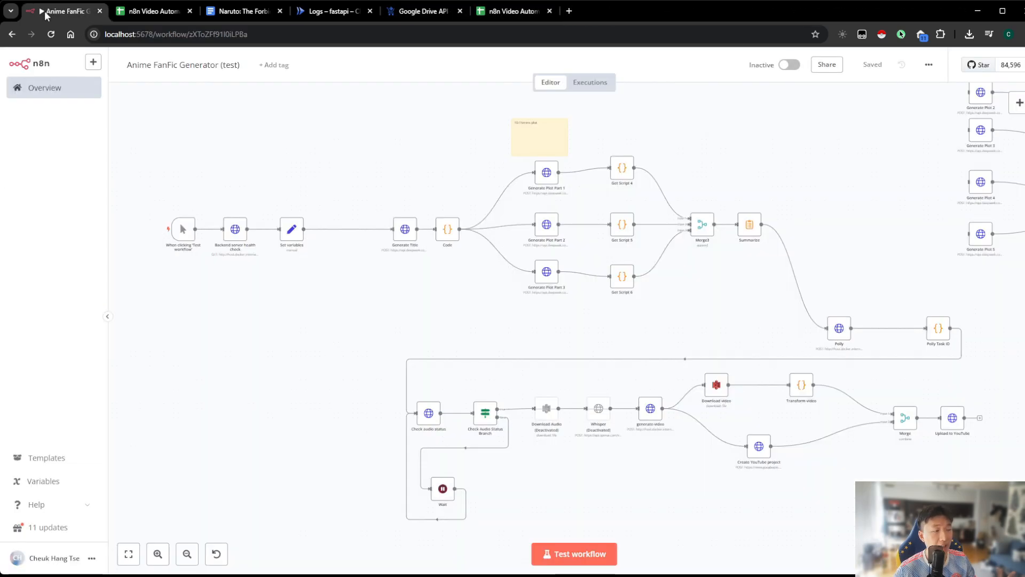
pyautogui.click(44, 10)
# Examine the plot-generation part of the workflow up close and inspect the Polly node's request parameters
pyautogui.moveTo(367, 311); pyautogui.dragTo(335, 290)
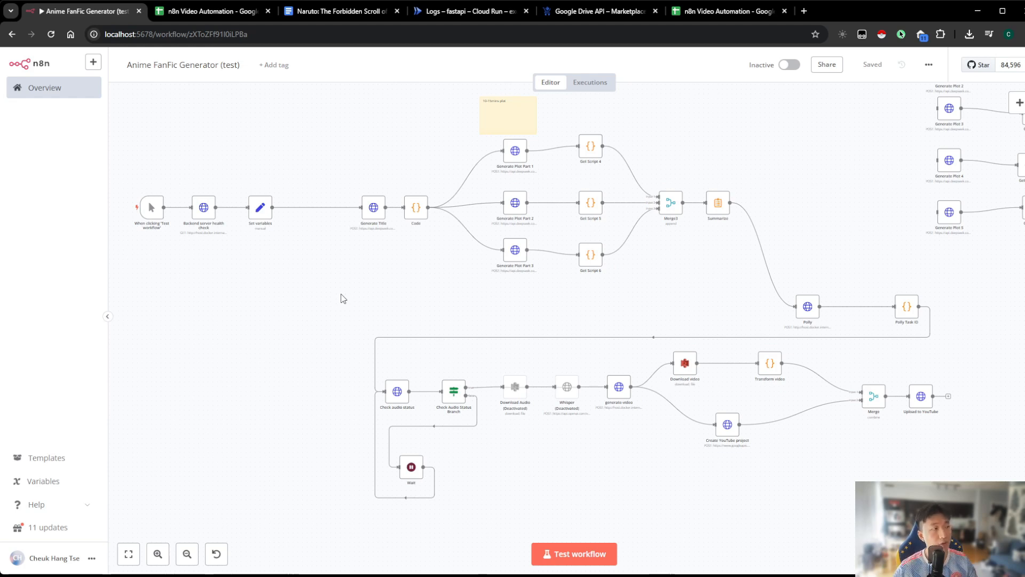
pyautogui.moveTo(341, 297); pyautogui.dragTo(357, 305)
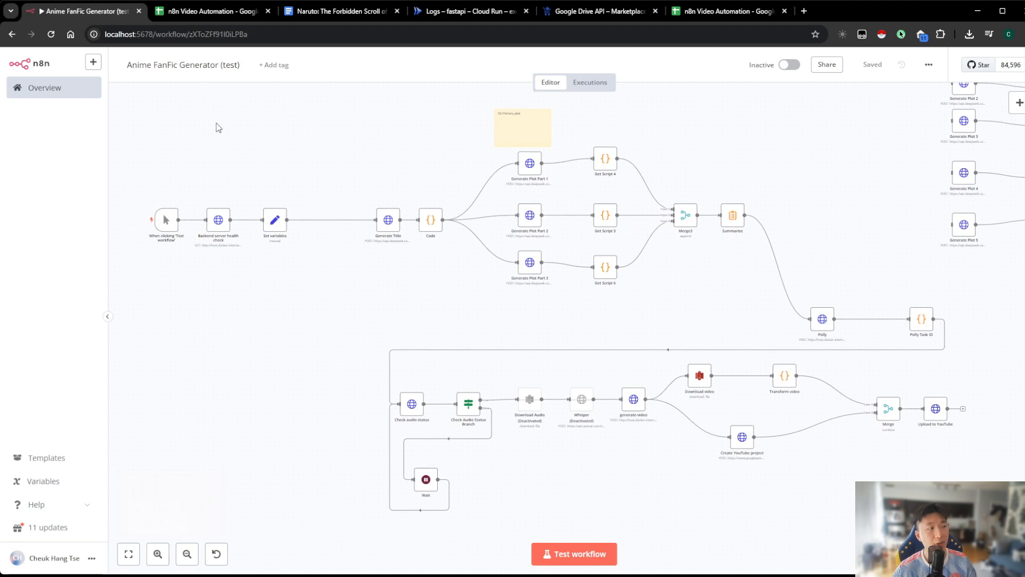
pyautogui.scroll(-1, 284, 359)
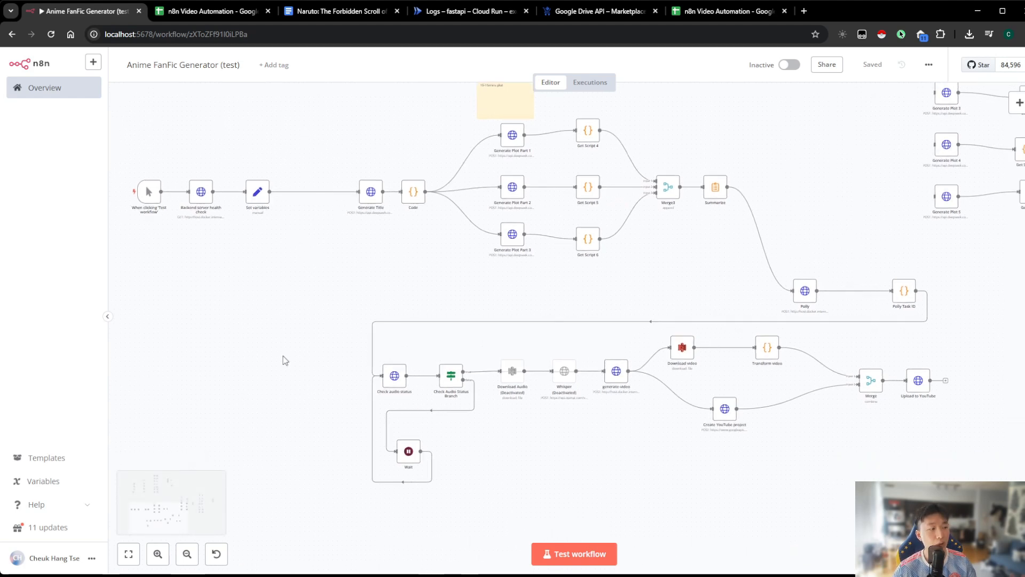
pyautogui.click(158, 554)
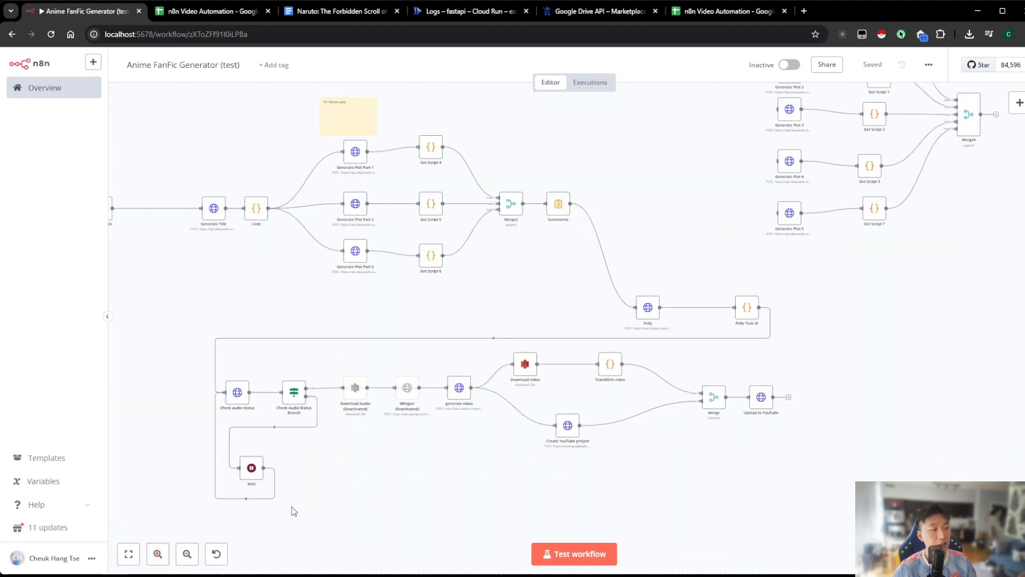
pyautogui.moveTo(324, 498); pyautogui.dragTo(381, 514)
pyautogui.click(158, 557)
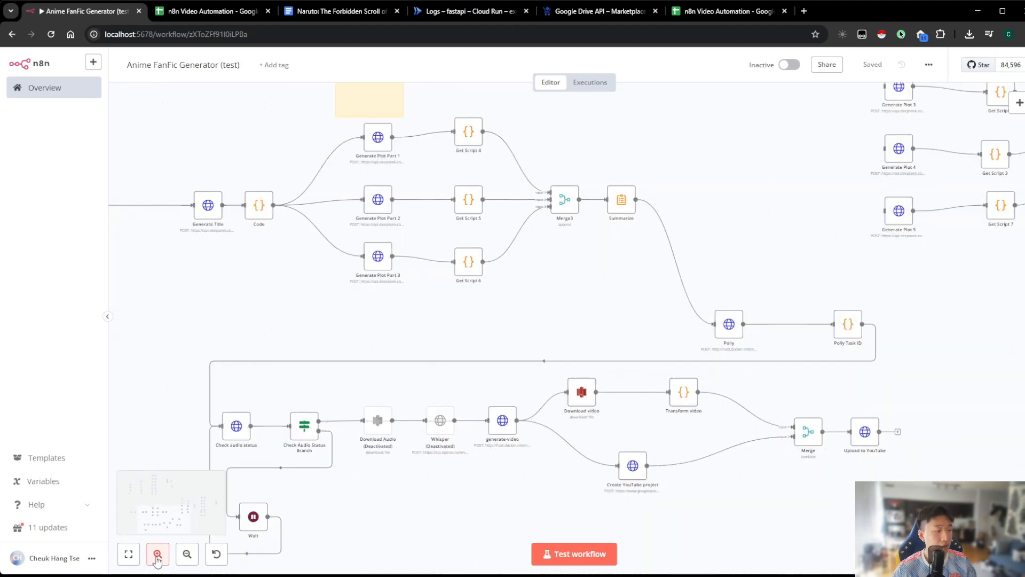
pyautogui.click(157, 558)
pyautogui.click(157, 558)
pyautogui.moveTo(634, 294); pyautogui.dragTo(693, 367)
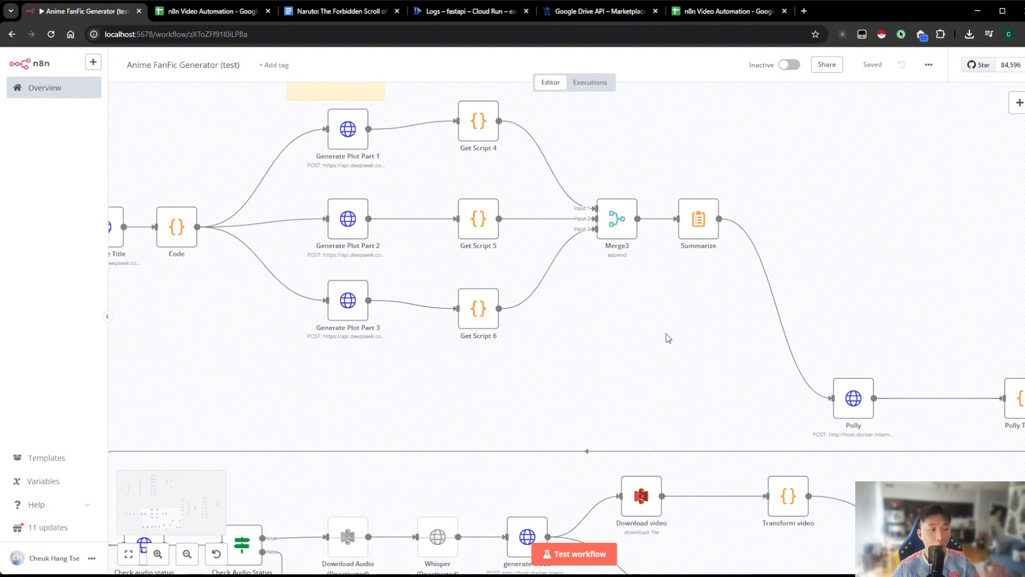
pyautogui.hscroll(5, 668, 336)
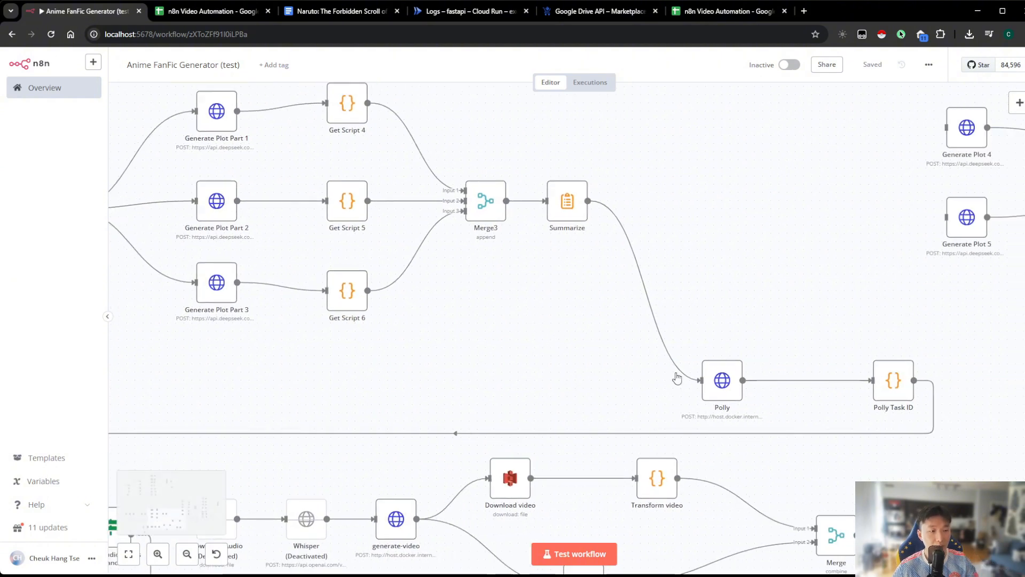
pyautogui.doubleClick(724, 390)
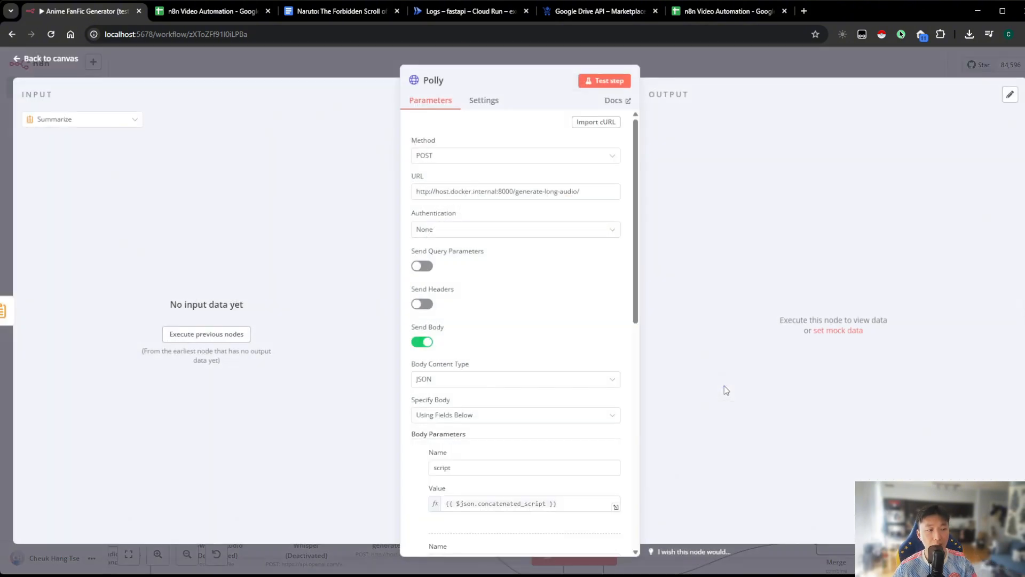
pyautogui.click(725, 73)
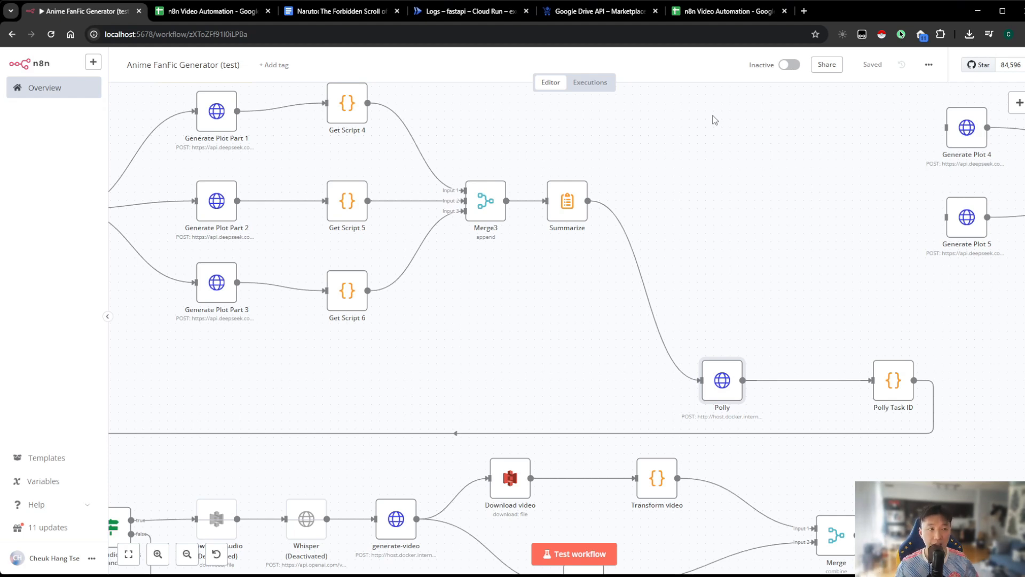
# Check the original video spreadsheet, then examine the workflow from title generation through Polly to the YouTube upload
pyautogui.click(239, 7)
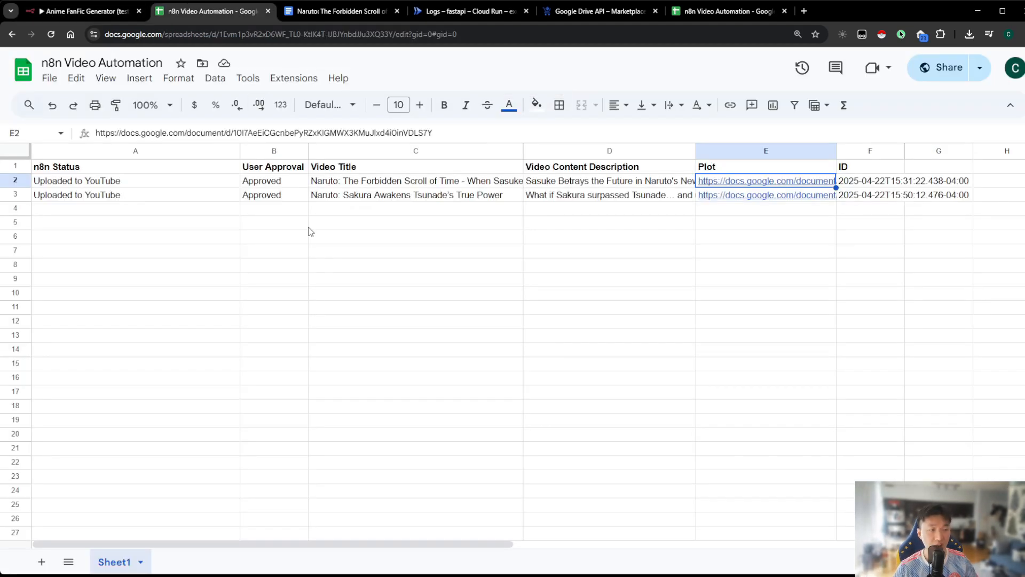
pyautogui.click(100, 12)
pyautogui.hscroll(-5, 474, 337)
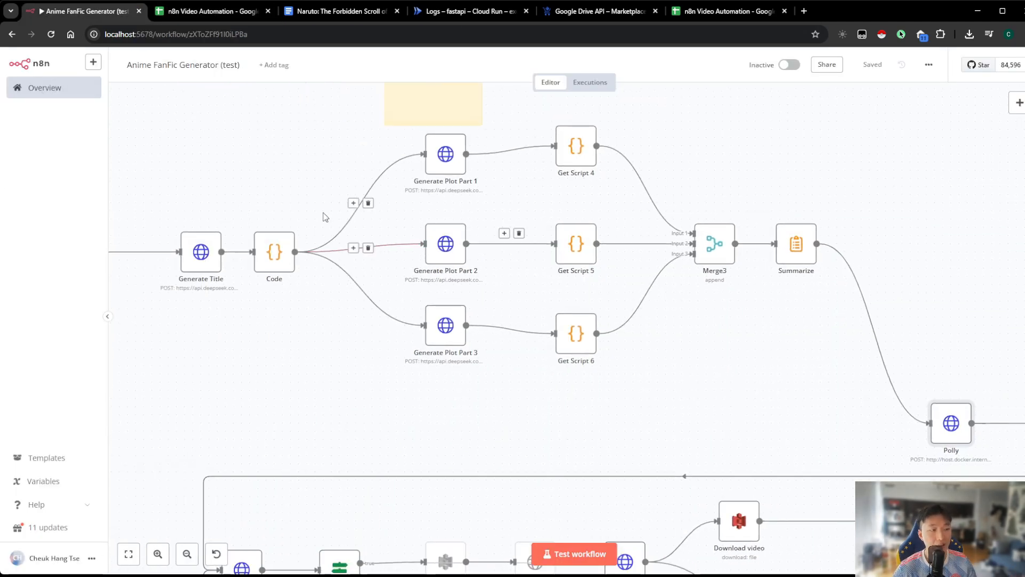
pyautogui.moveTo(769, 329); pyautogui.dragTo(377, 241)
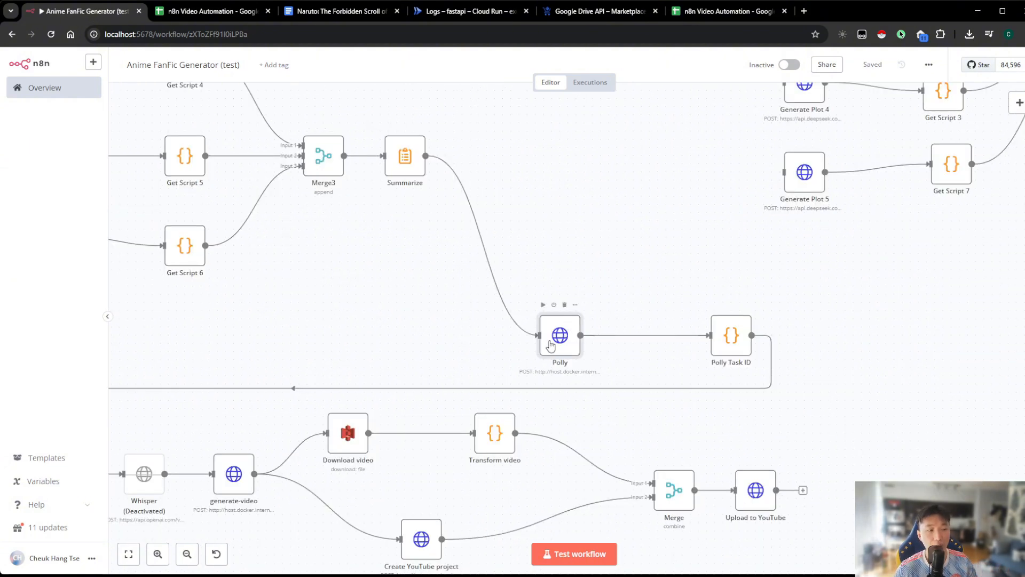
pyautogui.scroll(-1, 577, 265)
pyautogui.hscroll(1, 577, 264)
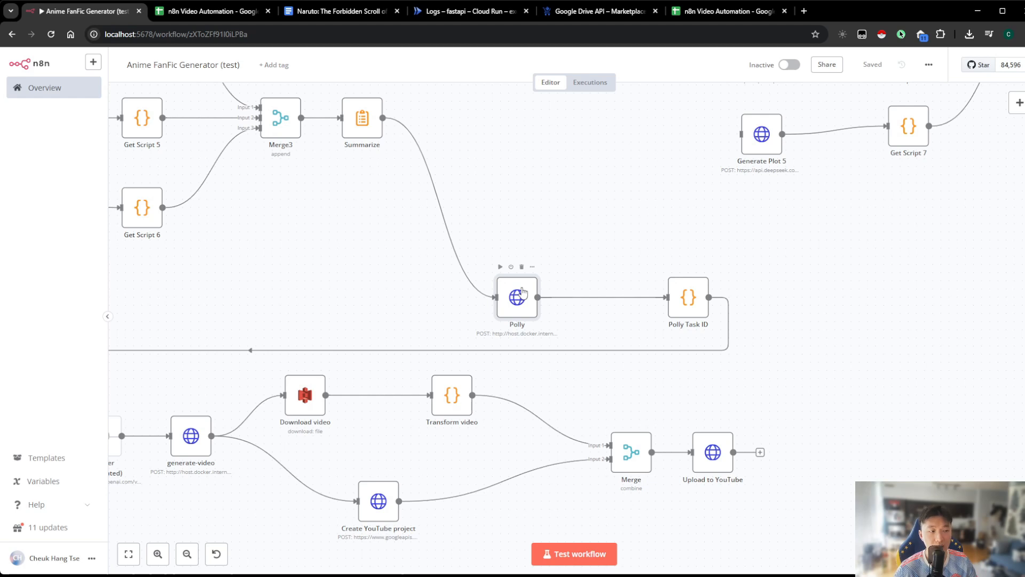
pyautogui.hscroll(-10, 519, 299)
pyautogui.scroll(3, 520, 299)
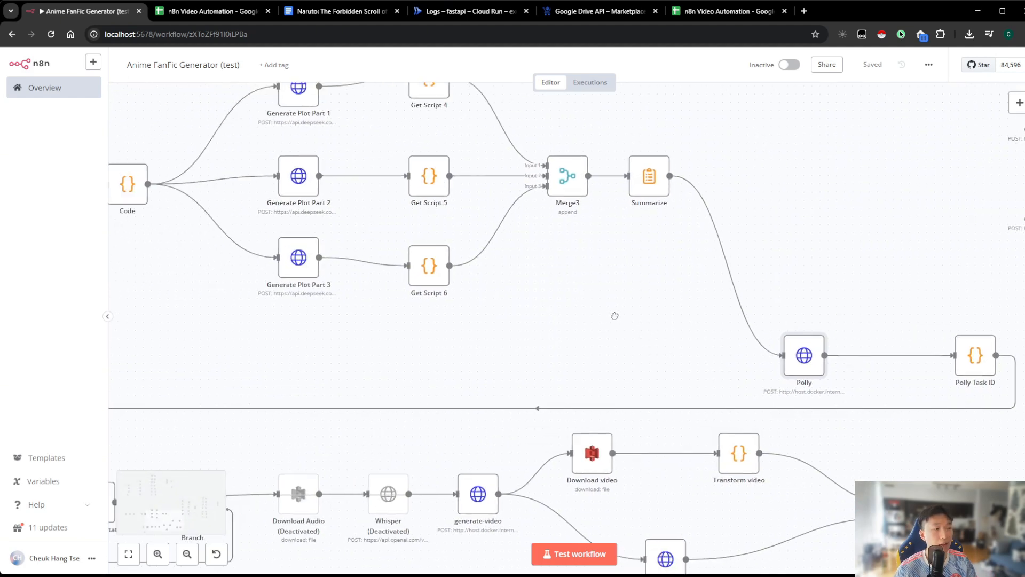
# Insert a Date & Time node with the Get Current Date action between the Set variables and Generate Title nodes
pyautogui.moveTo(649, 350); pyautogui.dragTo(652, 365)
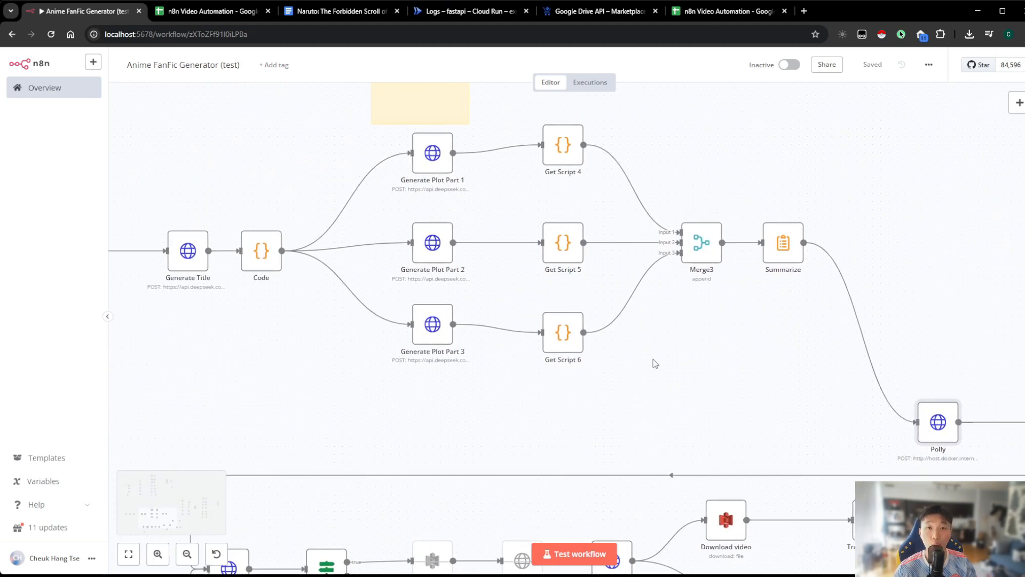
pyautogui.hscroll(-11, 655, 362)
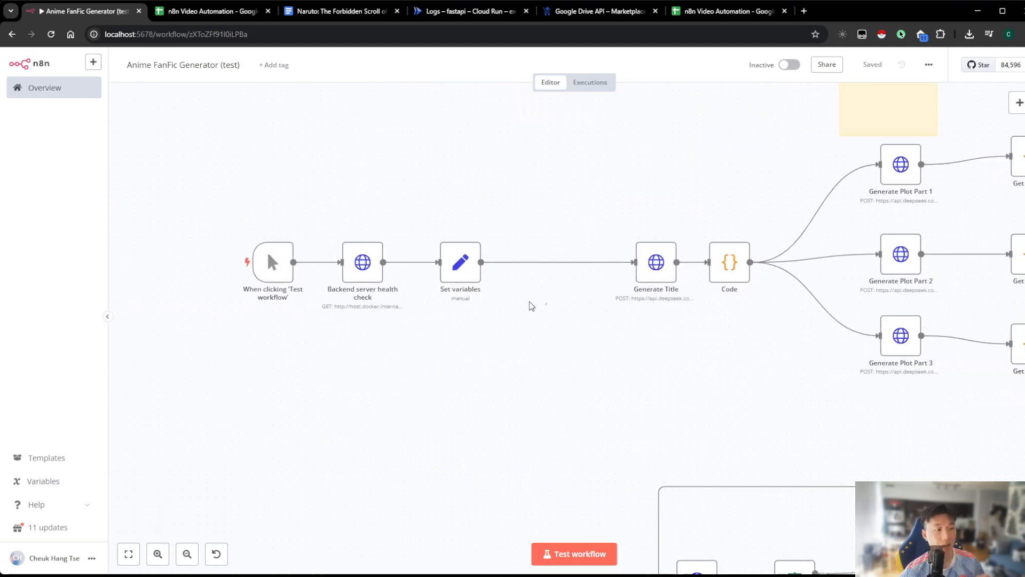
pyautogui.scroll(1, 546, 305)
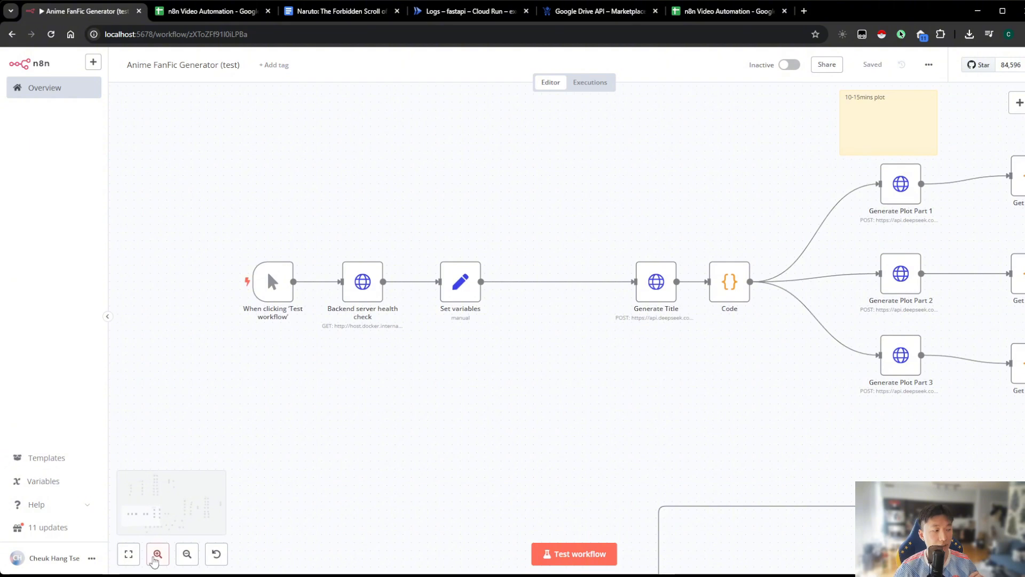
pyautogui.click(158, 554)
pyautogui.hscroll(-1, 438, 385)
pyautogui.moveTo(587, 291)
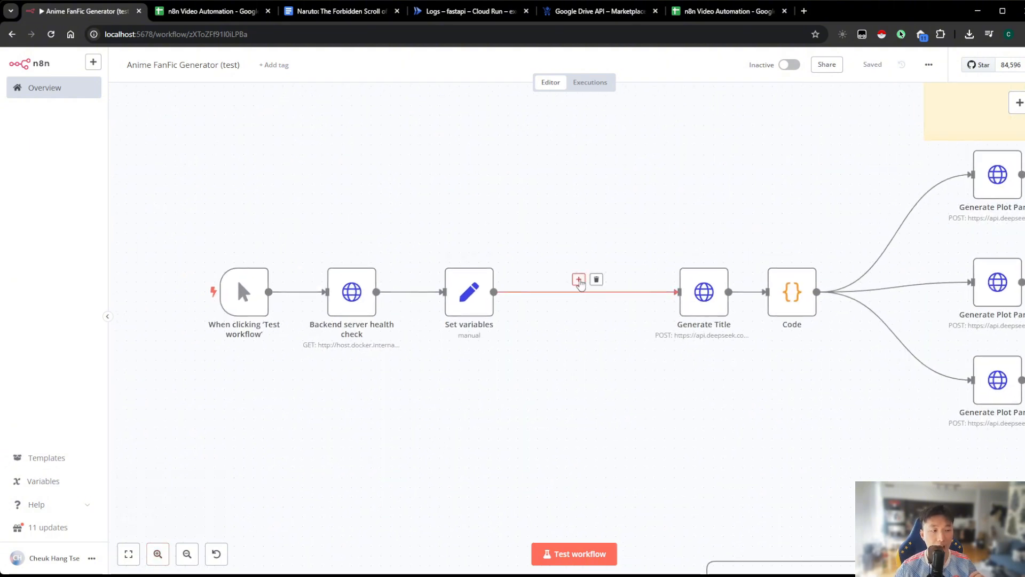
pyautogui.click(580, 281)
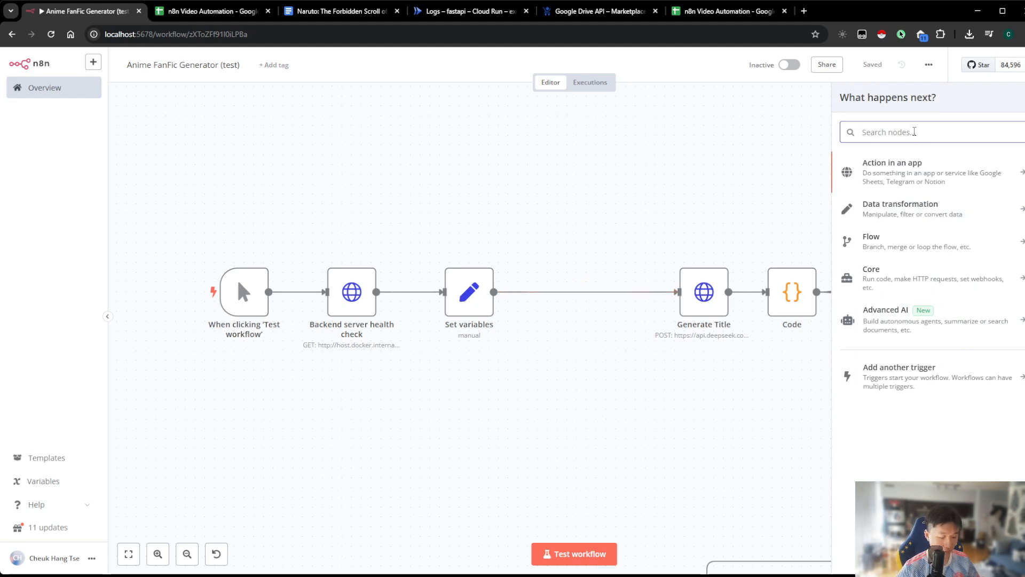
pyautogui.write('date time')
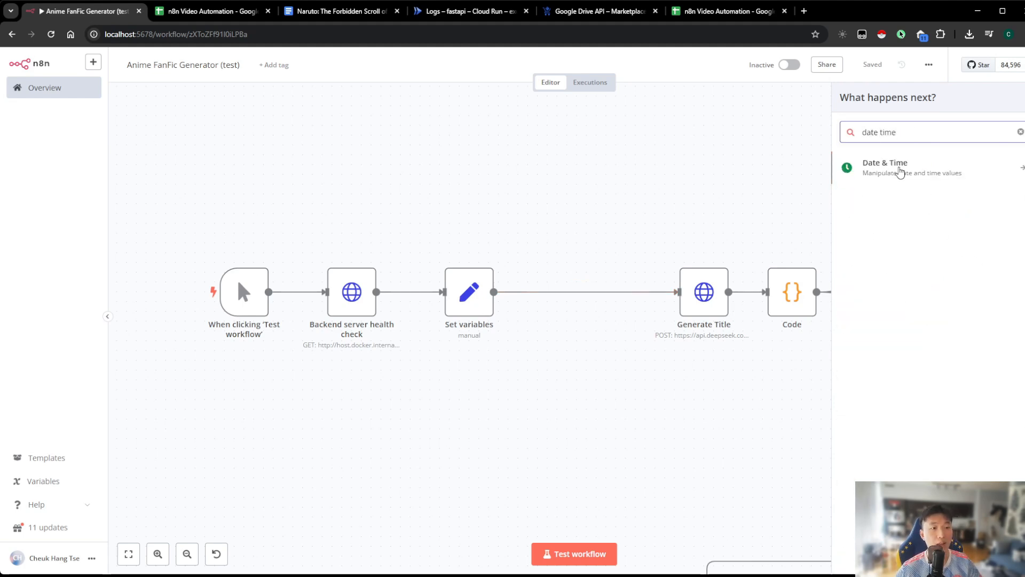
pyautogui.click(900, 170)
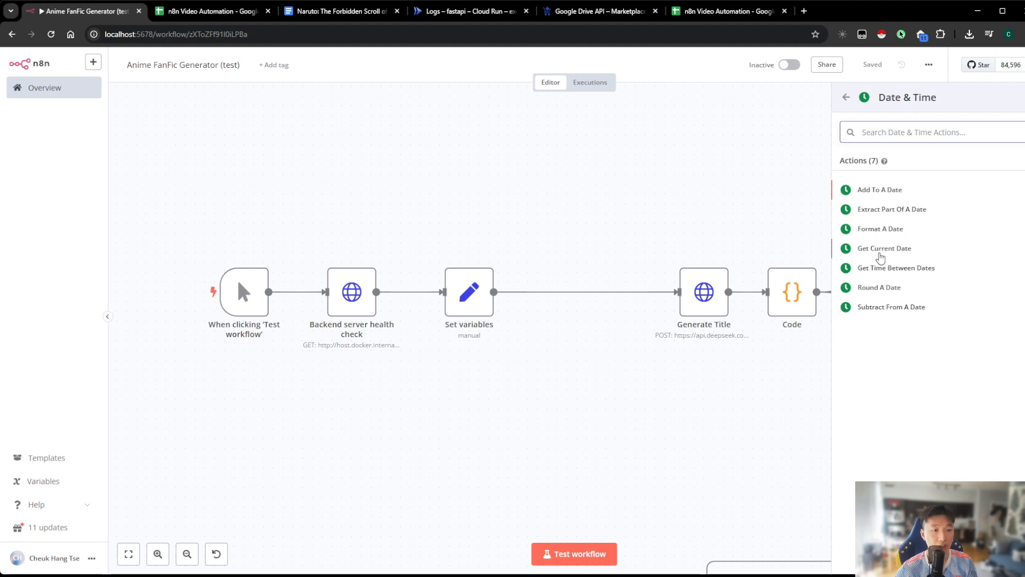
pyautogui.click(881, 250)
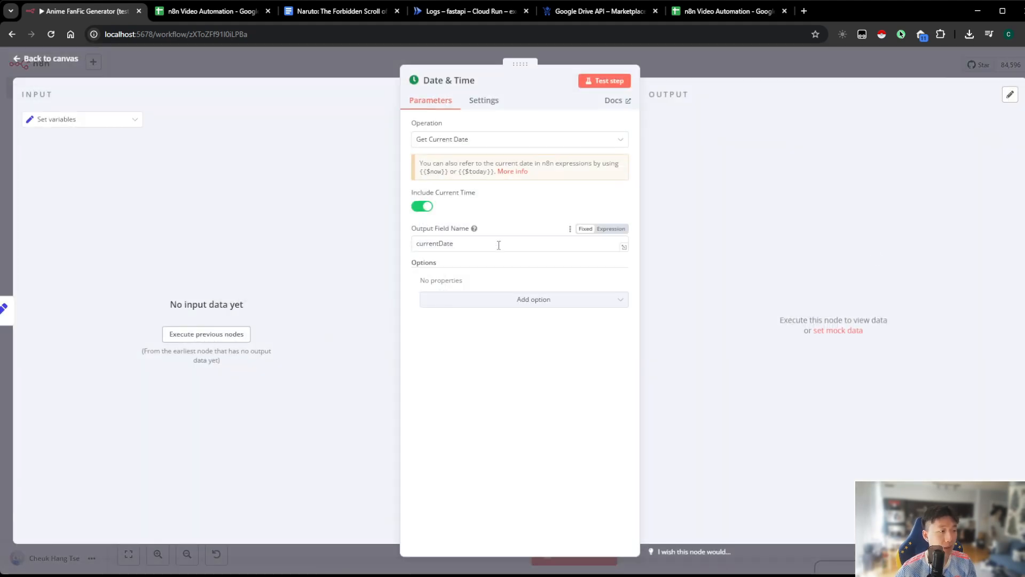
pyautogui.click(711, 73)
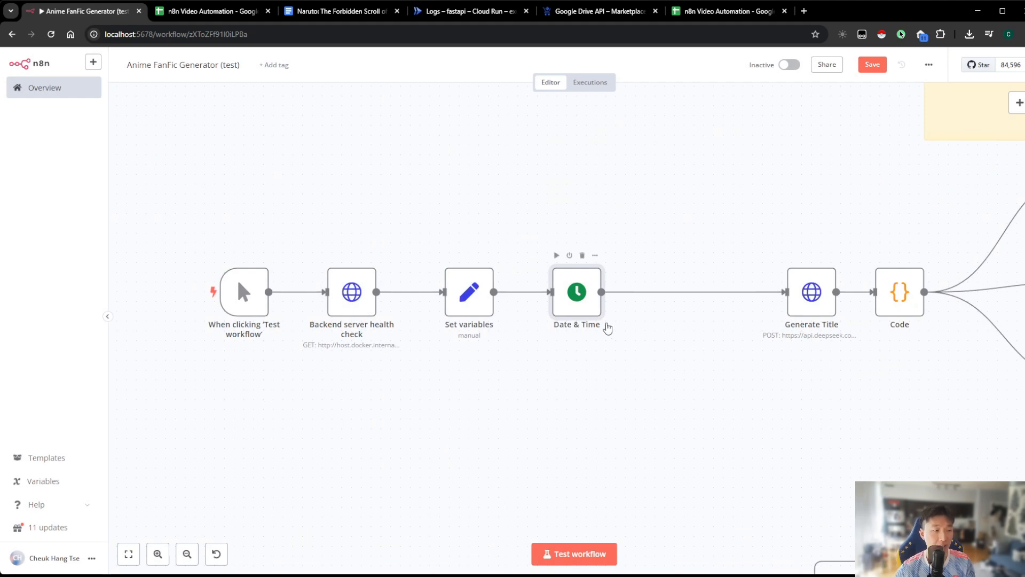
# Examine the ID column and its entries in rows 2 and 3 of the original n8n Video Automation spreadsheet
pyautogui.click(223, 15)
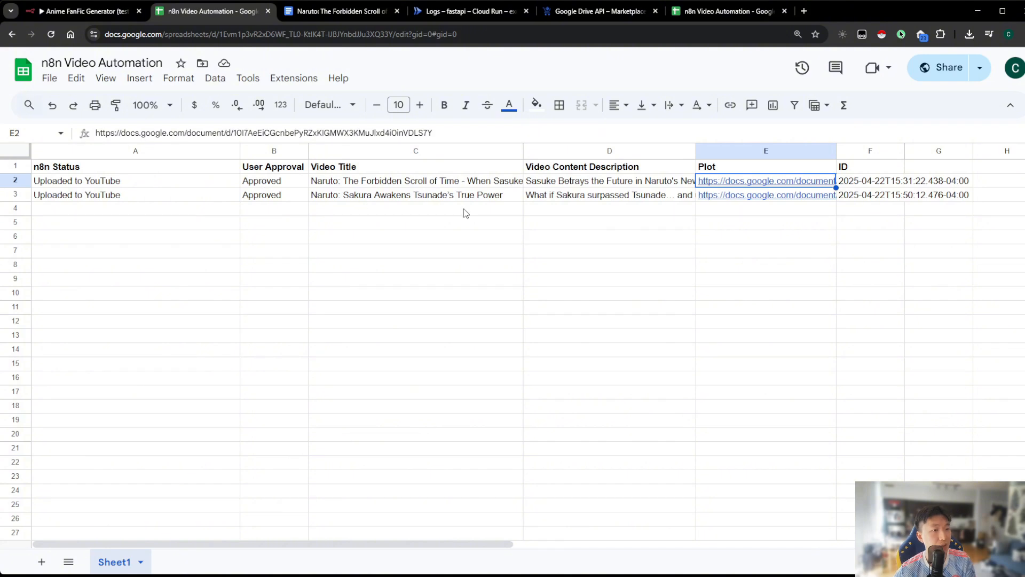
pyautogui.click(865, 166)
pyautogui.click(865, 149)
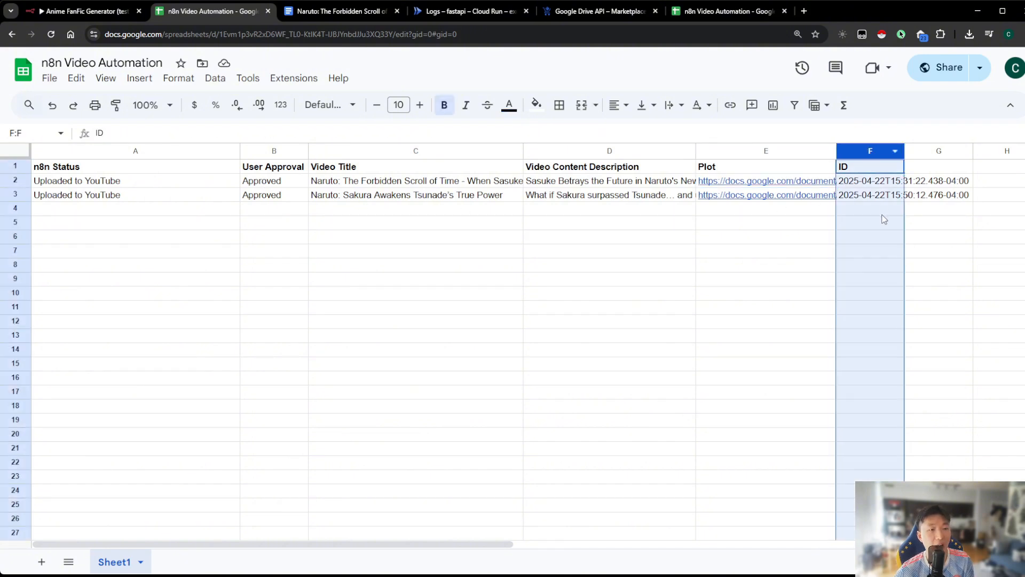
pyautogui.moveTo(876, 181); pyautogui.dragTo(879, 202)
pyautogui.click(877, 197)
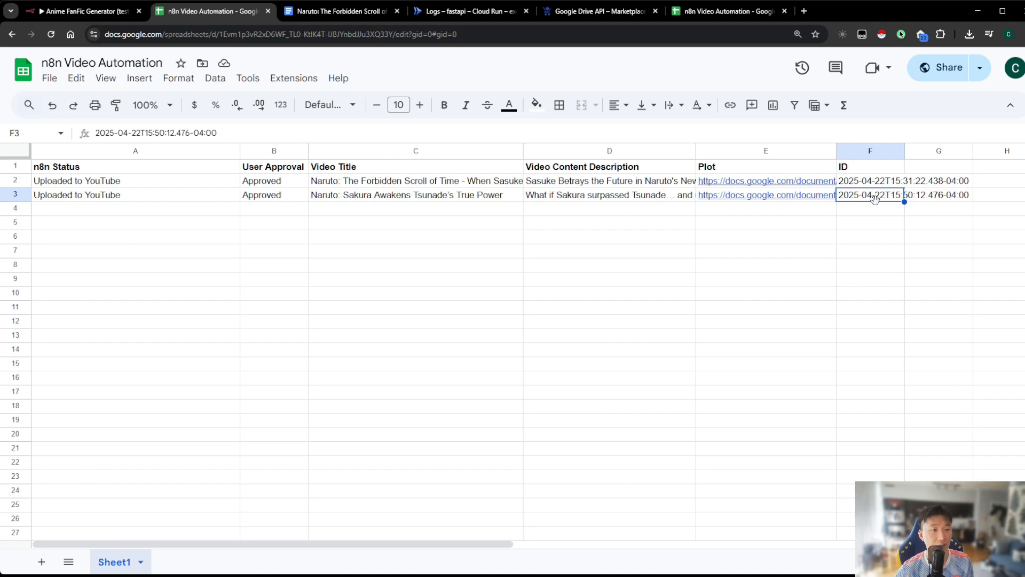
pyautogui.click(853, 185)
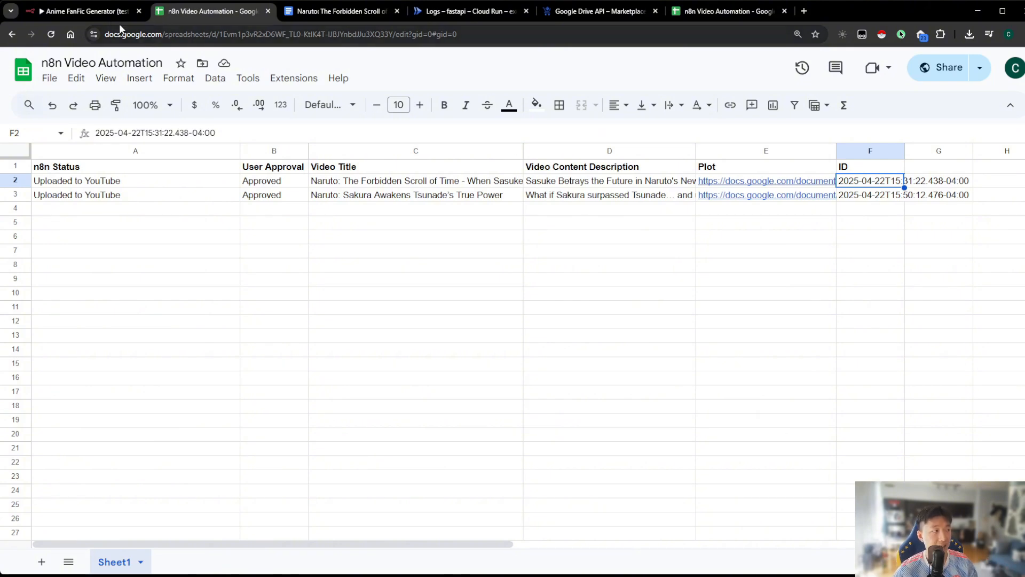
# In the n8n workflow, insert a Google Sheets node with the Append row in sheet action between Date & Time and Generate Title
pyautogui.click(80, 11)
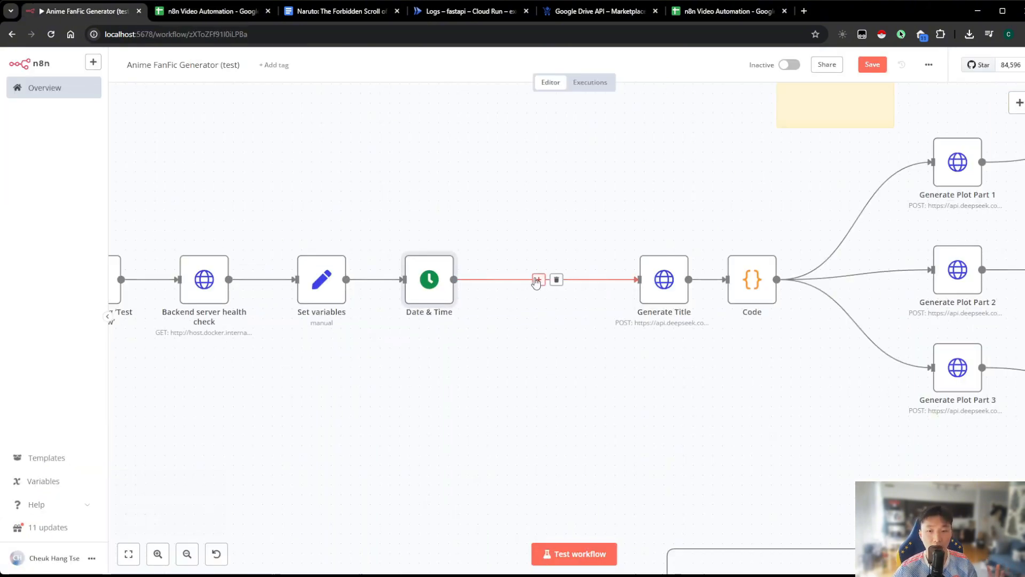
pyautogui.click(538, 279)
pyautogui.write('goog')
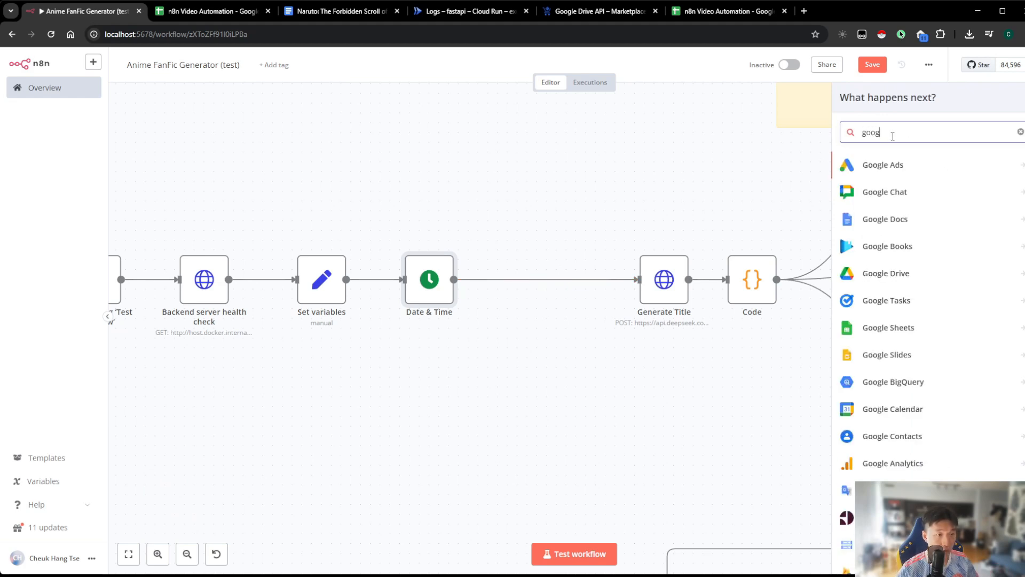
pyautogui.write('le seeets')
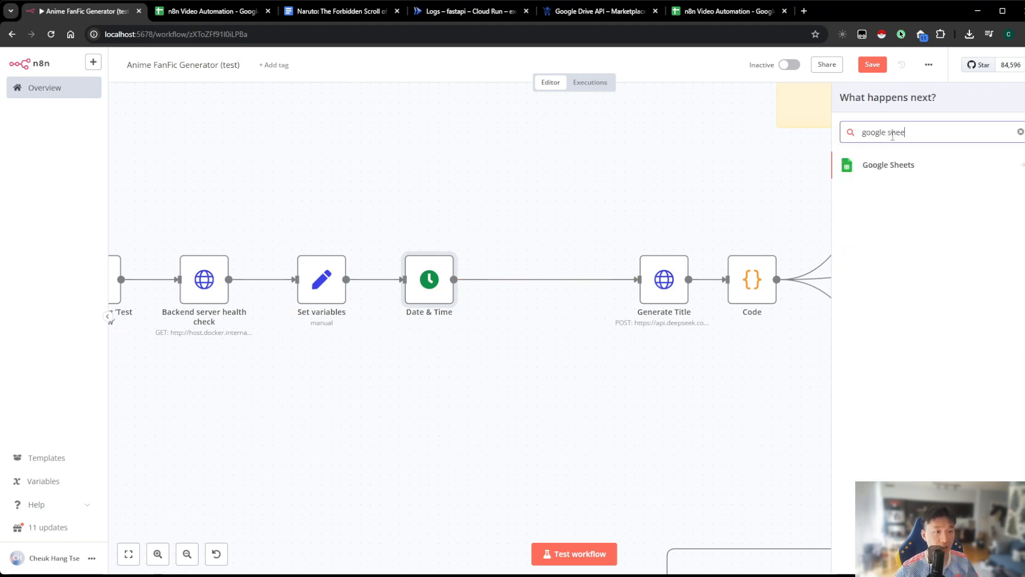
pyautogui.click(903, 167)
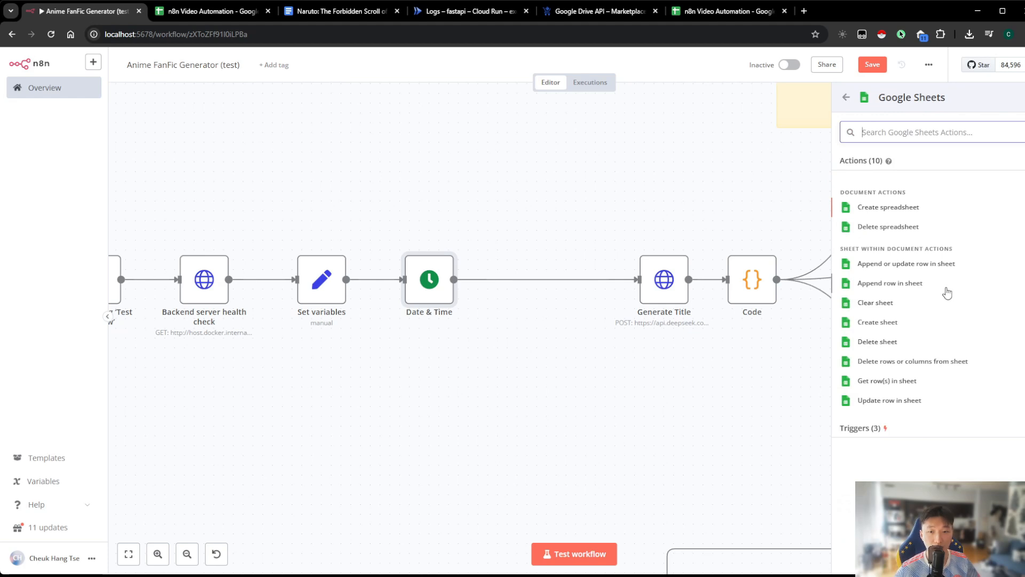
pyautogui.click(893, 284)
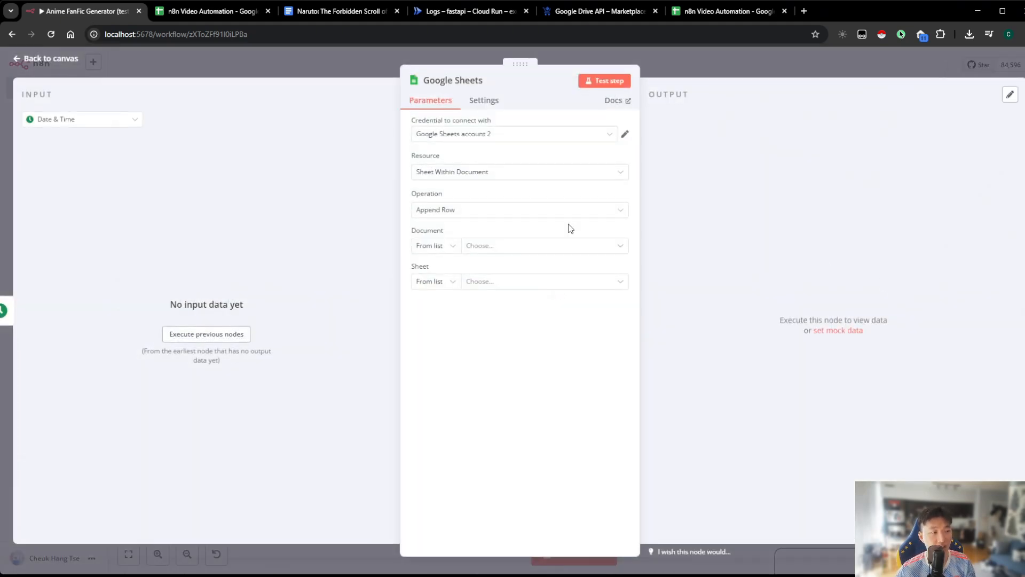
pyautogui.click(457, 136)
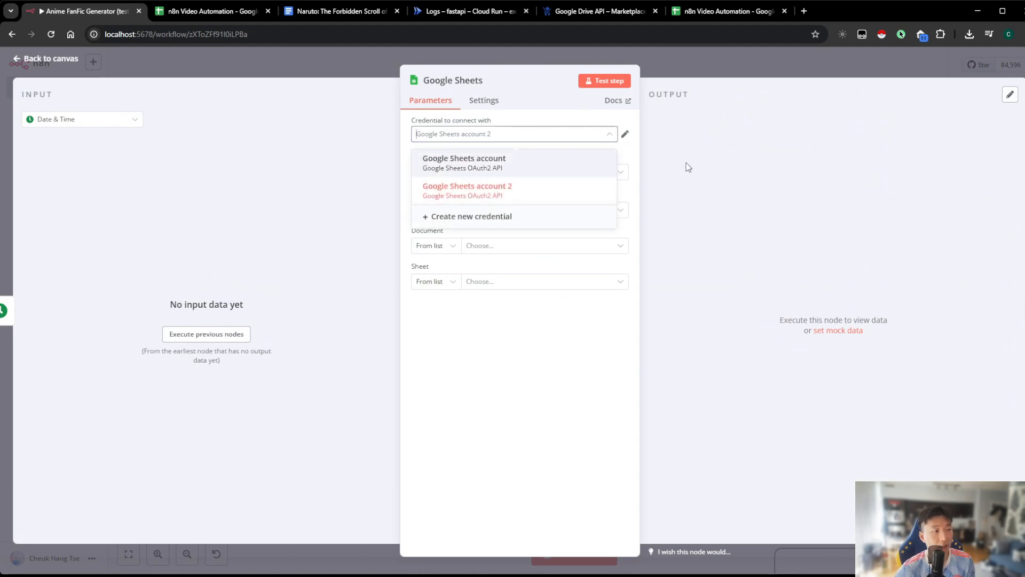
pyautogui.click(470, 225)
pyautogui.click(388, 319)
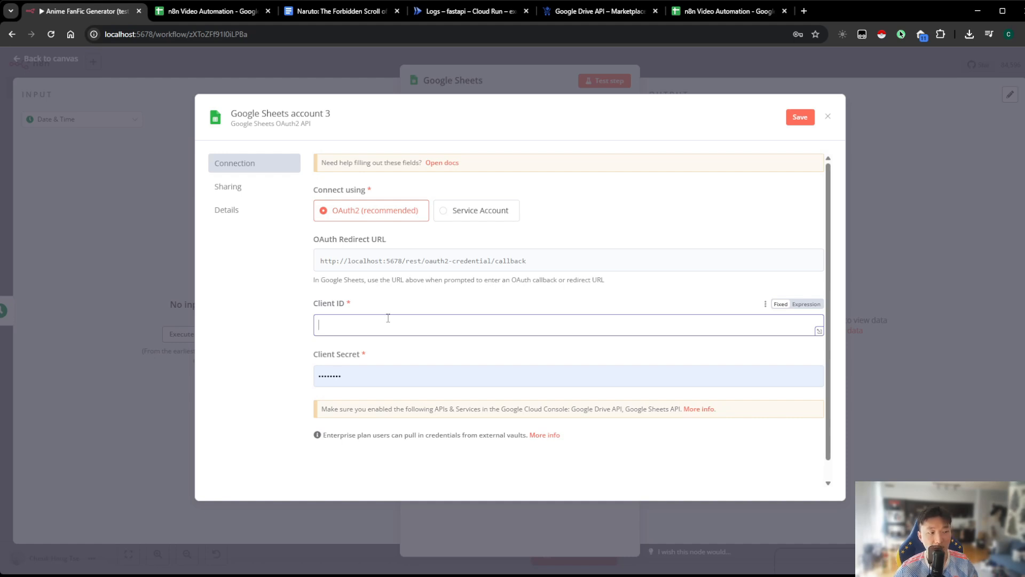
pyautogui.click(899, 259)
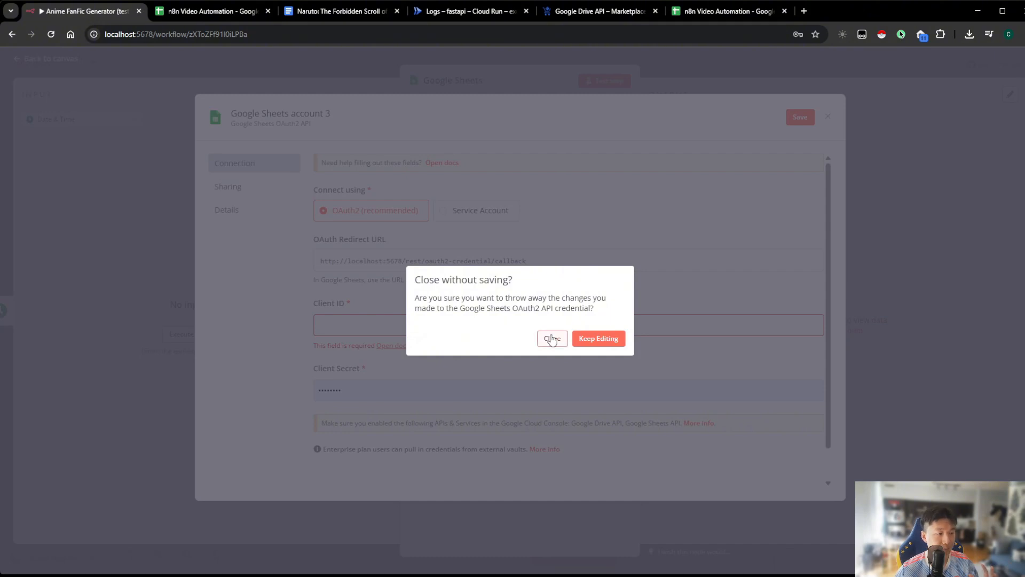
pyautogui.click(551, 339)
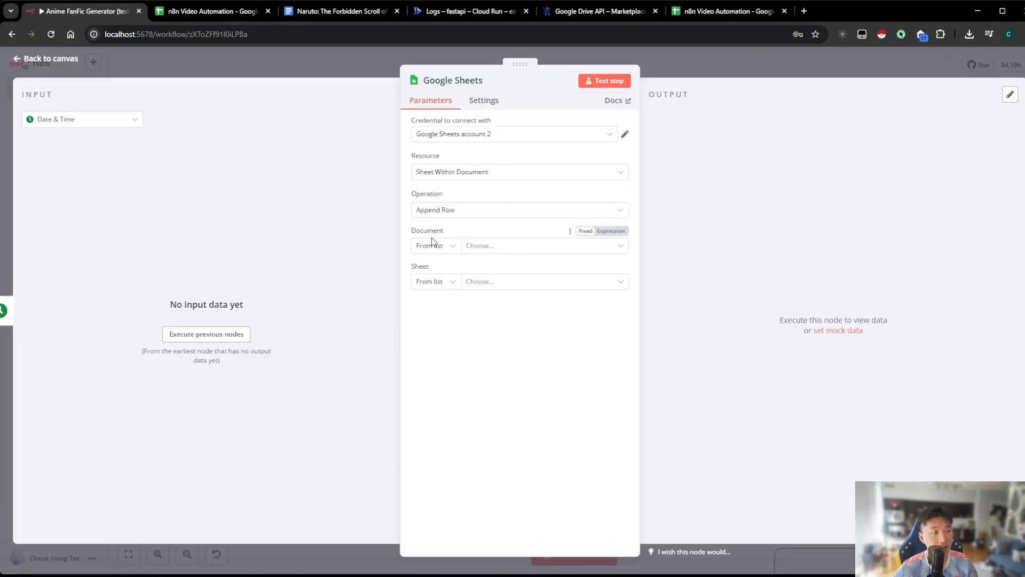
# Set the Google Sheets node's document to n8n Video Automation and its sheet to Sheet1
pyautogui.click(479, 247)
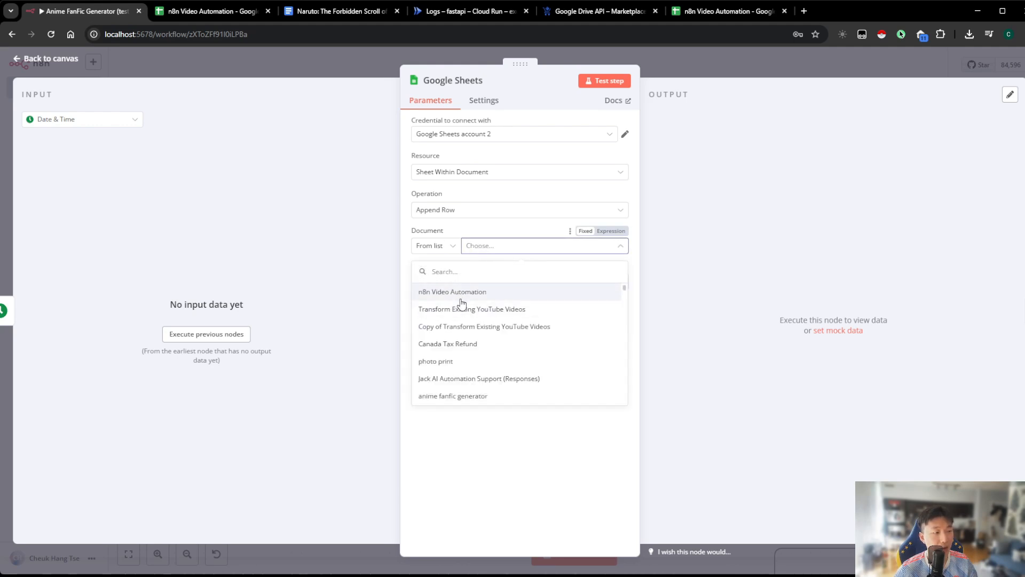
pyautogui.click(433, 294)
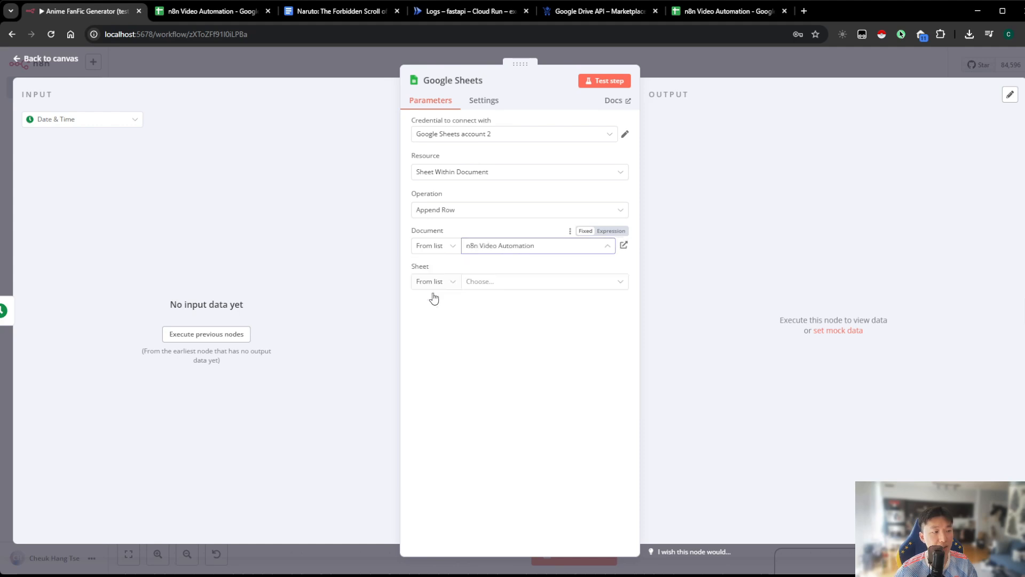
pyautogui.click(483, 283)
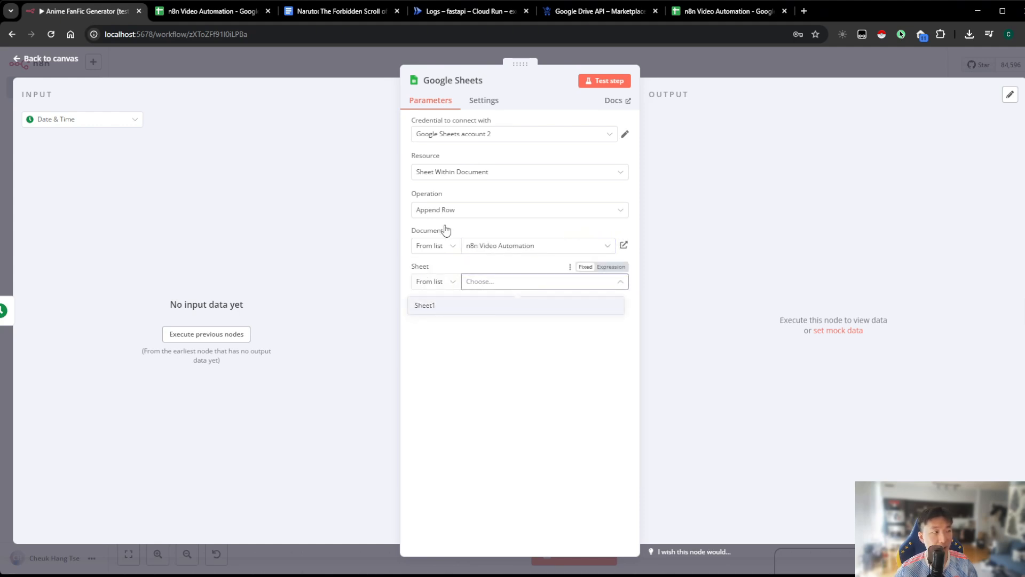
pyautogui.click(213, 15)
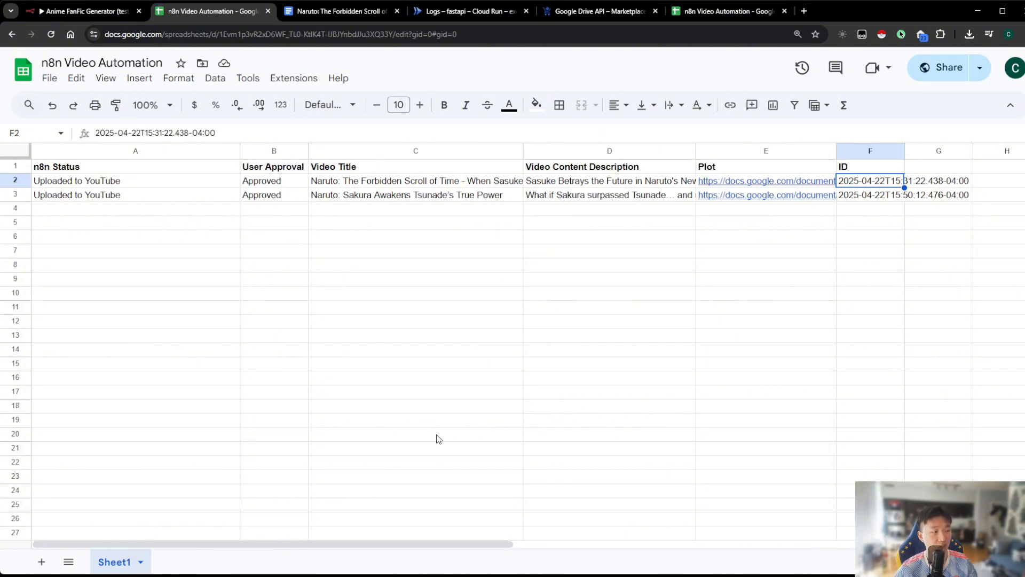
pyautogui.click(79, 15)
pyautogui.click(494, 283)
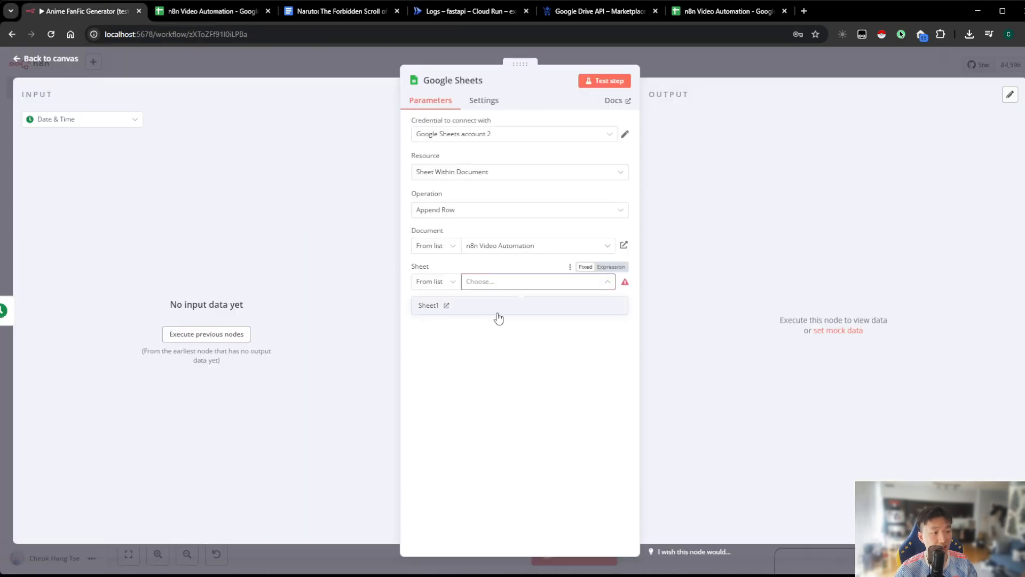
pyautogui.click(497, 318)
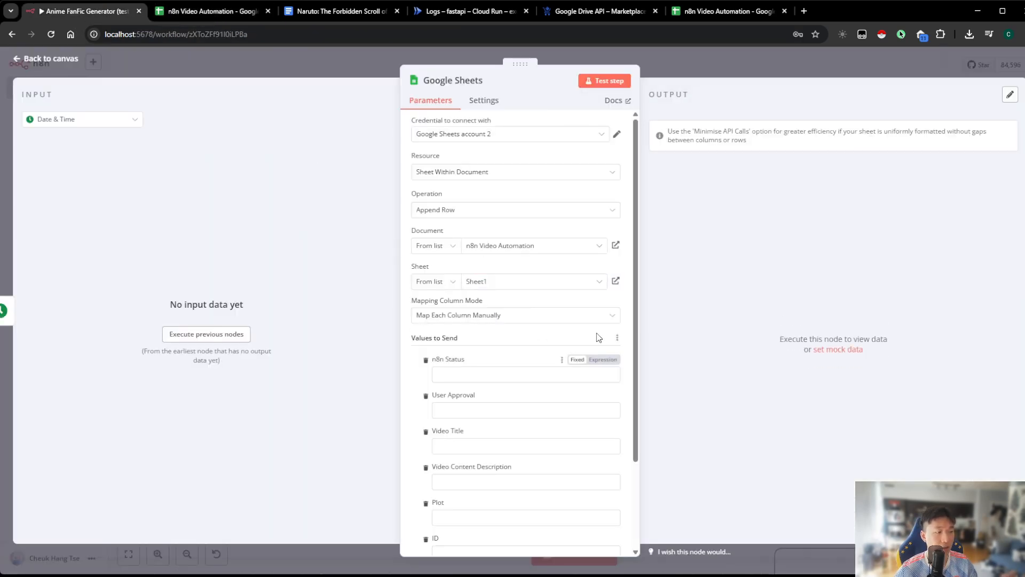
pyautogui.scroll(-3, 572, 363)
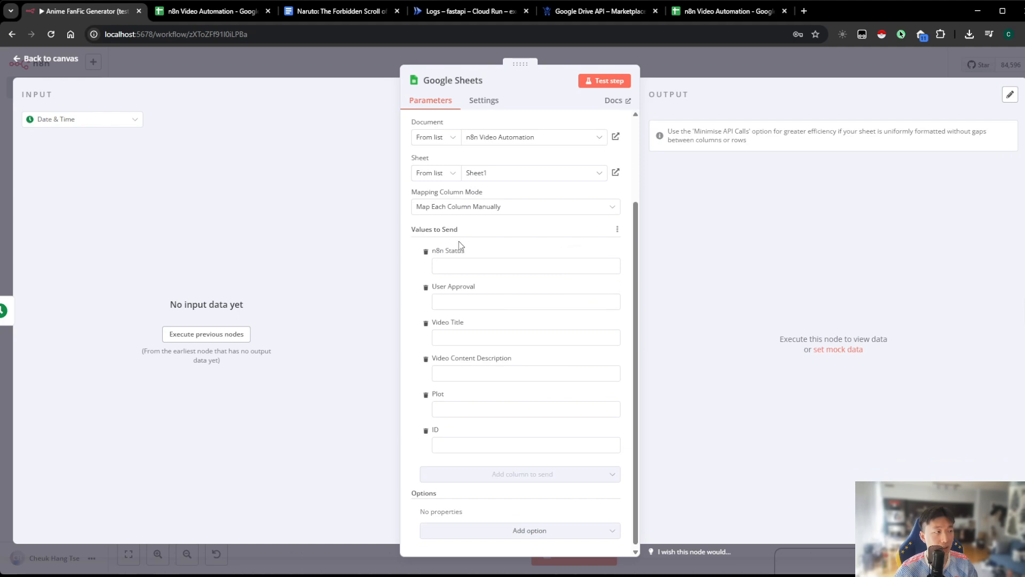
# Delete rows 2 and 3 from the original n8n Video Automation spreadsheet, then return to the workflow's Google Sheets node
pyautogui.click(211, 16)
pyautogui.moveTo(16, 180); pyautogui.dragTo(16, 194)
pyautogui.rightClick(16, 194)
pyautogui.click(91, 348)
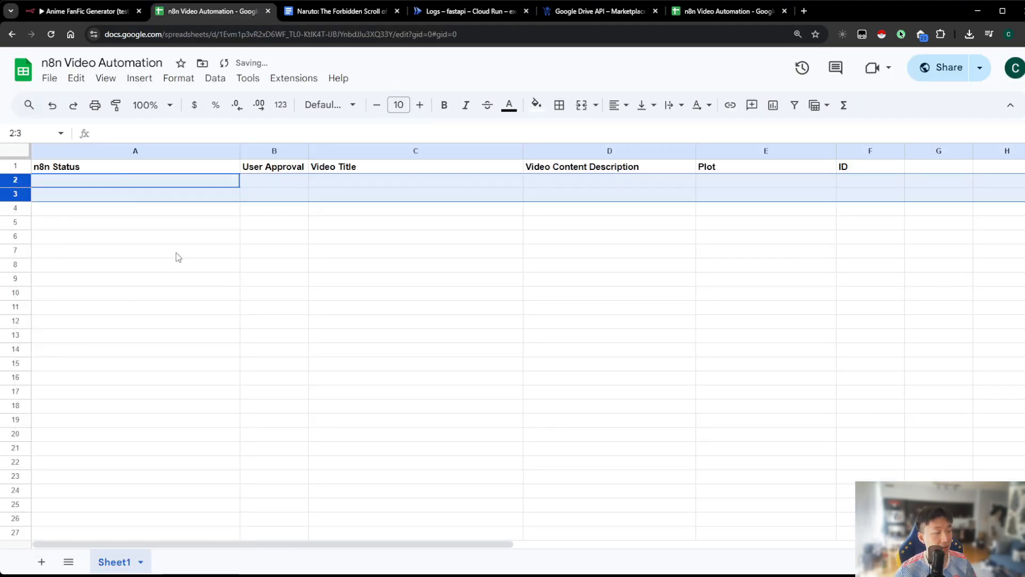
pyautogui.click(259, 181)
pyautogui.click(102, 11)
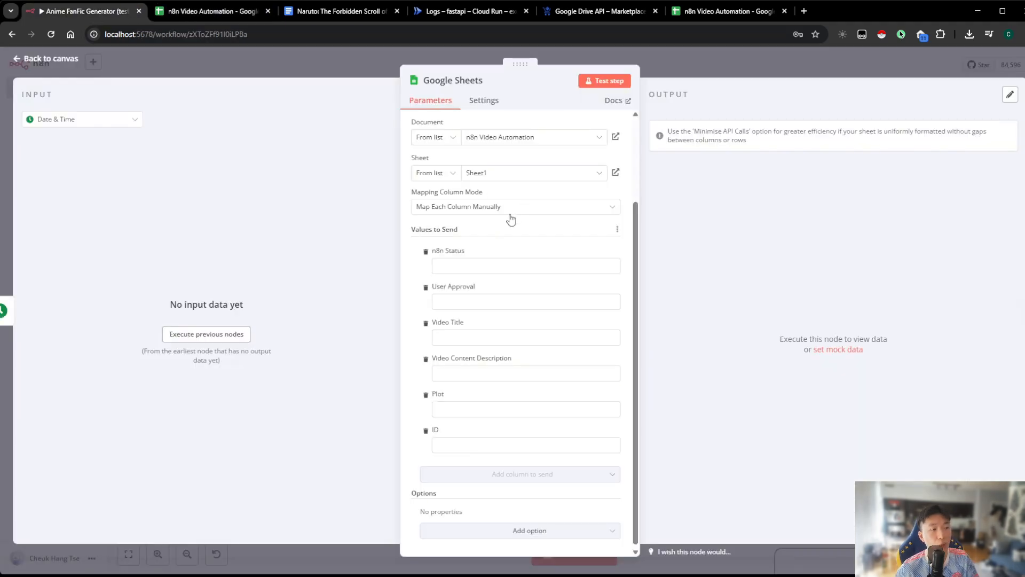
# Review the spreadsheet's n8n Status, Video Title and ID columns to see which fields a new row needs
pyautogui.click(205, 14)
pyautogui.click(342, 184)
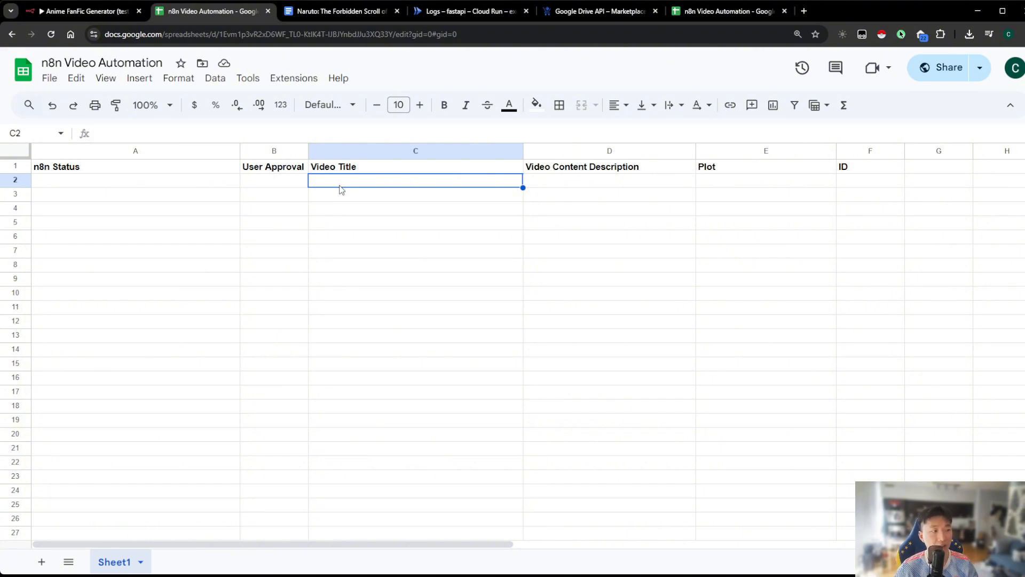
pyautogui.click(182, 186)
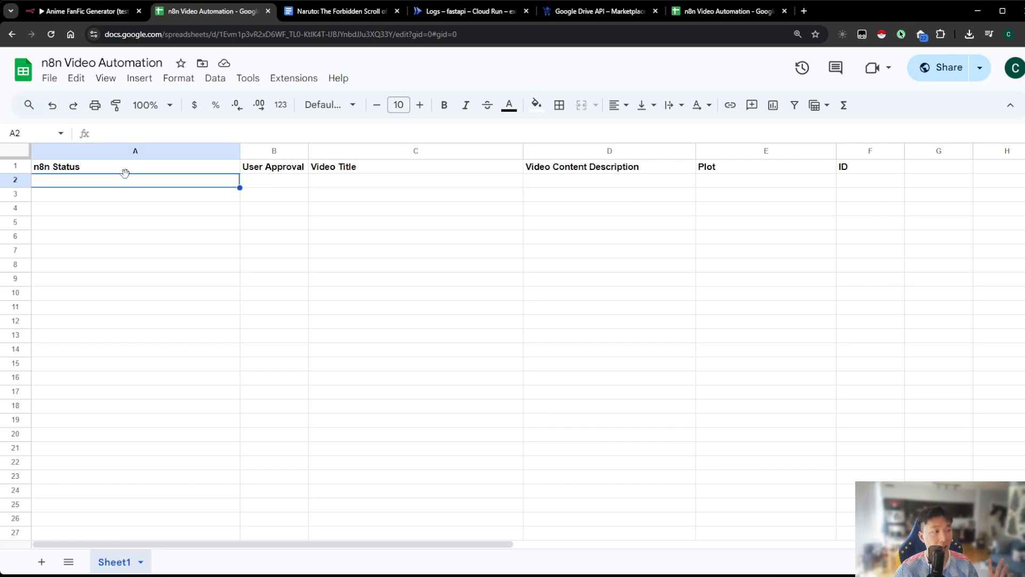
pyautogui.click(337, 182)
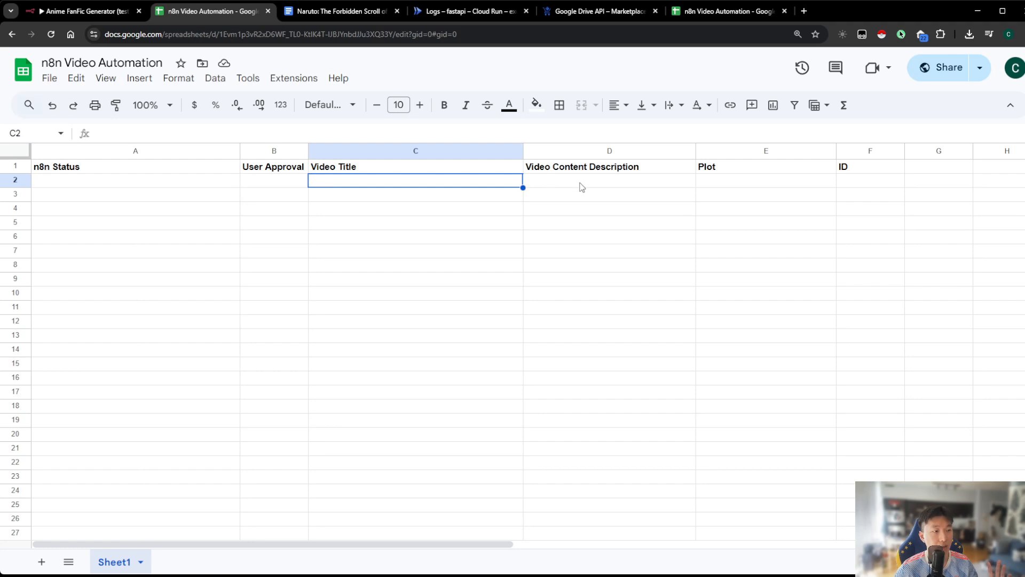
pyautogui.click(843, 181)
pyautogui.click(216, 184)
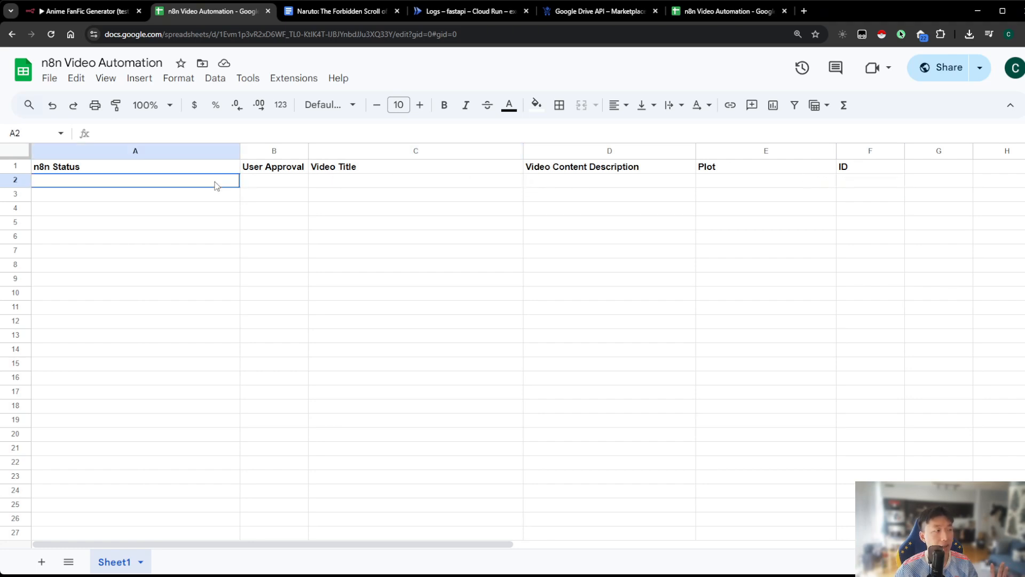
# Return to the workflow and set the Google Sheets append node's n8n Status value to Creating Title
pyautogui.click(100, 16)
pyautogui.click(725, 74)
pyautogui.moveTo(566, 179); pyautogui.dragTo(384, 174)
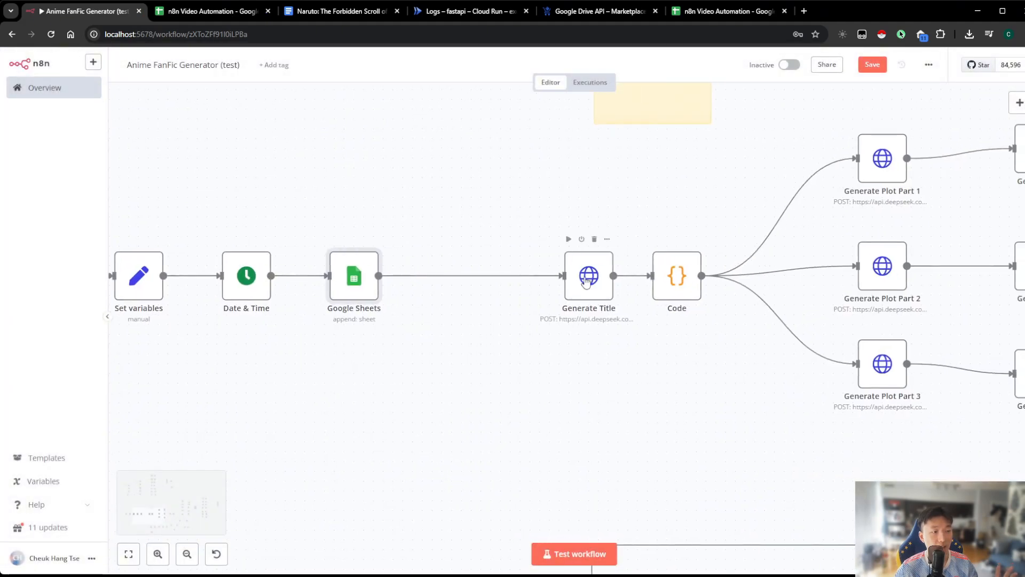
pyautogui.moveTo(473, 230); pyautogui.dragTo(543, 239)
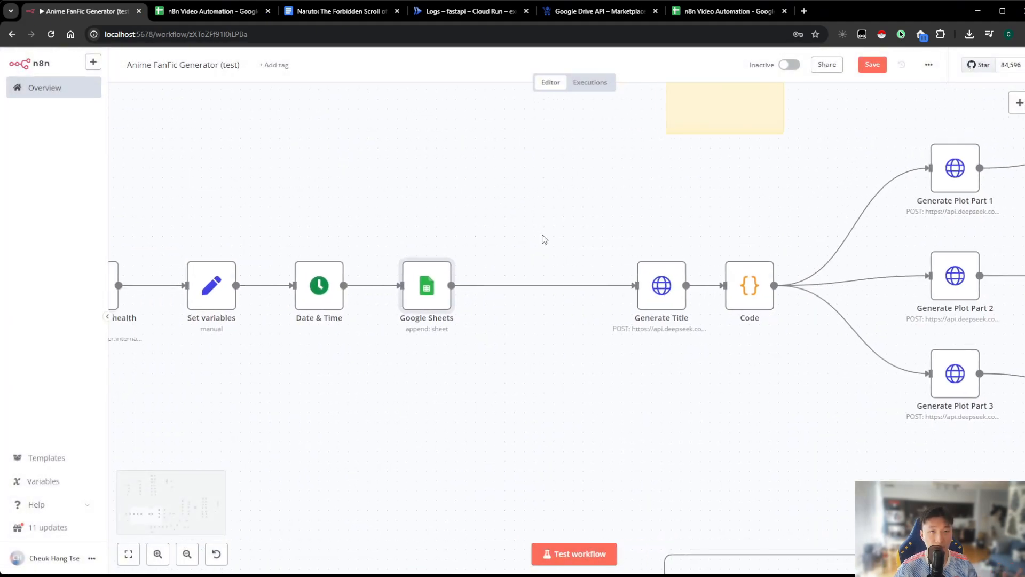
pyautogui.doubleClick(421, 289)
pyautogui.scroll(-2, 498, 299)
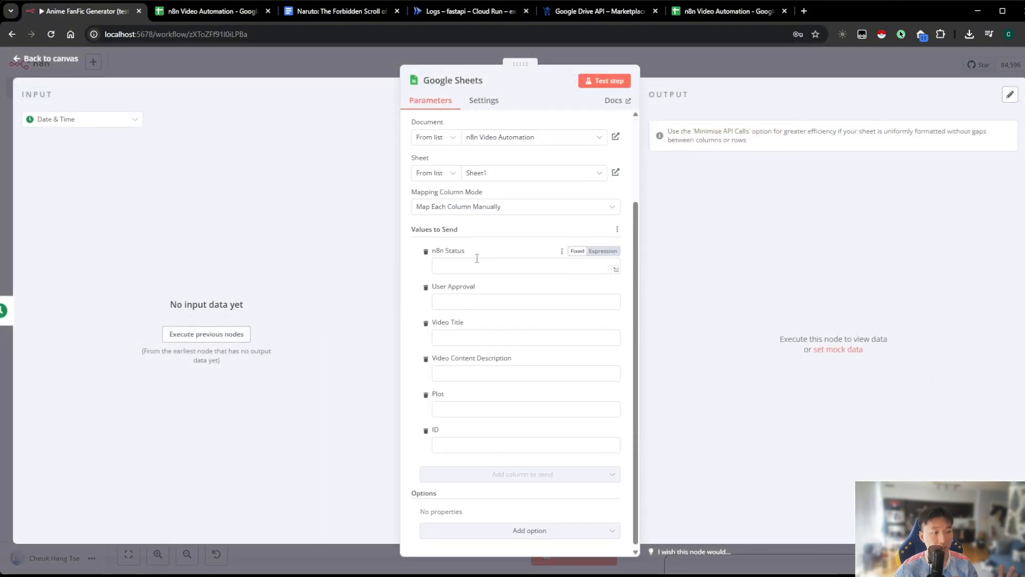
pyautogui.click(540, 267)
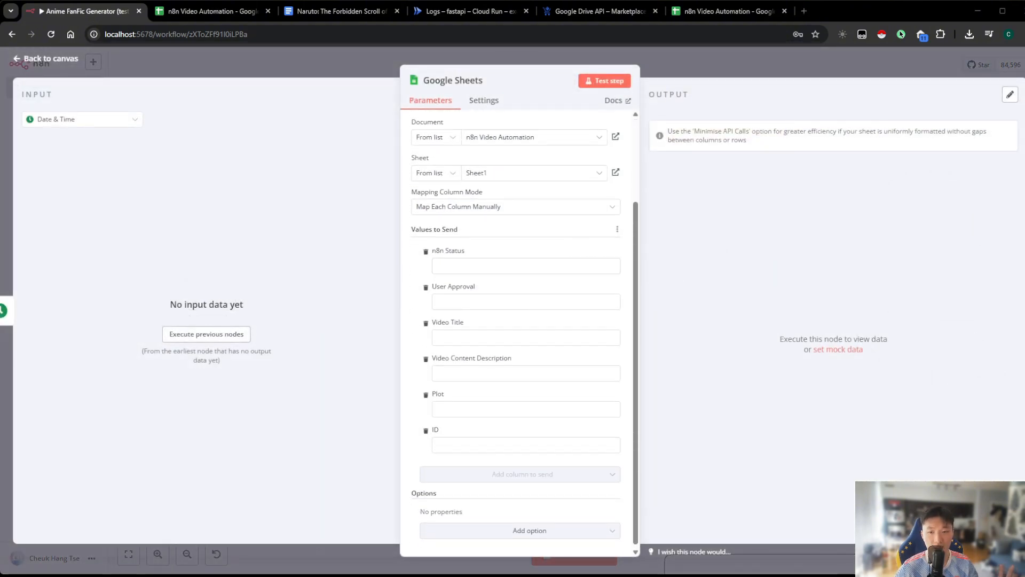
pyautogui.click(540, 266)
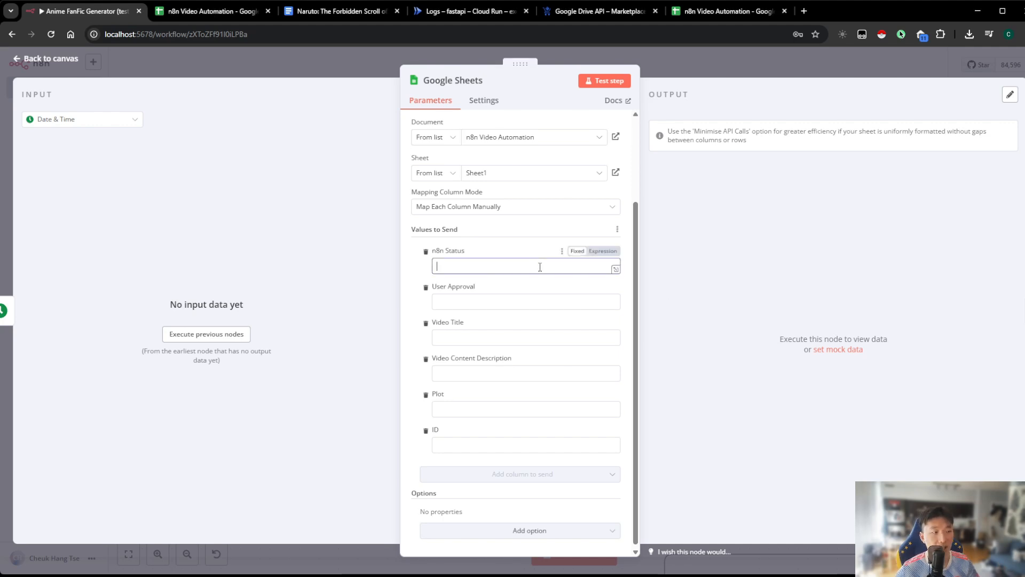
pyautogui.write('Creating Title')
pyautogui.click(729, 288)
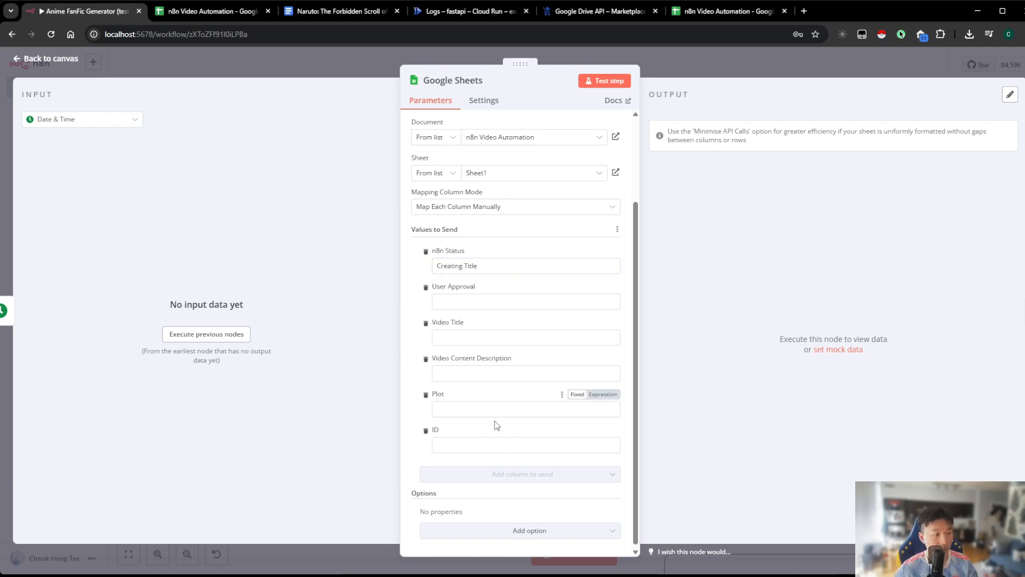
# Set the Google Sheets node's ID value to the expression {{ $json.currentDate }} and return to the canvas
pyautogui.click(544, 445)
pyautogui.click(611, 434)
pyautogui.click(603, 430)
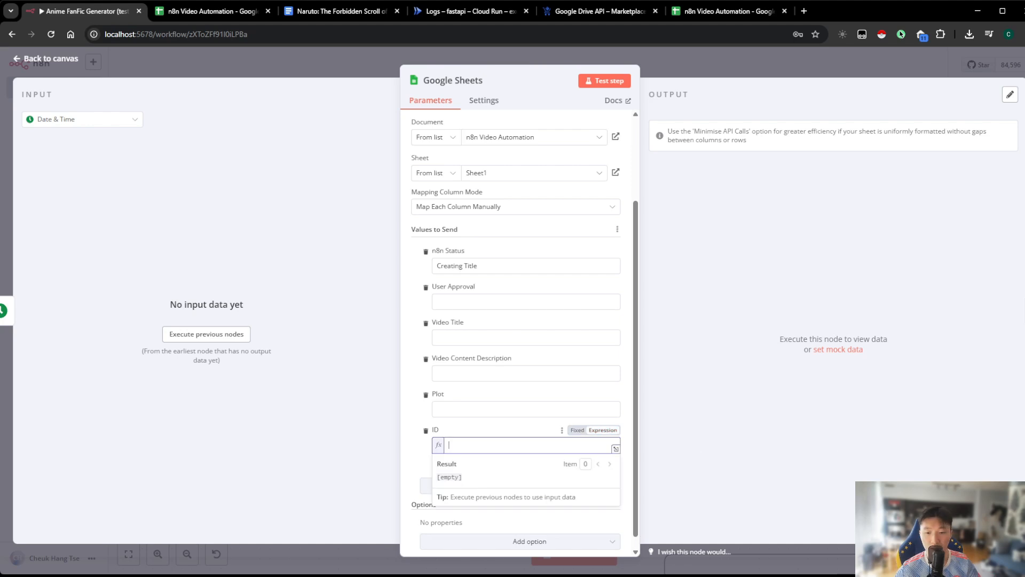
pyautogui.write('{{ $json.currentDate }}')
pyautogui.click(725, 439)
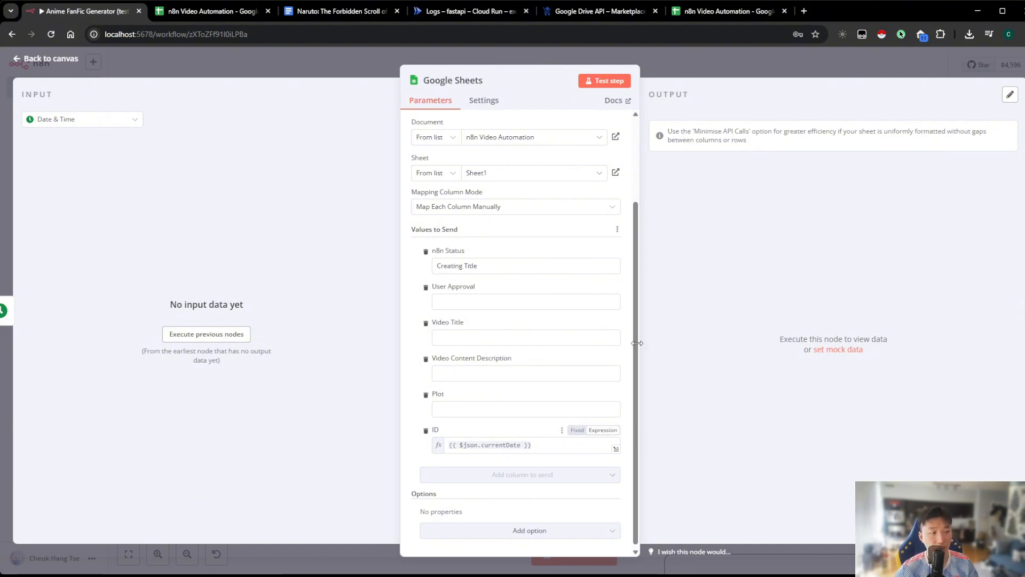
pyautogui.scroll(2, 531, 425)
pyautogui.scroll(-2, 623, 342)
pyautogui.scroll(2, 623, 342)
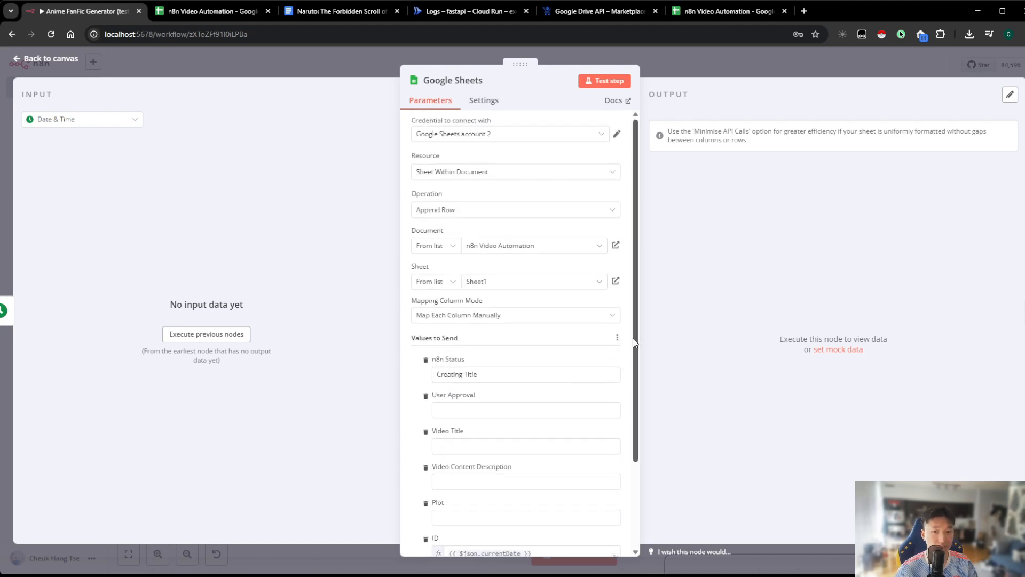
pyautogui.click(704, 67)
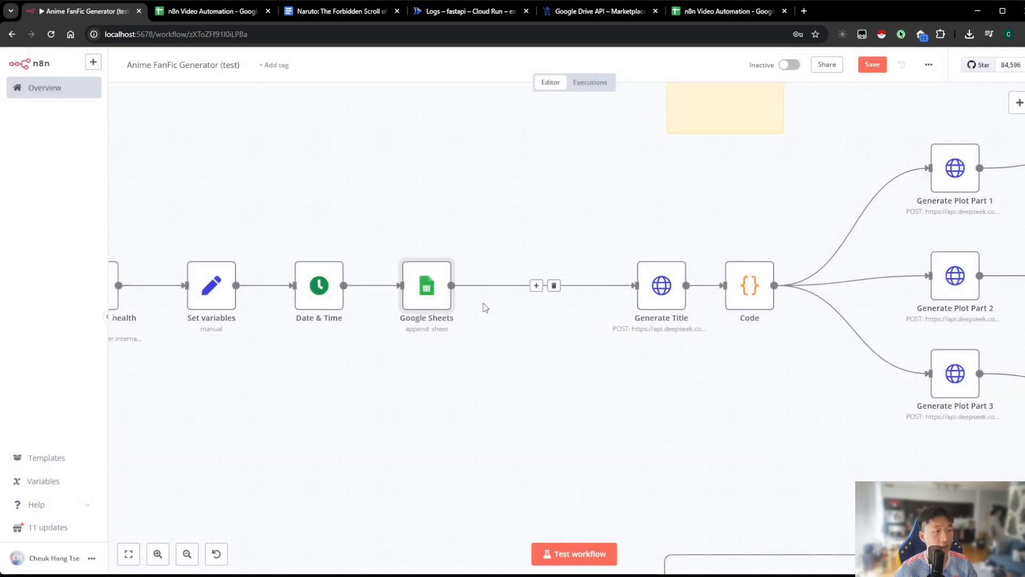
# Rename the Google Sheets node to Create Row in Google Sheets
pyautogui.doubleClick(527, 315)
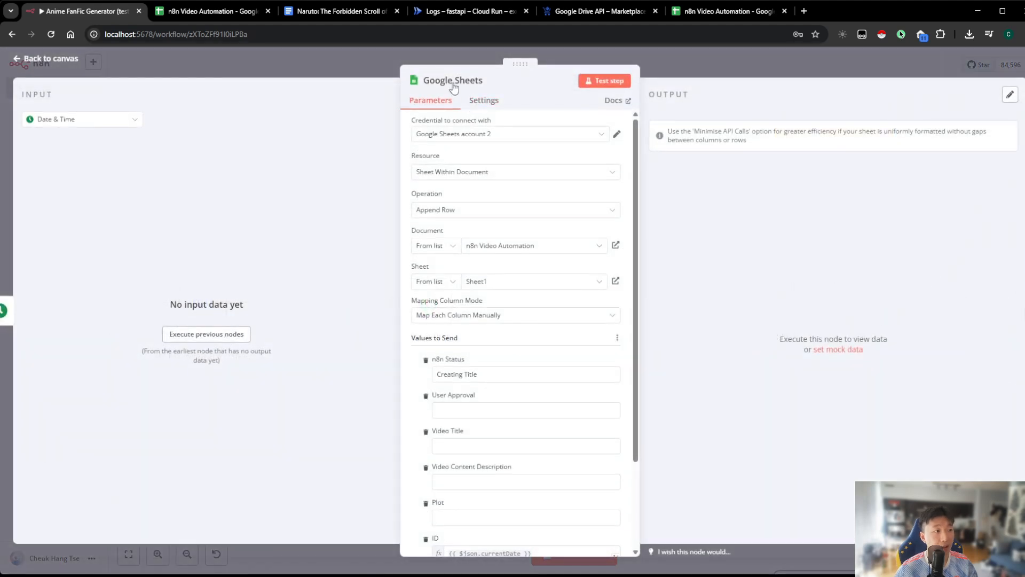
pyautogui.click(450, 80)
pyautogui.moveTo(556, 75); pyautogui.dragTo(470, 78)
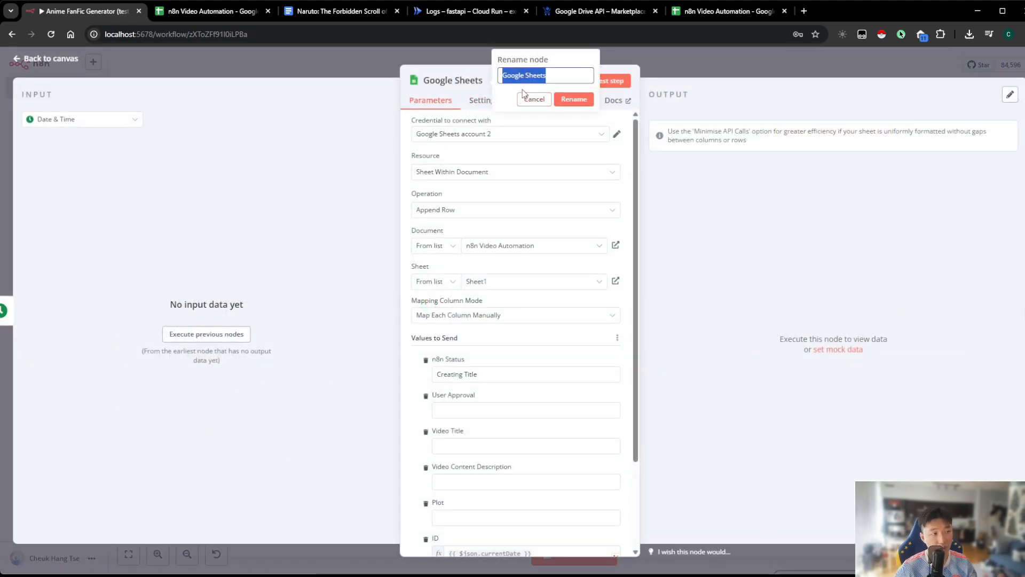
pyautogui.press('Home')
pyautogui.write('Create Row in')
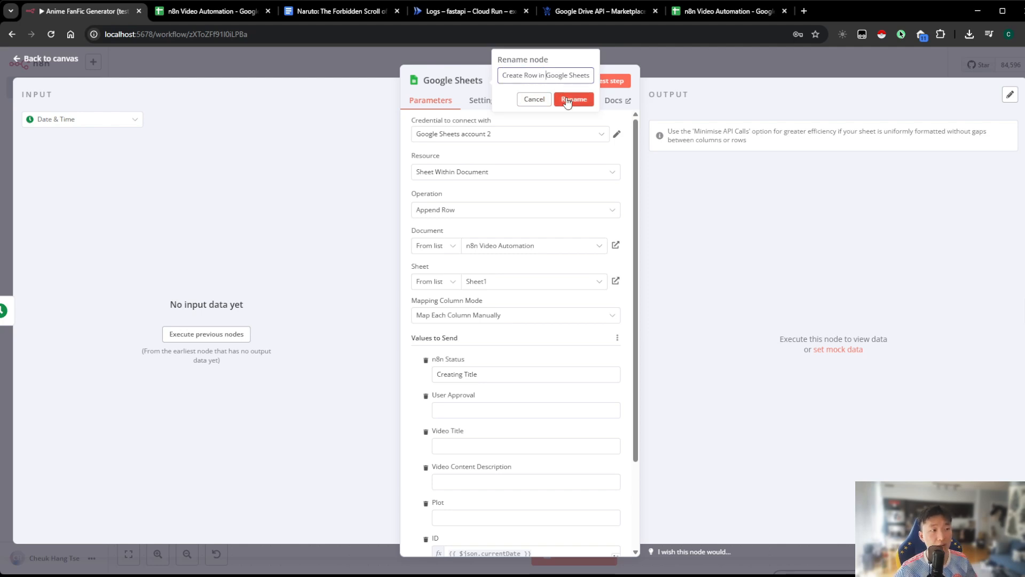
pyautogui.click(568, 99)
pyautogui.click(666, 71)
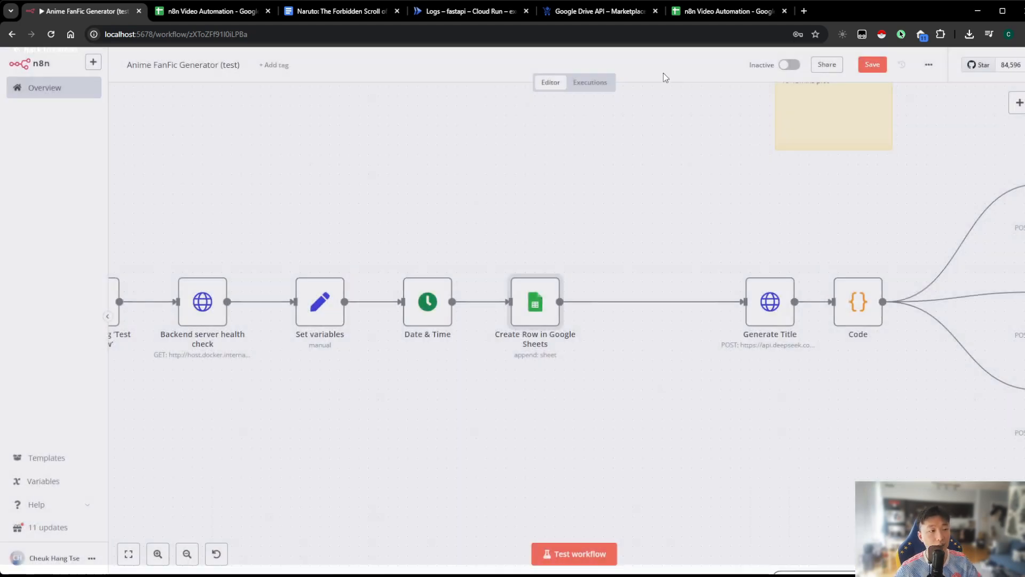
# Remove the connection between Create Row in Google Sheets and Generate Title, and save the workflow
pyautogui.moveTo(594, 388); pyautogui.dragTo(632, 374)
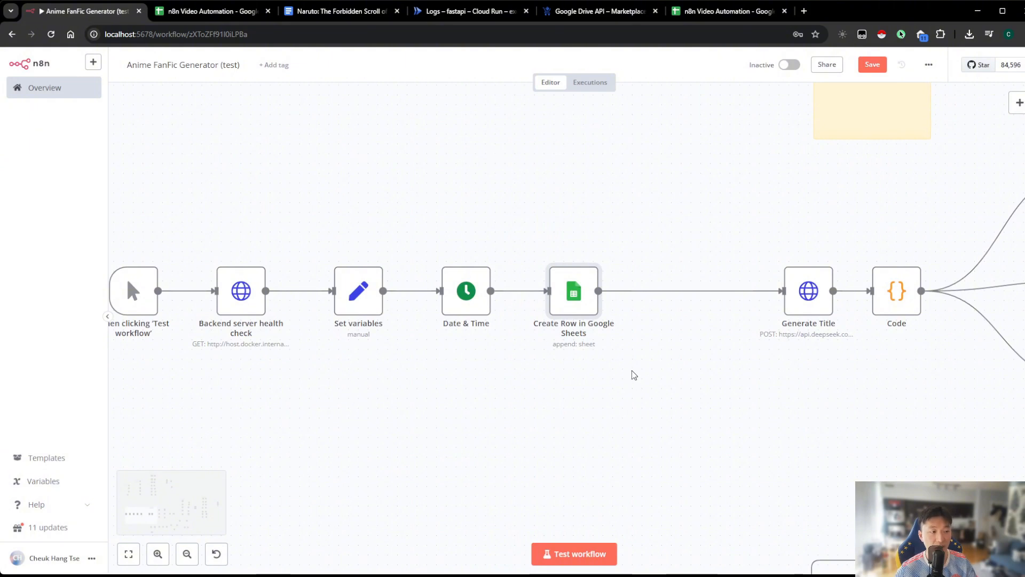
pyautogui.click(702, 291)
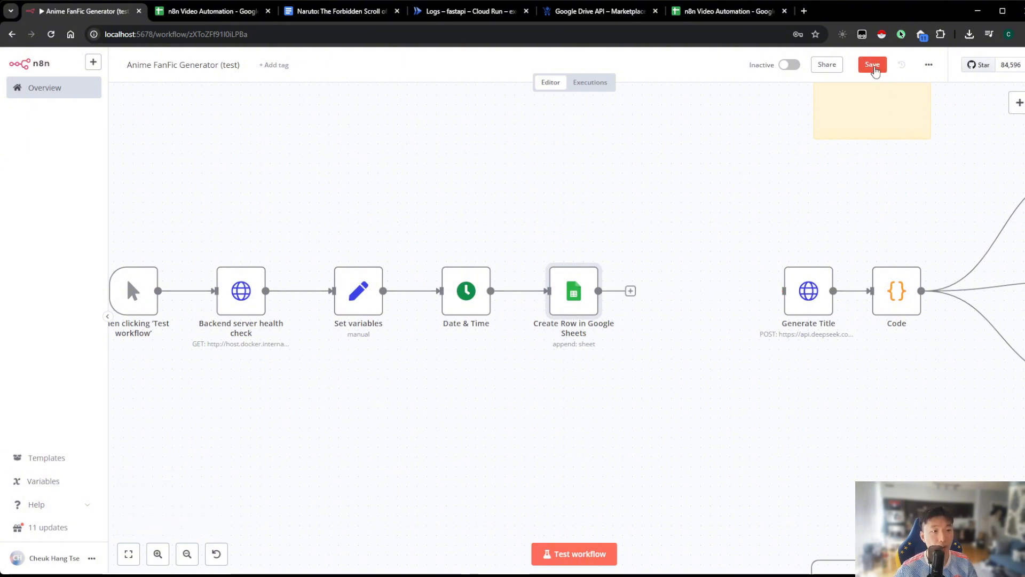
pyautogui.hotkey('ctrl', 's')
pyautogui.moveTo(527, 406); pyautogui.dragTo(609, 394)
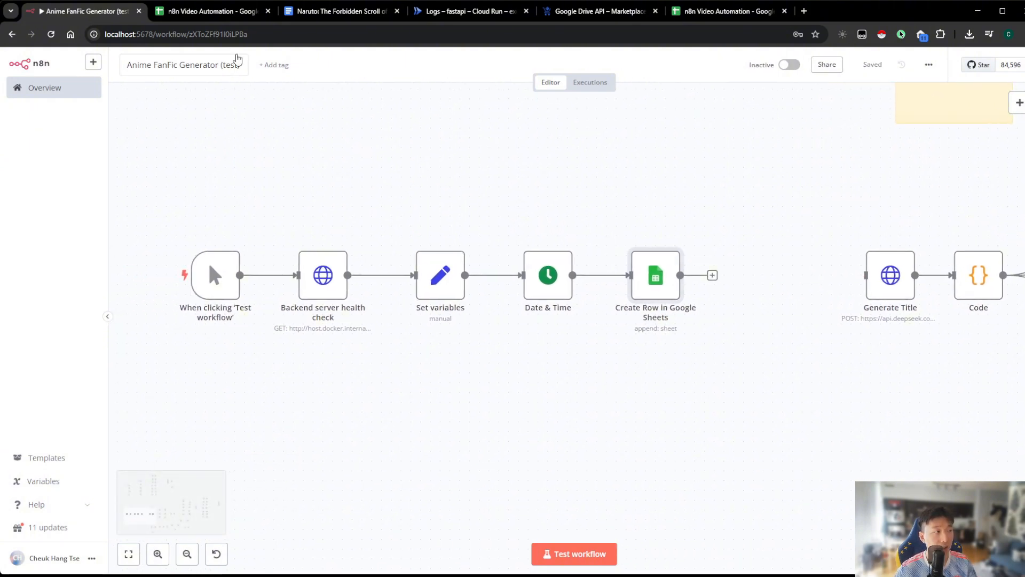
# Test the workflow and check the n8n Status and ID cells of row 2 in the n8n Video Automation spreadsheet
pyautogui.click(216, 12)
pyautogui.click(191, 182)
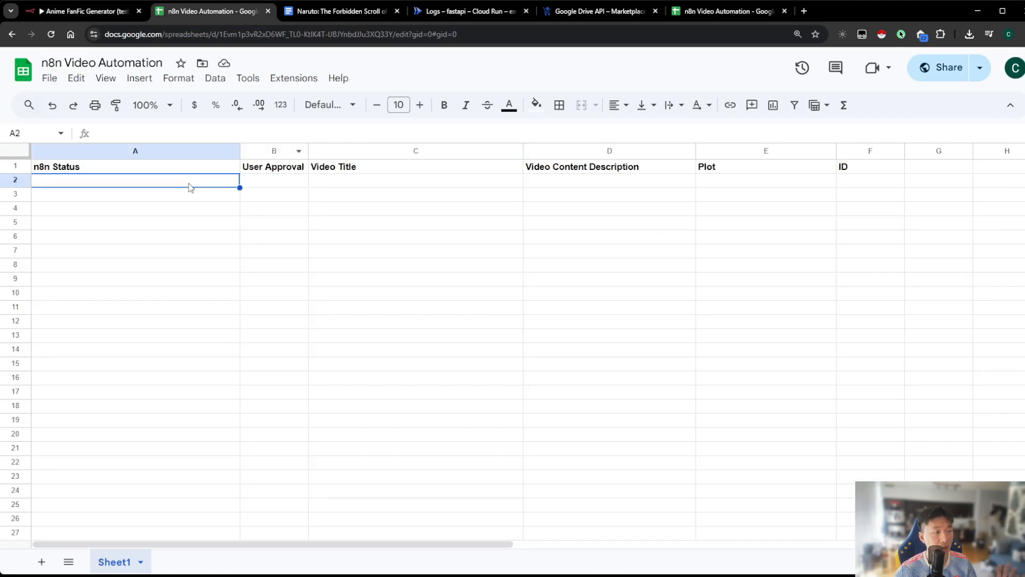
pyautogui.click(75, 12)
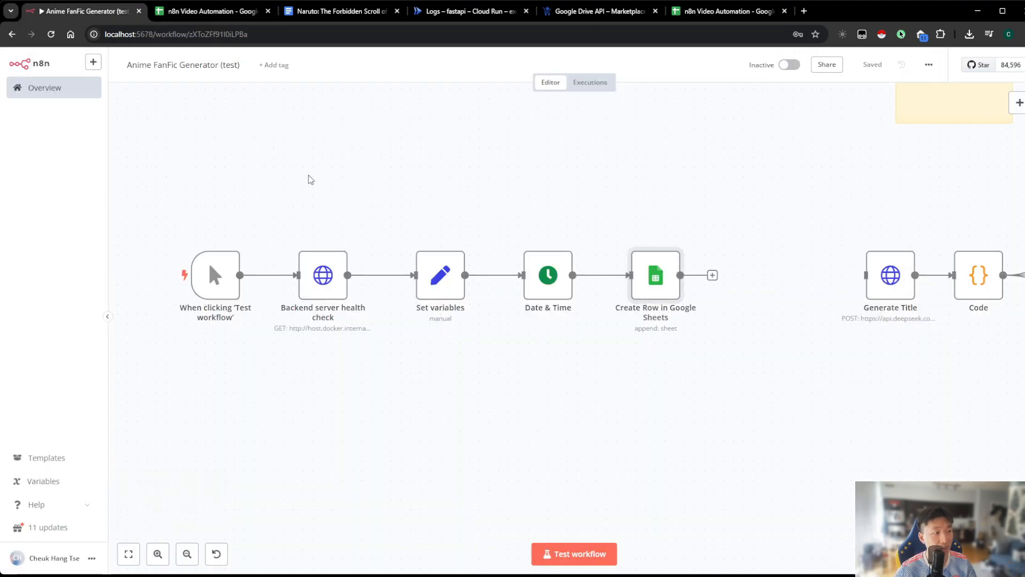
pyautogui.click(574, 554)
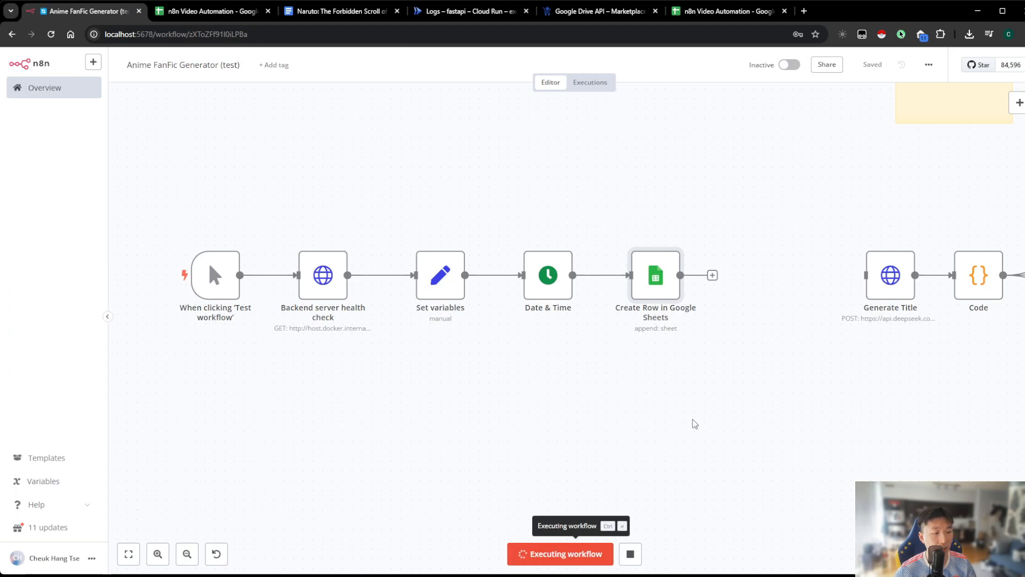
pyautogui.click(219, 19)
pyautogui.click(183, 194)
pyautogui.click(171, 182)
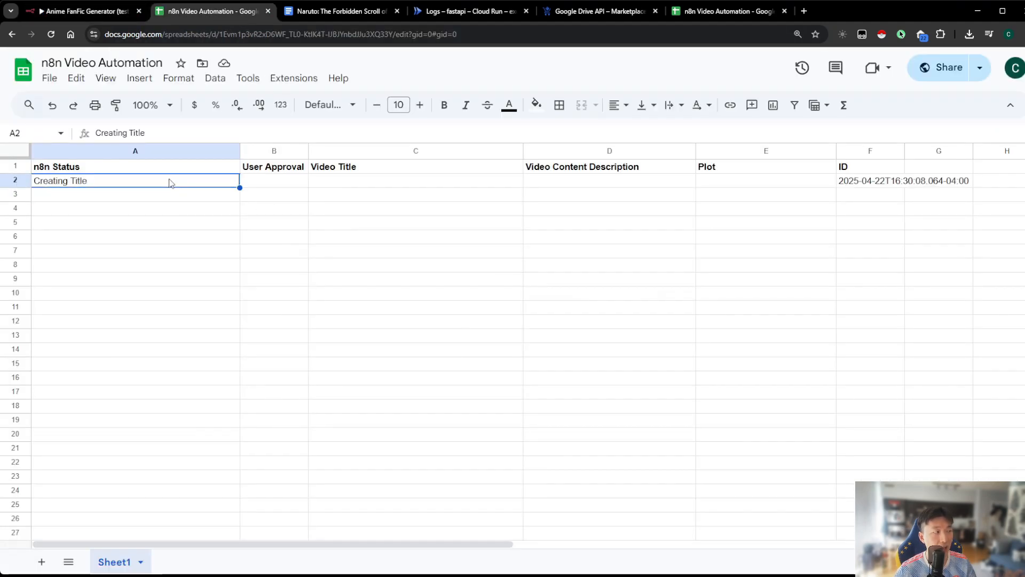
pyautogui.click(839, 184)
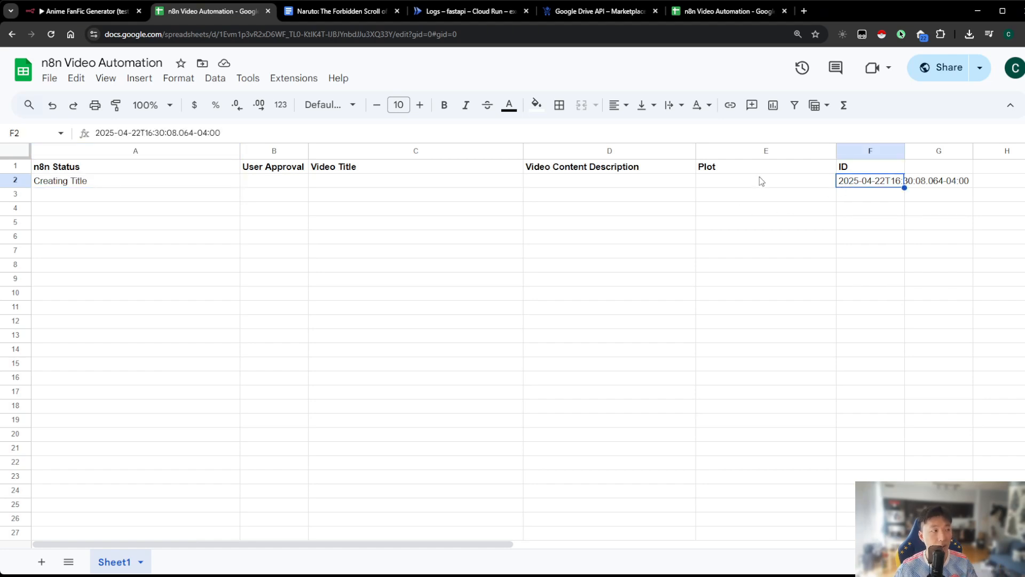
# Back in the workflow, reconnect Create Row in Google Sheets to Generate Title and save
pyautogui.click(86, 11)
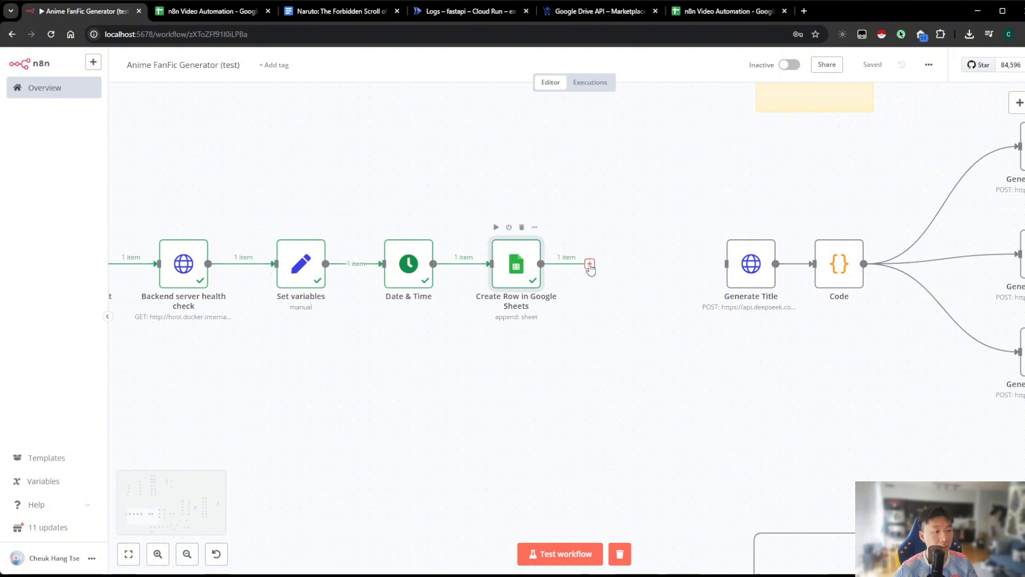
pyautogui.moveTo(590, 269); pyautogui.dragTo(725, 264)
pyautogui.hscroll(2, 566, 310)
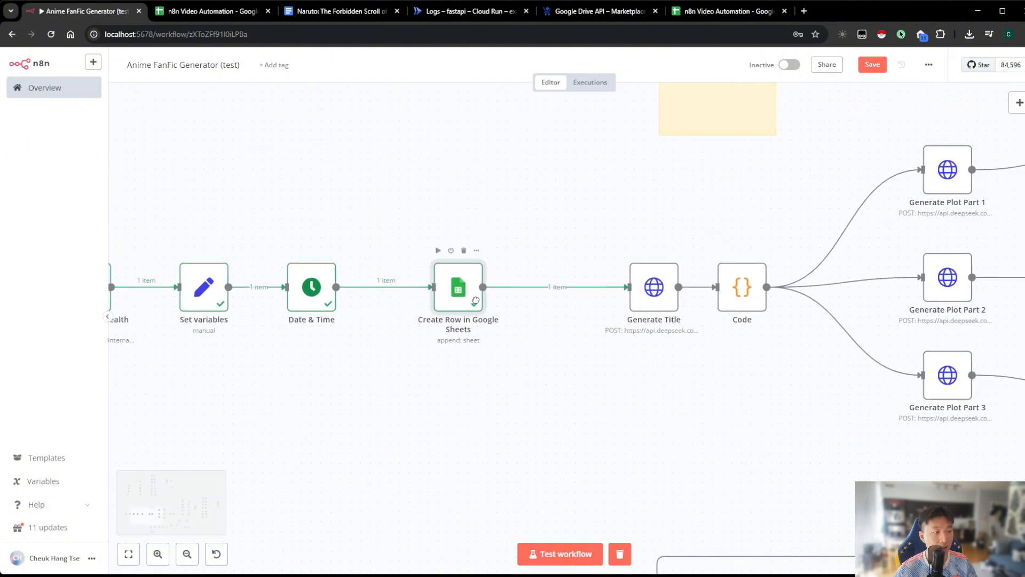
pyautogui.click(872, 64)
pyautogui.hscroll(2, 694, 203)
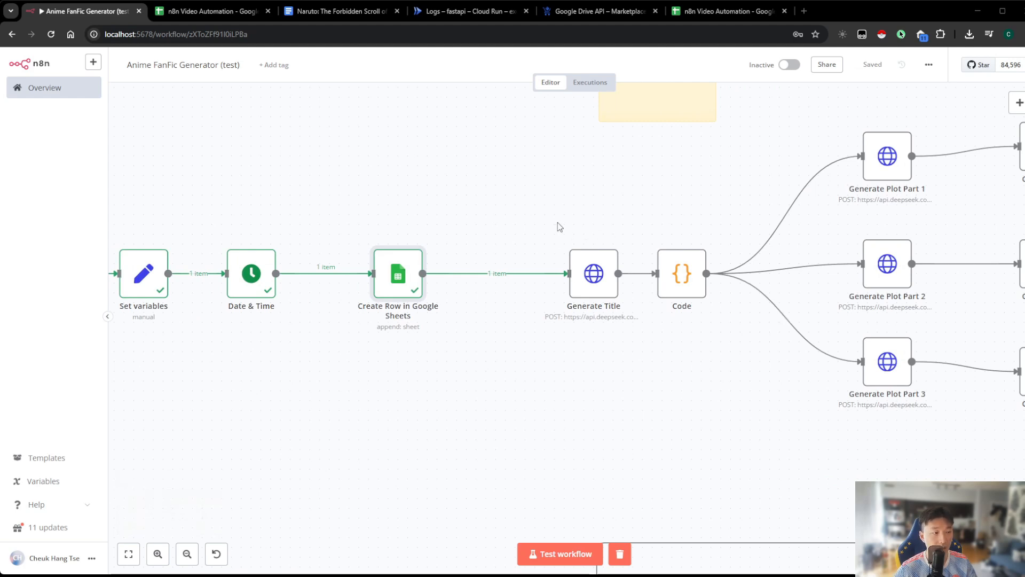
# Move the Generate Title and Code nodes together closer to Create Row in Google Sheets
pyautogui.moveTo(546, 203); pyautogui.dragTo(731, 347)
pyautogui.moveTo(581, 283); pyautogui.dragTo(503, 283)
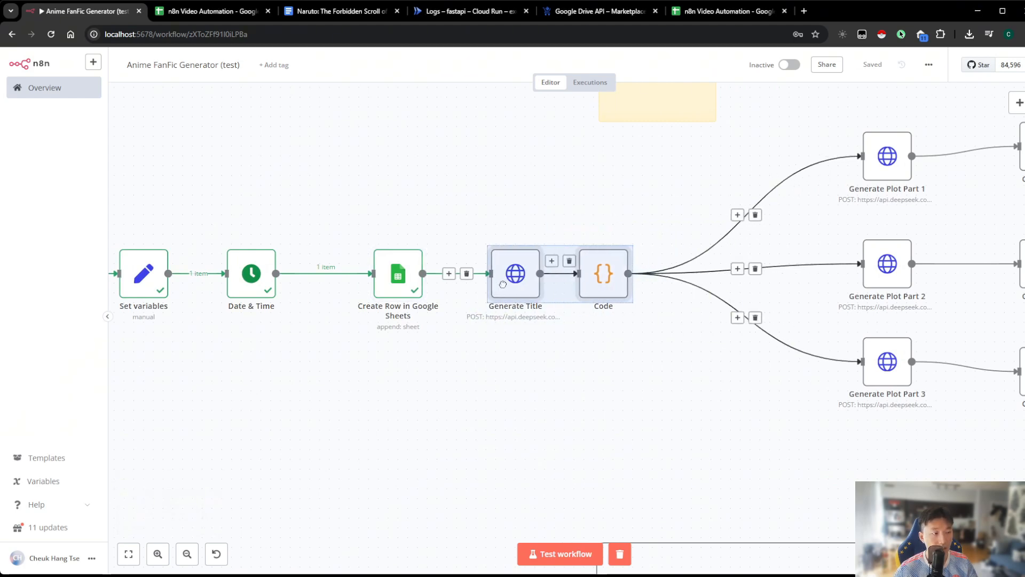
pyautogui.click(476, 229)
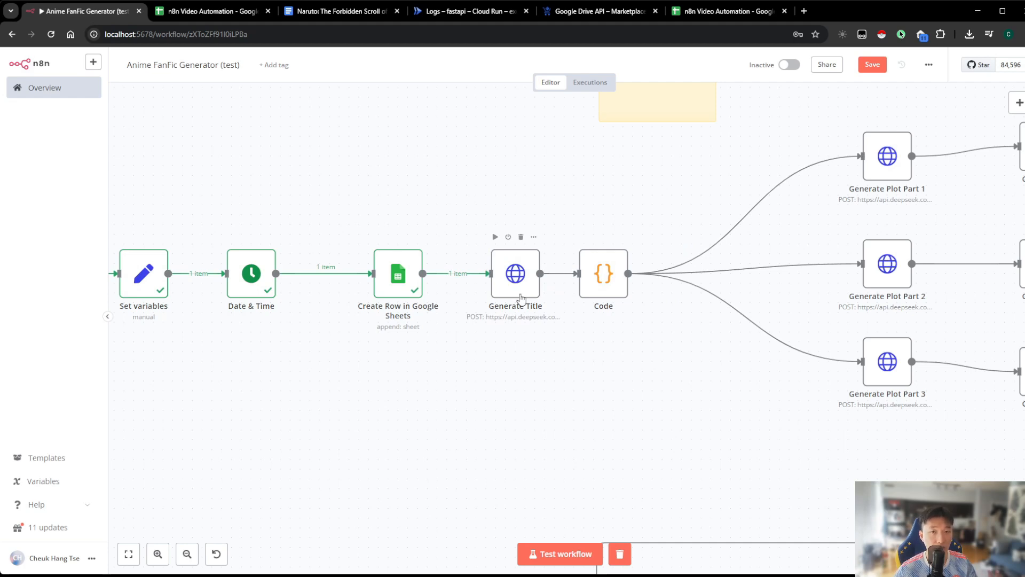
# Look over the Code node's Python script and remove the node's connections to Generate Plot Part 1, 2 and 3
pyautogui.doubleClick(599, 283)
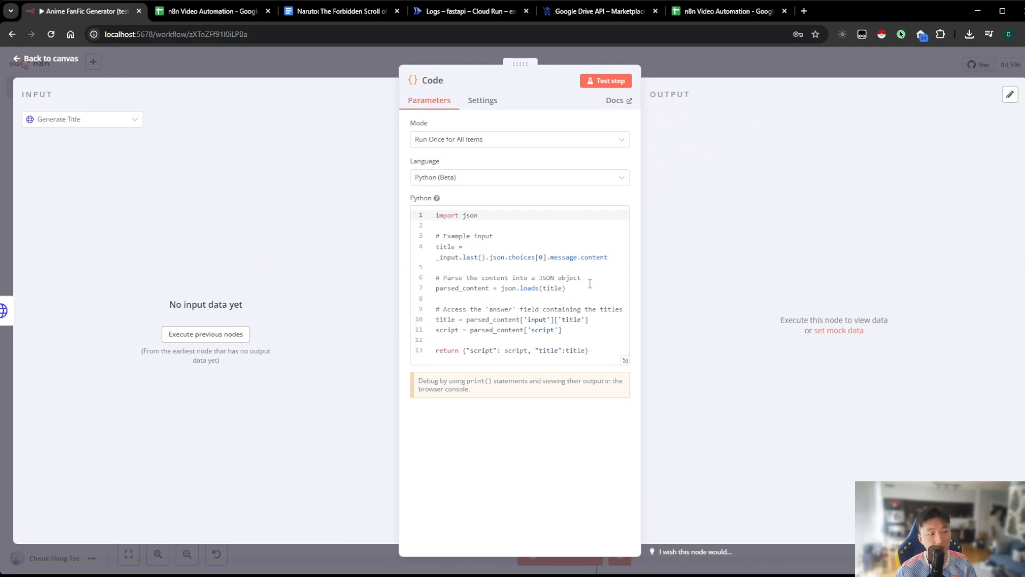
pyautogui.click(706, 62)
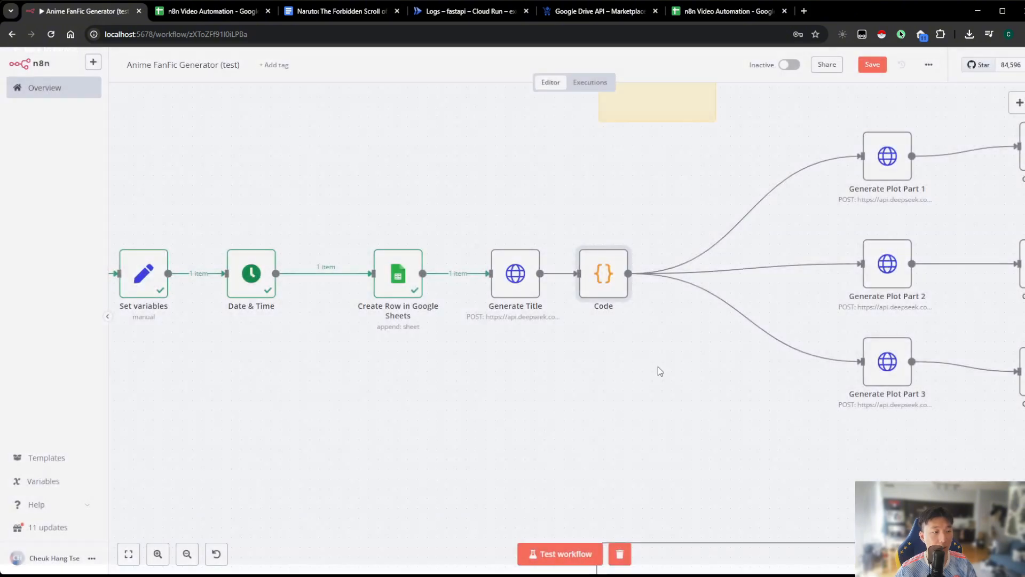
pyautogui.hscroll(3, 614, 352)
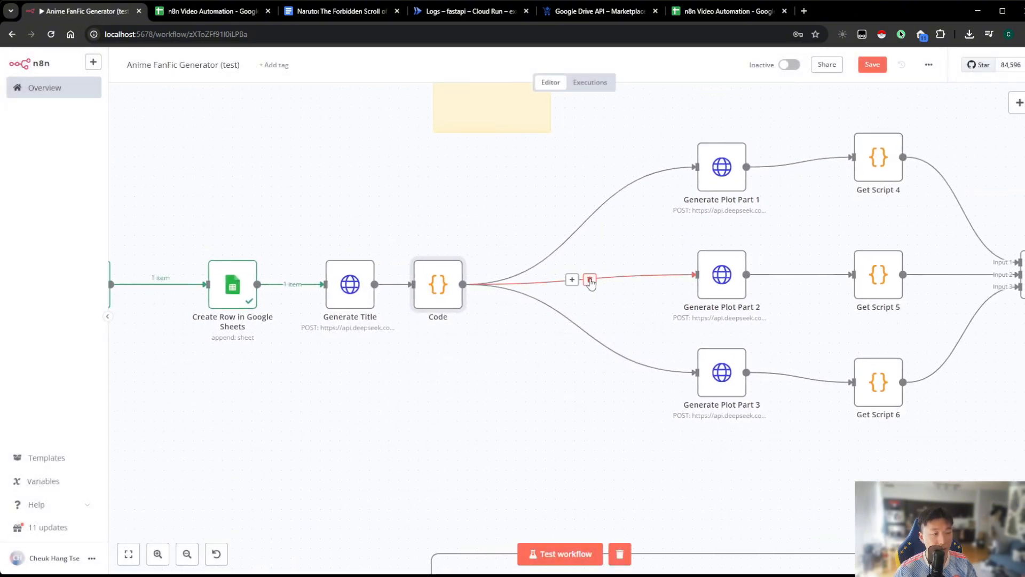
pyautogui.click(590, 280)
pyautogui.click(590, 328)
pyautogui.click(589, 229)
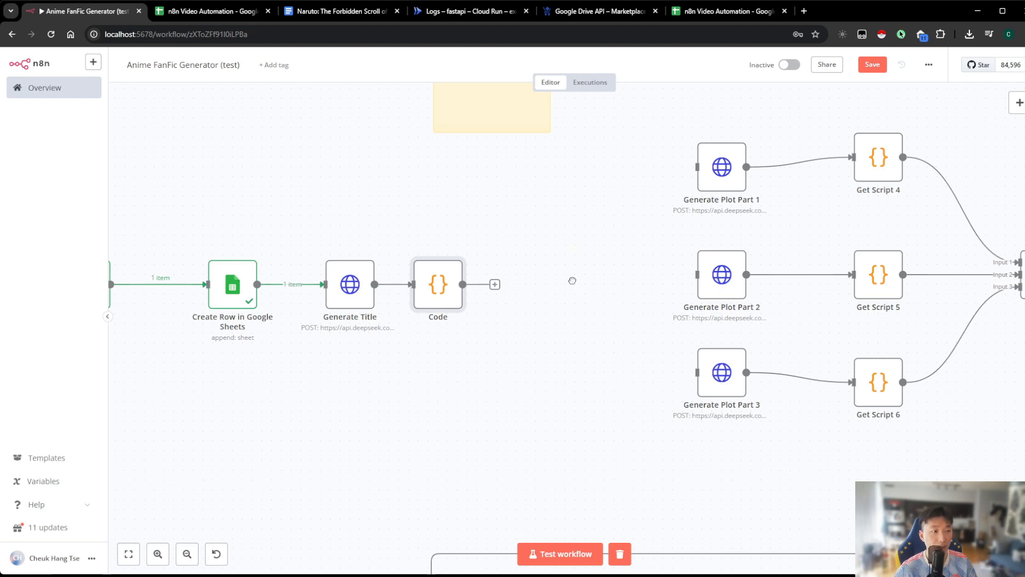
pyautogui.moveTo(572, 281); pyautogui.dragTo(528, 291)
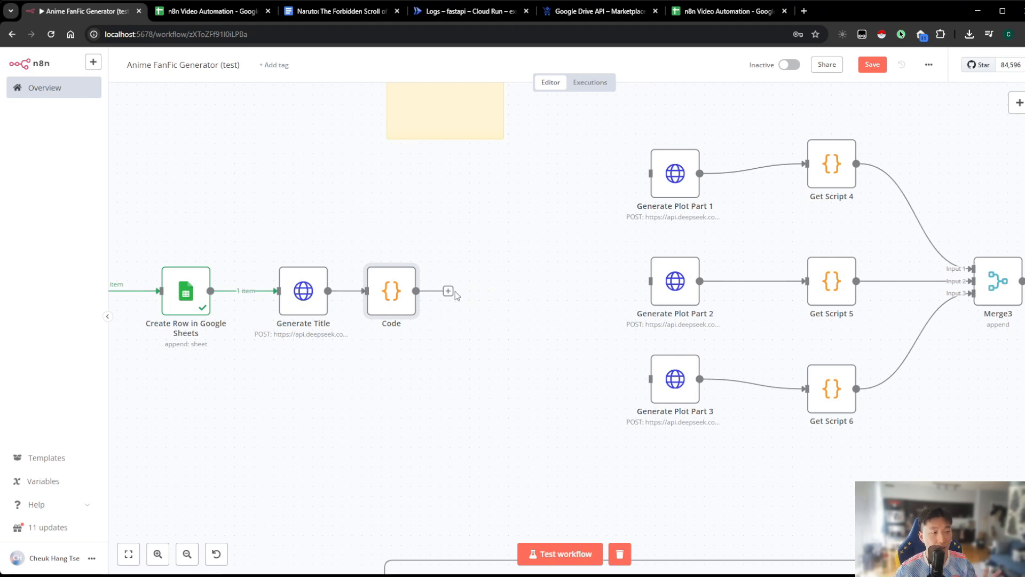
# Review the n8n Status, Video Title and Video Content Description cells of row 2 in the n8n Video Automation spreadsheet
pyautogui.click(204, 14)
pyautogui.click(160, 171)
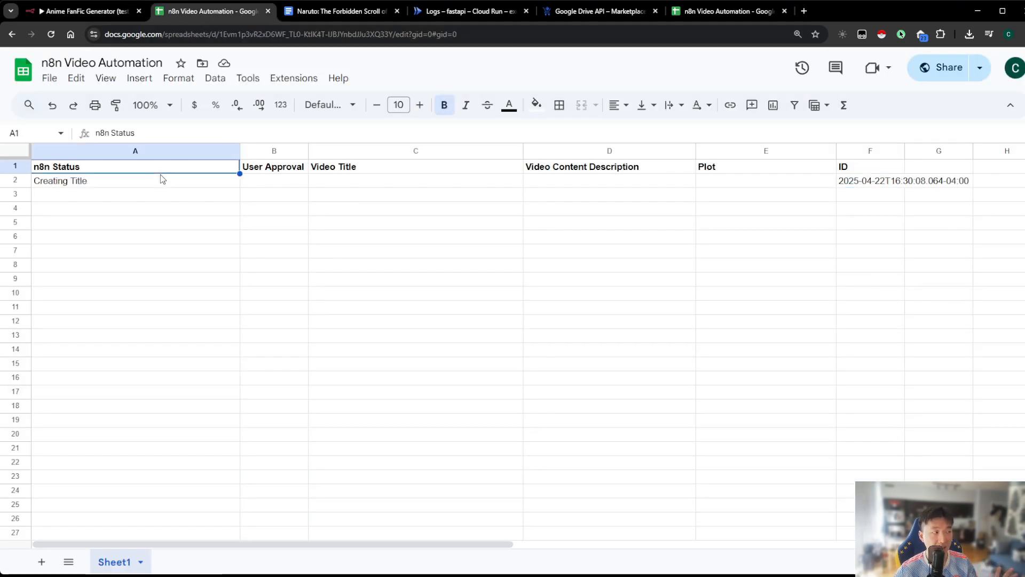
pyautogui.click(157, 182)
pyautogui.click(349, 181)
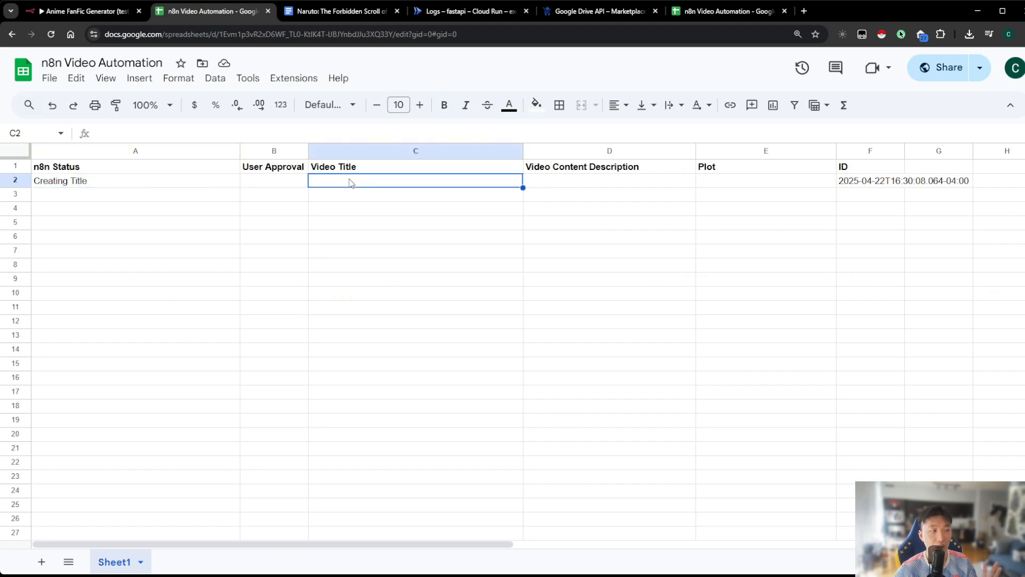
pyautogui.click(556, 181)
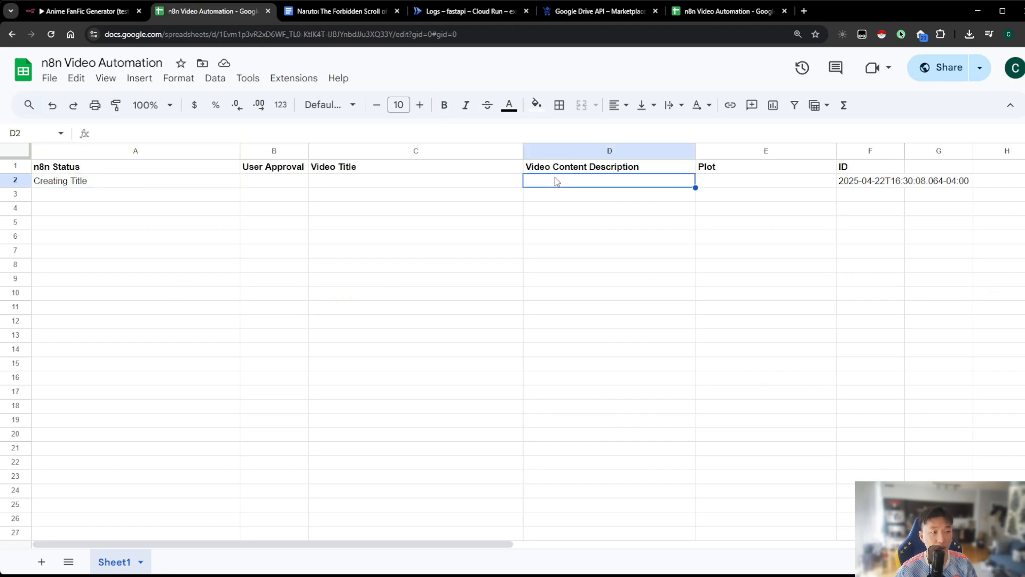
# In the Anime FanFic Generator workflow, add a Google Sheets node with the Update row in sheet action after the Code node
pyautogui.click(94, 11)
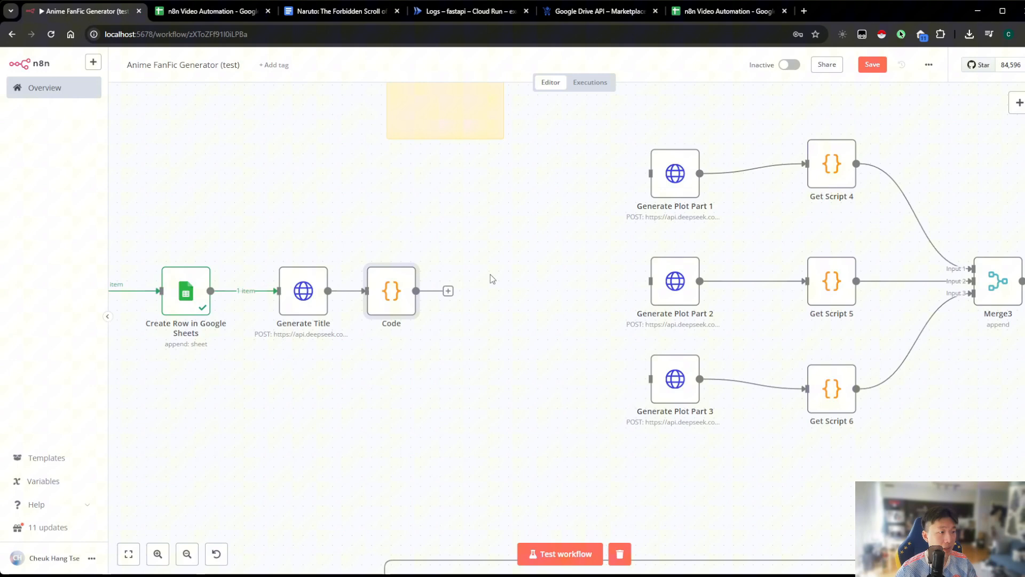
pyautogui.click(448, 291)
pyautogui.write('google')
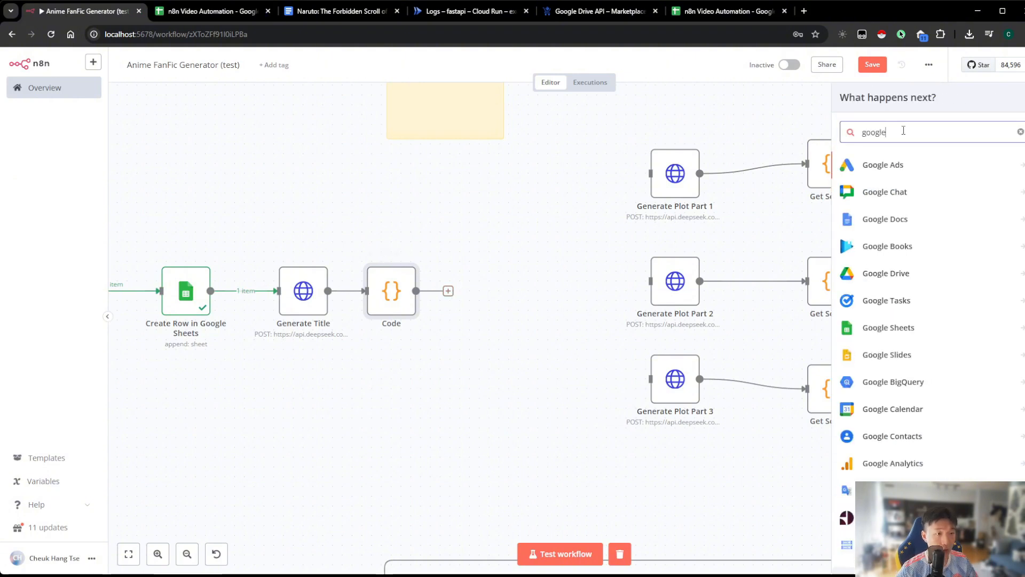
pyautogui.write(' sheets')
pyautogui.click(908, 171)
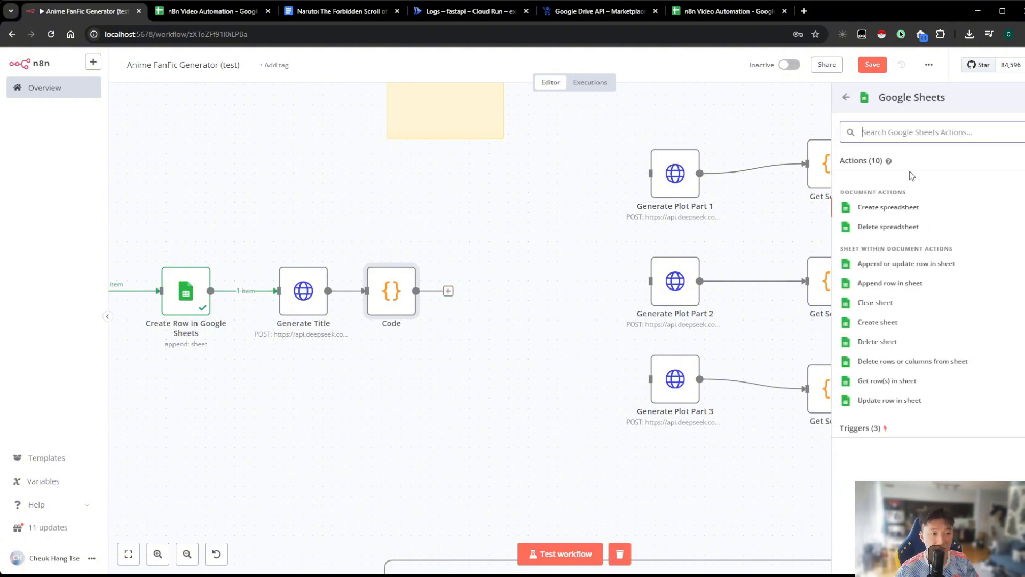
pyautogui.click(908, 401)
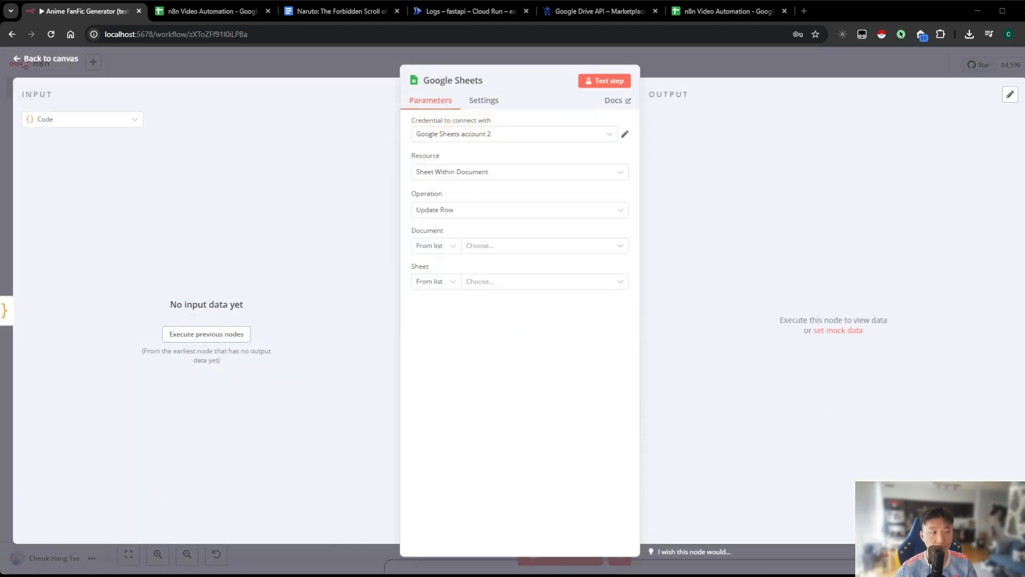
# Point the new update node at Sheet1 of the n8n Video Automation document and match rows on the ID column
pyautogui.click(483, 245)
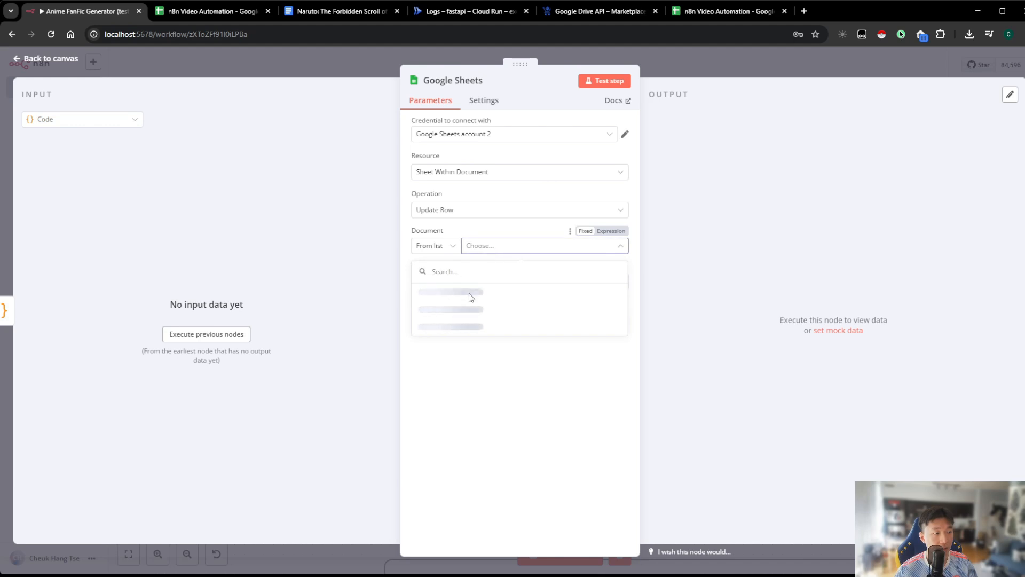
pyautogui.click(488, 293)
pyautogui.click(487, 286)
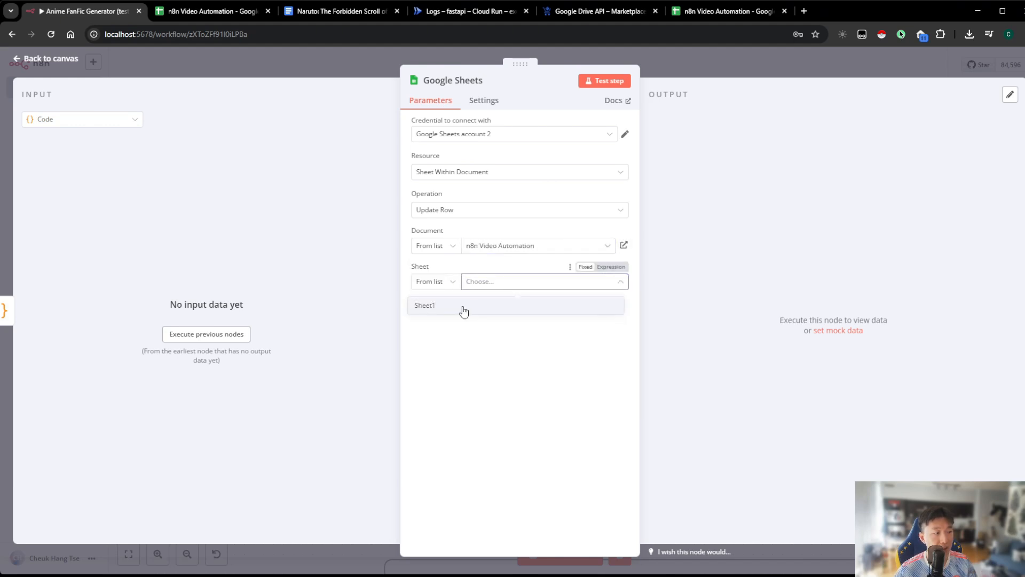
pyautogui.click(464, 309)
pyautogui.click(469, 354)
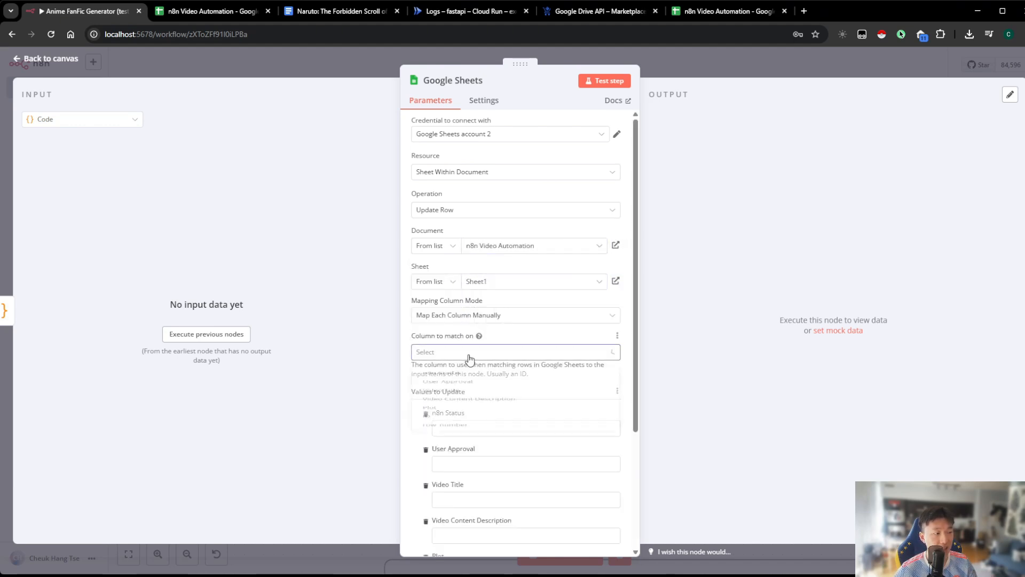
pyautogui.click(450, 473)
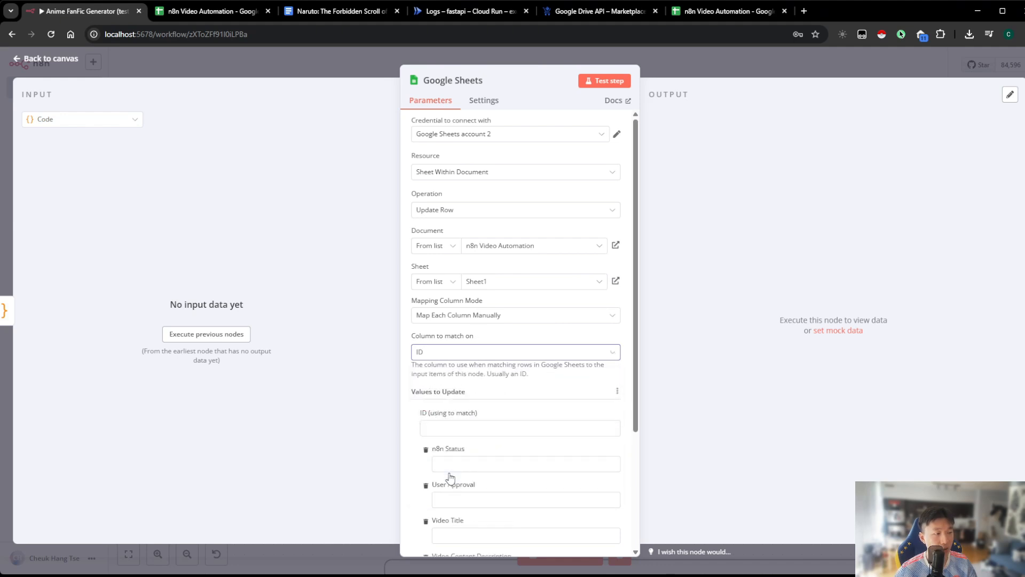
# Compare the node's update fields with the ID, n8n Status, User Approval, Video Title and Video Content Description cells in the spreadsheet's row 2
pyautogui.scroll(-2, 460, 347)
pyautogui.scroll(-2, 461, 273)
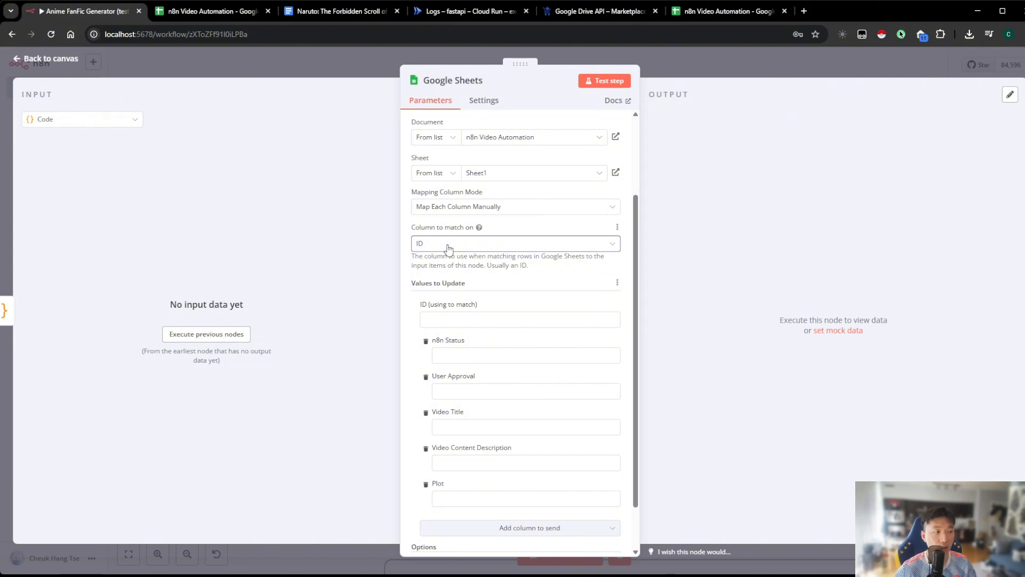
pyautogui.click(212, 11)
pyautogui.click(856, 182)
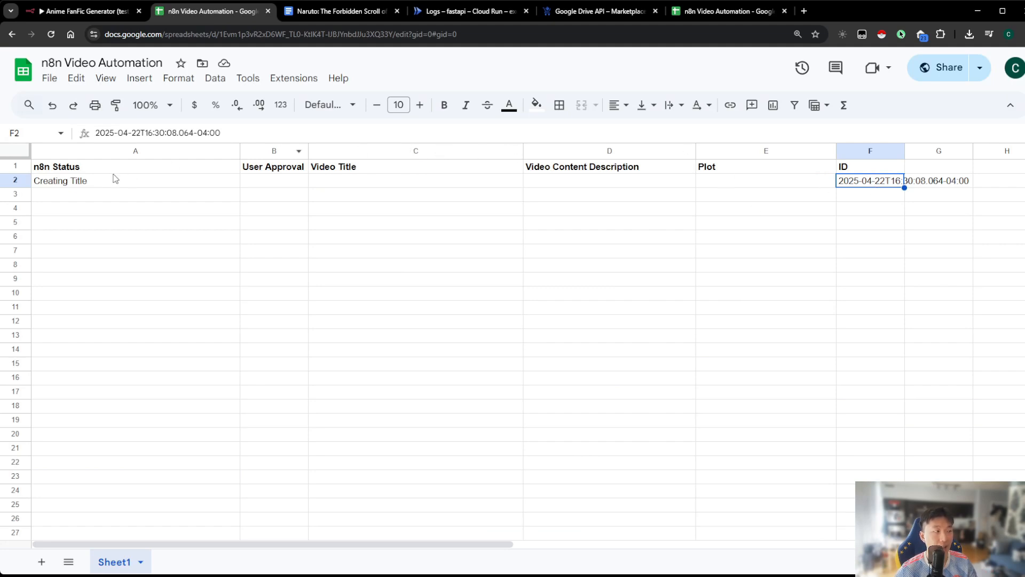
pyautogui.click(187, 185)
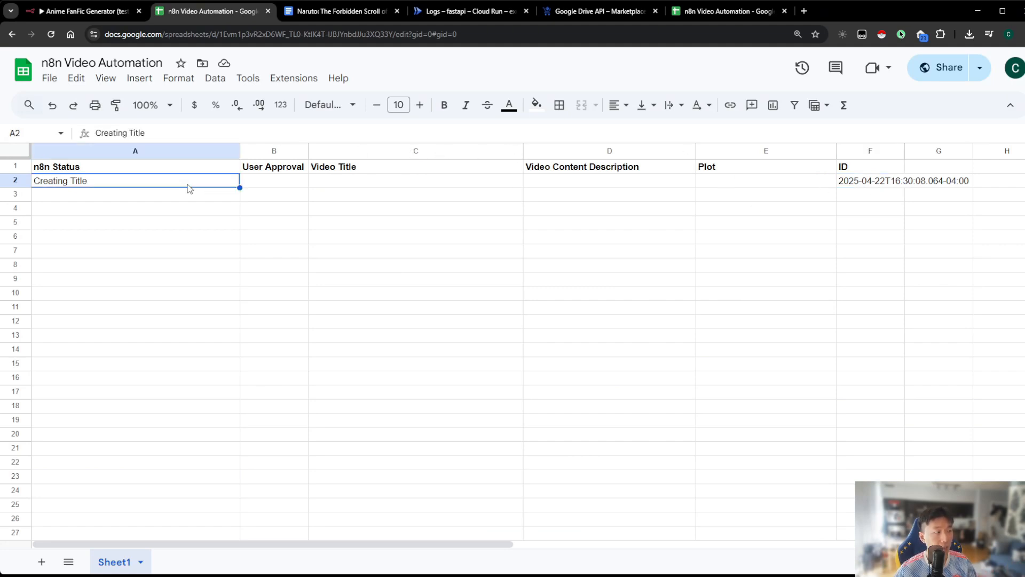
pyautogui.click(274, 185)
pyautogui.click(372, 185)
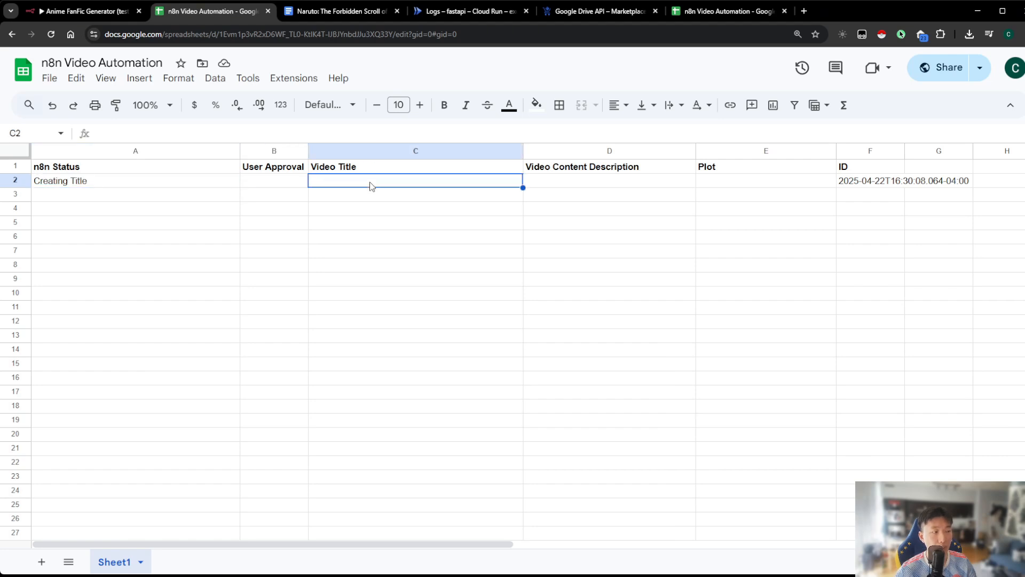
pyautogui.click(558, 185)
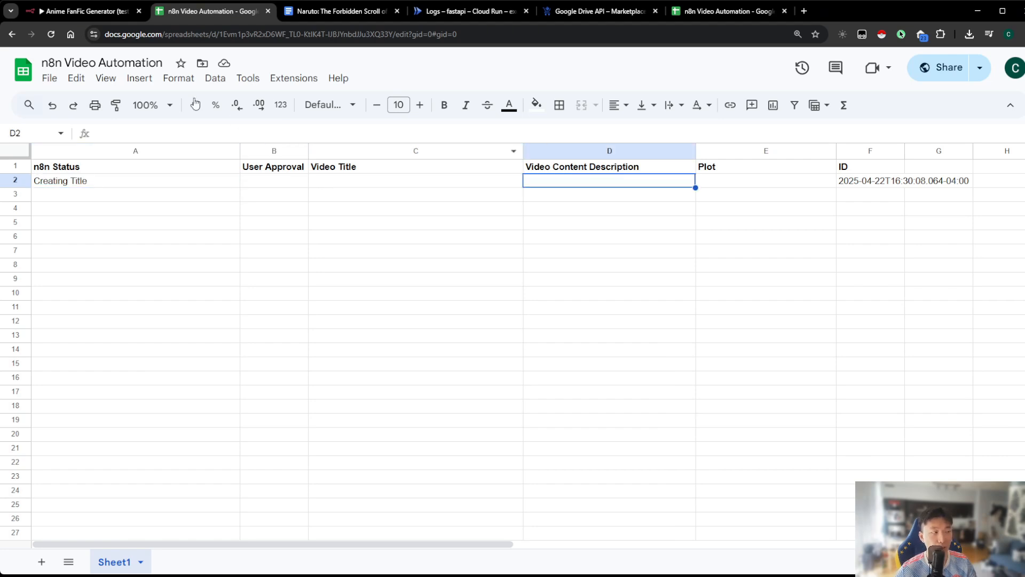
pyautogui.click(117, 184)
pyautogui.click(81, 12)
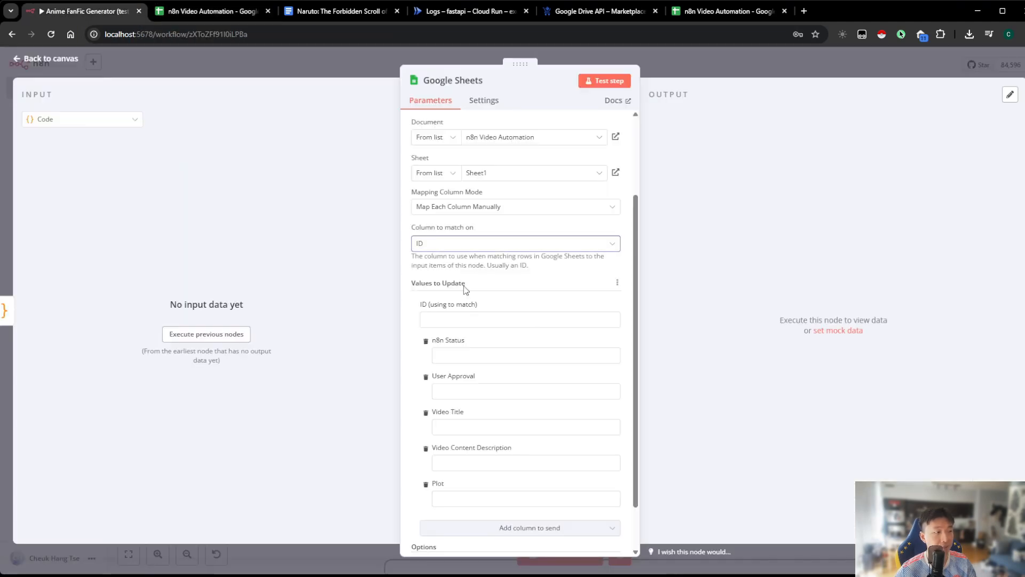
# Set the ID match value to the expression {{ $('Date & Time').last().json.currentDate }} and n8n Status to Creating Plot
pyautogui.click(534, 319)
pyautogui.click(602, 304)
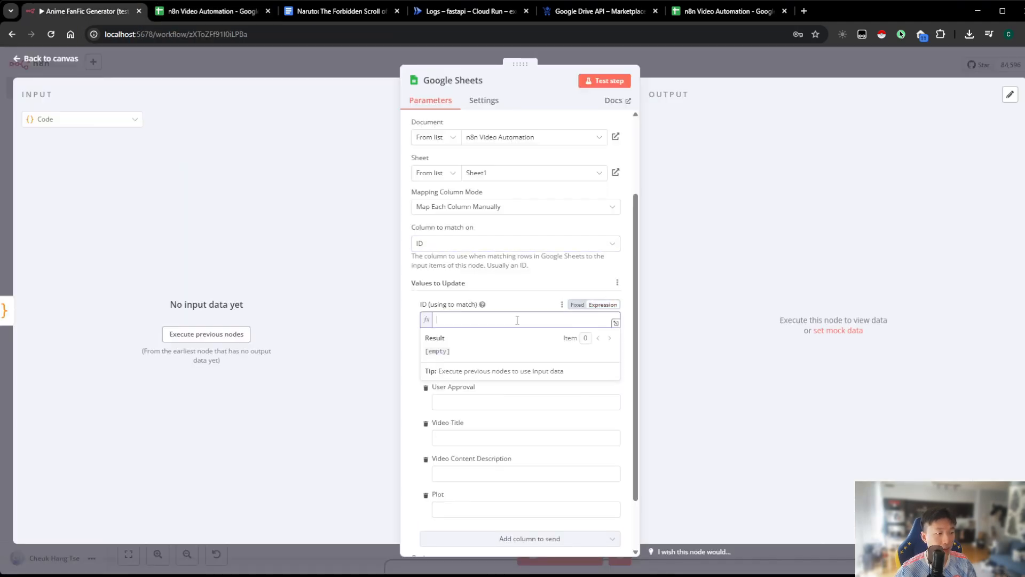
pyautogui.scroll(-1, 491, 299)
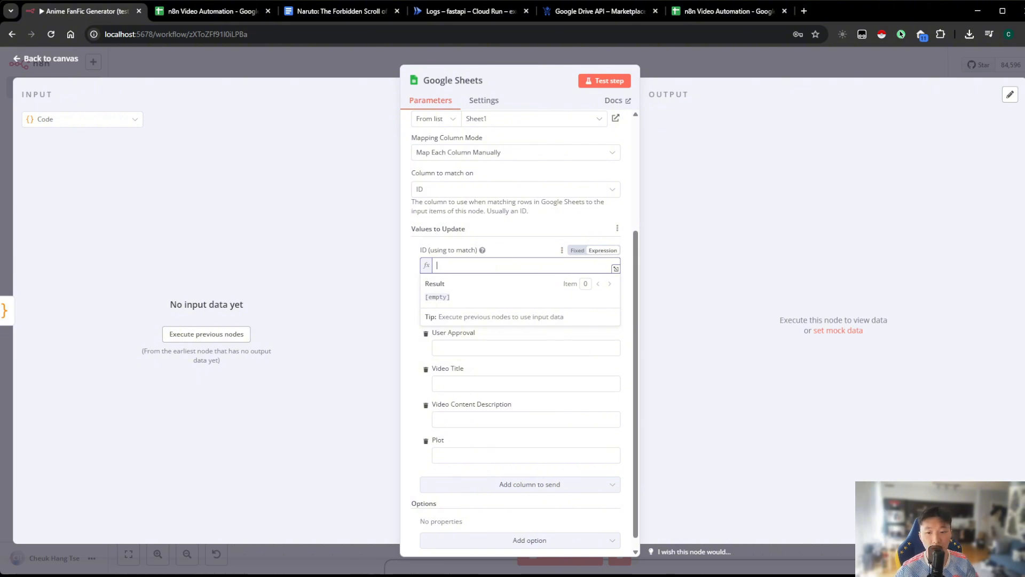
pyautogui.write("{{ $('Date & Time').last().json.currentDate }}")
pyautogui.click(708, 274)
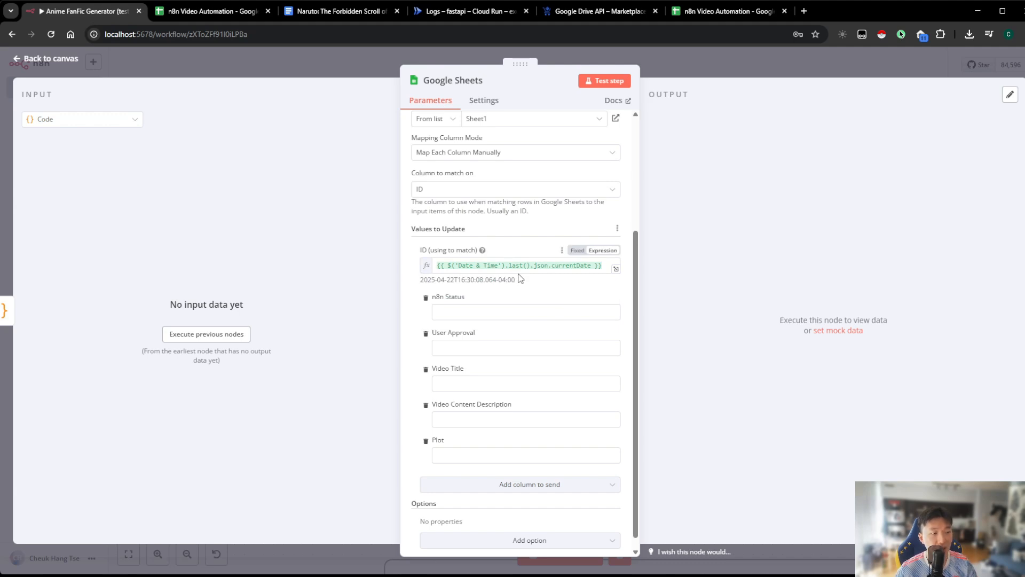
pyautogui.click(609, 311)
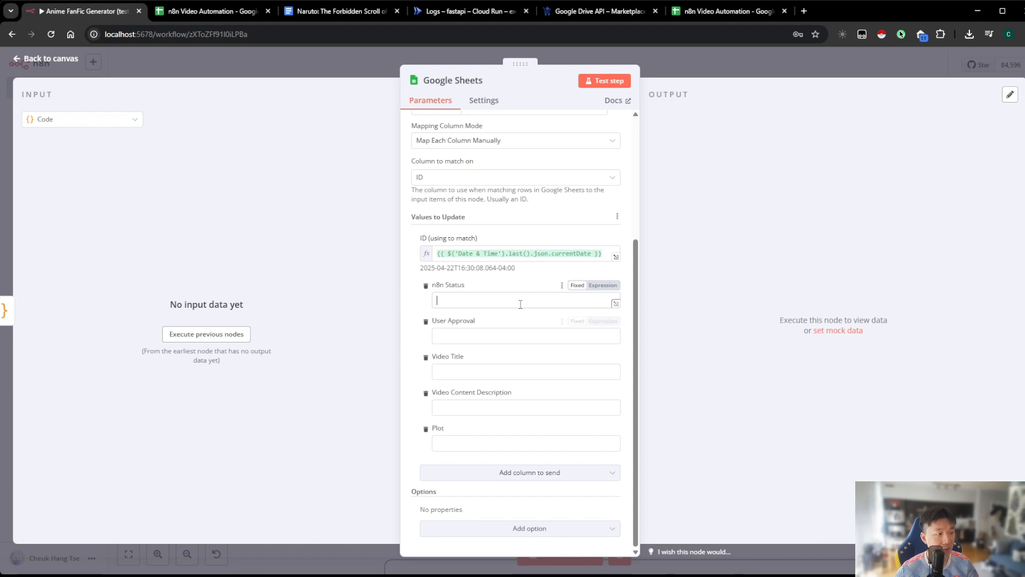
pyautogui.write('Creating Plot')
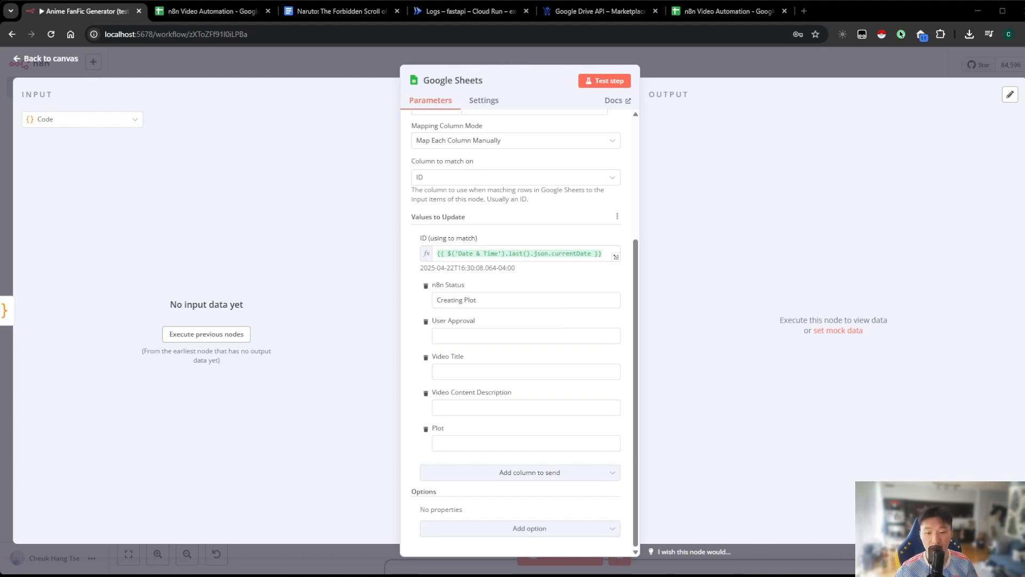
# Map Video Title to {{ $('Code').last().json.title }} and Video Content Description to {{ $('Code').last().json.script }} as expressions, then return to the canvas
pyautogui.click(604, 357)
pyautogui.write("{{ $('Code').last().json.title }}")
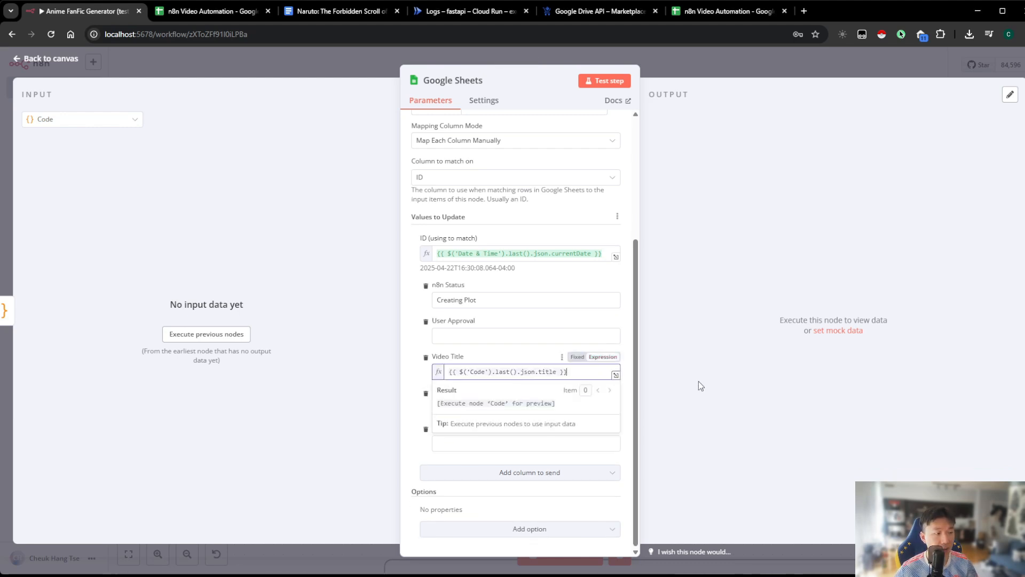
pyautogui.click(698, 380)
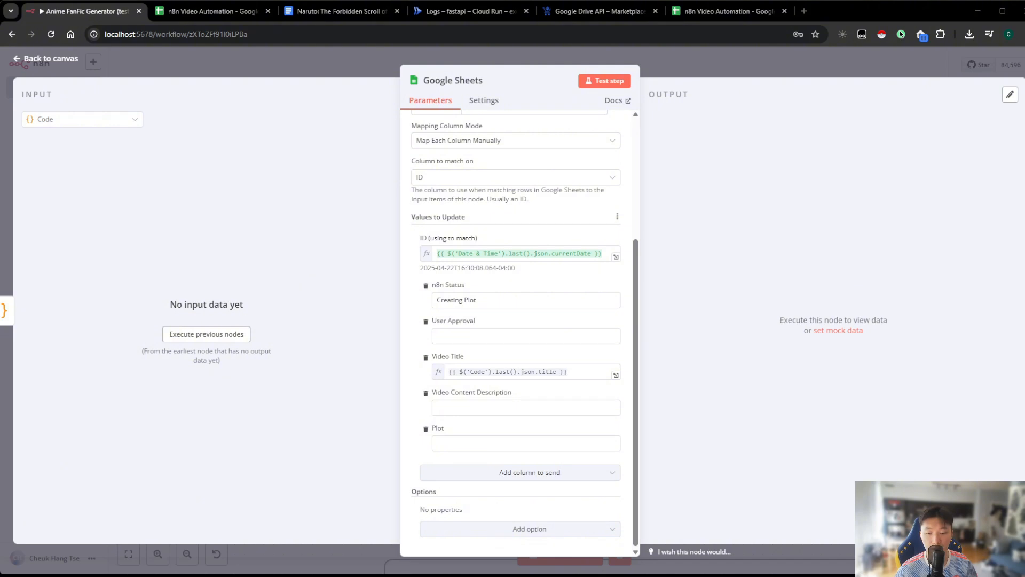
pyautogui.click(524, 407)
pyautogui.write("{{ $('Code').last().json.script }}")
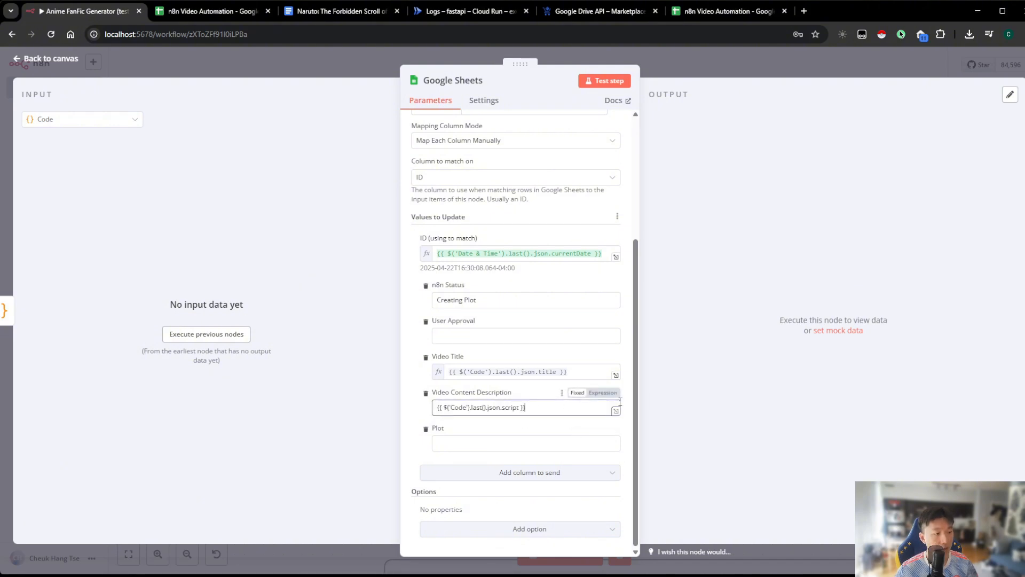
pyautogui.click(613, 396)
pyautogui.click(670, 402)
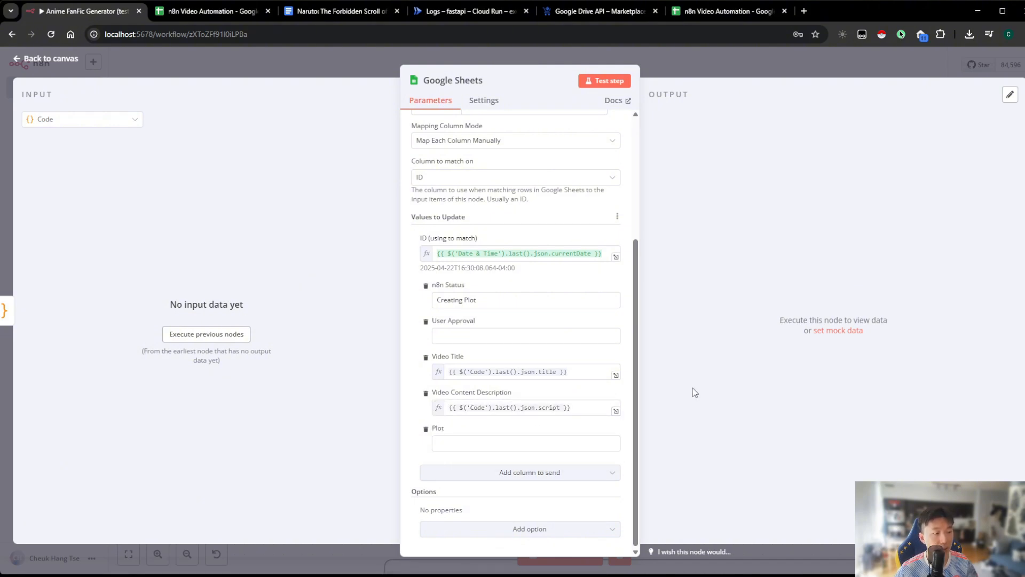
pyautogui.click(702, 51)
# Check the script and title fields returned by the Code node's Python script
pyautogui.doubleClick(388, 302)
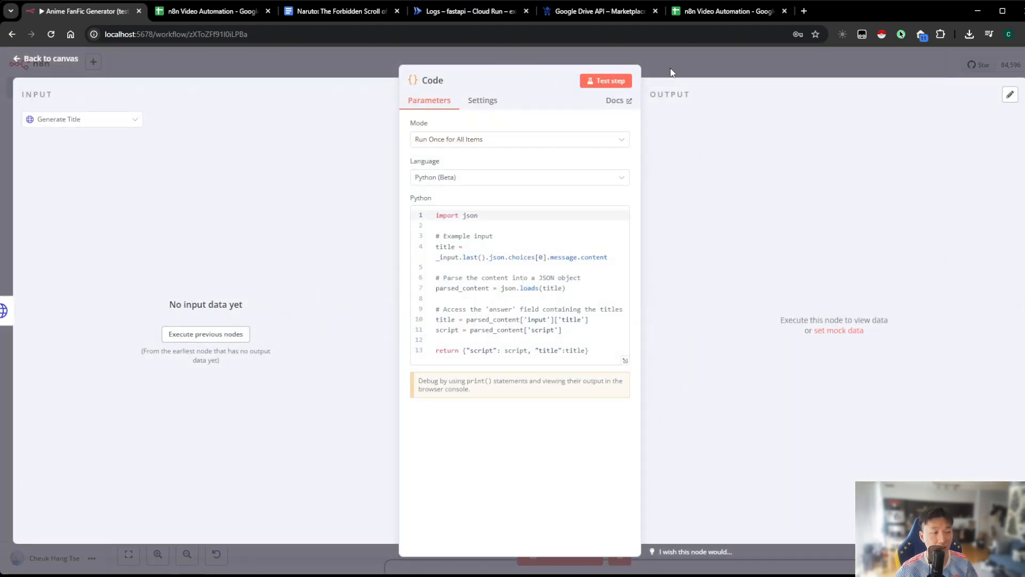
pyautogui.click(671, 68)
pyautogui.doubleClick(394, 291)
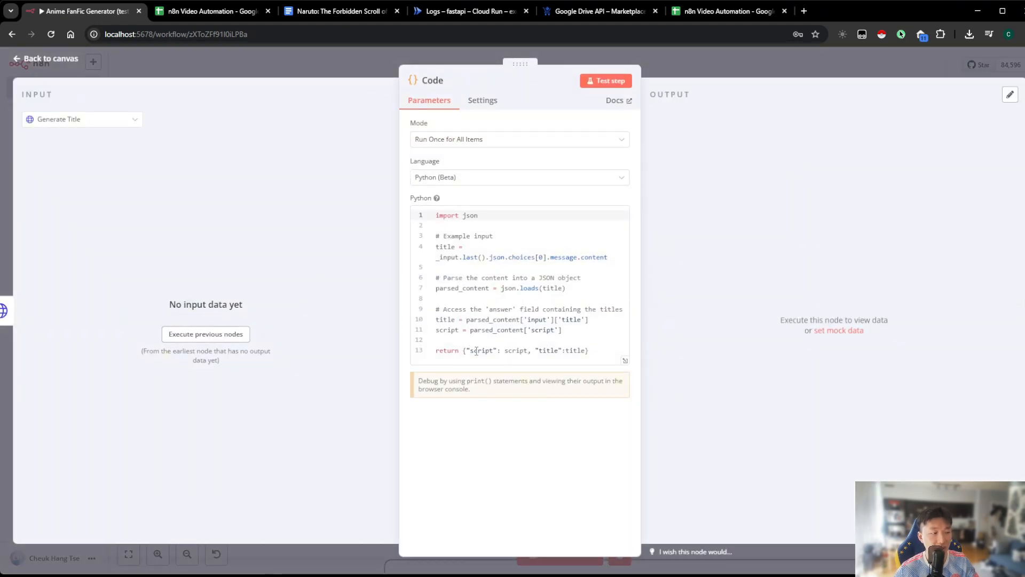
pyautogui.doubleClick(544, 351)
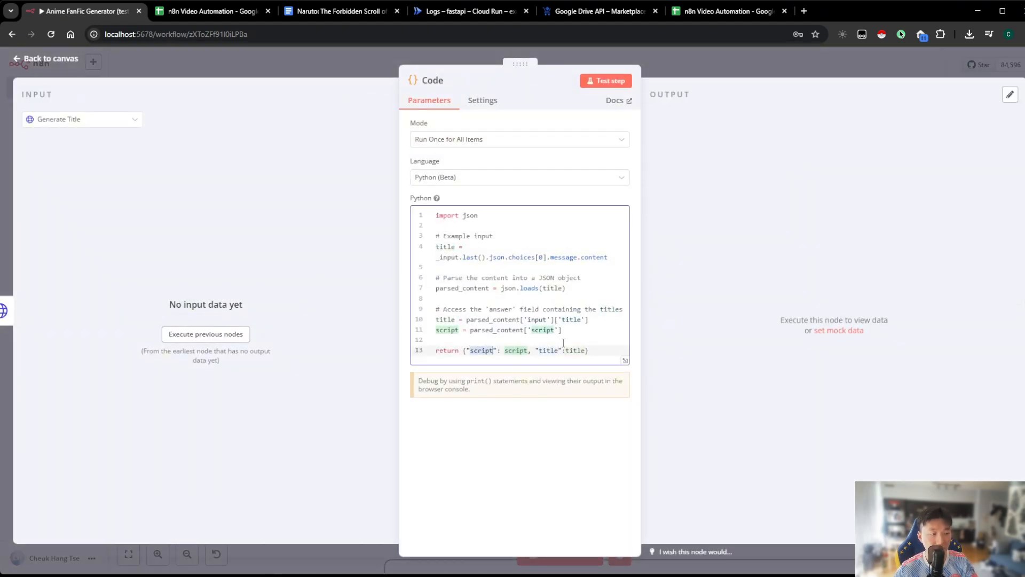
pyautogui.click(598, 340)
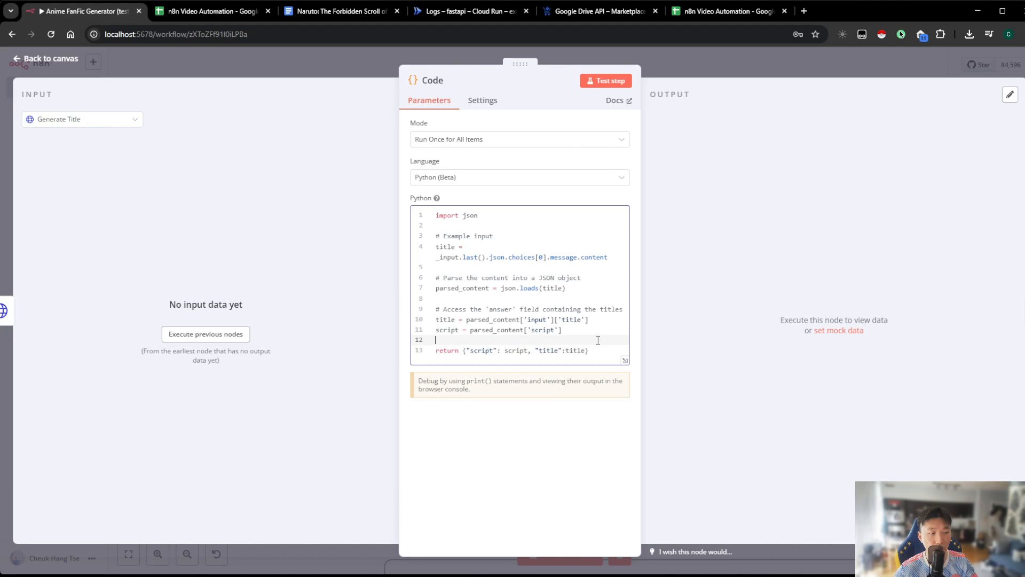
pyautogui.click(681, 71)
# Review the Google Sheets update node's mapped values against the columns in the n8n Video Automation spreadsheet
pyautogui.doubleClick(503, 307)
pyautogui.scroll(-3, 560, 415)
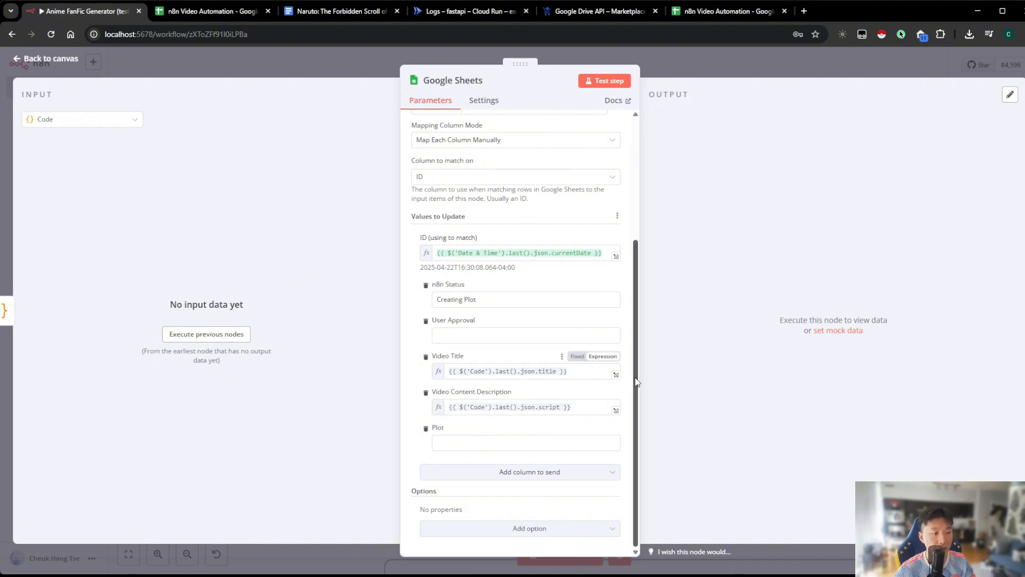
pyautogui.click(194, 15)
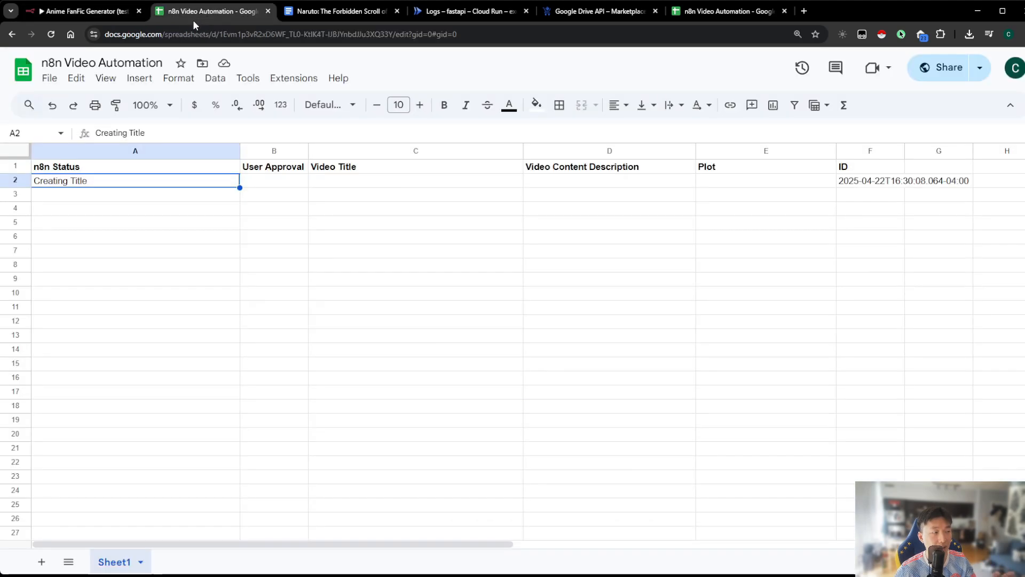
pyautogui.click(104, 13)
# Rename the Google Sheets update node to Update Video Title and Description and return to the canvas
pyautogui.scroll(5, 486, 187)
pyautogui.click(473, 85)
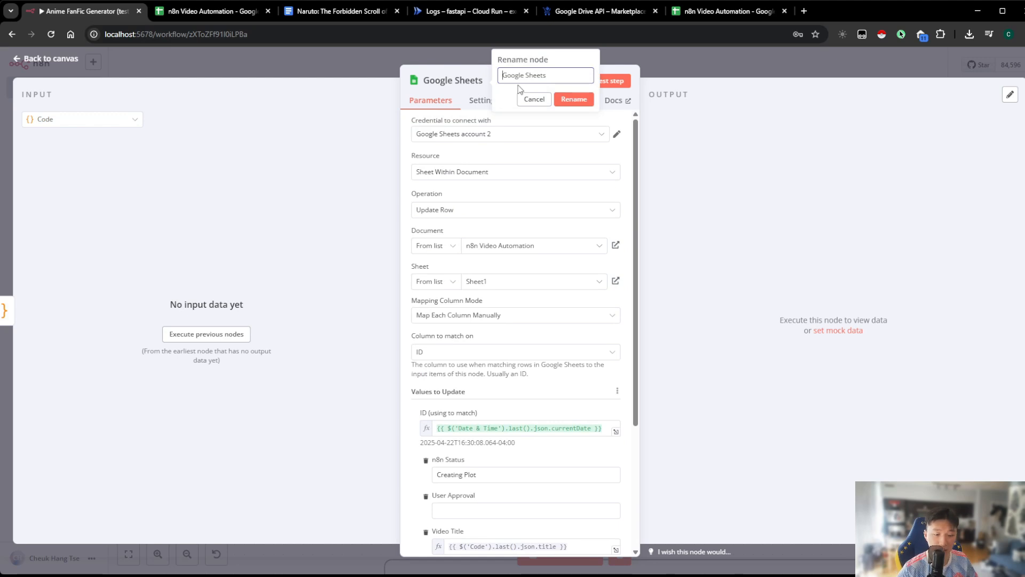
pyautogui.write('Update Vide')
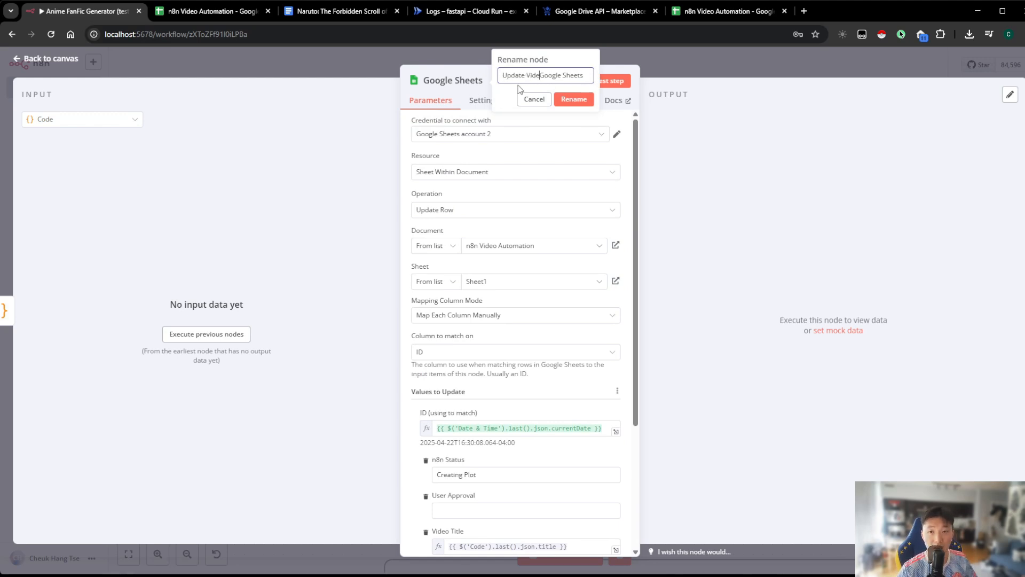
pyautogui.write('o Title and')
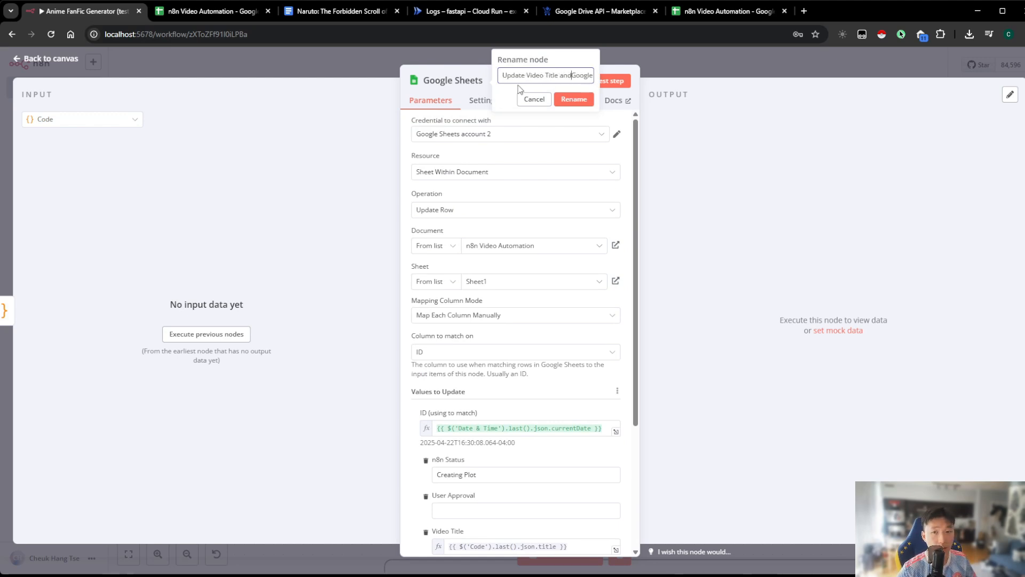
pyautogui.press('Delete')
pyautogui.press('Delete')
pyautogui.press('Delete')
pyautogui.press('Delete')
pyautogui.press('Delete')
pyautogui.press('Delete')
pyautogui.press('Delete')
pyautogui.press('Delete')
pyautogui.press('Delete')
pyautogui.press('Delete')
pyautogui.press('Delete')
pyautogui.press('Delete')
pyautogui.press('Delete')
pyautogui.write('Description')
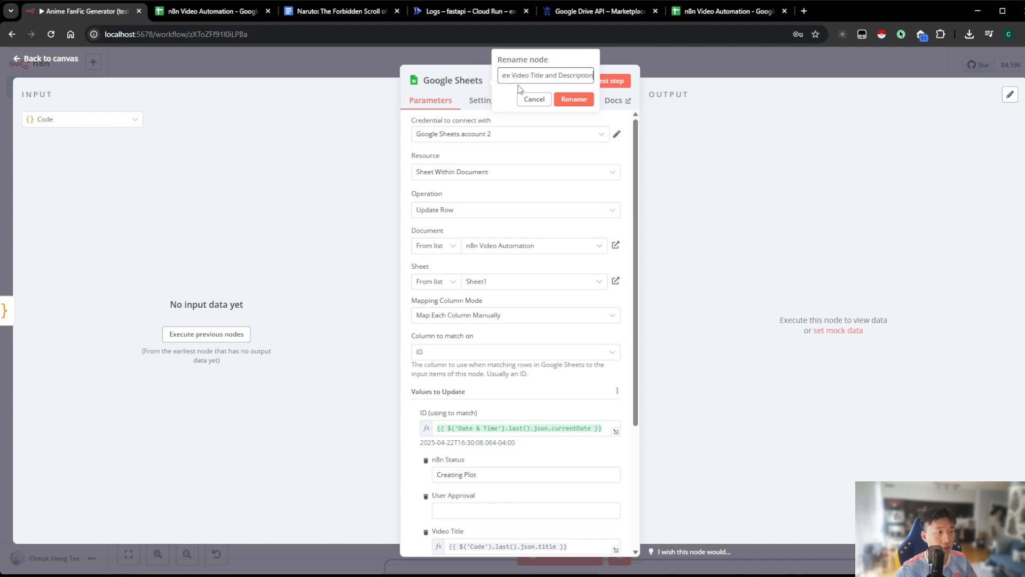
pyautogui.moveTo(544, 80); pyautogui.dragTo(606, 81)
pyautogui.click(564, 75)
pyautogui.press('BackSpace')
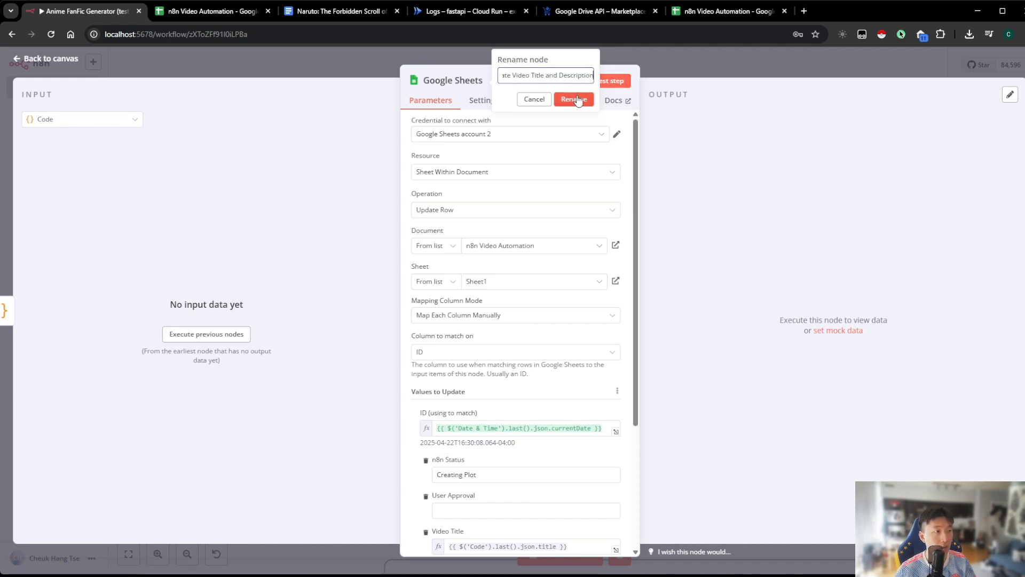
pyautogui.click(577, 100)
pyautogui.click(723, 63)
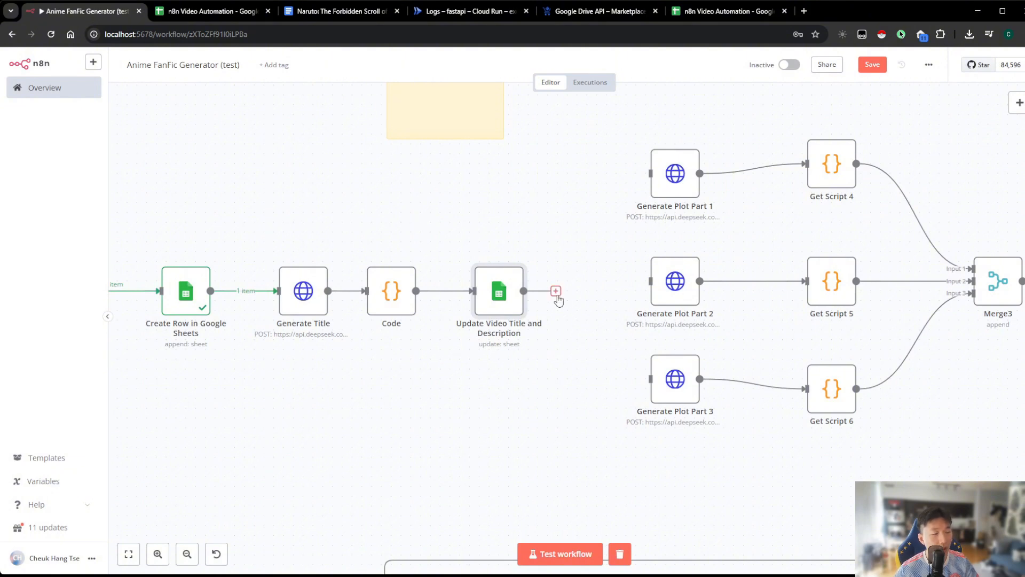
# Connect Update Video Title and Description to Generate Plot Part 1, Part 2 and Part 3, then save the workflow
pyautogui.moveTo(556, 292); pyautogui.dragTo(650, 174)
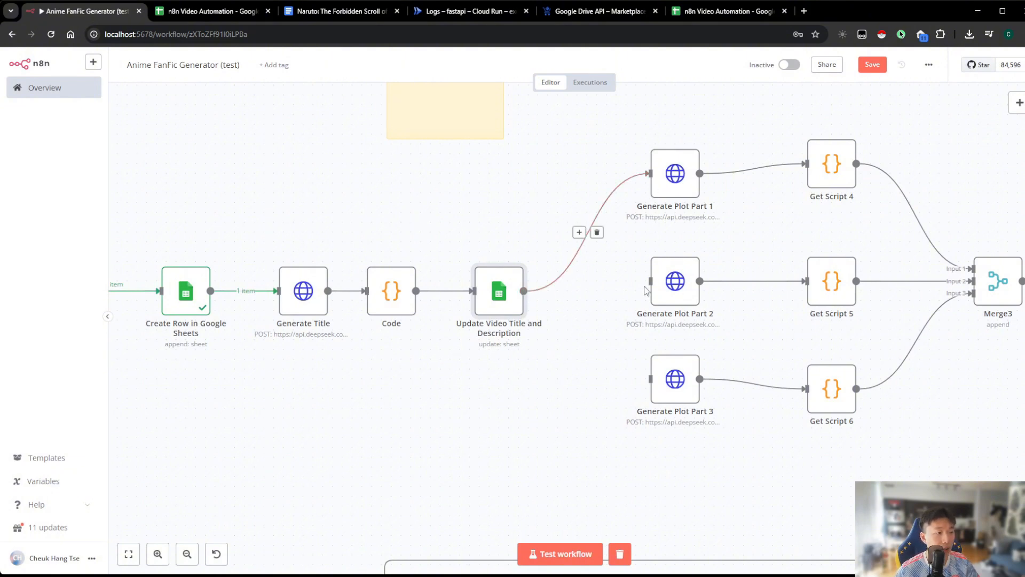
pyautogui.moveTo(649, 282); pyautogui.dragTo(534, 293)
pyautogui.moveTo(649, 379); pyautogui.dragTo(526, 292)
pyautogui.hscroll(4, 791, 132)
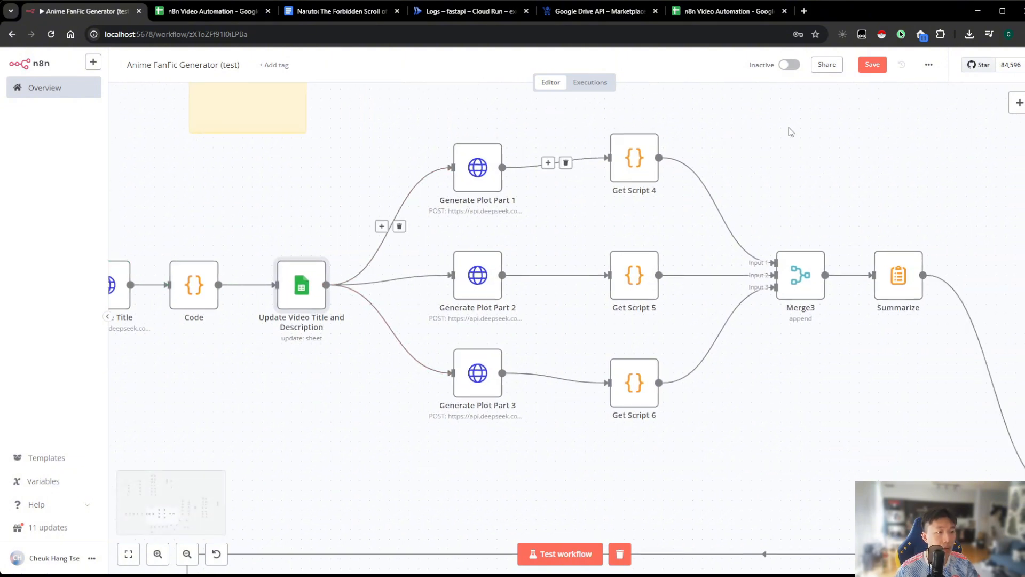
pyautogui.click(873, 65)
# Check the Summarize node's aggregation, field and separator settings, then return to the canvas
pyautogui.hscroll(2, 808, 149)
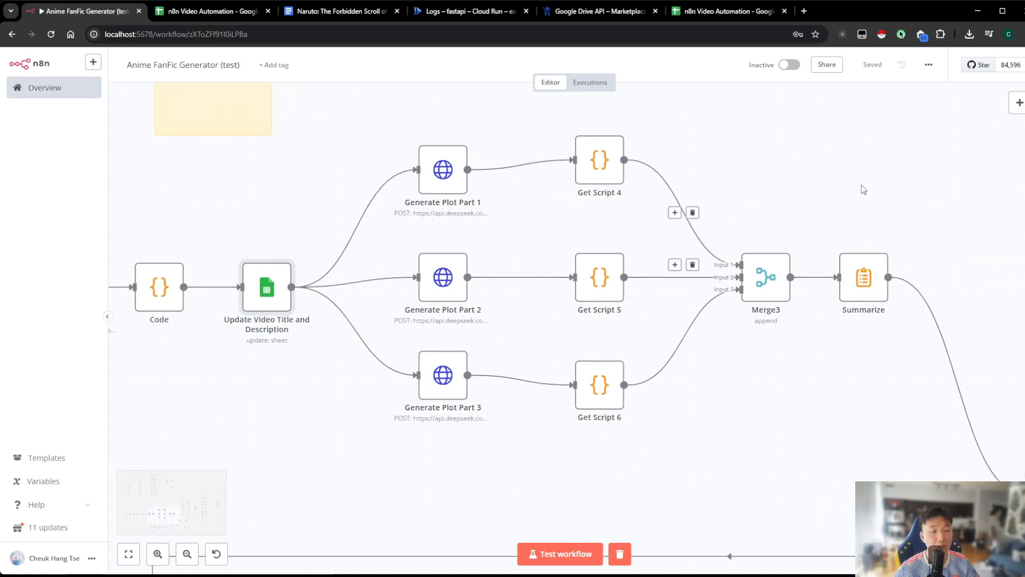
pyautogui.moveTo(864, 190); pyautogui.dragTo(586, 131)
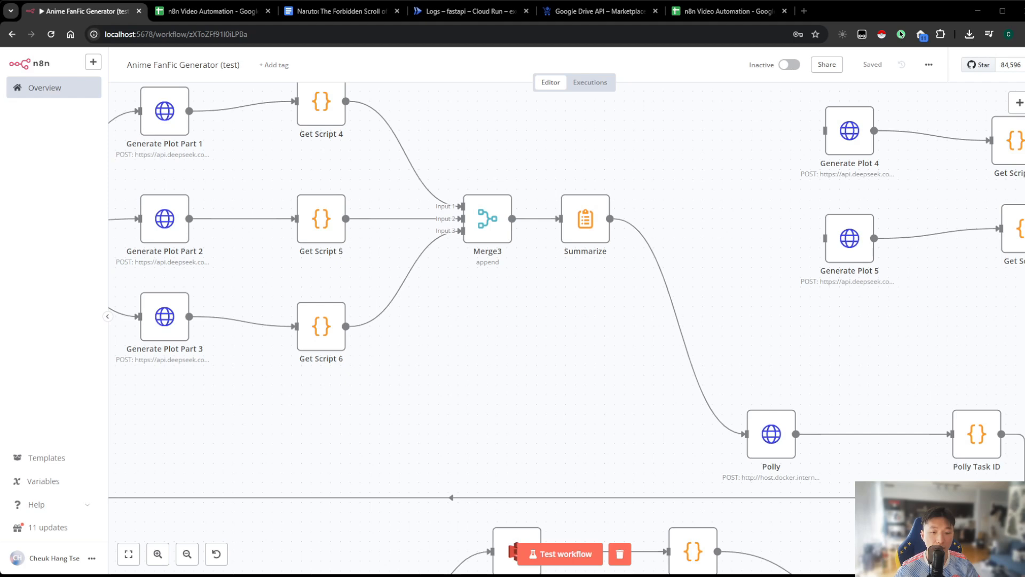
pyautogui.moveTo(664, 266); pyautogui.dragTo(632, 259)
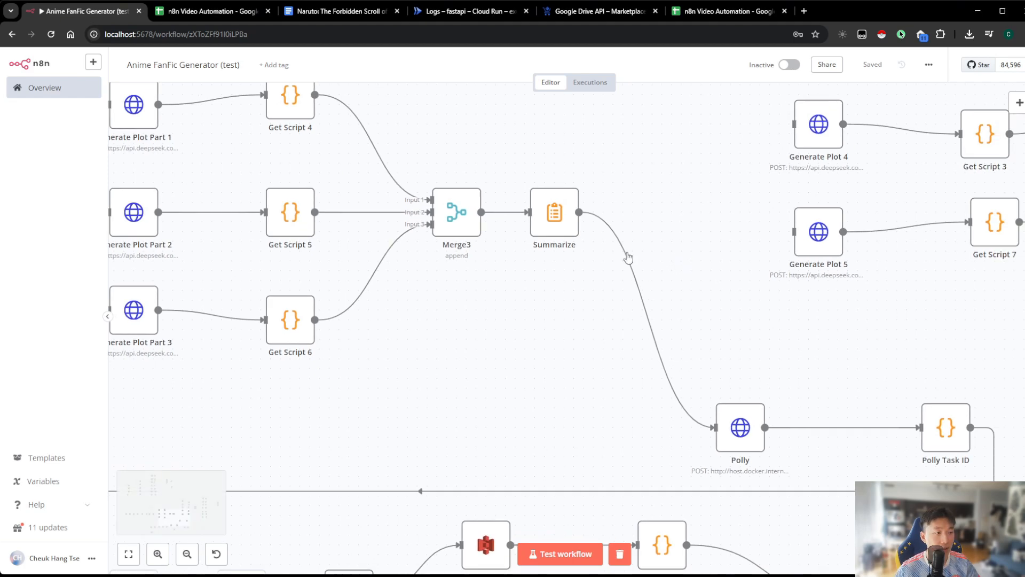
pyautogui.click(557, 235)
pyautogui.doubleClick(557, 235)
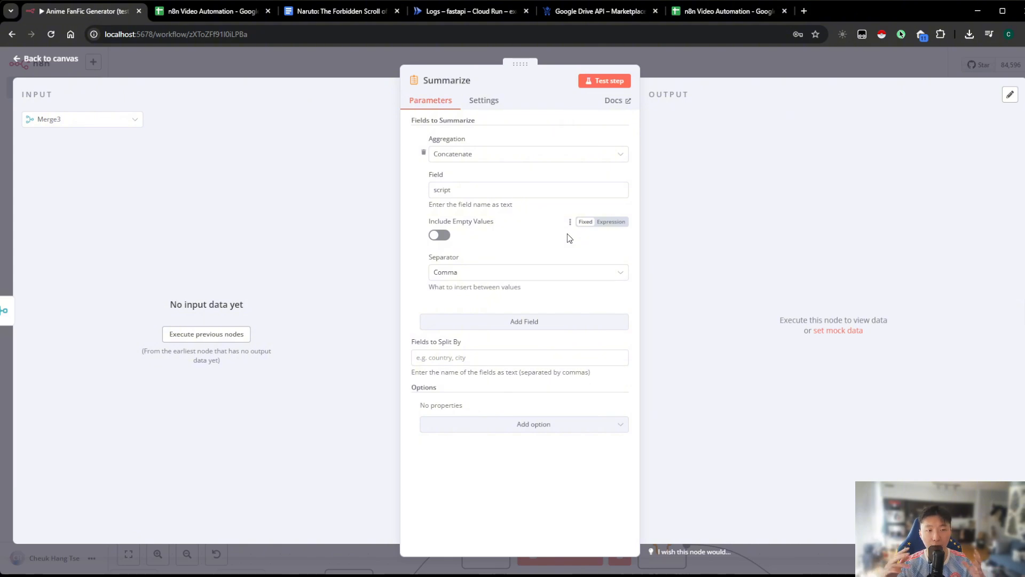
pyautogui.click(710, 68)
# Insert a Google Docs node with the Create a document action between Summarize and Polly
pyautogui.click(640, 319)
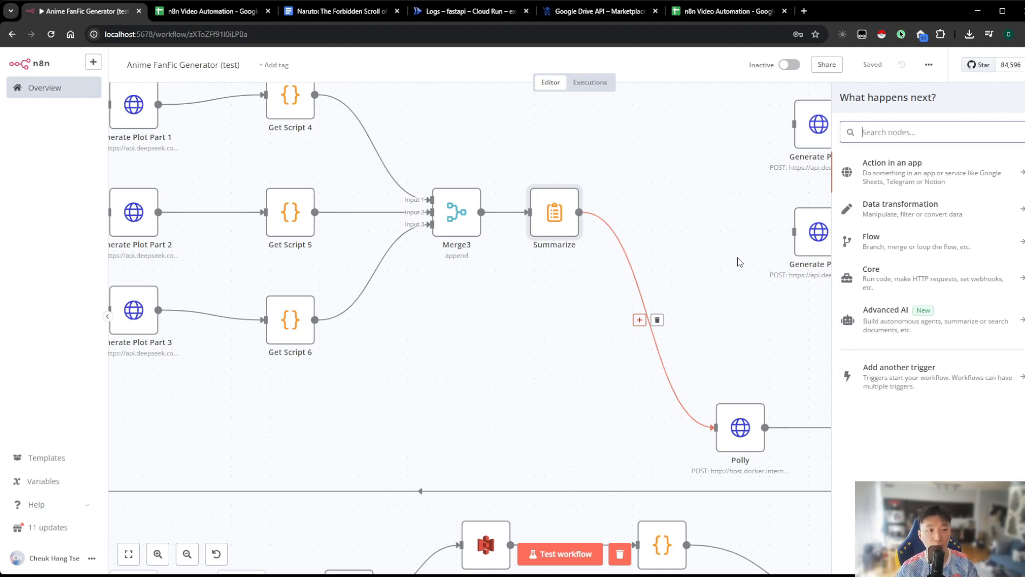
pyautogui.write('google doc')
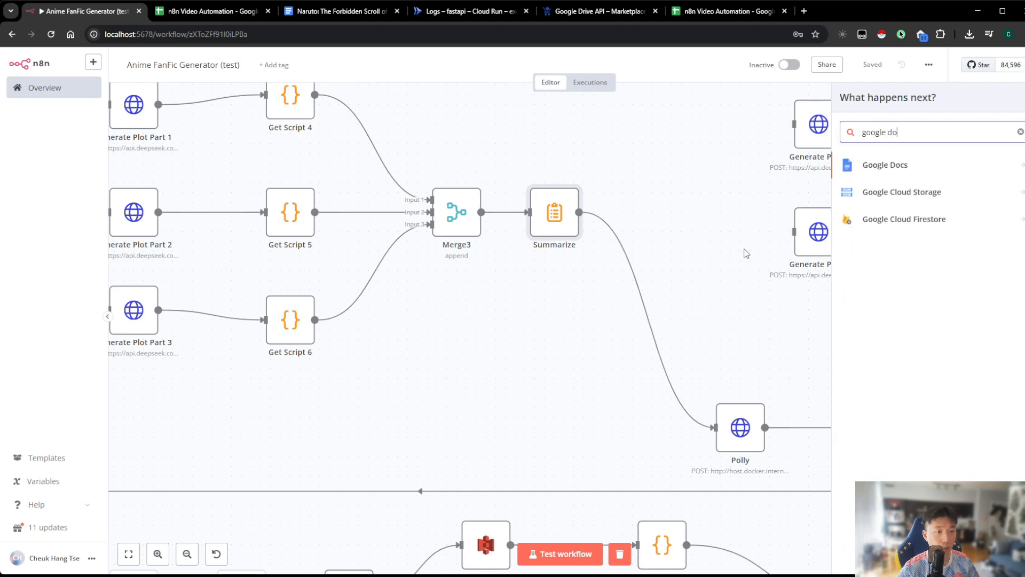
pyautogui.click(889, 167)
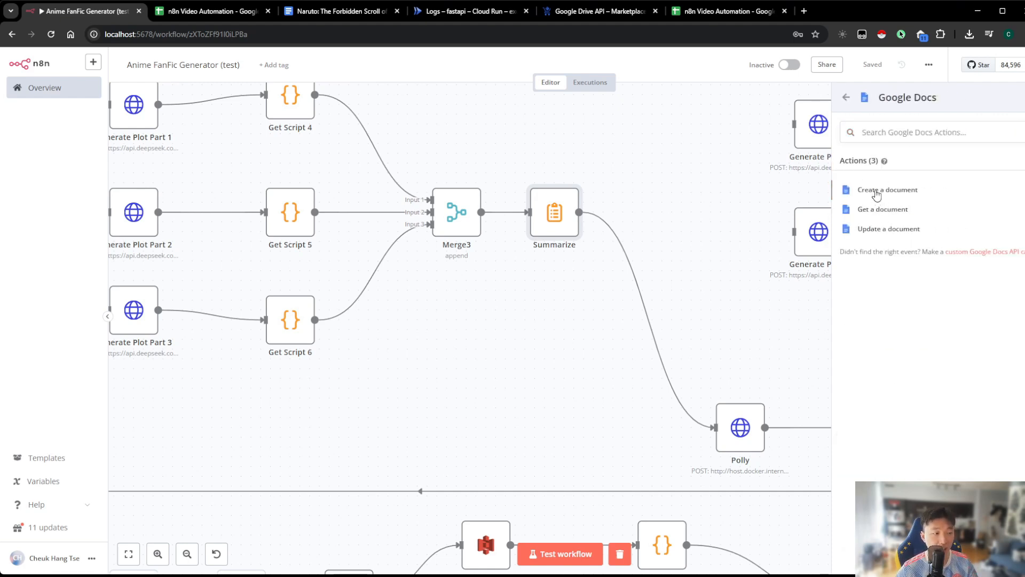
pyautogui.click(876, 192)
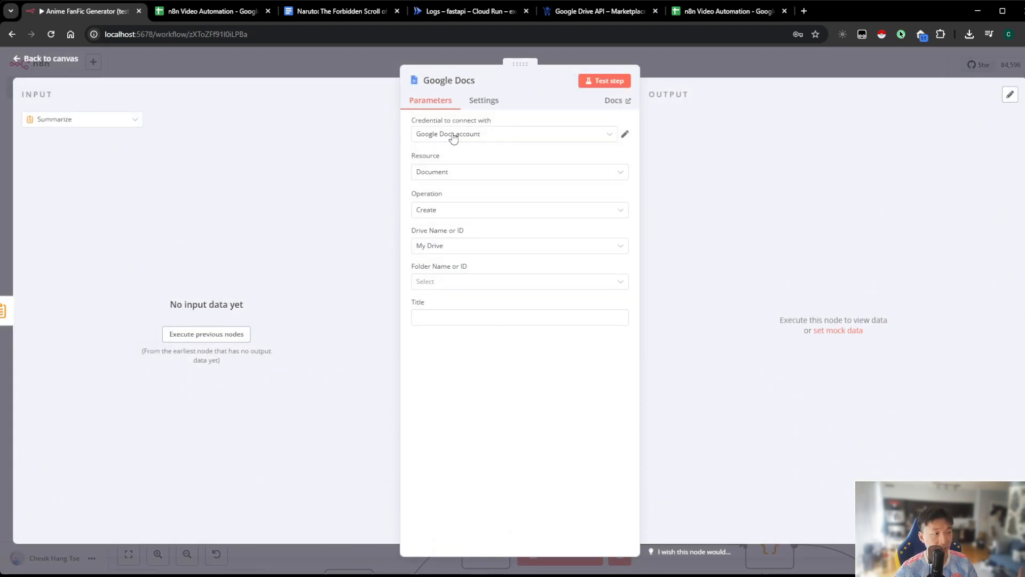
# Set the new Google Docs node to use the Google Docs account credential, My Drive and the n8n script folder
pyautogui.click(454, 138)
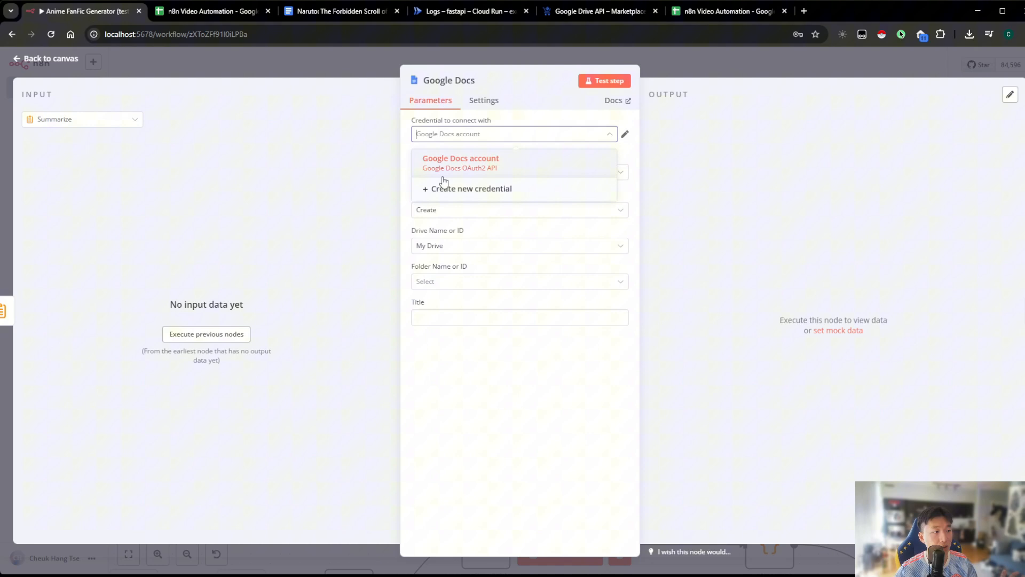
pyautogui.click(538, 160)
pyautogui.click(492, 140)
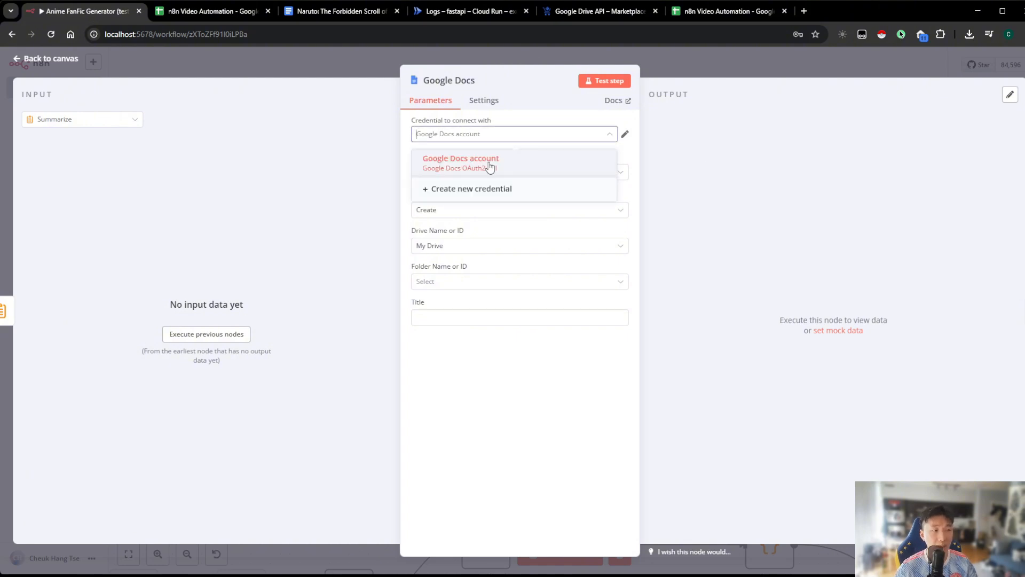
pyautogui.click(579, 167)
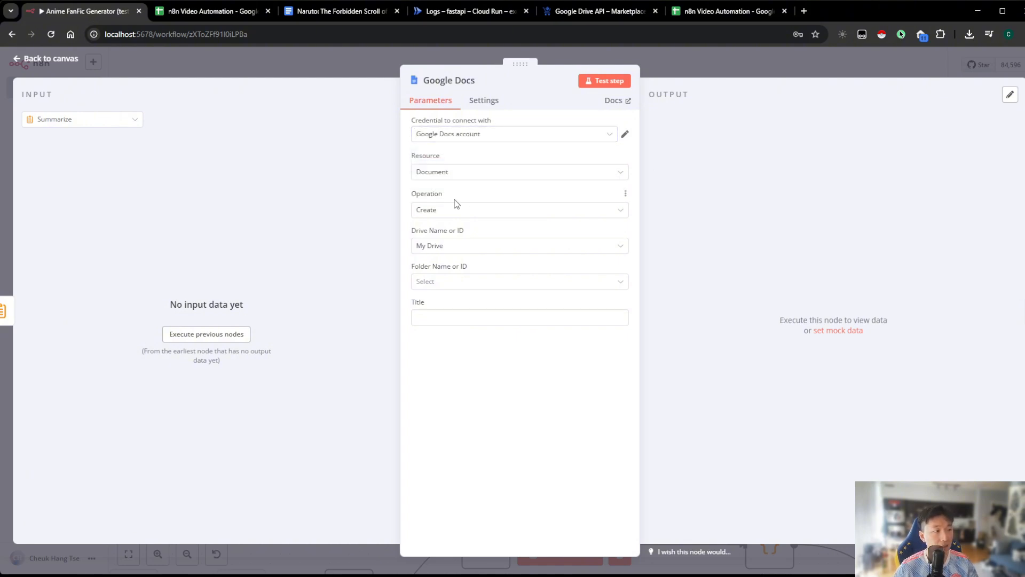
pyautogui.click(461, 245)
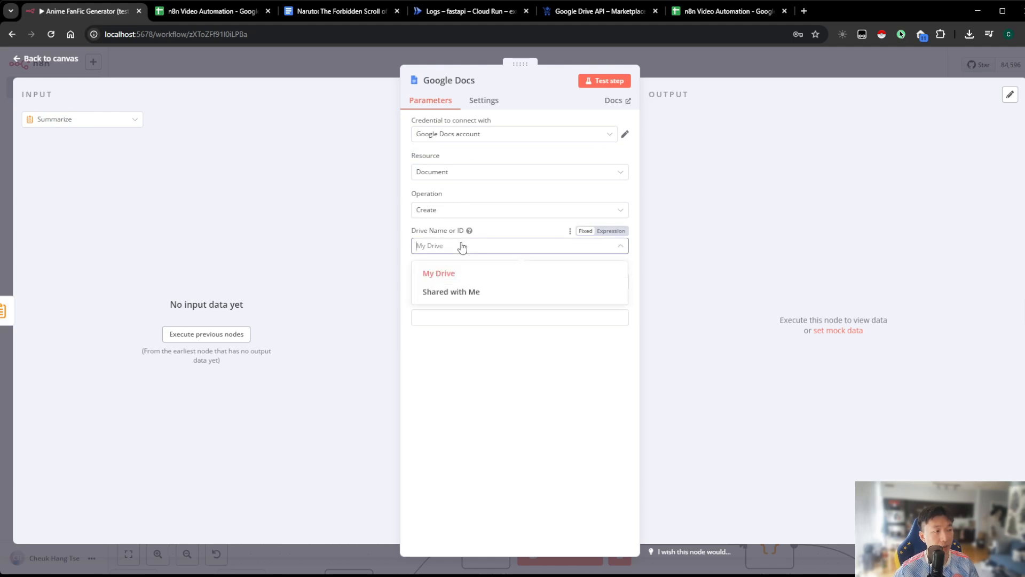
pyautogui.click(447, 274)
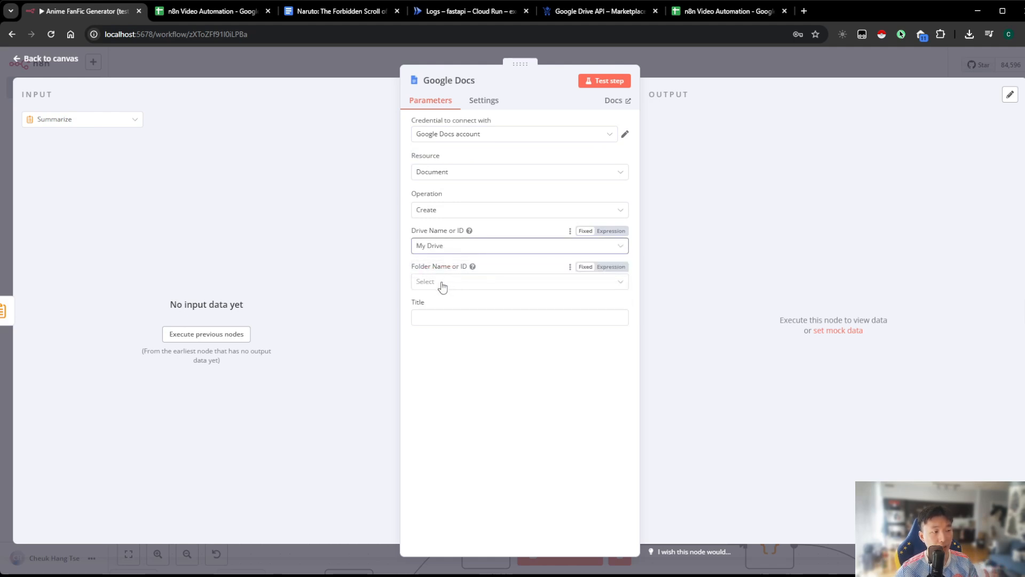
pyautogui.click(442, 286)
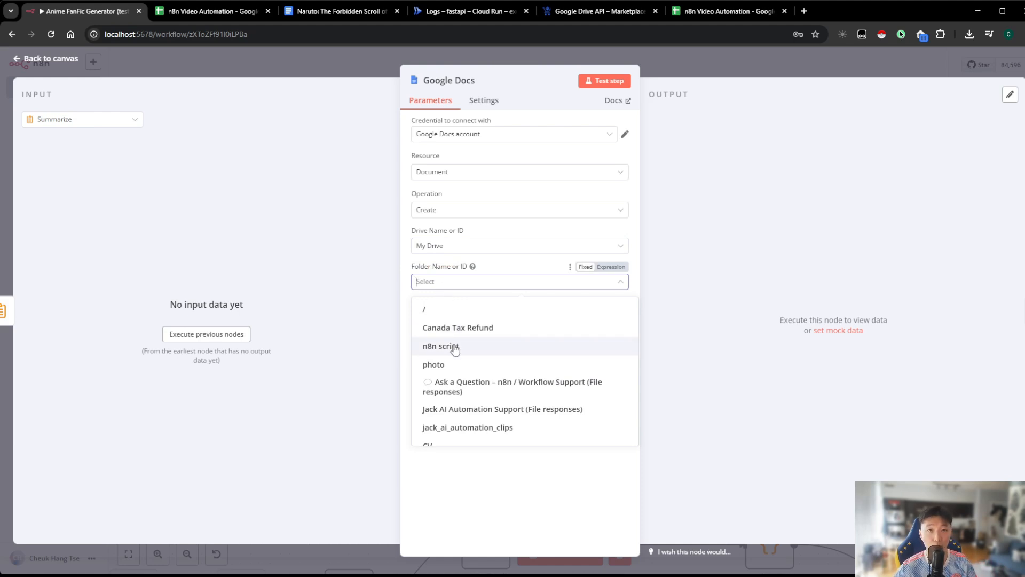
pyautogui.click(455, 347)
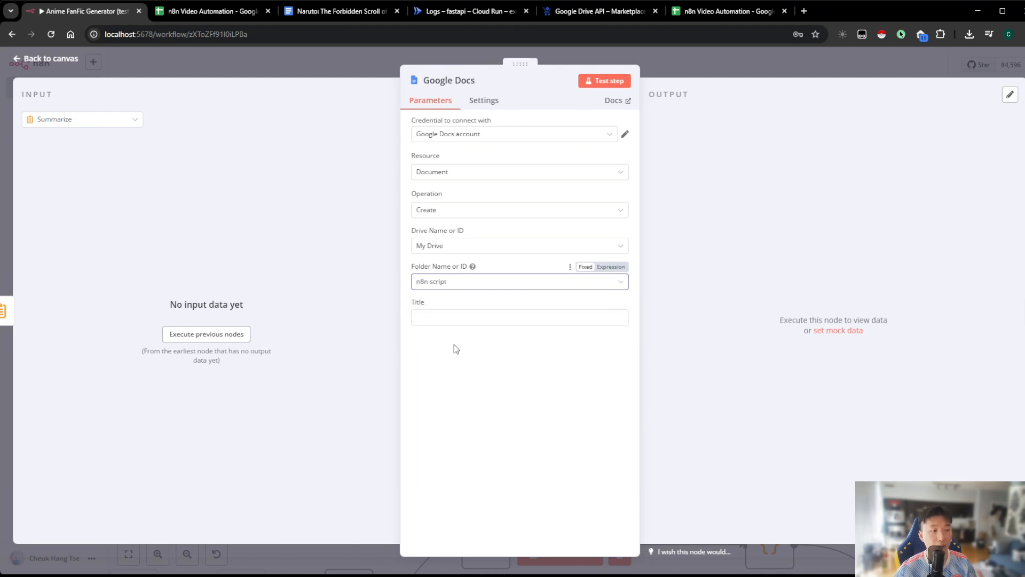
# Set the document title to the expression {{ $('Code').last().json.title }} and return to the canvas
pyautogui.click(452, 317)
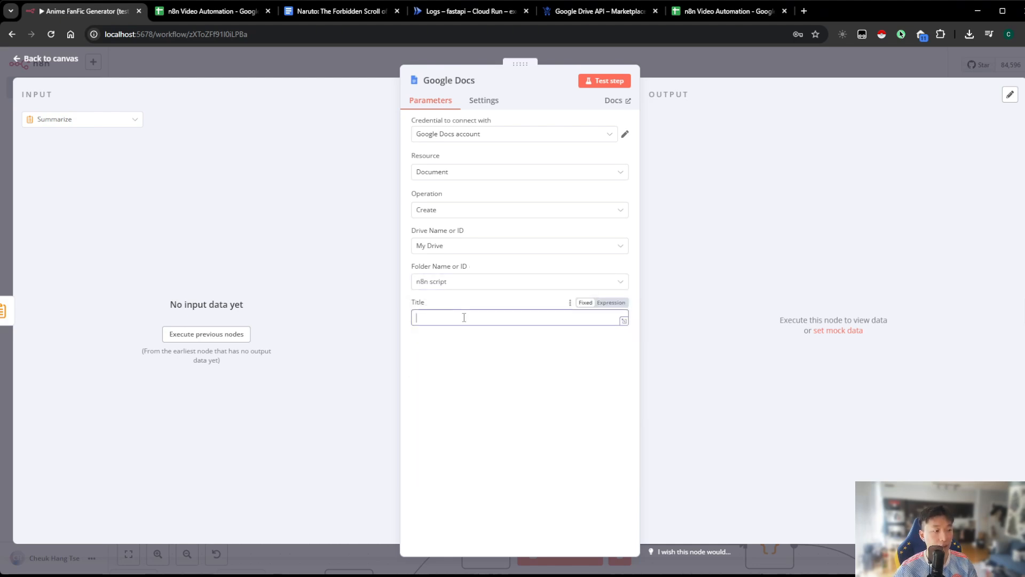
pyautogui.click(610, 303)
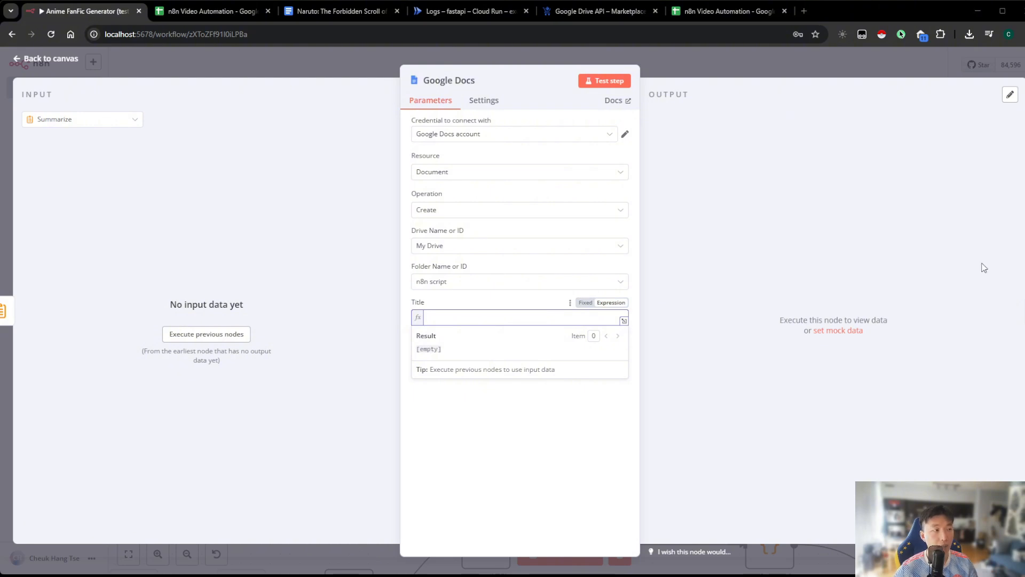
pyautogui.click(516, 319)
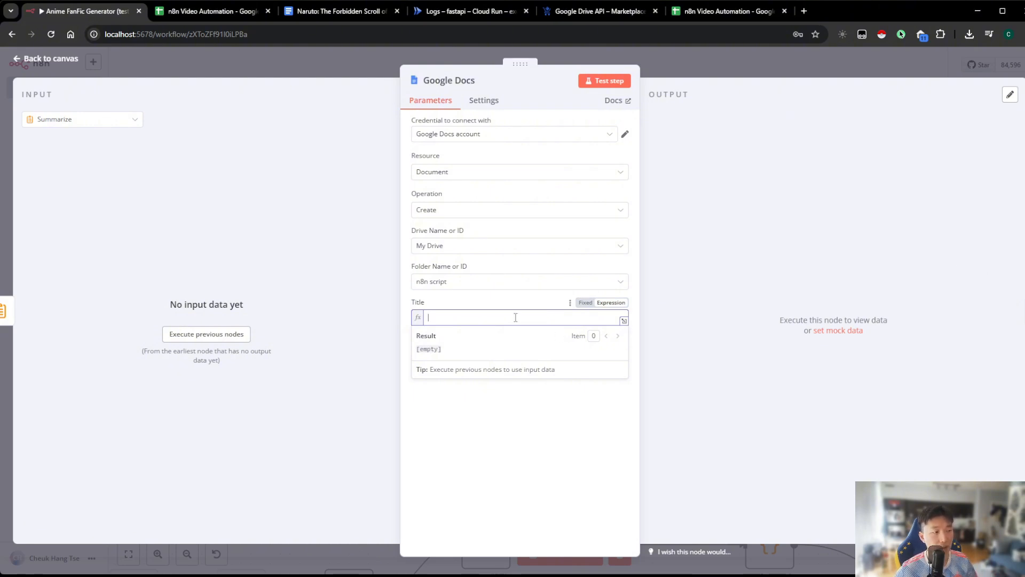
pyautogui.write("{{ $('Code').last().json.title }}")
pyautogui.click(680, 323)
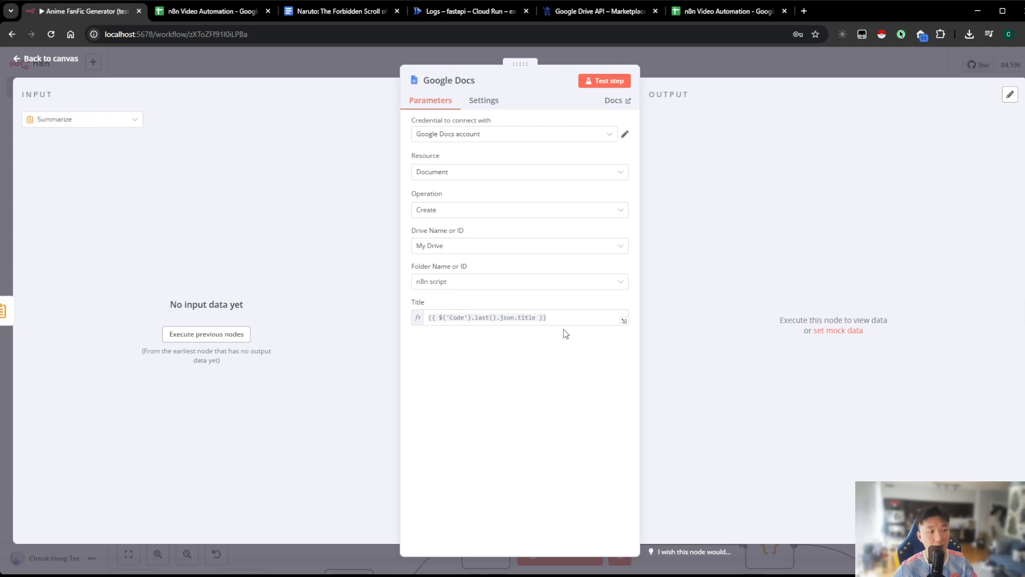
pyautogui.click(713, 72)
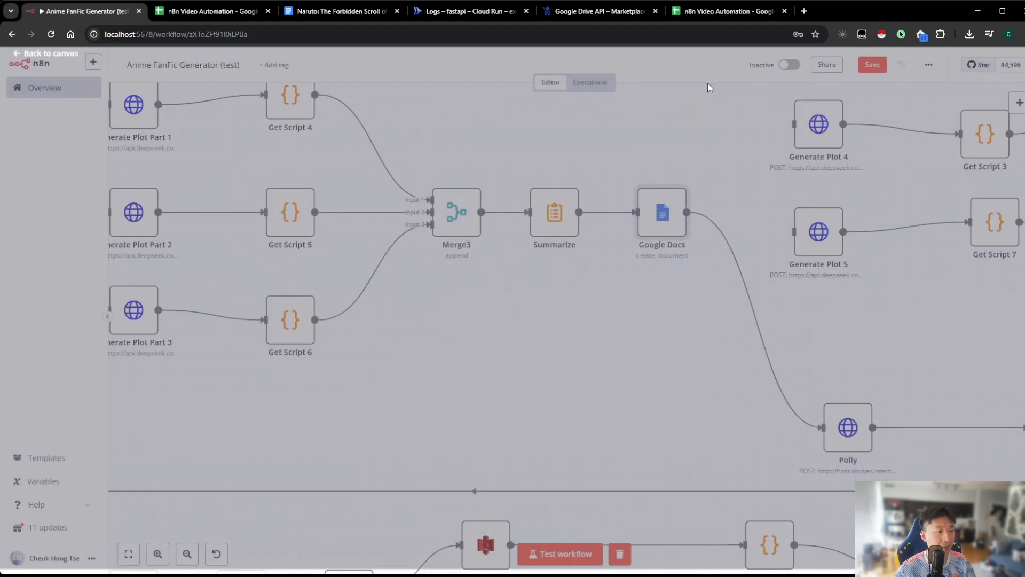
# Rename the Google Docs node after Summarize to Create Google Docs
pyautogui.moveTo(628, 304); pyautogui.dragTo(535, 313)
pyautogui.rightClick(585, 222)
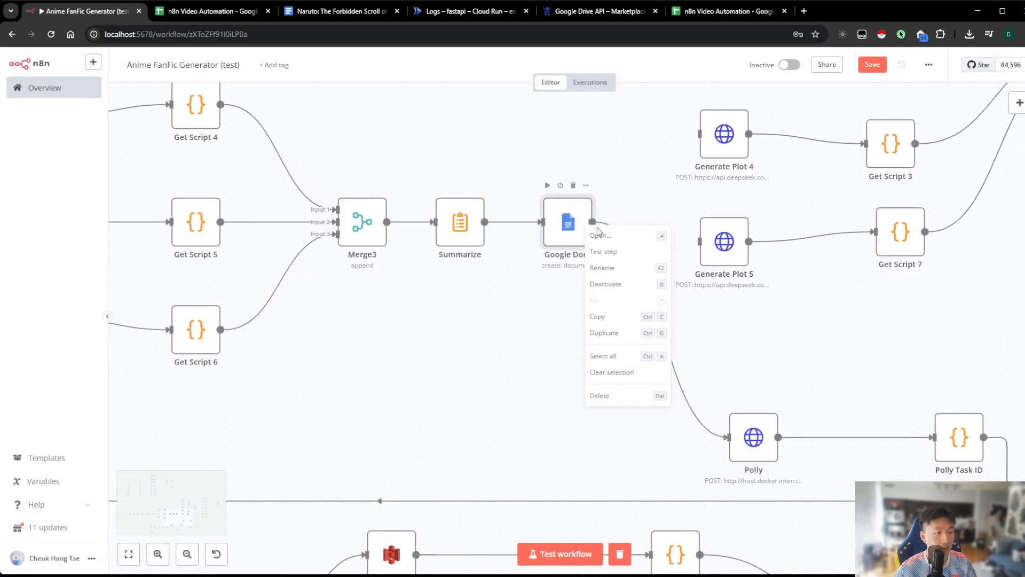
pyautogui.click(604, 286)
pyautogui.click(432, 304)
pyautogui.write('Create Google Docs')
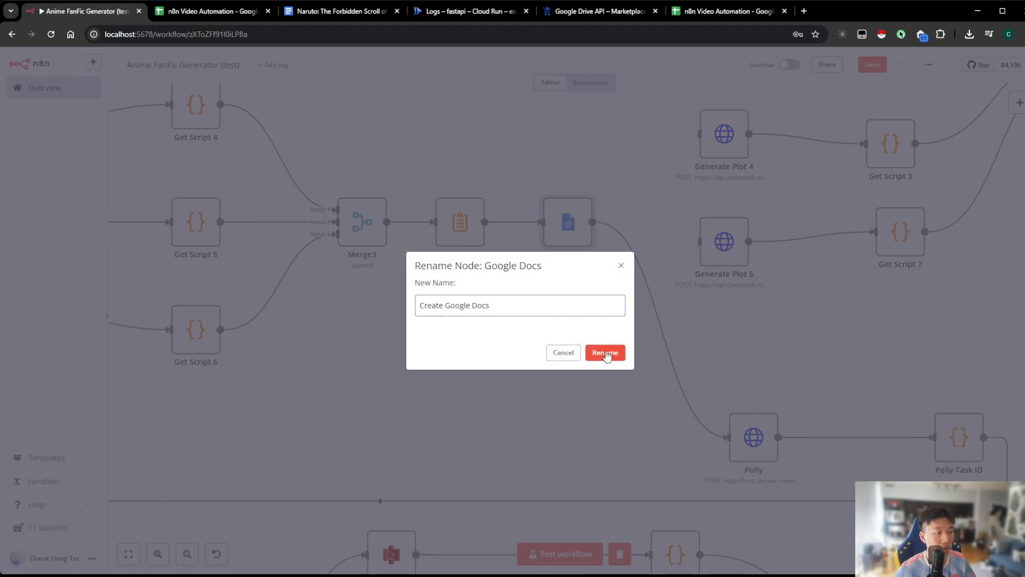
pyautogui.click(606, 352)
# Insert a Google Docs node with the Update a document action between Create Google Docs and Polly
pyautogui.scroll(2, 570, 278)
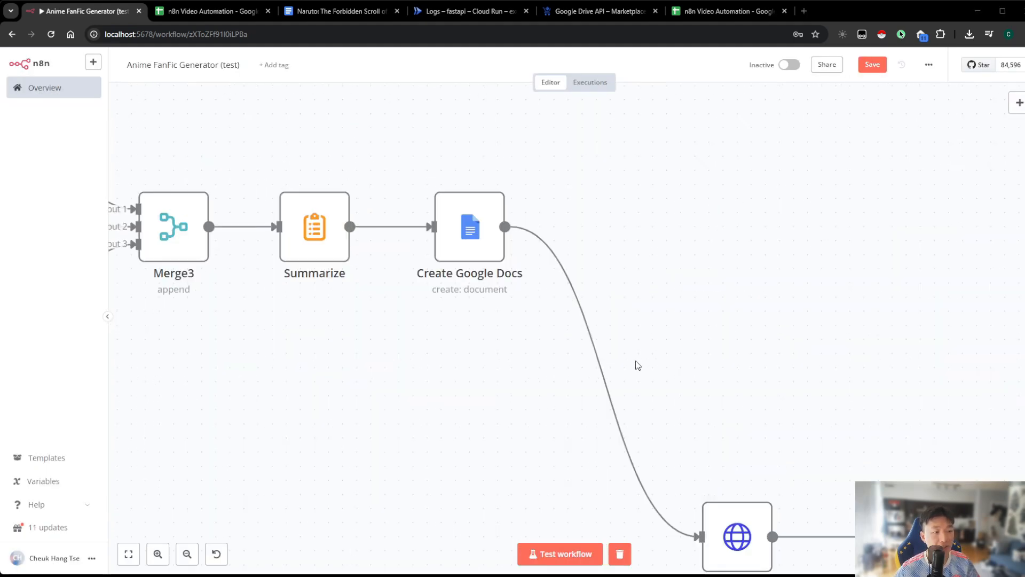
pyautogui.moveTo(600, 381)
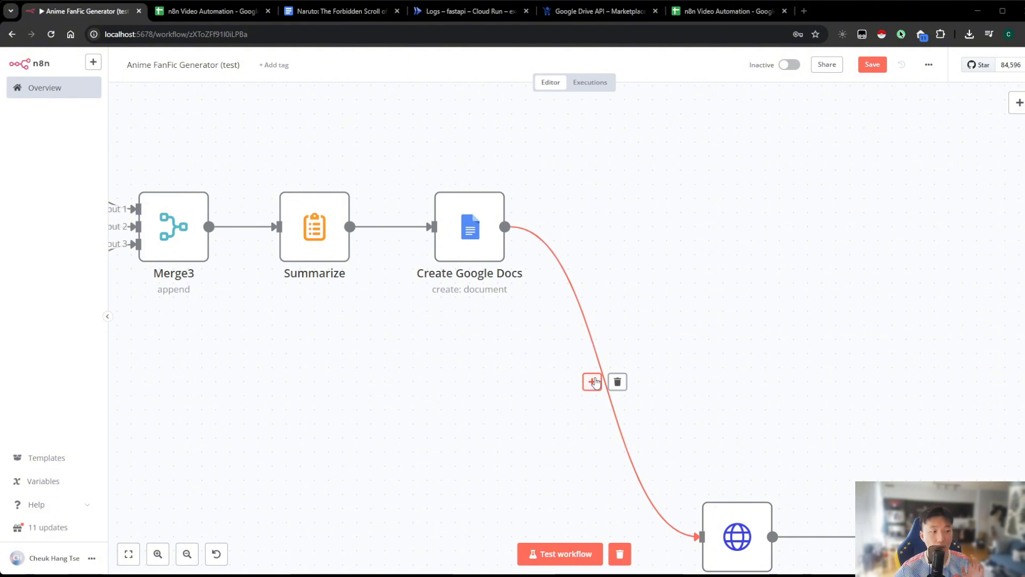
pyautogui.click(593, 382)
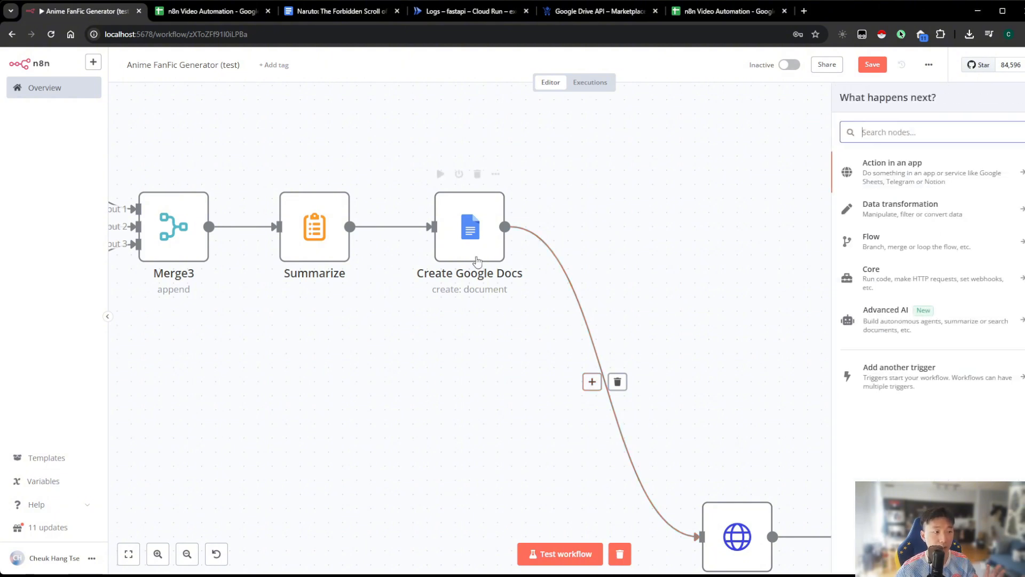
pyautogui.write('google doc')
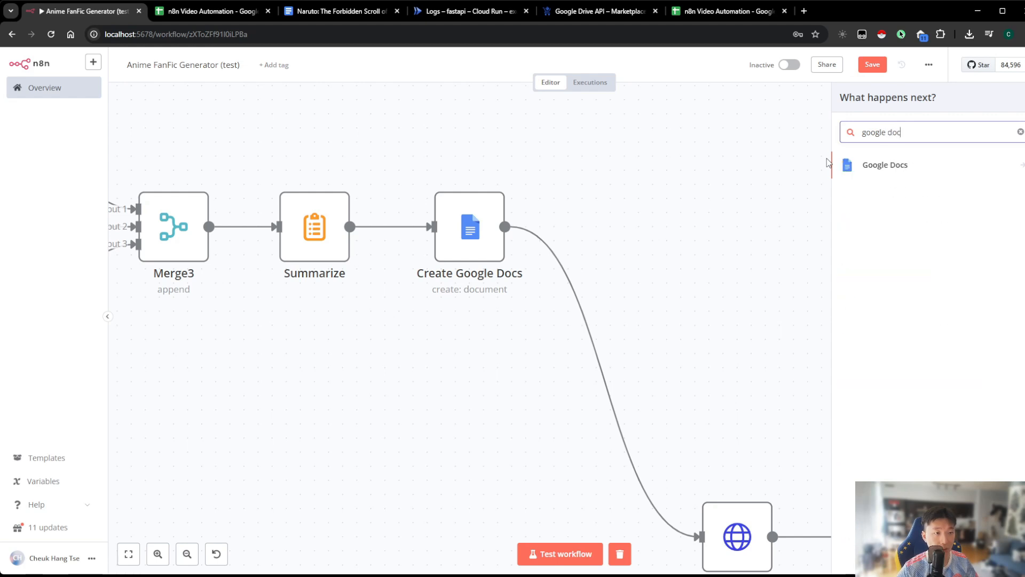
pyautogui.click(871, 164)
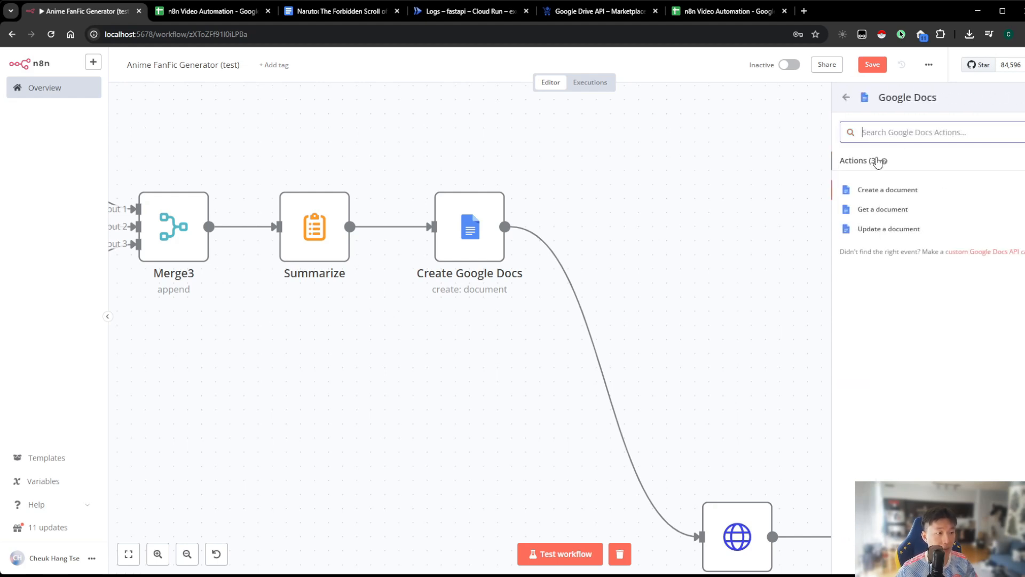
pyautogui.click(893, 230)
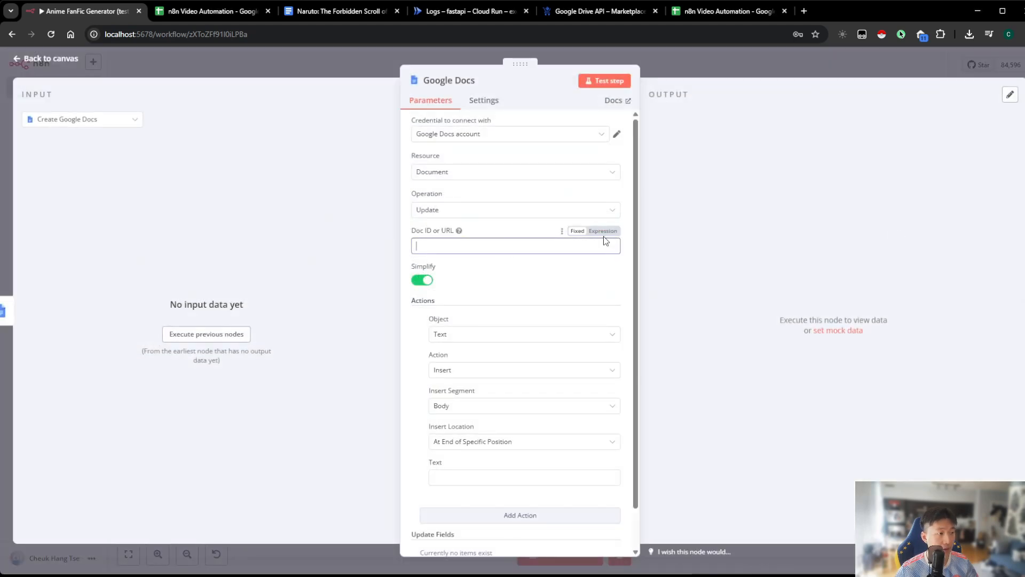
# Set the update node's Doc ID or URL to the expression {{ $('Create Google Docs').last().json.id}}, checking the Create Google Docs node's settings first
pyautogui.click(603, 230)
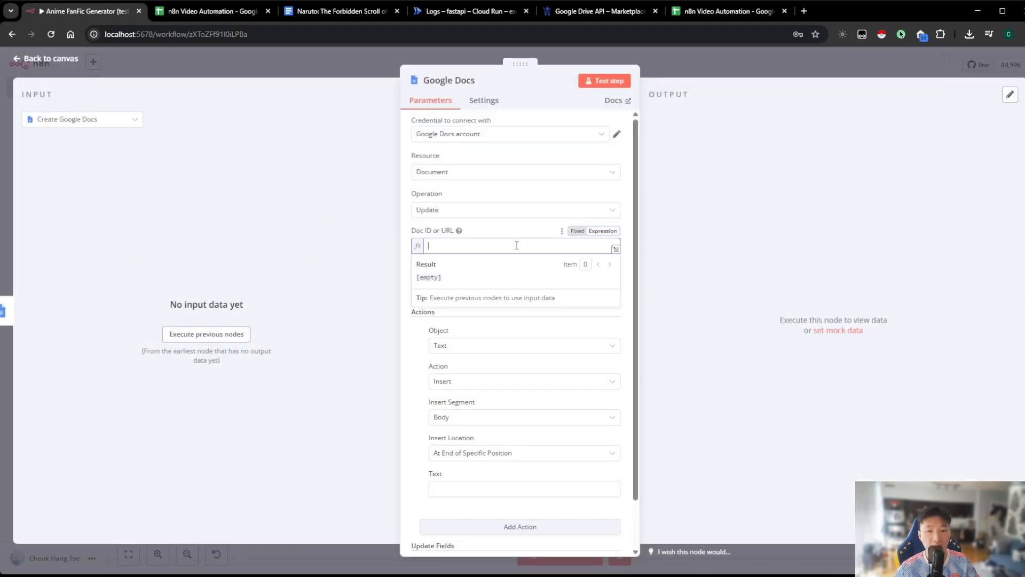
pyautogui.click(764, 75)
pyautogui.doubleClick(470, 245)
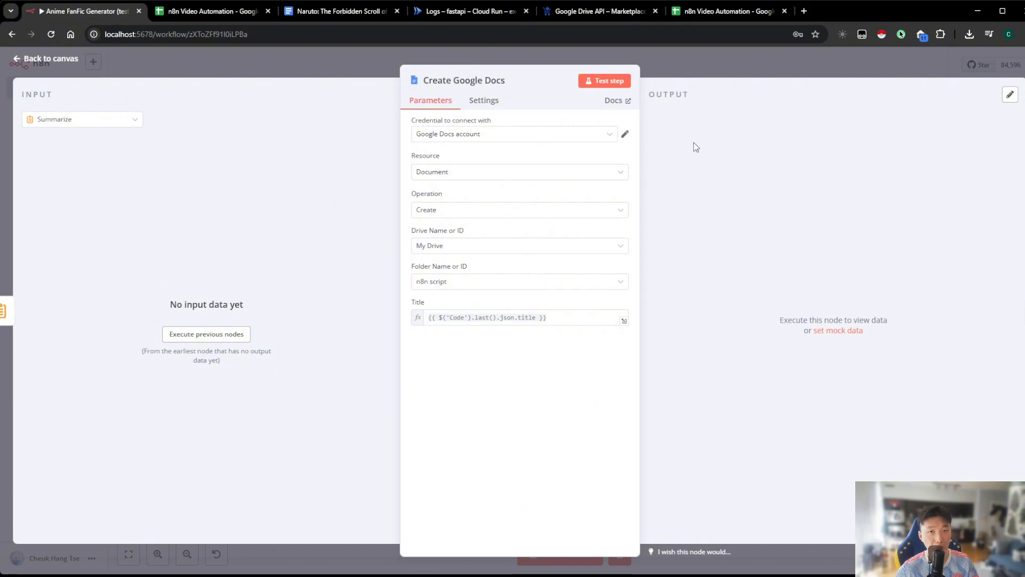
pyautogui.click(701, 62)
pyautogui.doubleClick(630, 236)
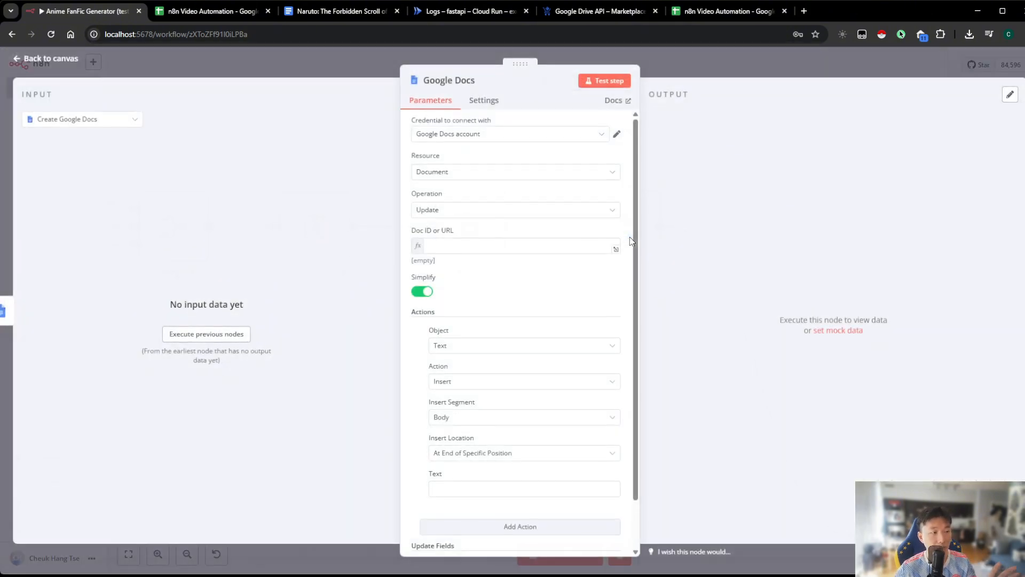
pyautogui.click(483, 249)
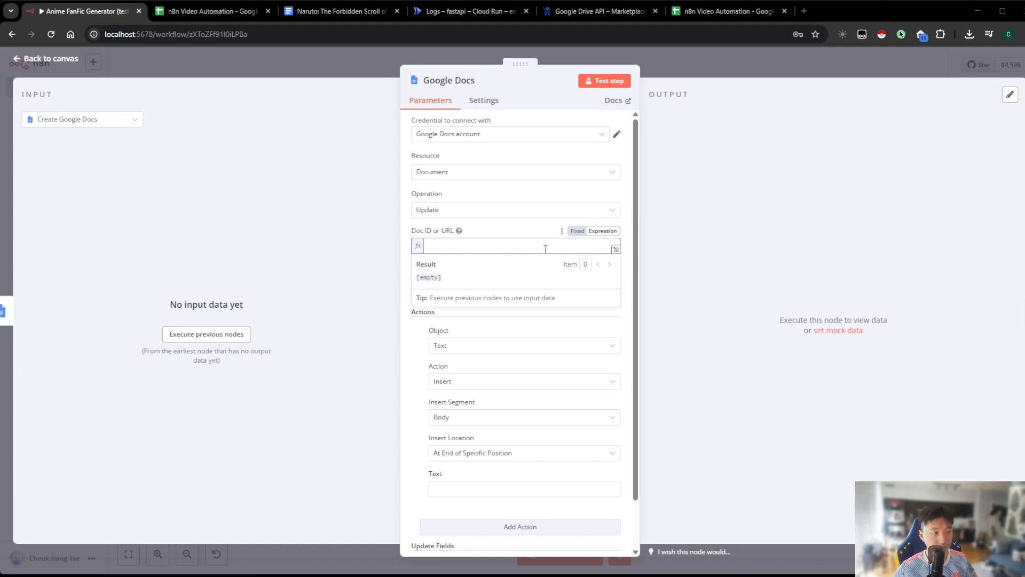
pyautogui.write("{{ $('Create Google Docs').last().json.id}}")
pyautogui.click(709, 246)
pyautogui.moveTo(465, 248)
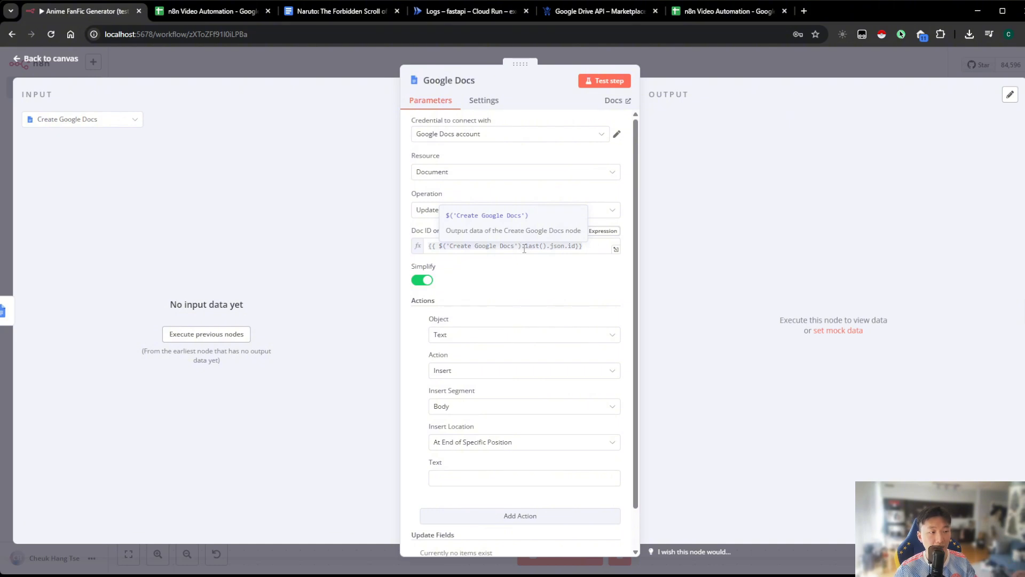
# Set the text to insert into the document to the expression {{ $('Summarize').last().json.concatenated_script }} and return to the canvas
pyautogui.scroll(-1, 492, 403)
pyautogui.click(494, 436)
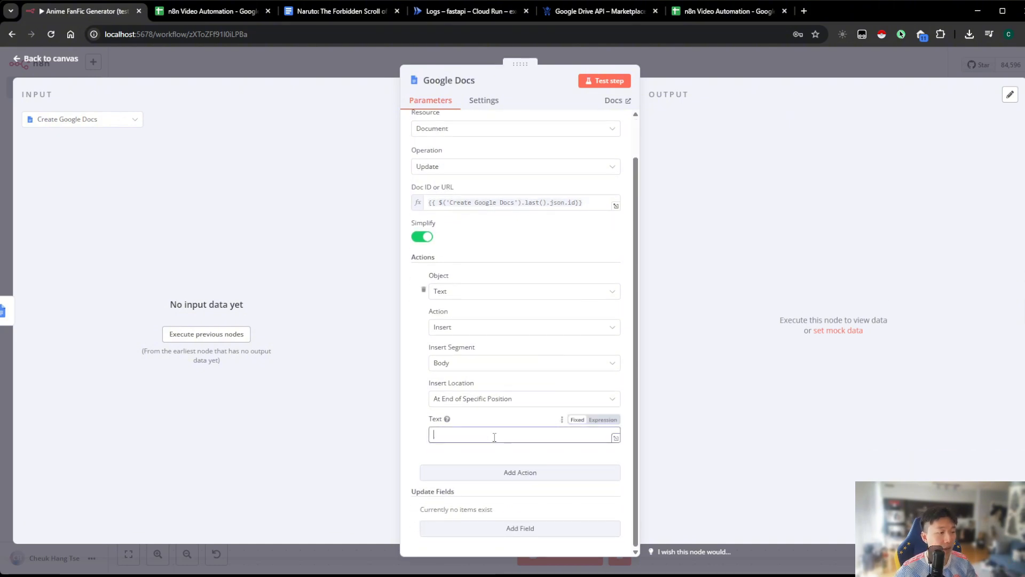
pyautogui.click(602, 419)
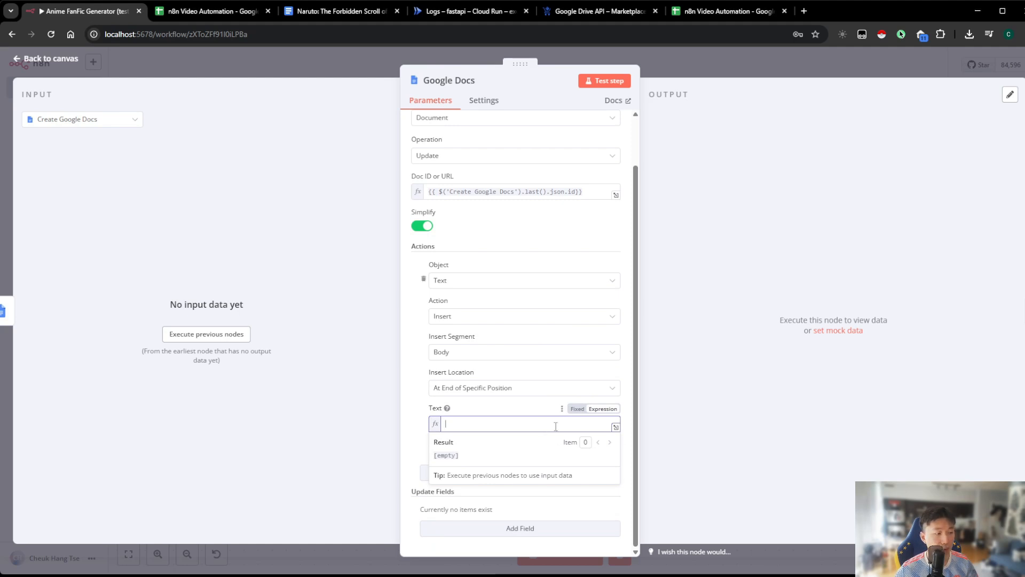
pyautogui.write("{{ $('Summarize').last().json.concatenated_script }}")
pyautogui.click(687, 419)
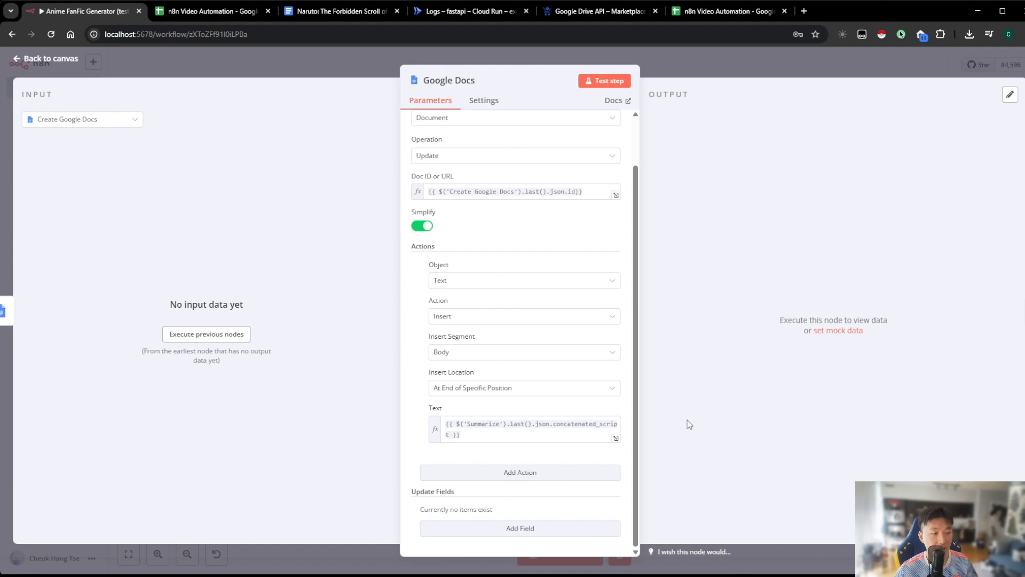
pyautogui.click(531, 432)
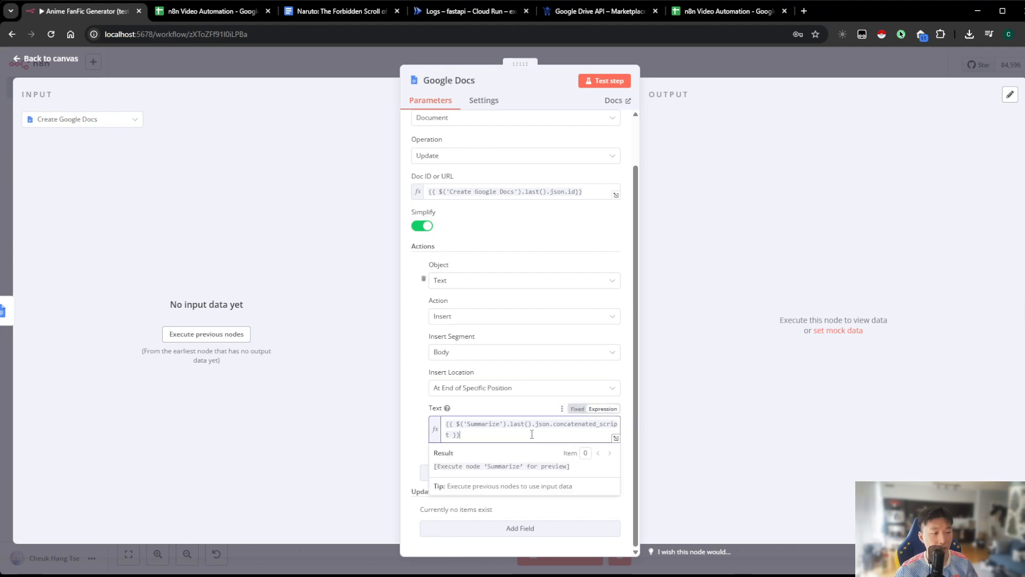
pyautogui.click(685, 426)
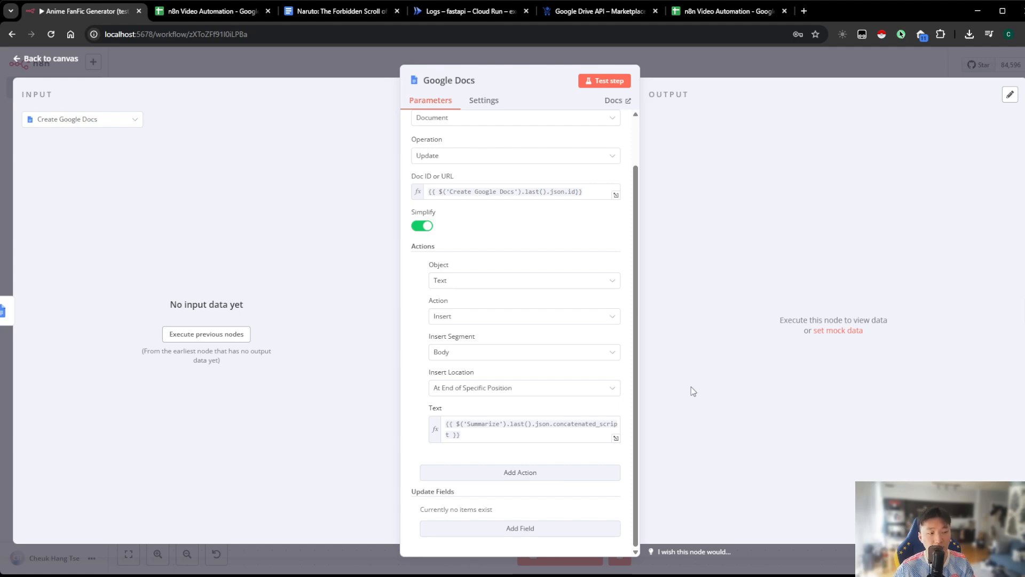
pyautogui.click(709, 62)
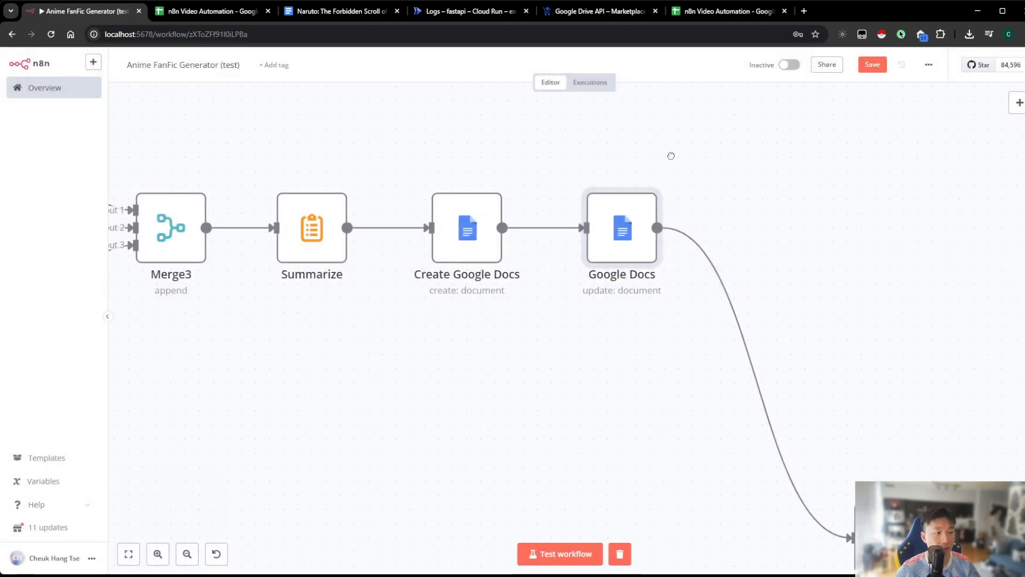
# Rename the Google Docs update node to Upload Google Docs and save the workflow
pyautogui.hscroll(2, 587, 230)
pyautogui.rightClick(586, 231)
pyautogui.click(602, 270)
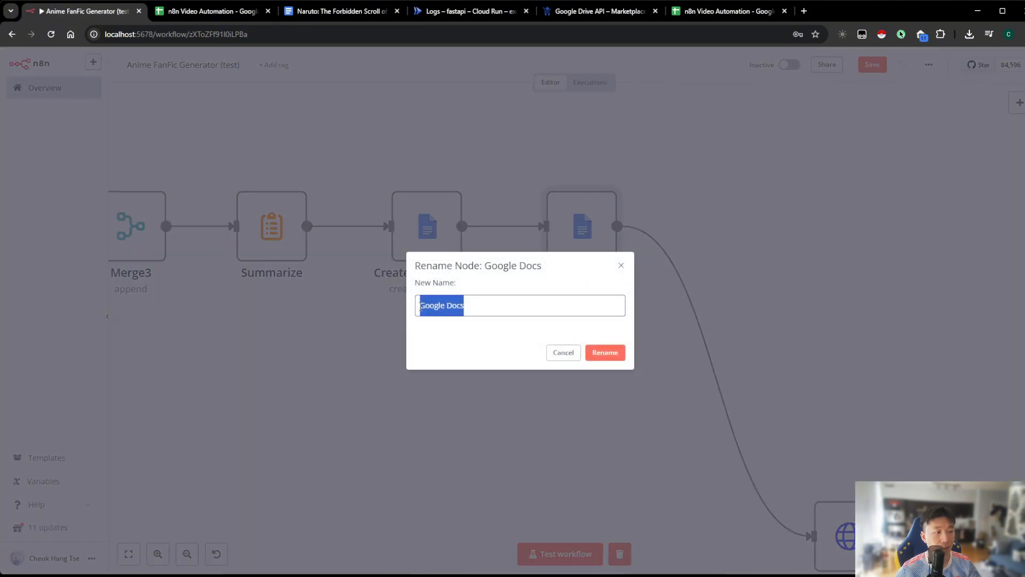
pyautogui.click(422, 305)
pyautogui.write('Upload')
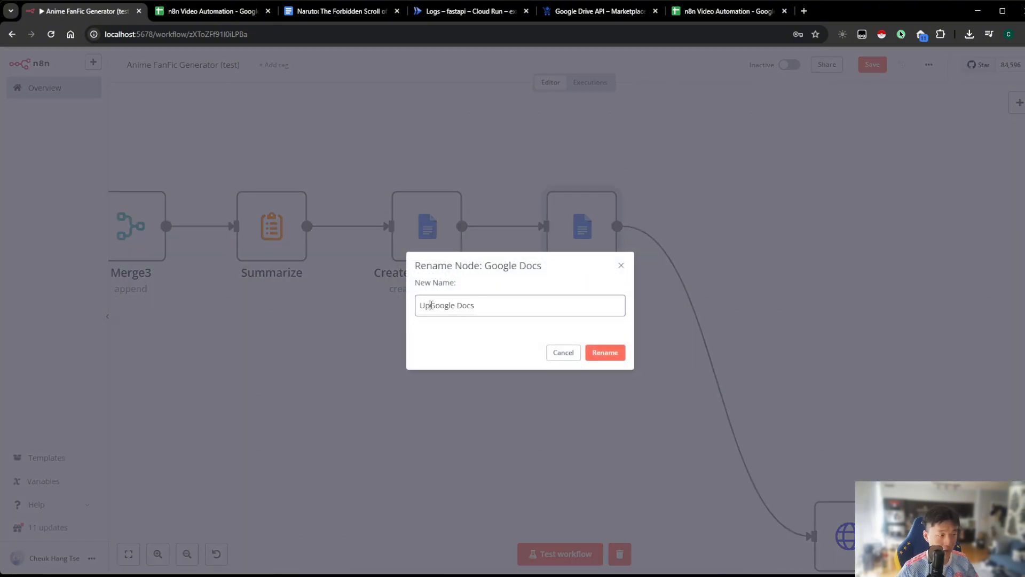
pyautogui.click(600, 352)
pyautogui.click(869, 68)
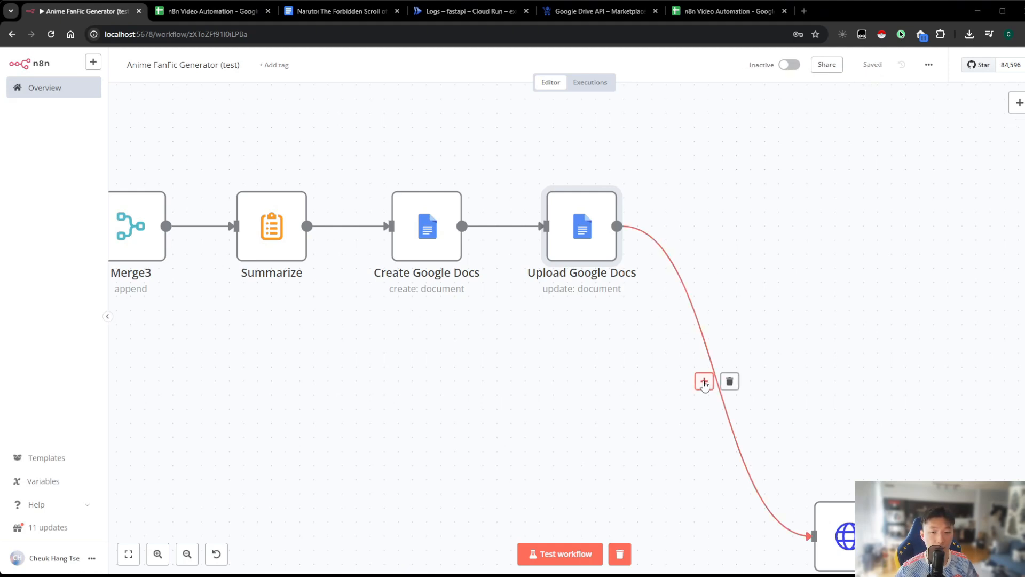
# Insert a Google Sheets node with the Update row in sheet action on the connection after Upload Google Docs
pyautogui.click(705, 383)
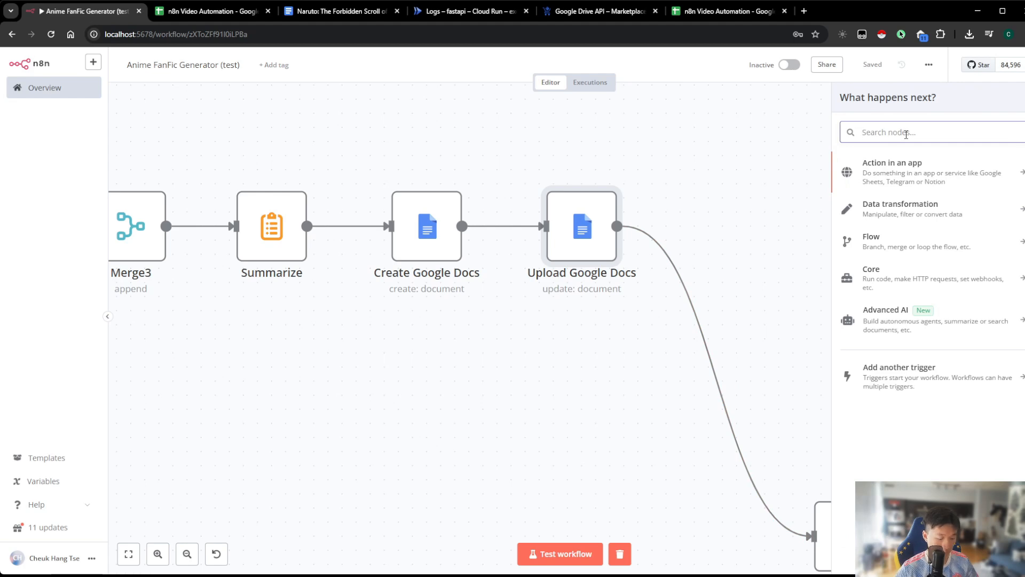
pyautogui.write('Google sheet')
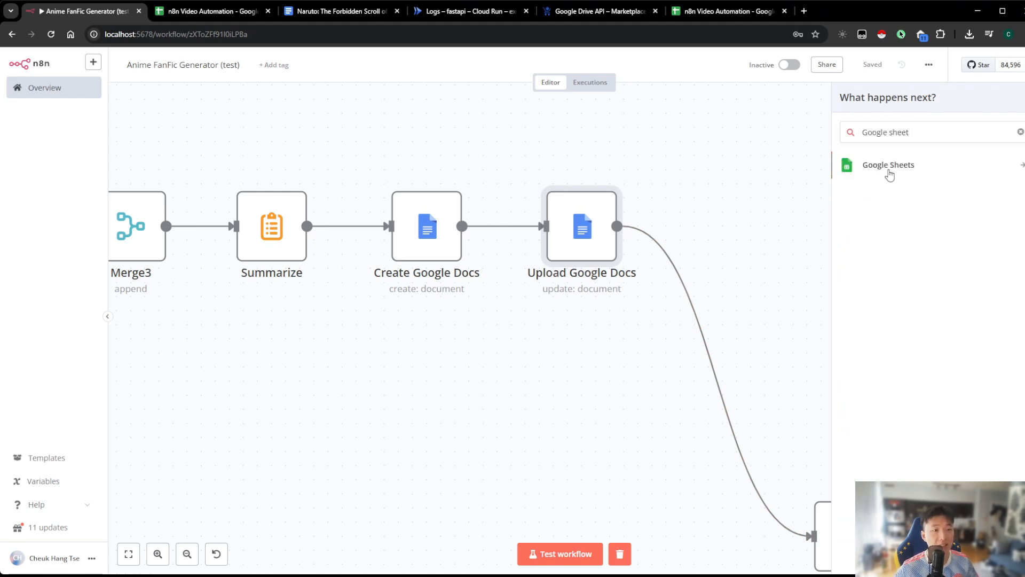
pyautogui.click(889, 165)
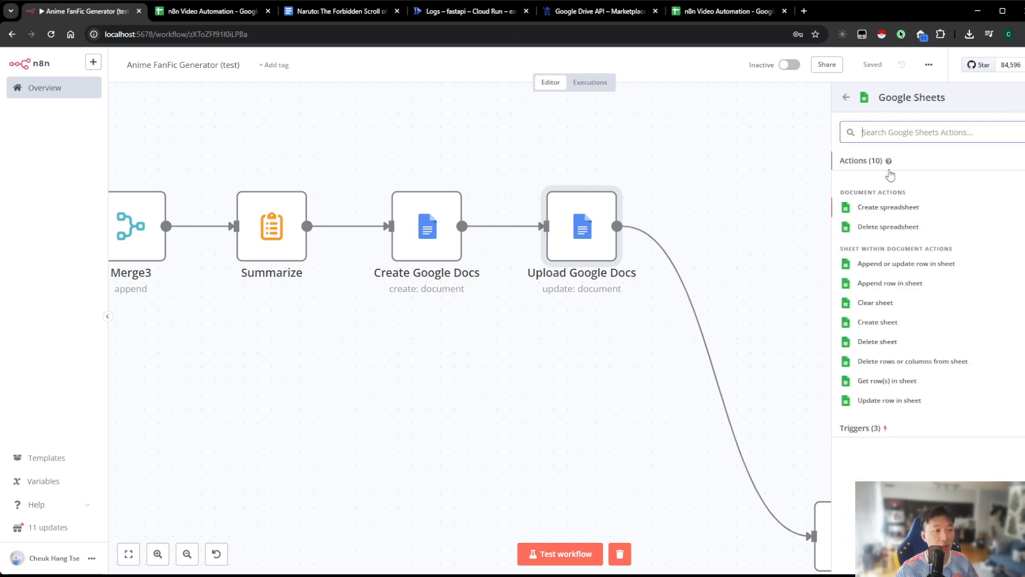
pyautogui.click(889, 401)
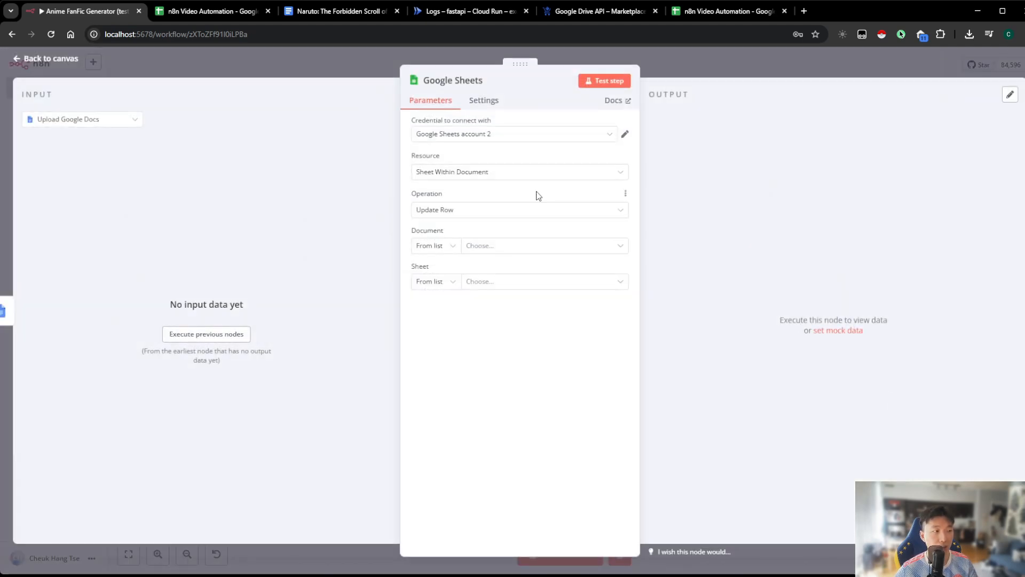
# Point the Google Sheets node to the n8n Video Automation document and its Sheet1
pyautogui.click(492, 246)
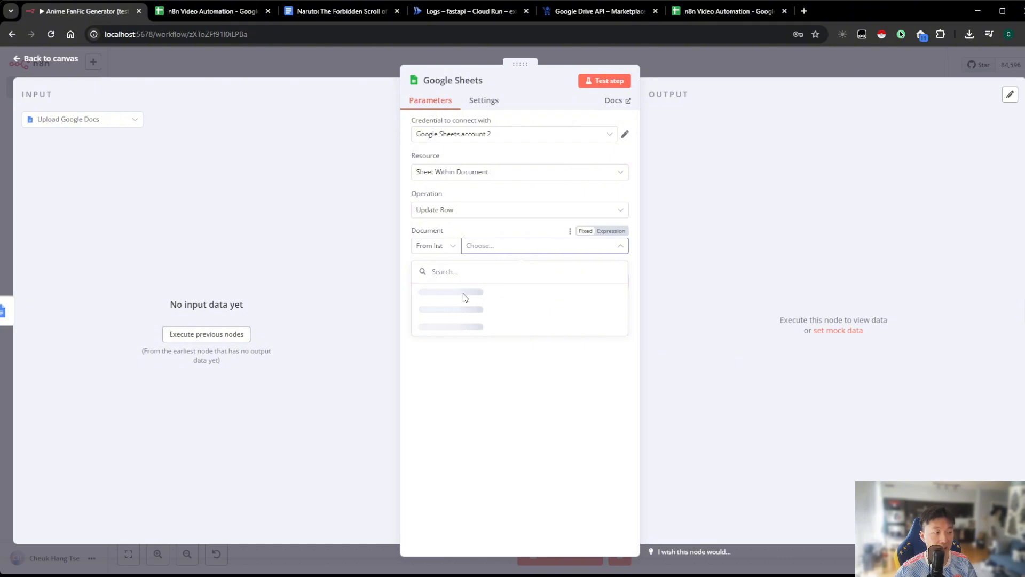
pyautogui.click(493, 291)
pyautogui.click(494, 289)
pyautogui.click(475, 308)
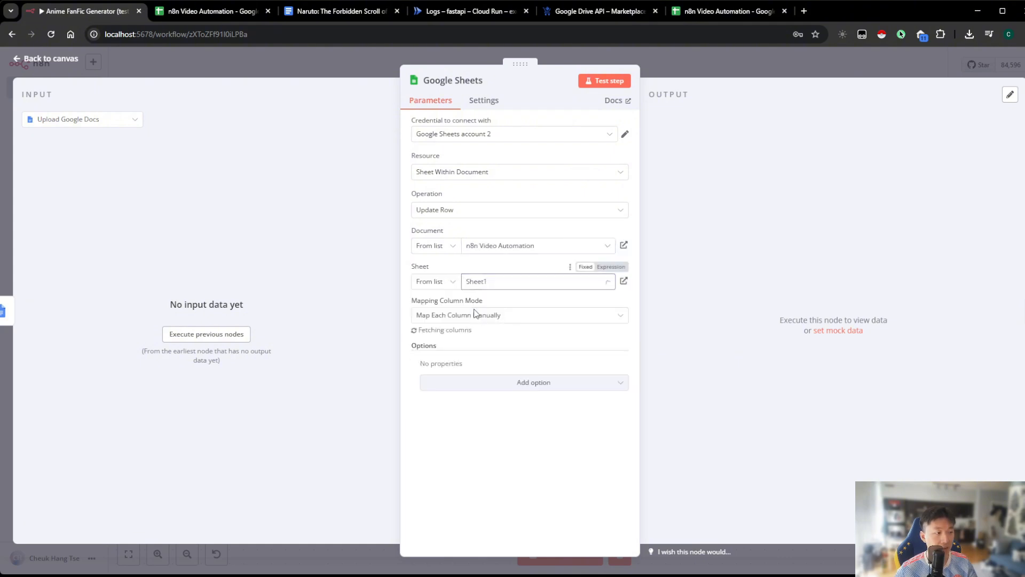
# Match rows on the ID column, using the expression {{ $('Date & Time').last().json.currentDate }} as the ID value
pyautogui.click(479, 357)
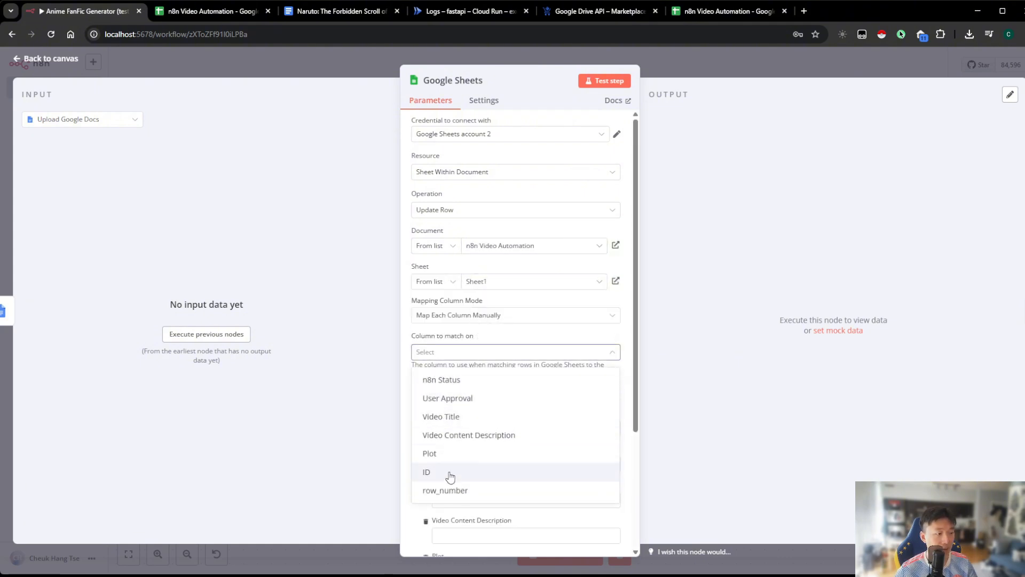
pyautogui.click(451, 475)
pyautogui.click(510, 429)
pyautogui.click(603, 413)
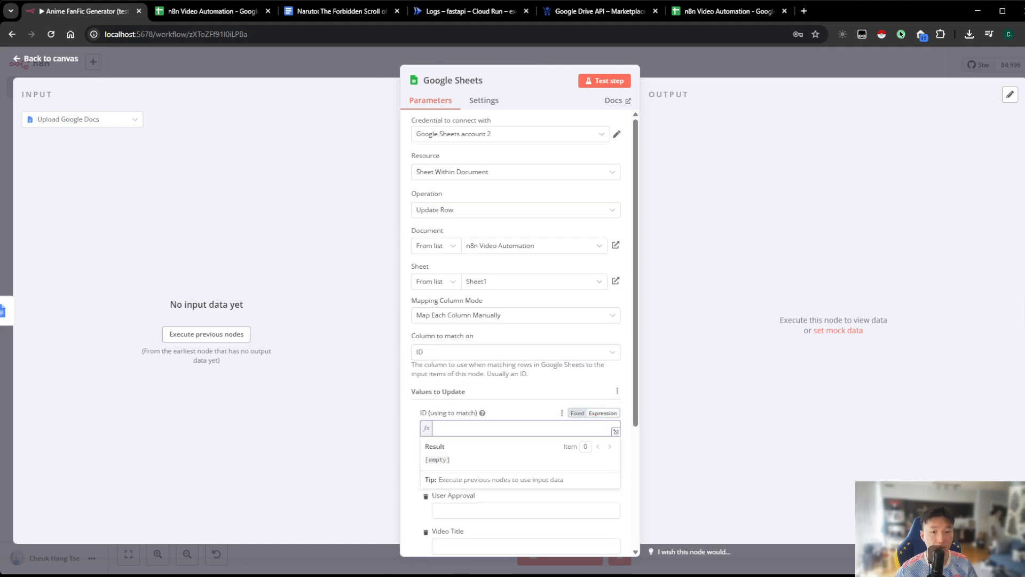
pyautogui.scroll(-3, 566, 336)
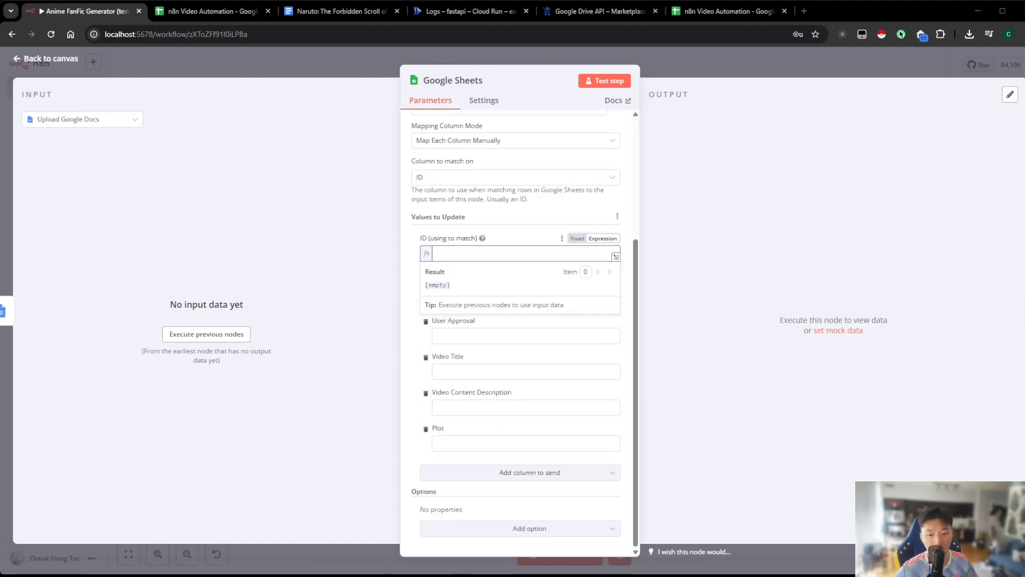
pyautogui.write("{{ $('Date & Time').last().json.currentDate }}")
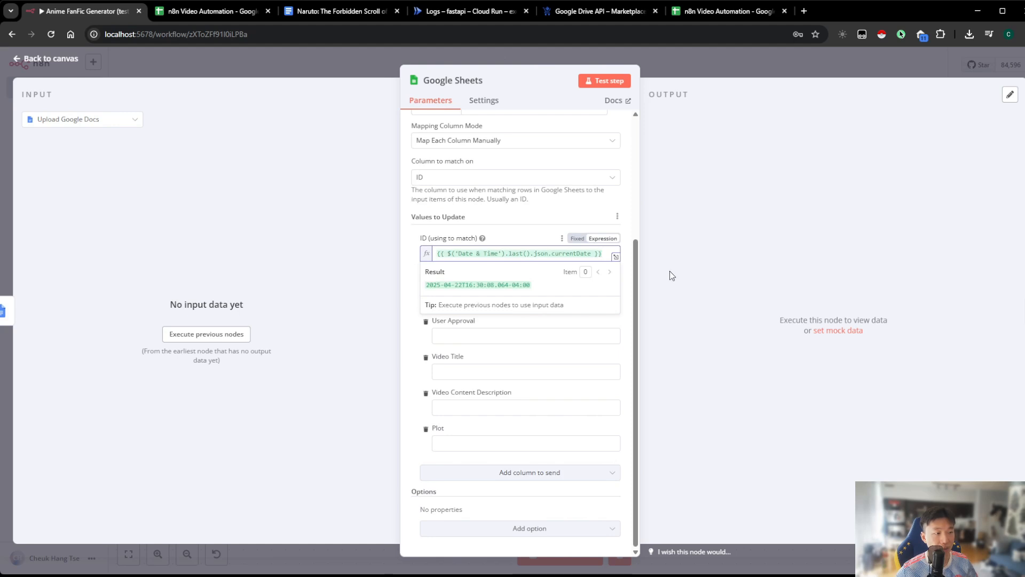
pyautogui.click(670, 271)
# Set the n8n Status value of the updated row to Review Plot
pyautogui.click(515, 302)
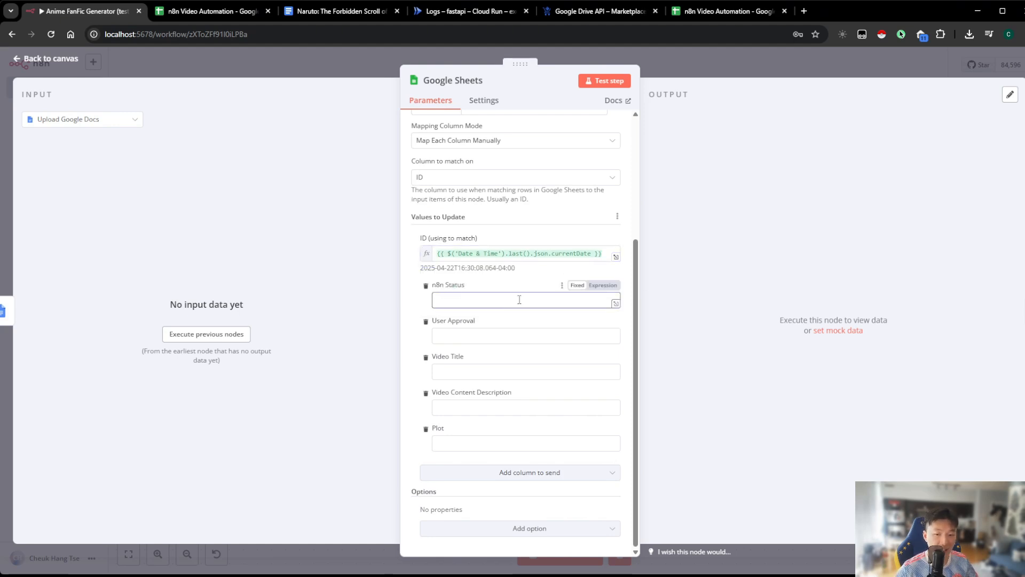
pyautogui.click(491, 301)
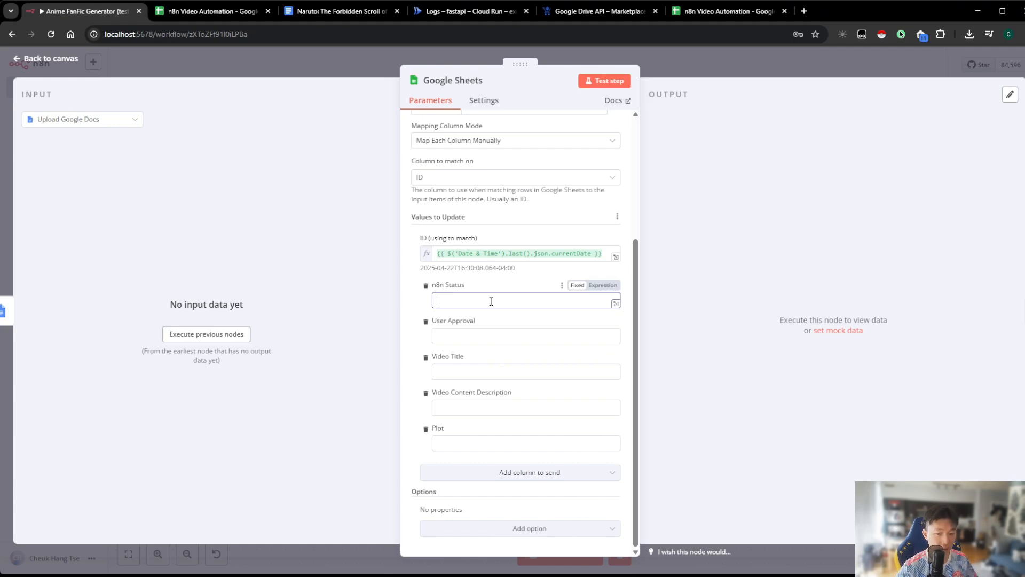
pyautogui.write('Revi')
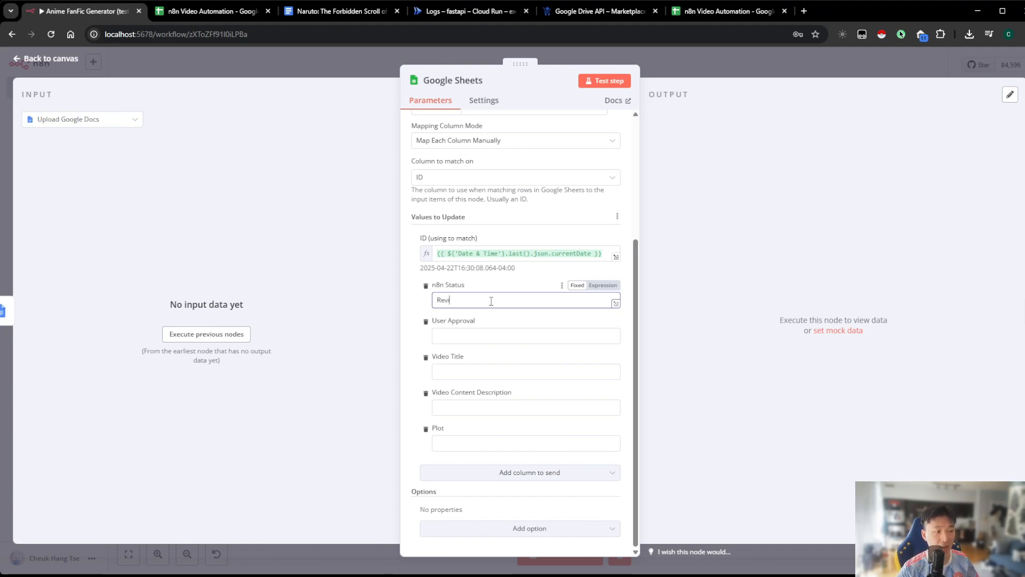
pyautogui.write('ew Plot')
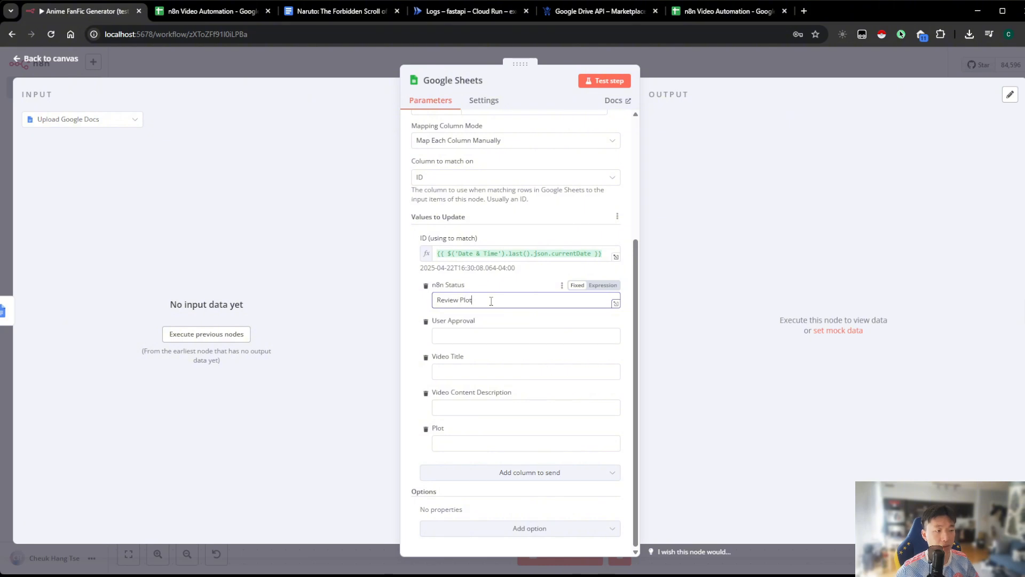
pyautogui.click(481, 337)
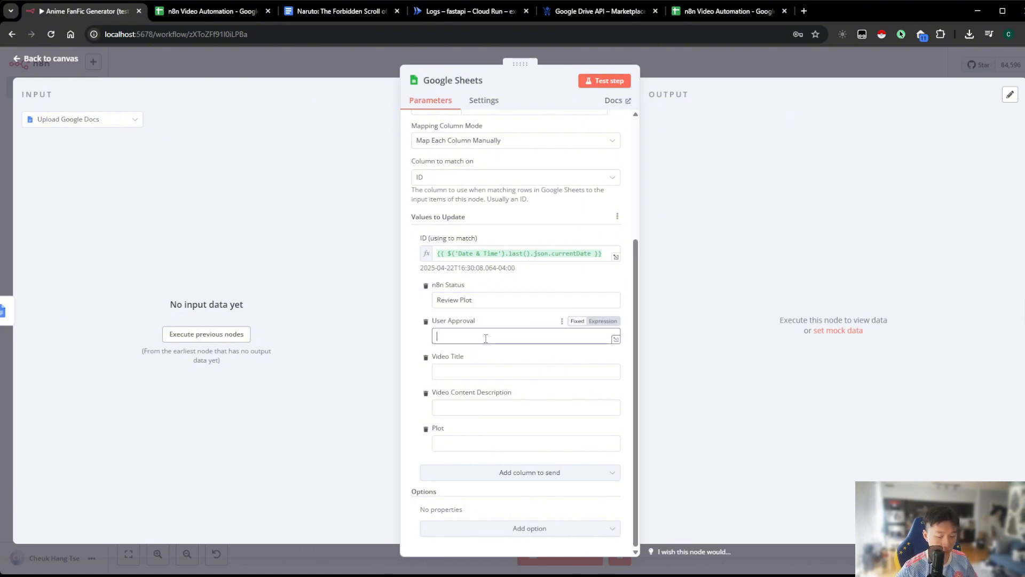
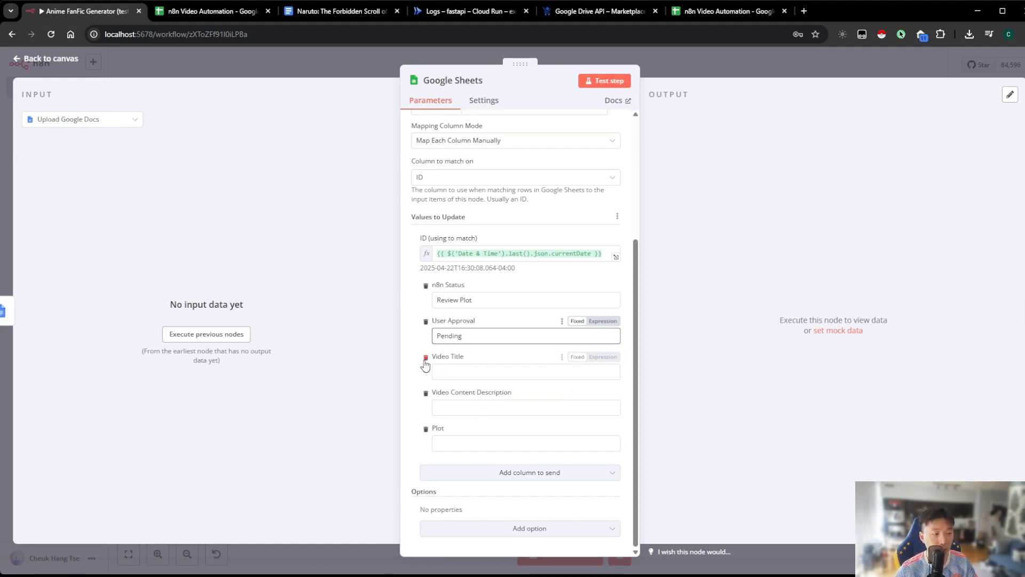
pyautogui.click(459, 439)
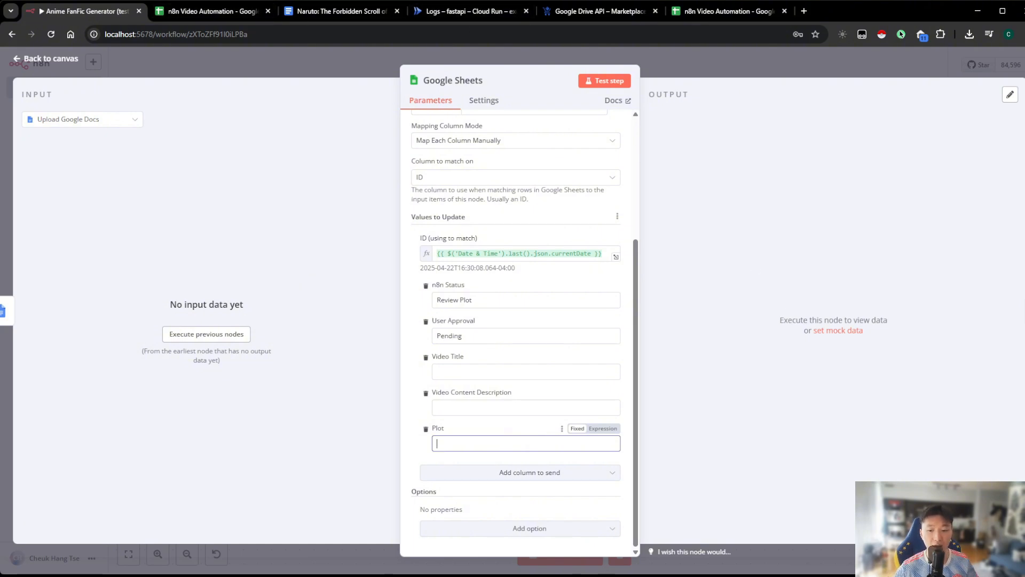
pyautogui.click(603, 429)
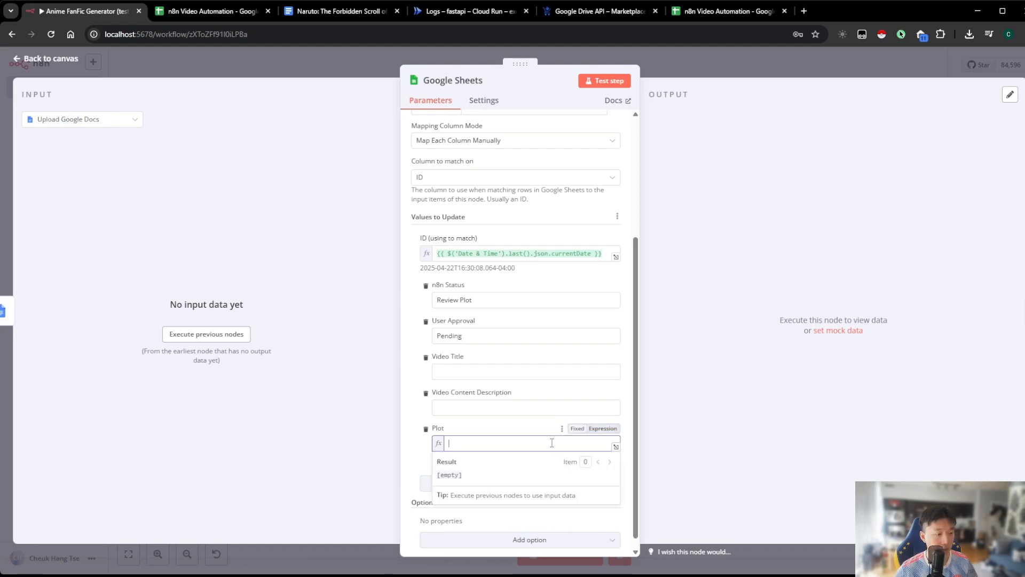
pyautogui.write("https://docs.google.com/document/d/{{ $('Create Google Docs').last().json.id}}")
pyautogui.click(678, 435)
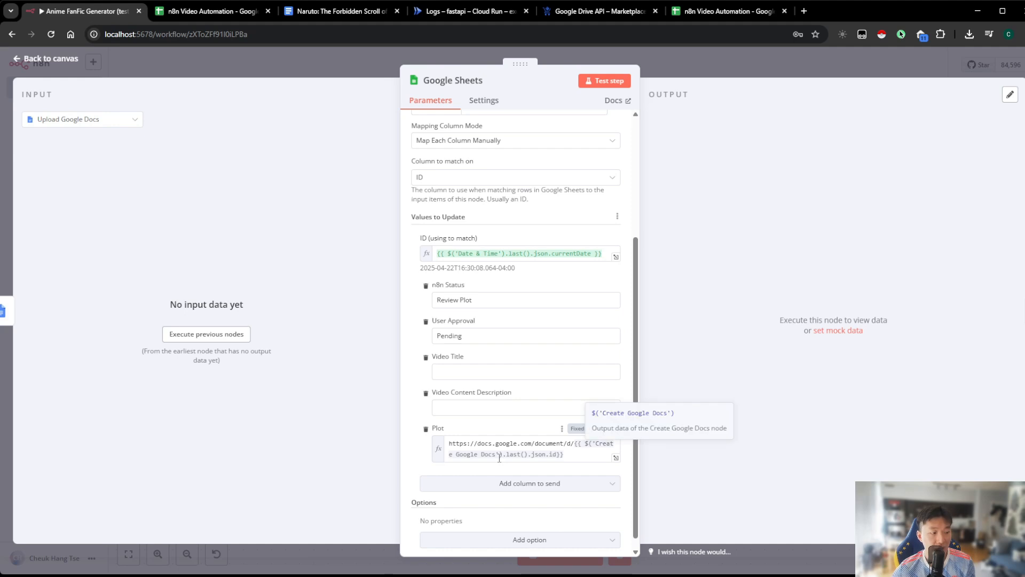
# Examine the base document URL and the Create Google Docs ID expression that make up the Plot value
pyautogui.moveTo(579, 453); pyautogui.dragTo(576, 445)
pyautogui.click(576, 453)
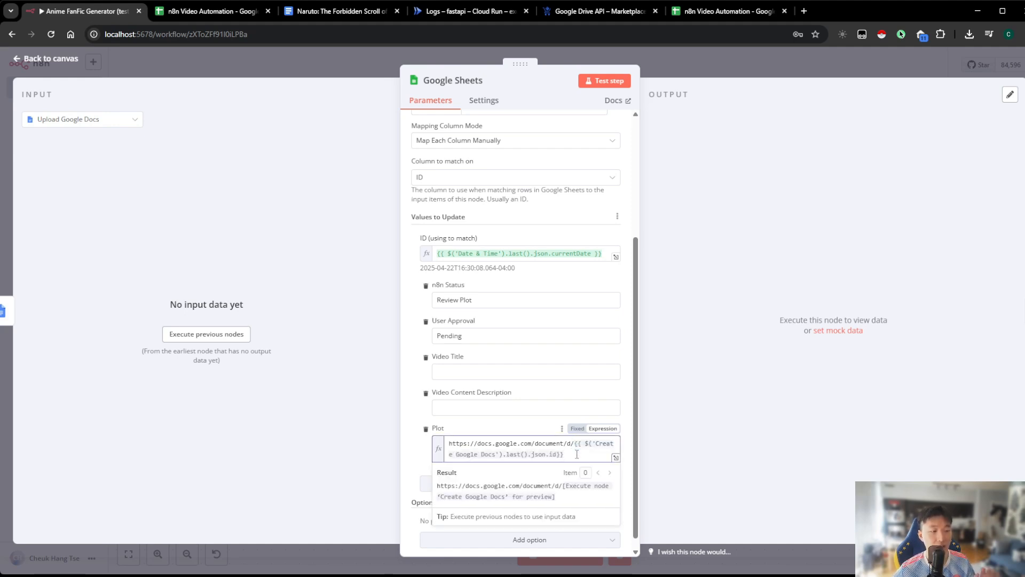
pyautogui.moveTo(574, 444); pyautogui.dragTo(391, 444)
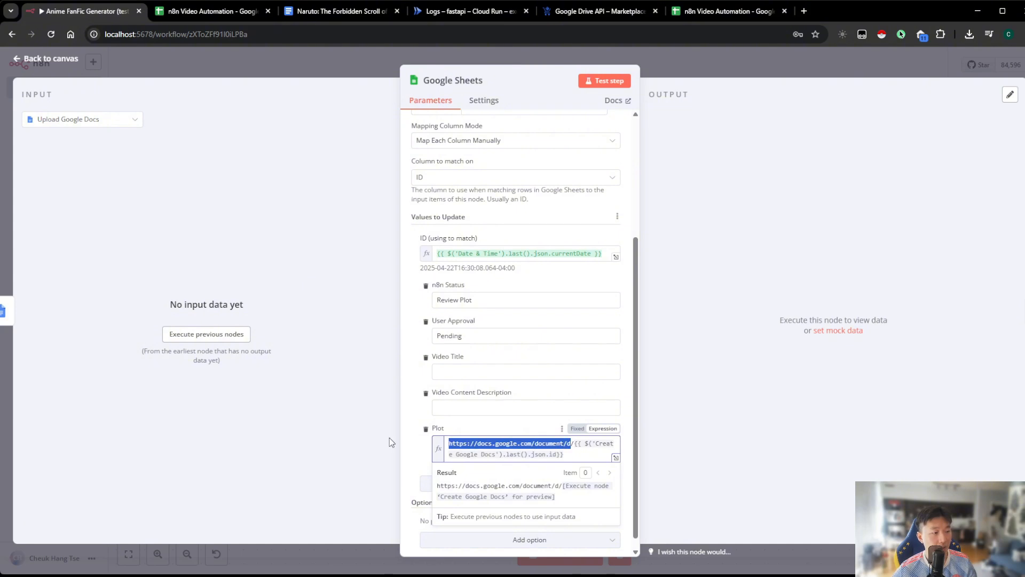
pyautogui.click(571, 452)
pyautogui.moveTo(573, 443); pyautogui.dragTo(393, 429)
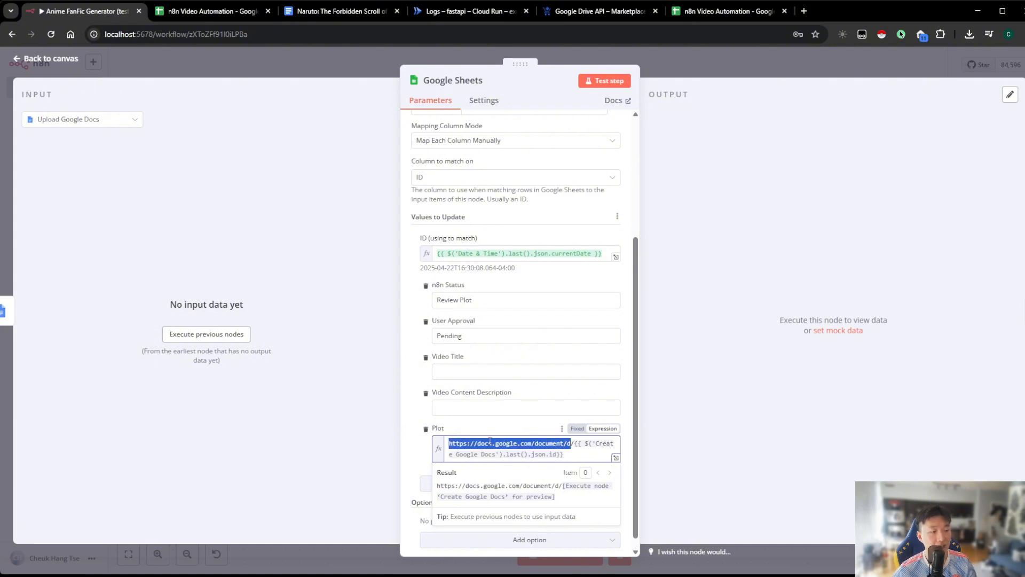
pyautogui.click(575, 451)
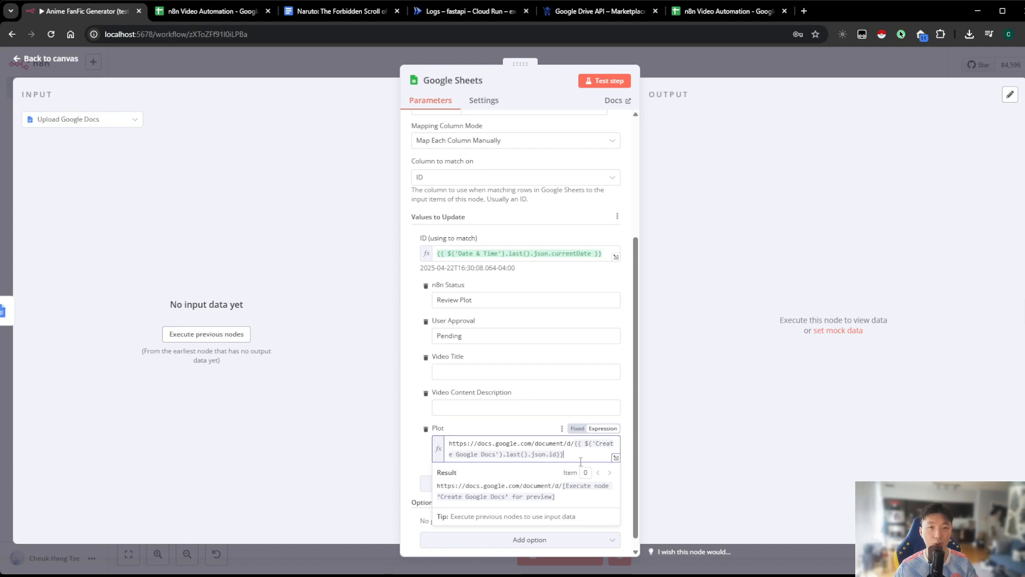
pyautogui.moveTo(583, 455)
pyautogui.mouseDown()
pyautogui.moveTo(417, 435)
pyautogui.moveTo(575, 452)
pyautogui.mouseUp()
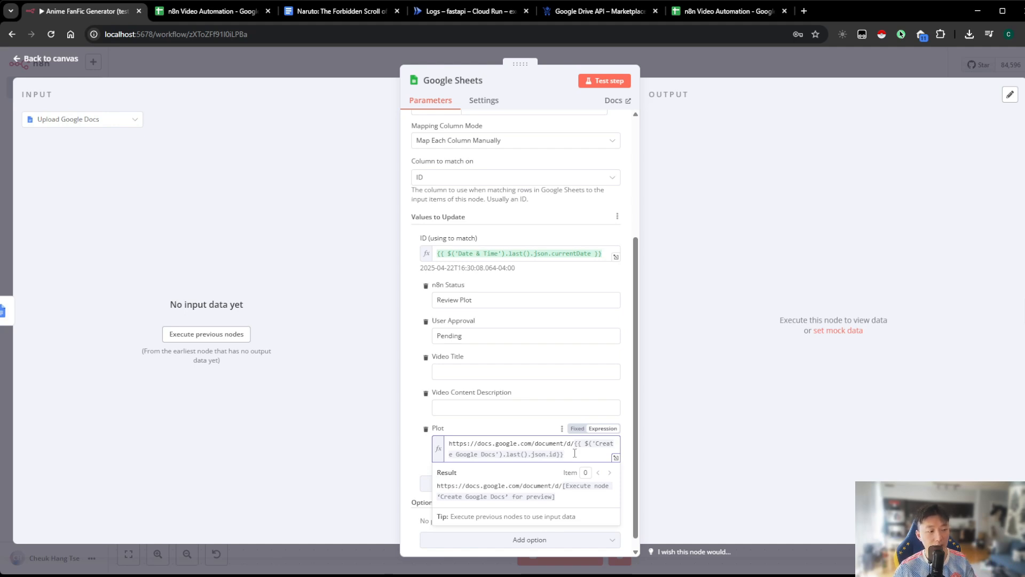
pyautogui.click(687, 458)
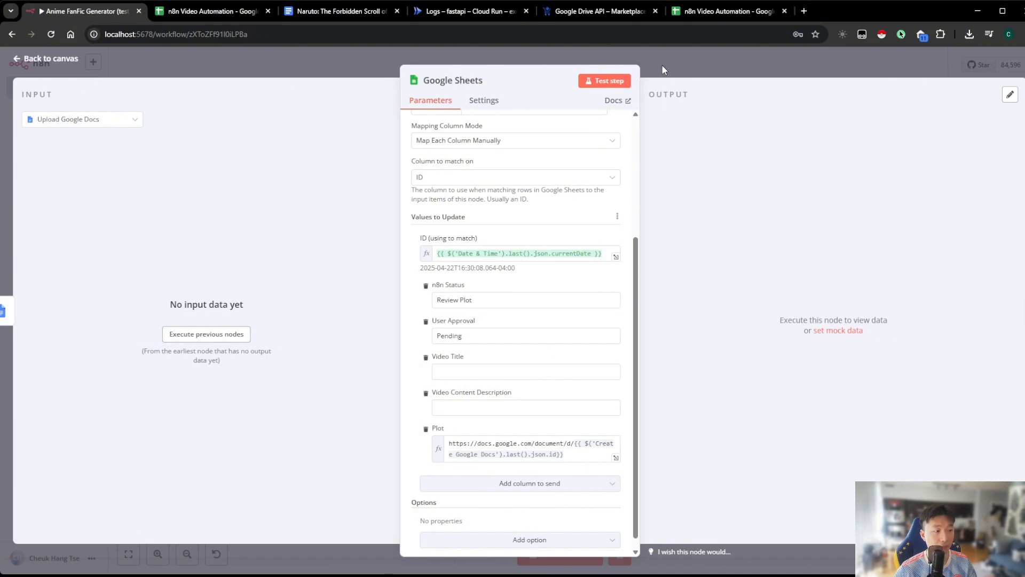
# Close the node settings and check the Plot cell of row 2 in the n8n Video Automation spreadsheet
pyautogui.click(722, 59)
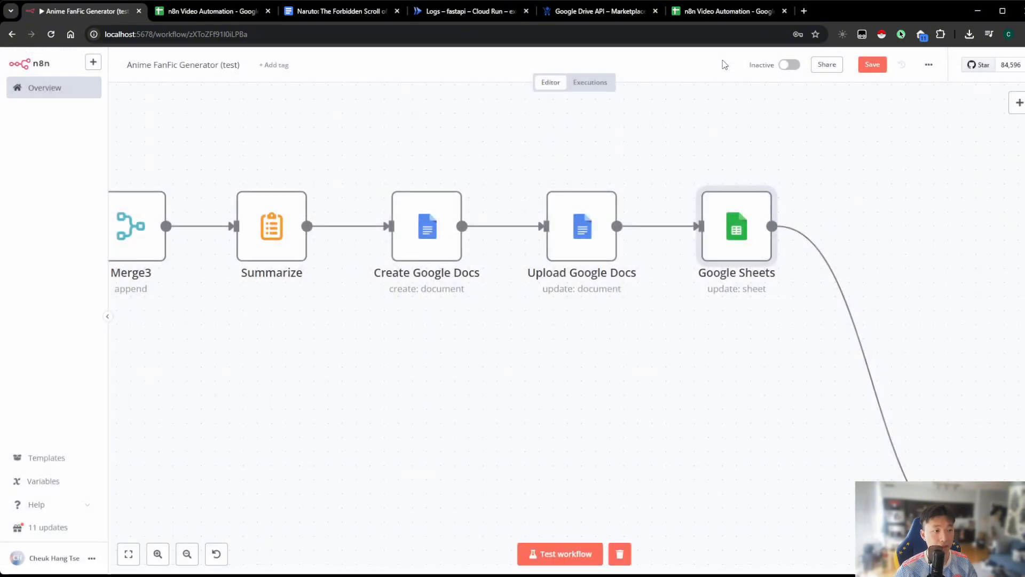
pyautogui.hscroll(3, 593, 128)
pyautogui.click(214, 11)
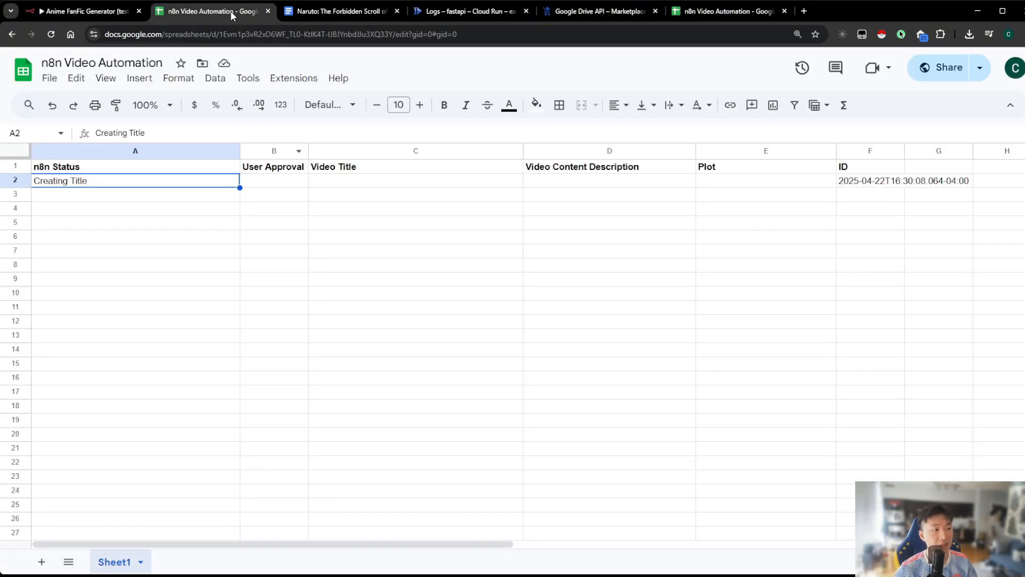
pyautogui.click(730, 193)
pyautogui.click(735, 183)
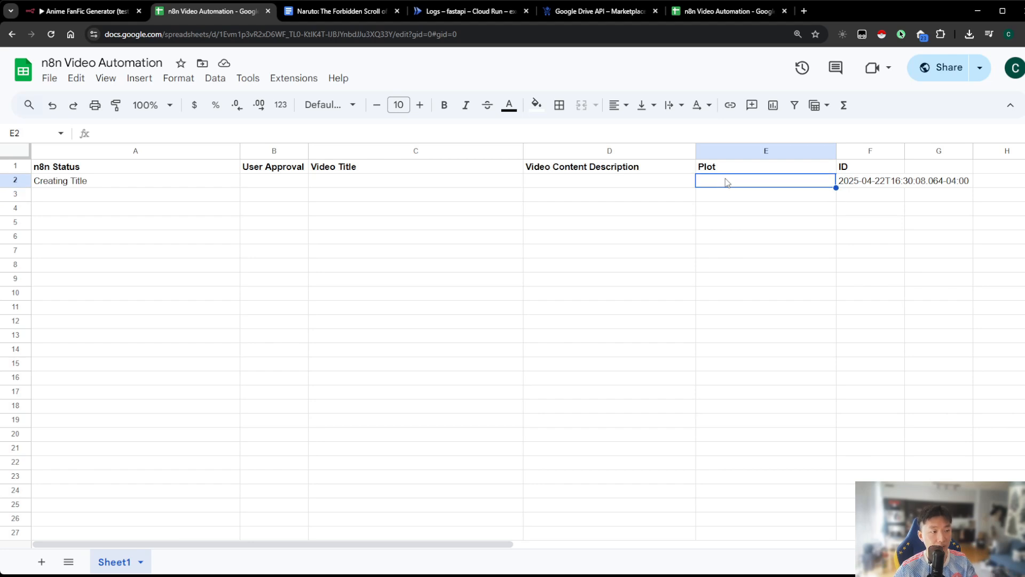
# Back in the n8n workflow, insert a Google Sheets node with the Get row(s) in sheet action between Google Sheets and Polly
pyautogui.click(86, 11)
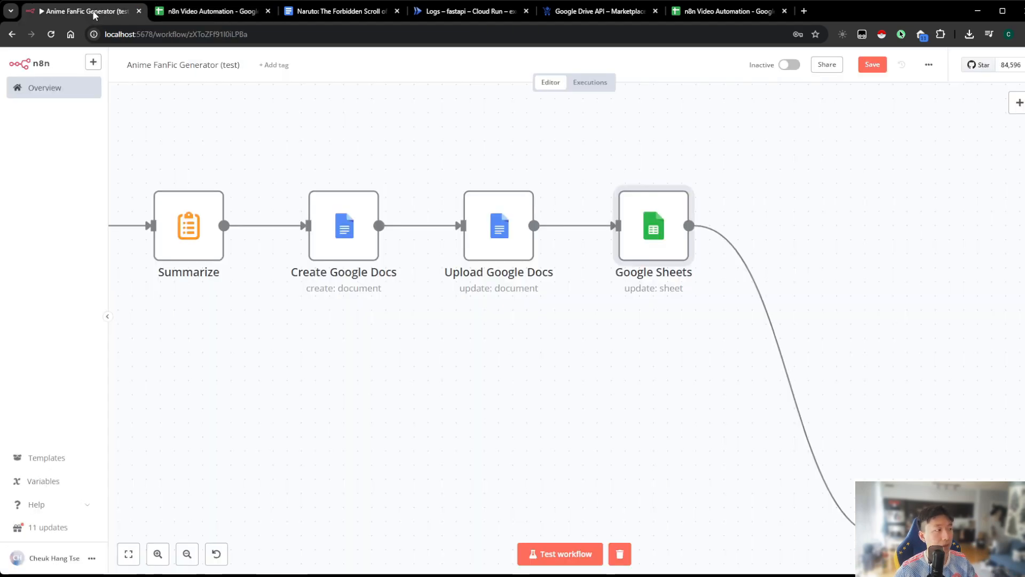
pyautogui.hscroll(2, 825, 277)
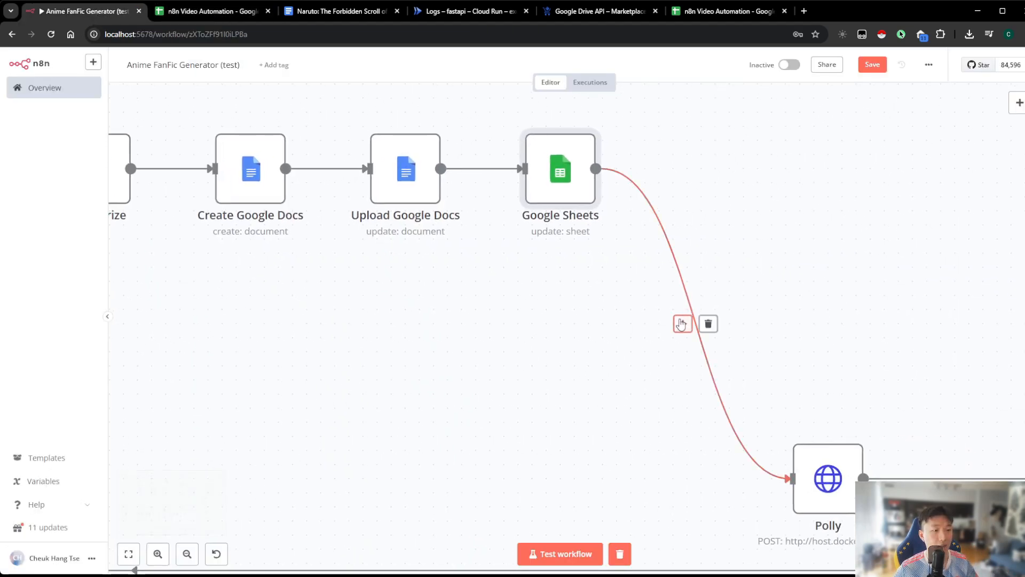
pyautogui.click(682, 323)
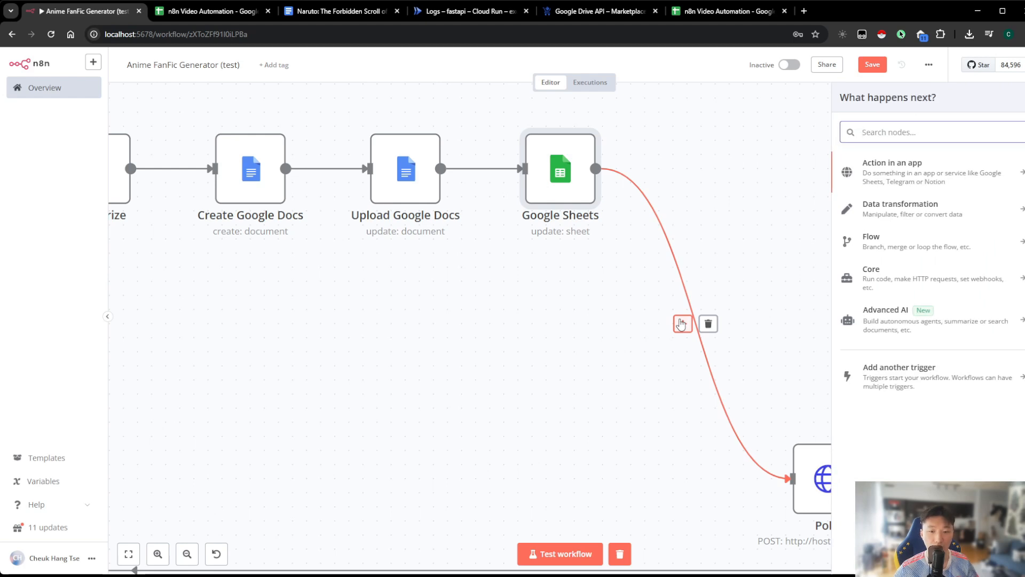
pyautogui.write('google')
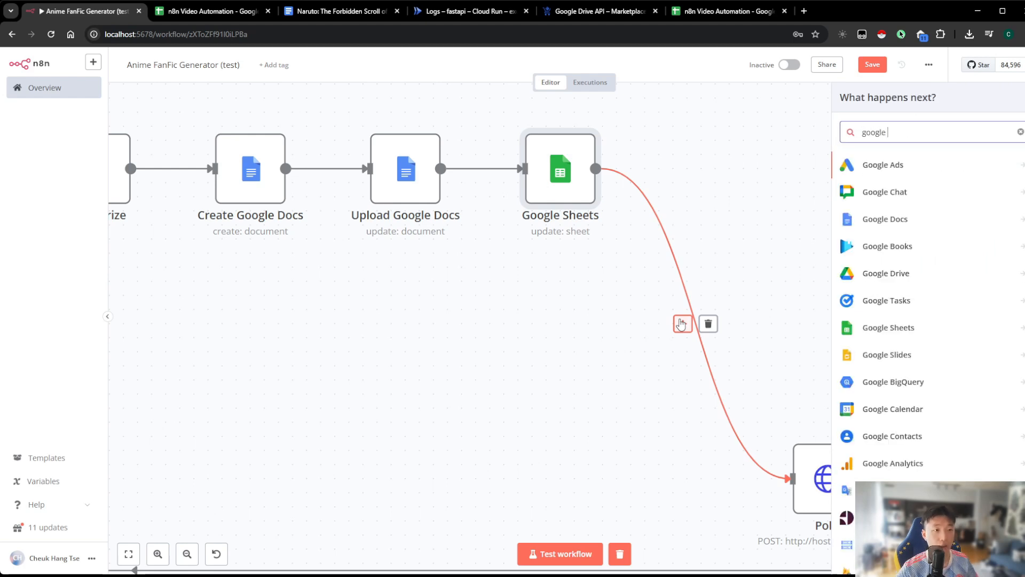
pyautogui.write(' shee')
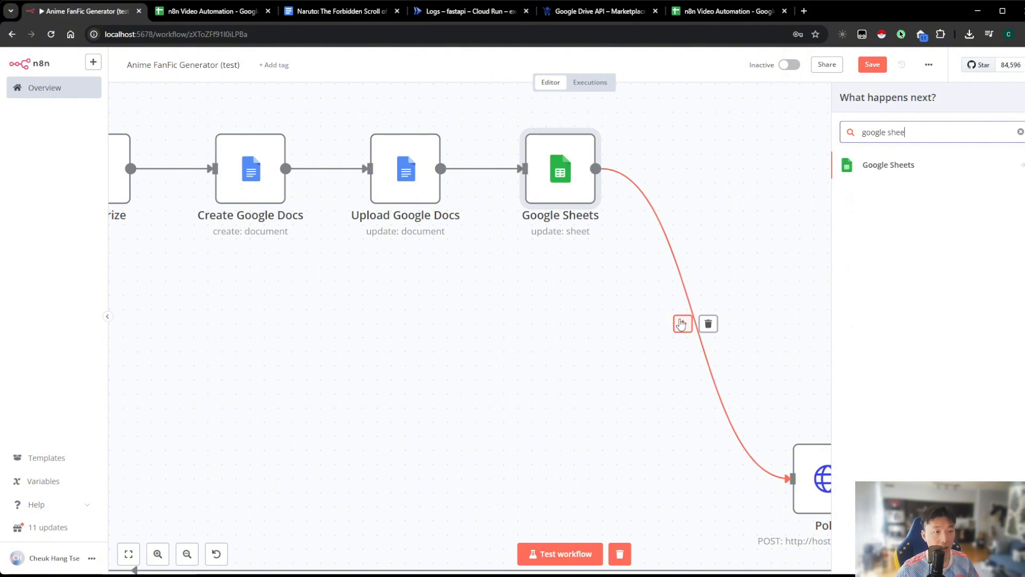
pyautogui.click(892, 165)
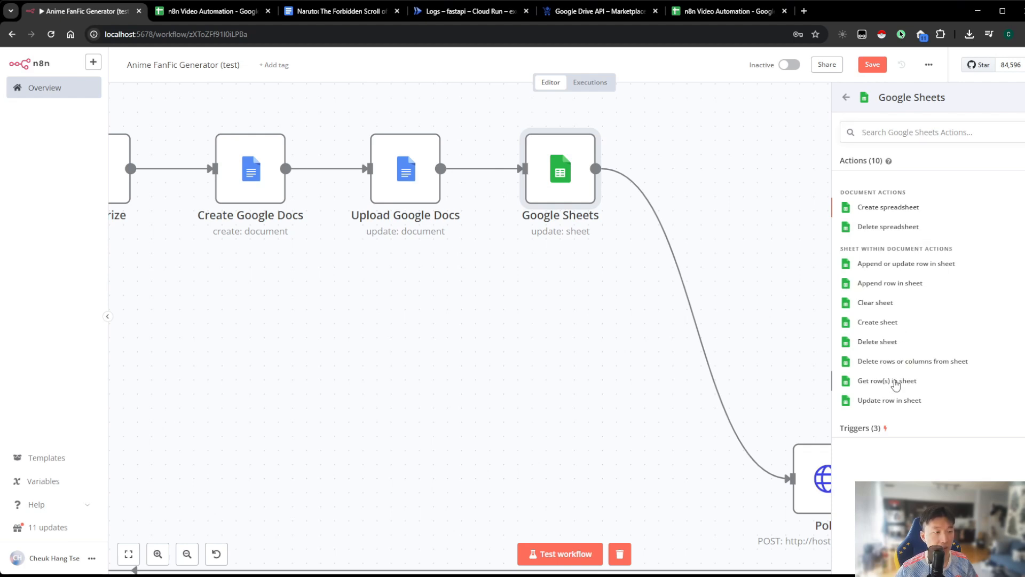
pyautogui.click(886, 380)
# Rename the new Get Row(s) node as Check Google Sheets
pyautogui.click(457, 81)
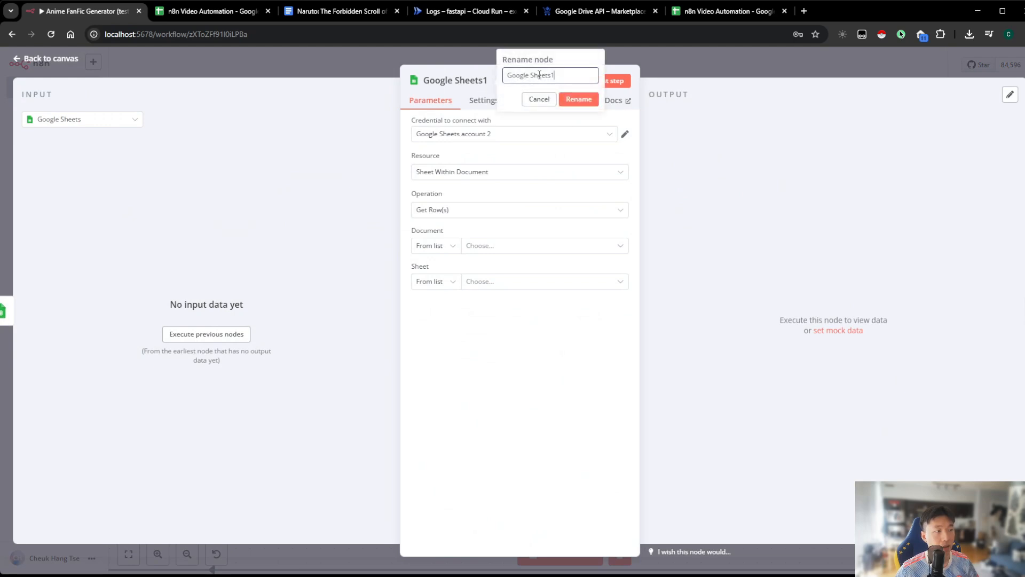
pyautogui.moveTo(554, 75); pyautogui.dragTo(479, 78)
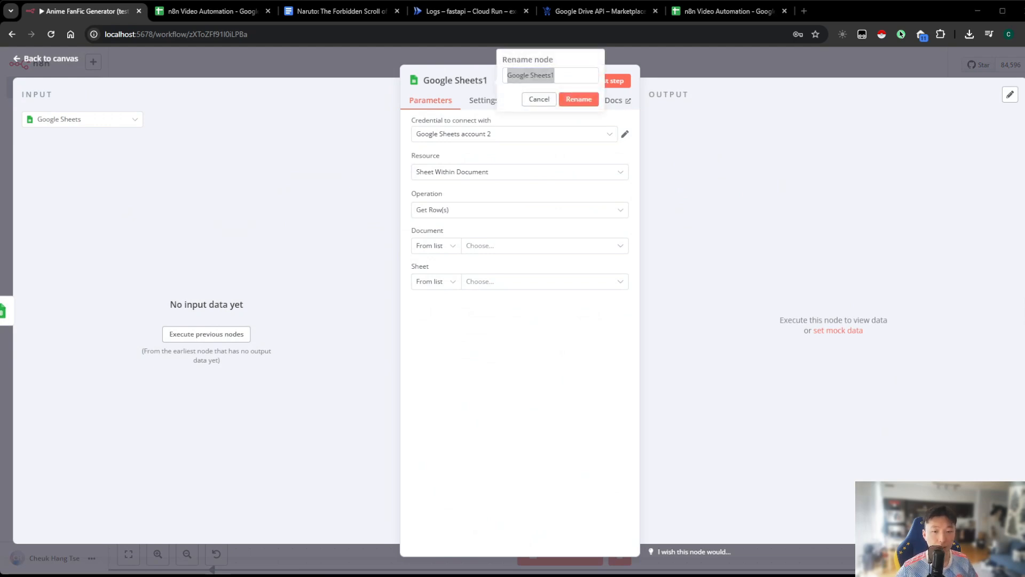
pyautogui.click(566, 79)
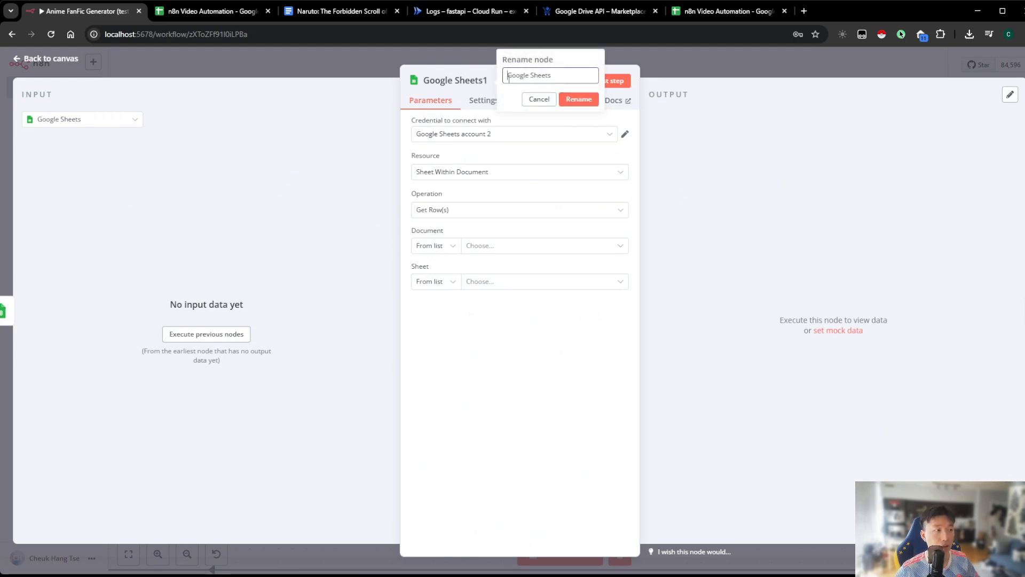
pyautogui.write('Check')
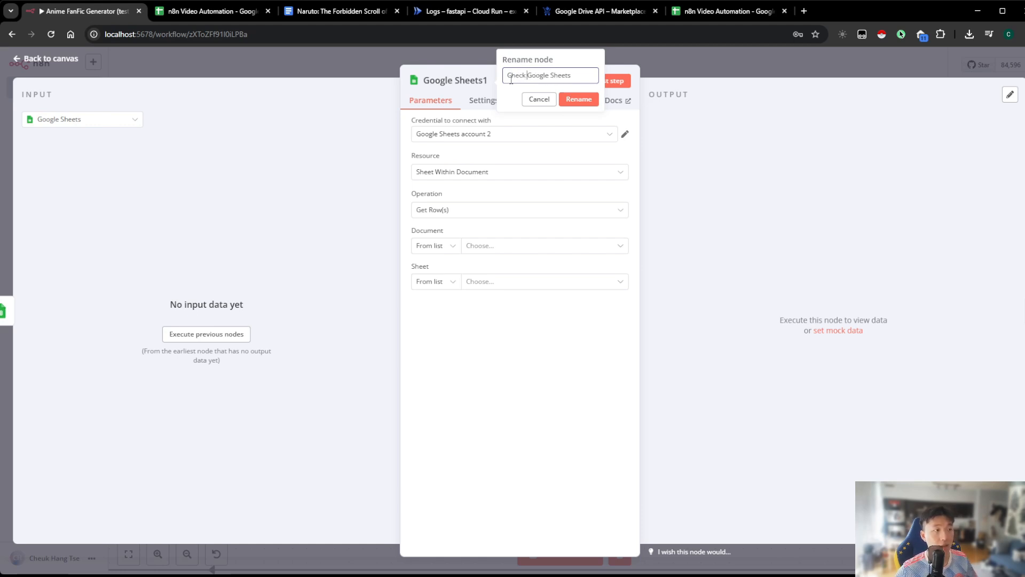
pyautogui.click(585, 99)
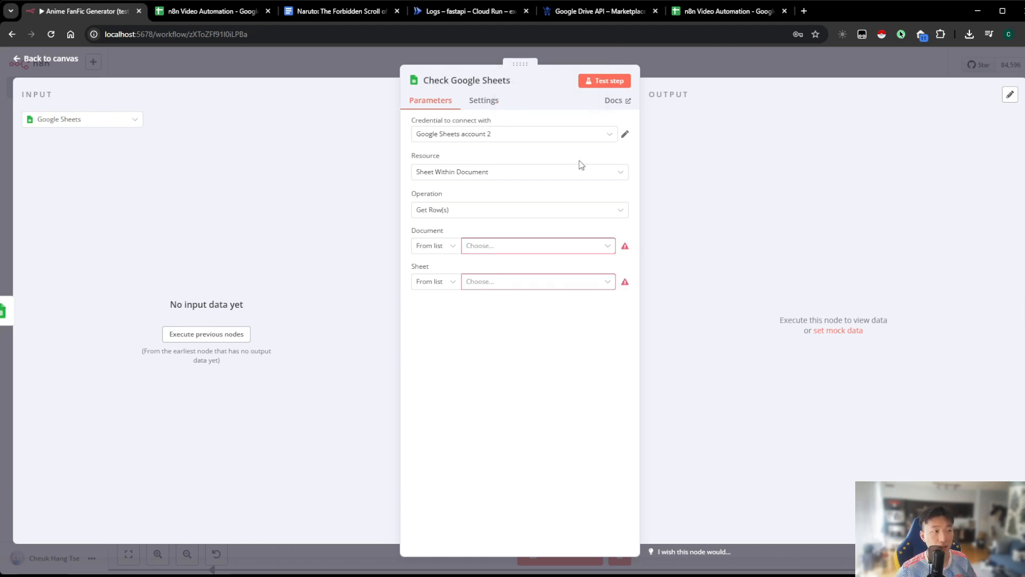
# Point the Check Google Sheets node to the n8n Video Automation document and its Sheet1
pyautogui.click(487, 253)
pyautogui.click(481, 291)
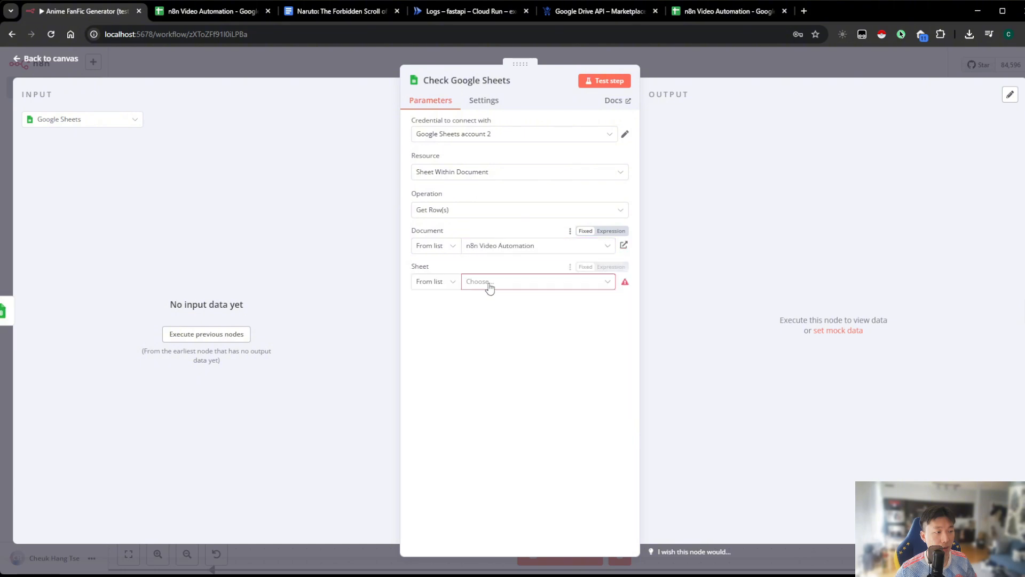
pyautogui.click(490, 288)
pyautogui.click(460, 312)
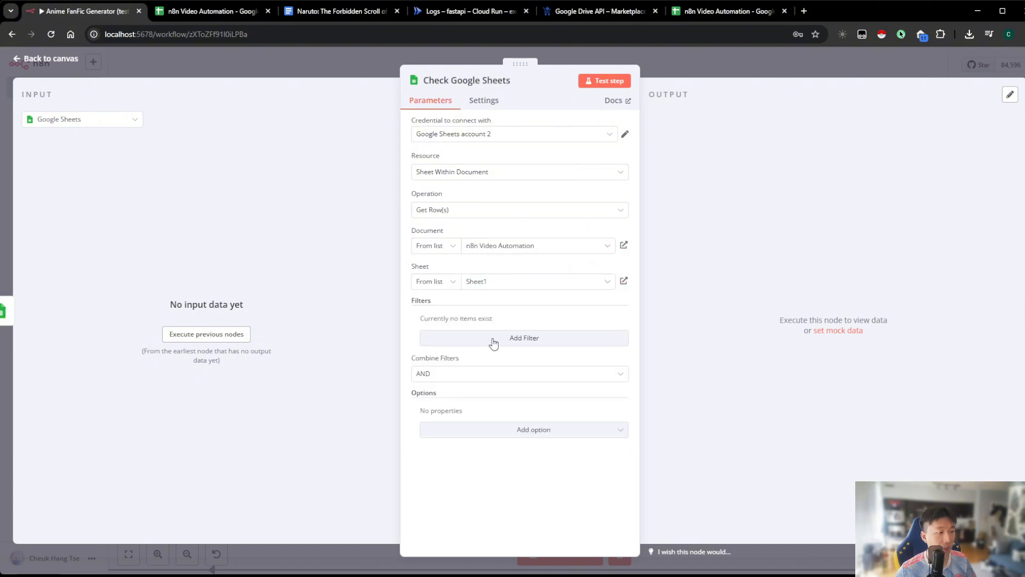
# Add a filter on the ID column with the expression {{ $('Date & Time').last().json.currentDate }} and return to the canvas
pyautogui.click(494, 343)
pyautogui.click(467, 335)
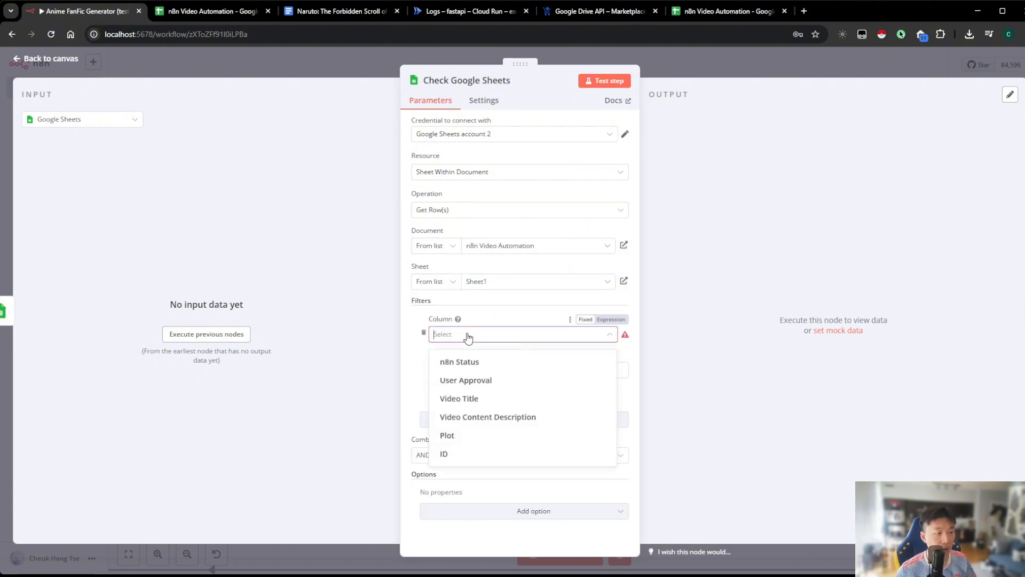
pyautogui.click(479, 451)
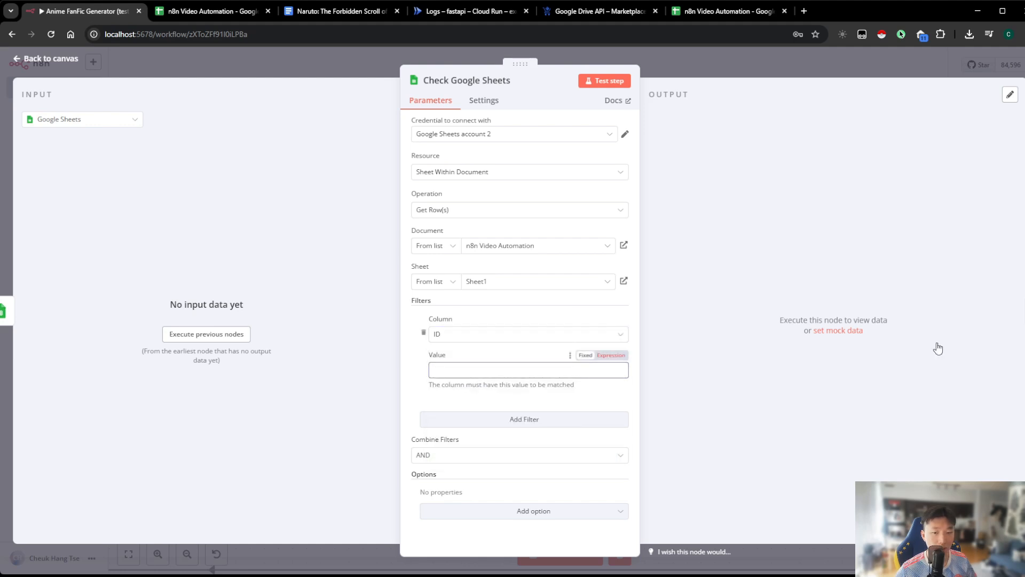
pyautogui.click(573, 370)
pyautogui.write("{{ $('Date & Time').last().json.currentDate }}")
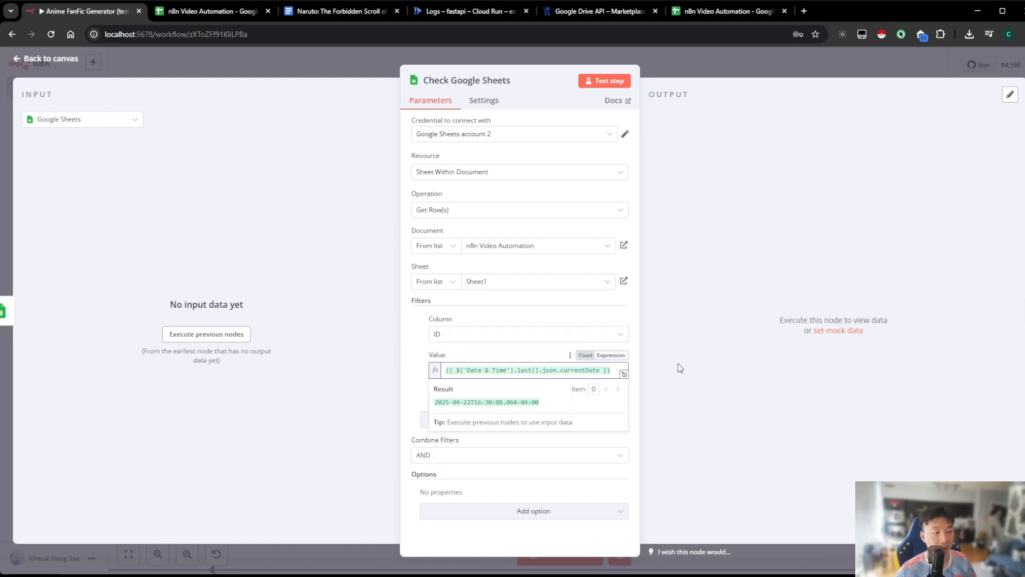
pyautogui.click(679, 367)
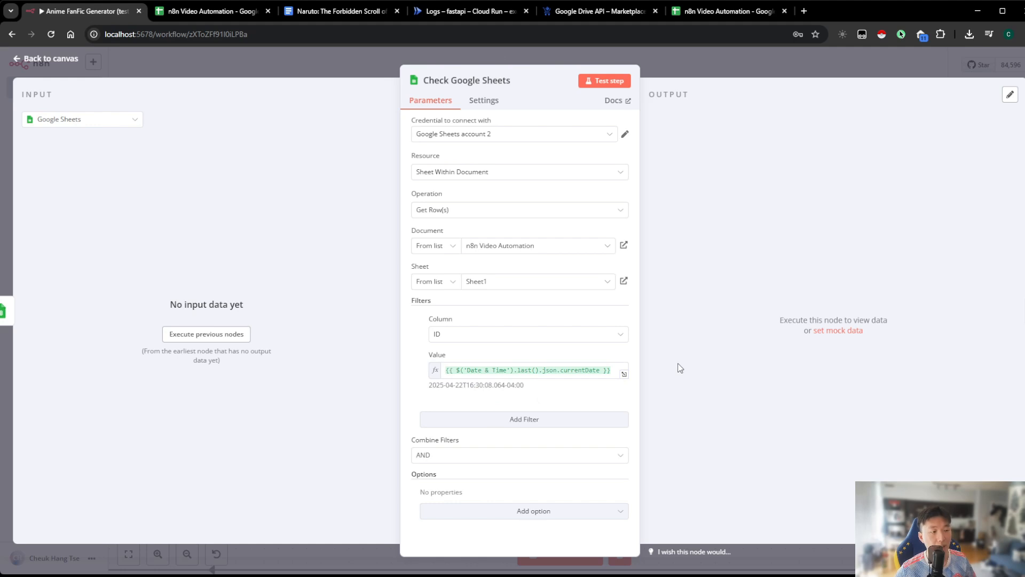
pyautogui.click(327, 64)
# Review the status, approval, title, description and plot cells of row 2 in the n8n Video Automation spreadsheet
pyautogui.scroll(2, 488, 142)
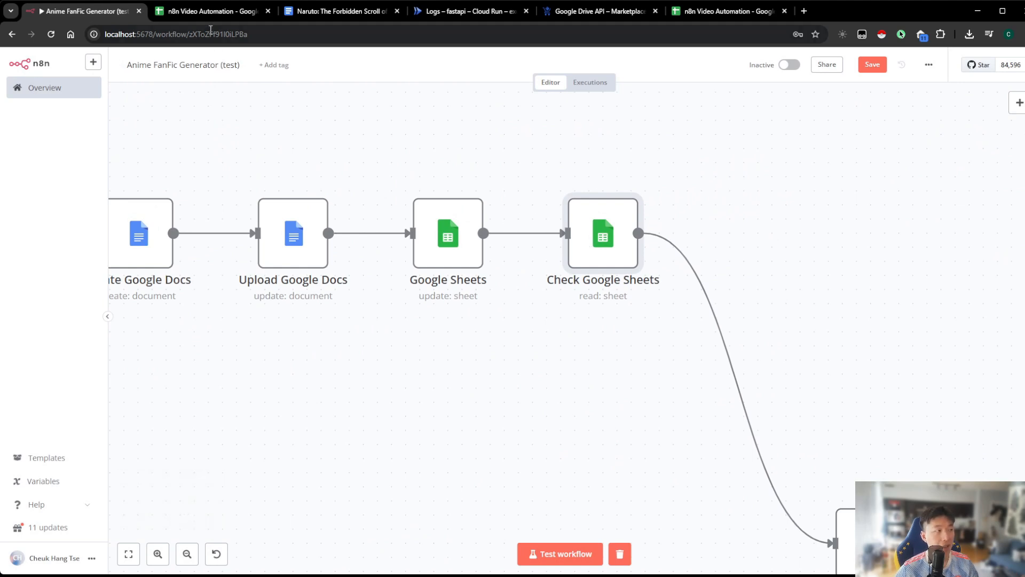
pyautogui.click(213, 13)
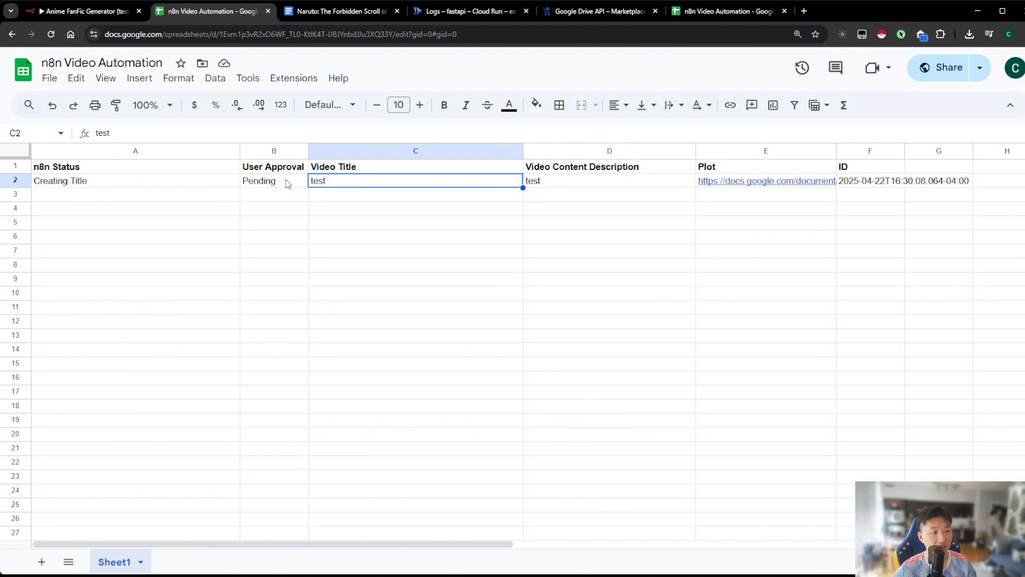
pyautogui.click(82, 11)
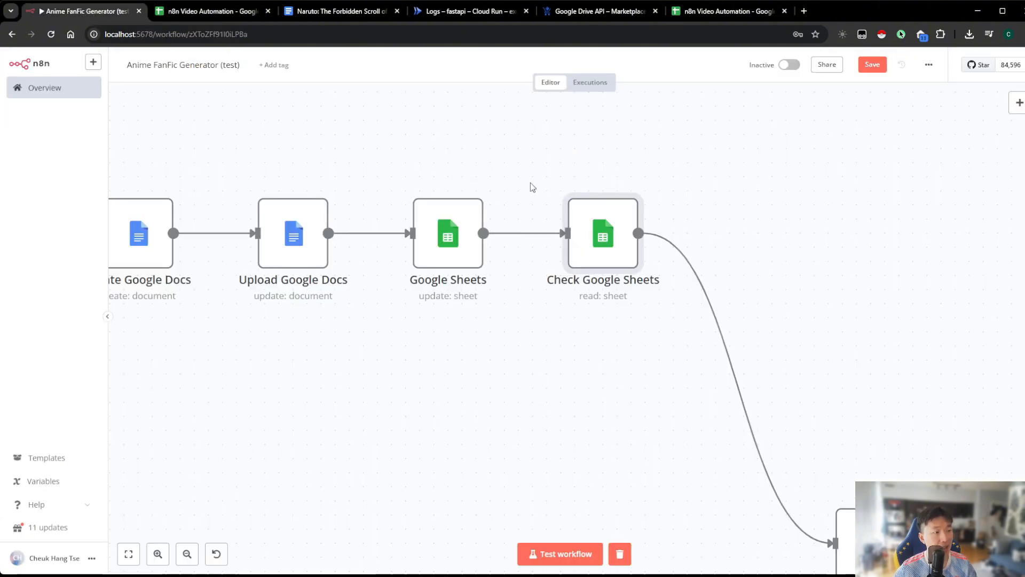
# Review the ID, n8n Status, User Approval and Plot values mapped in the Google Sheets update node
pyautogui.scroll(-3, 437, 405)
pyautogui.doubleClick(534, 313)
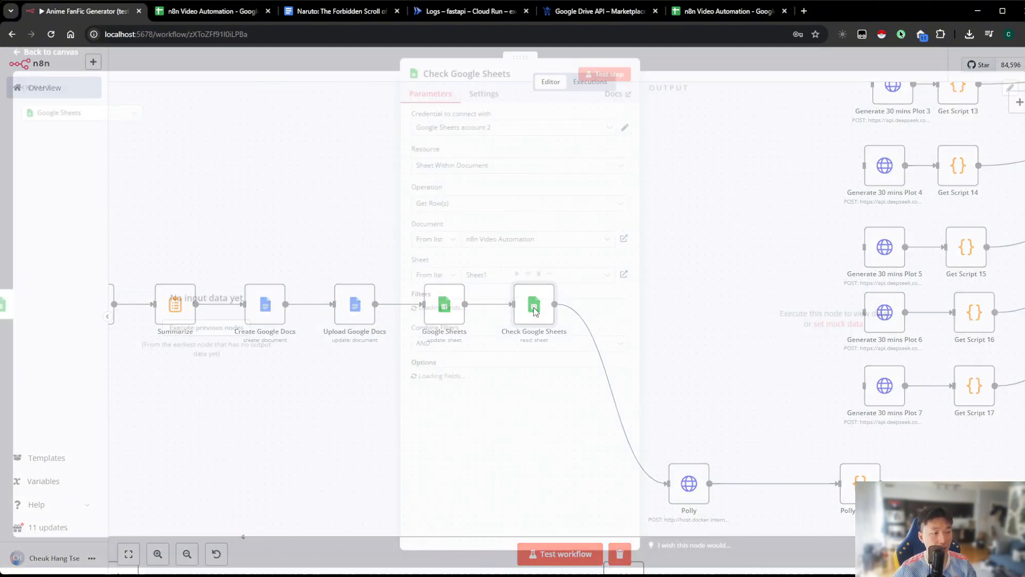
pyautogui.press('Escape')
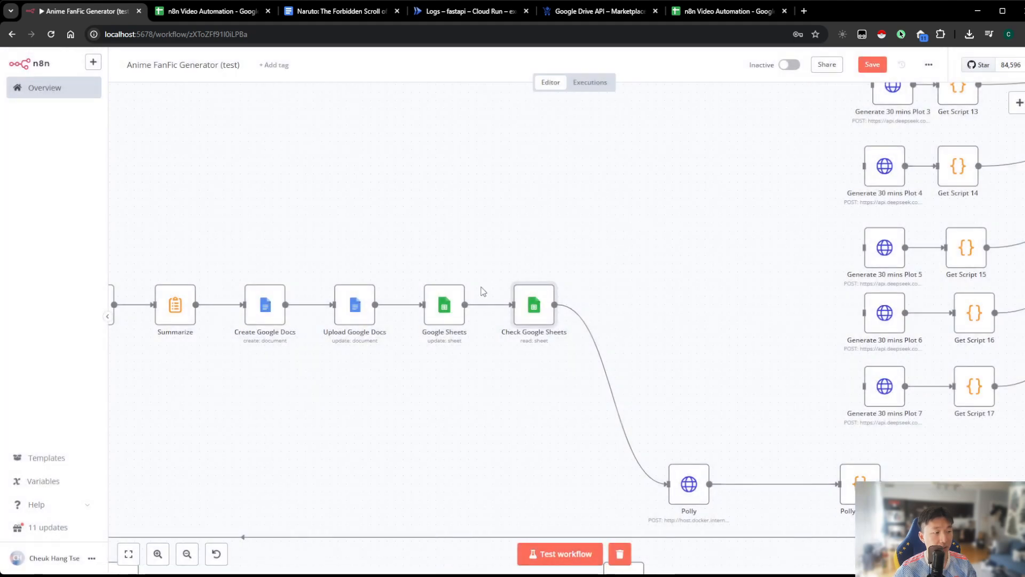
pyautogui.doubleClick(451, 308)
pyautogui.scroll(-3, 451, 308)
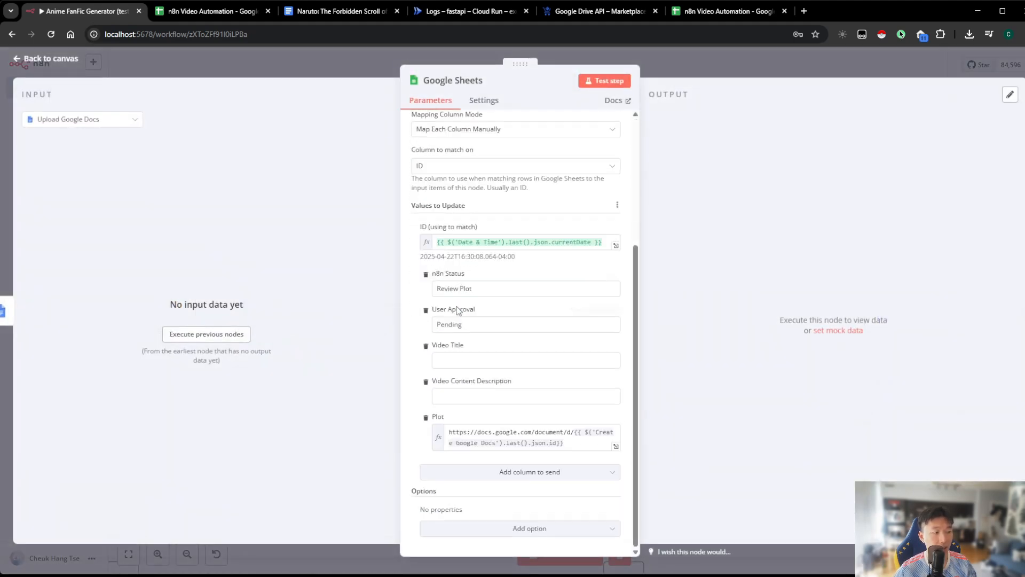
pyautogui.click(568, 444)
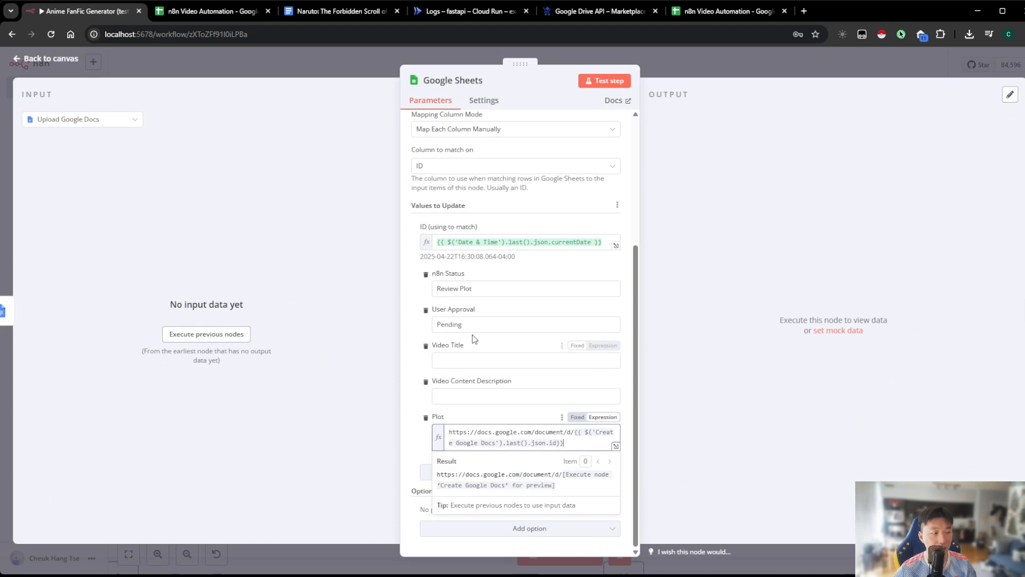
pyautogui.click(474, 324)
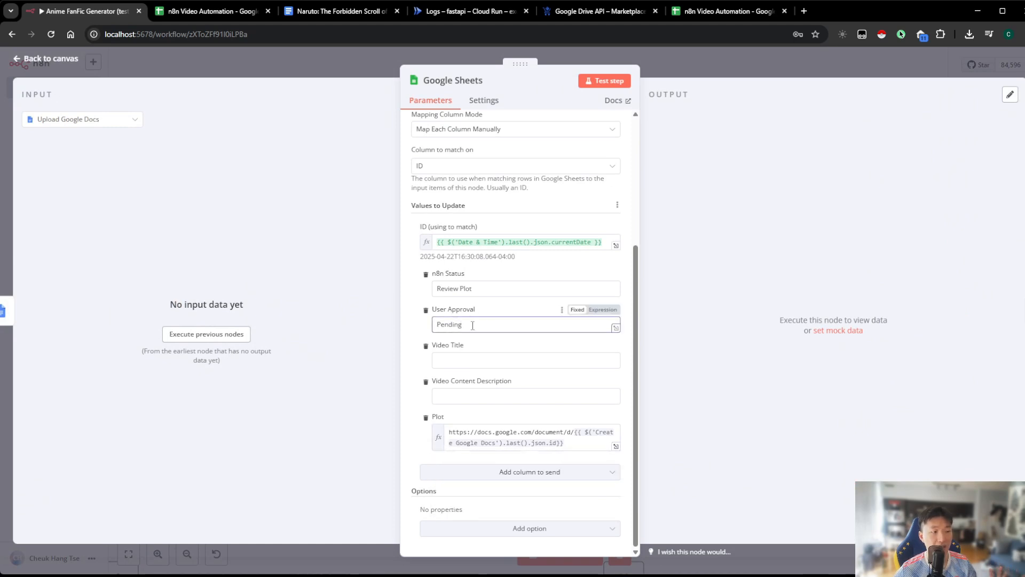
pyautogui.click(500, 288)
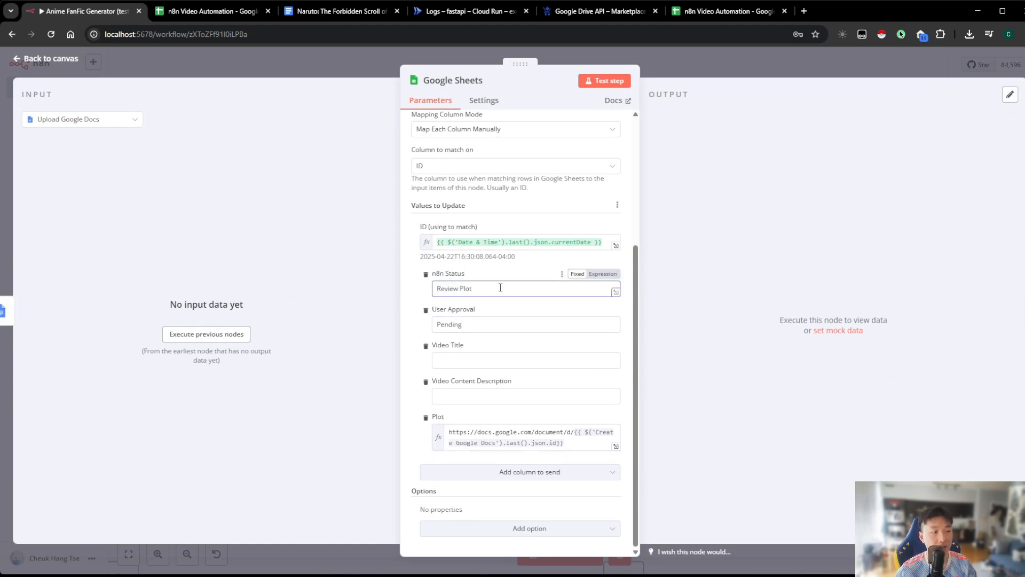
# In the n8n Video Automation spreadsheet, set the n8n Status of row 2 to Review Plot
pyautogui.click(211, 11)
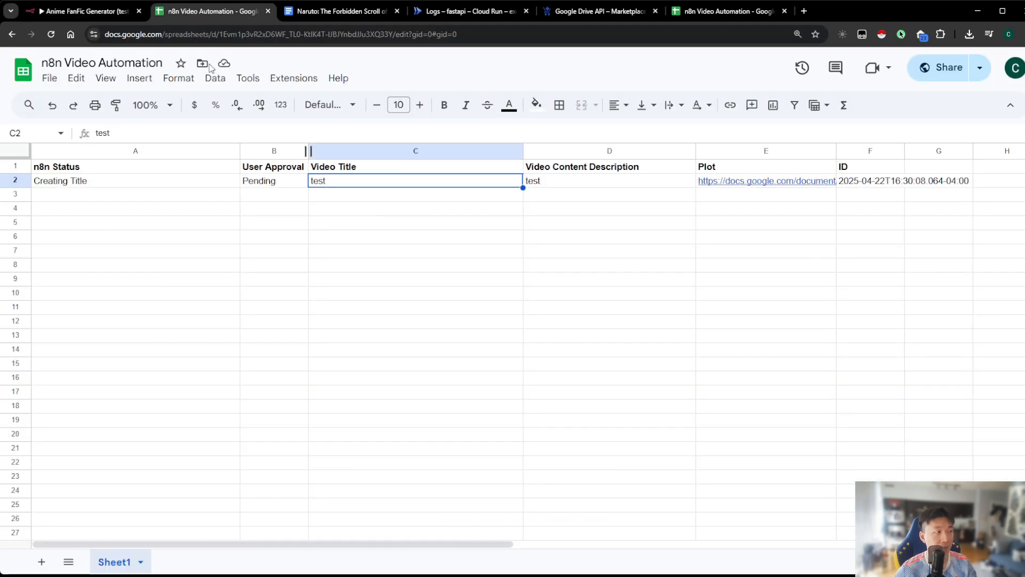
pyautogui.click(135, 182)
pyautogui.write('Rei')
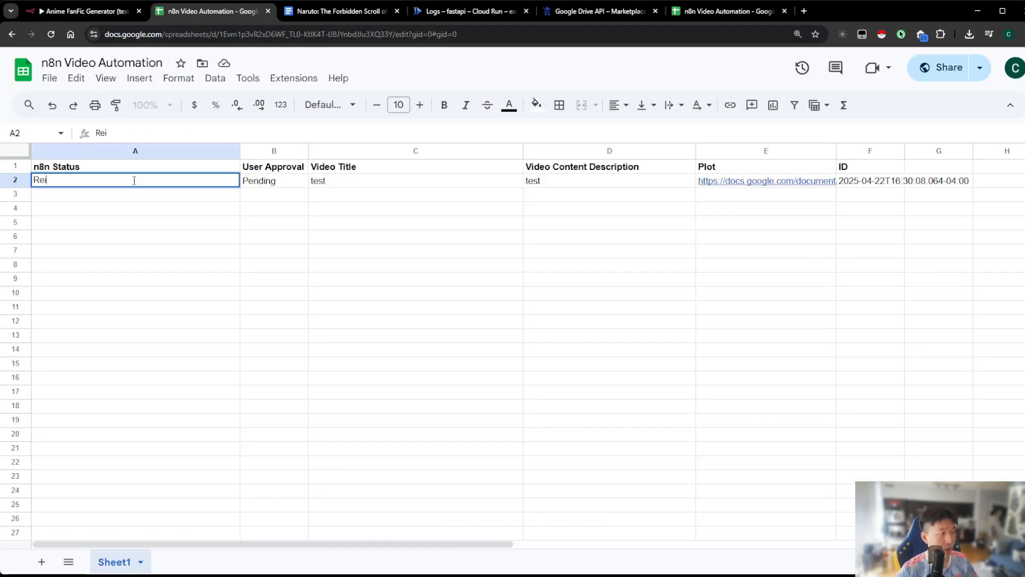
pyautogui.write('view Plot')
pyautogui.press('Return')
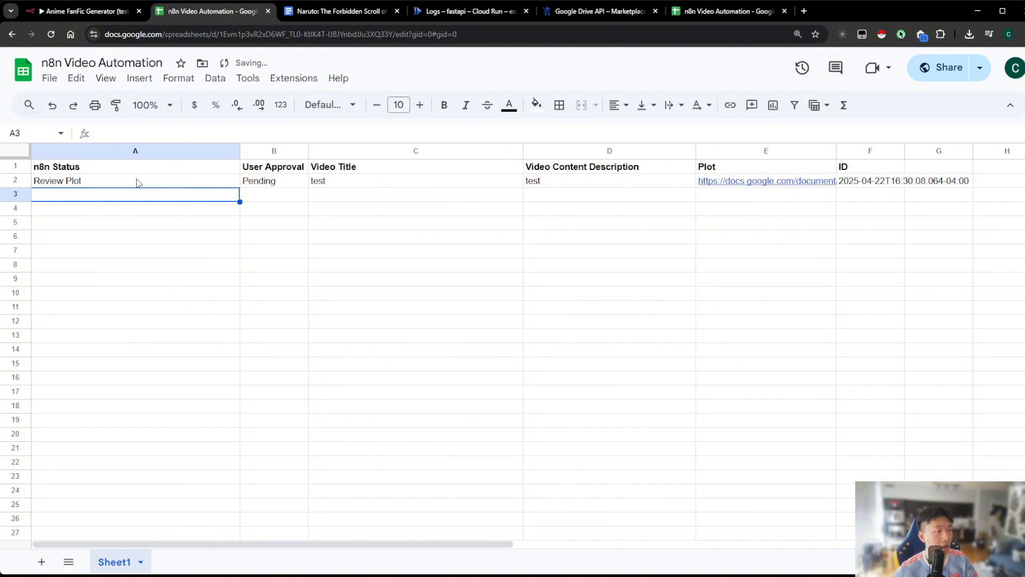
pyautogui.moveTo(138, 183); pyautogui.dragTo(839, 186)
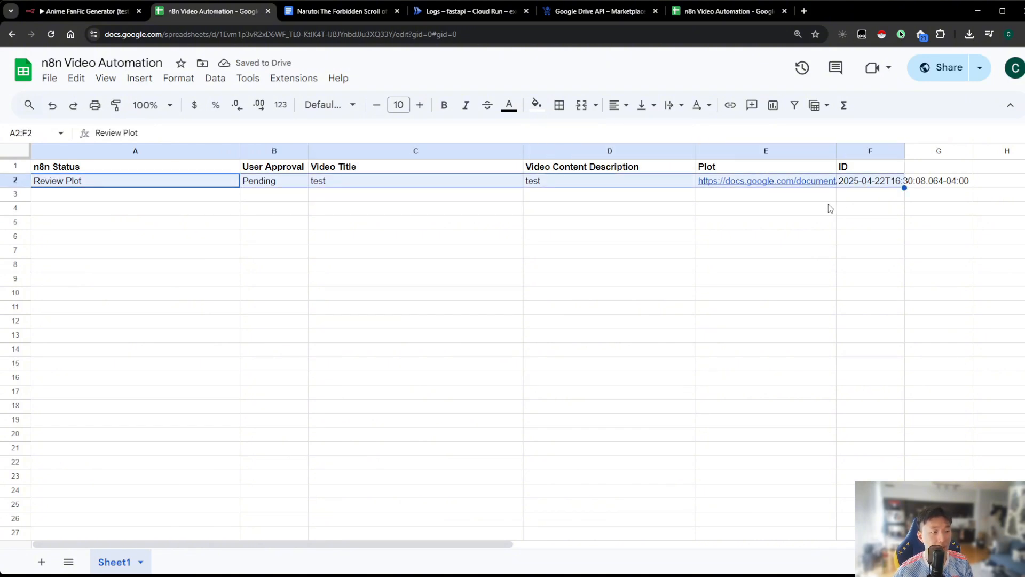
pyautogui.click(444, 223)
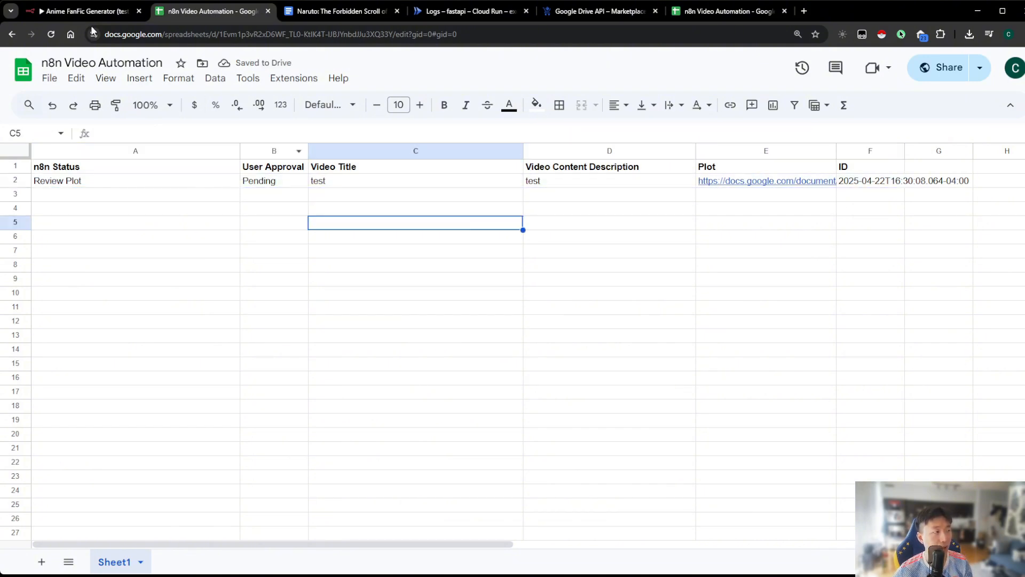
# Set the User Approval cell of row 2 to Approved and preview the document linked in its Plot cell
pyautogui.click(82, 18)
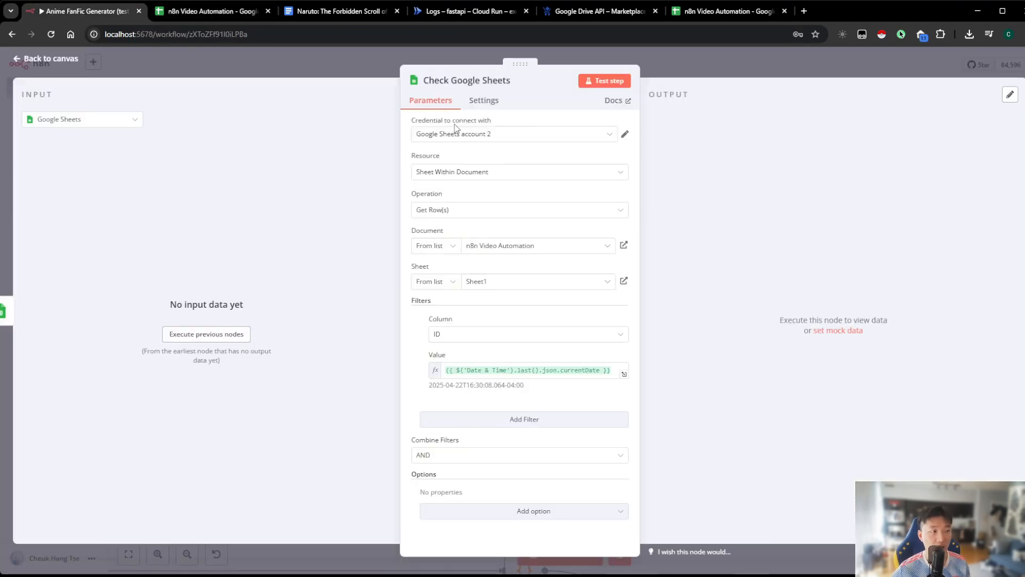
pyautogui.click(239, 12)
pyautogui.click(278, 182)
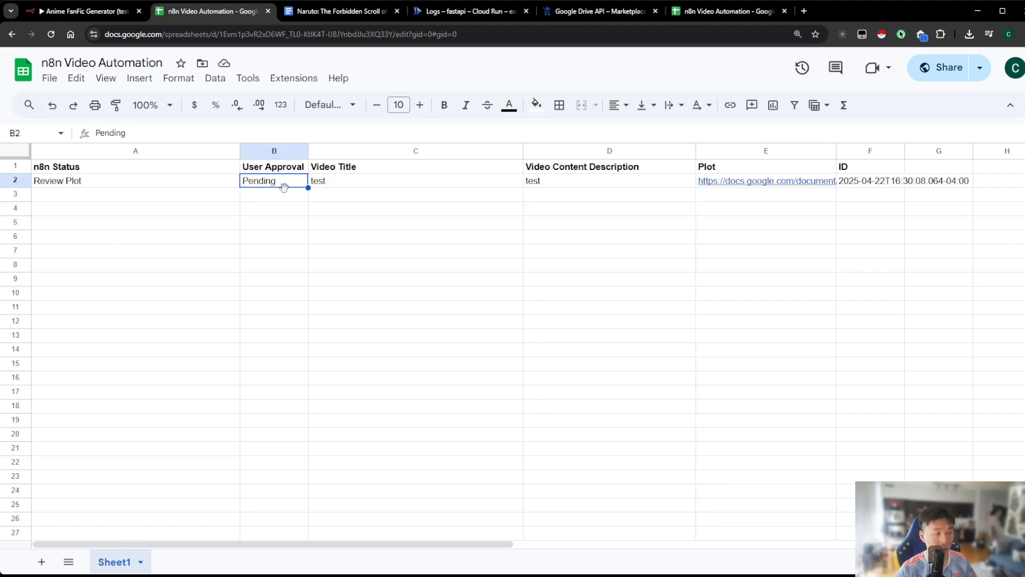
pyautogui.write('Approved')
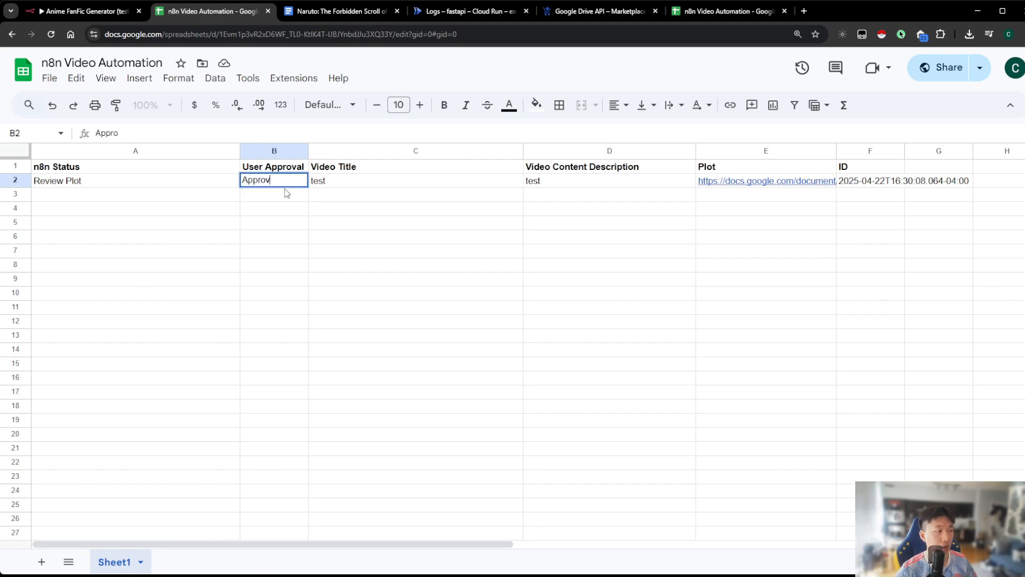
pyautogui.press('Return')
pyautogui.press('Up')
pyautogui.press('Right')
pyautogui.press('Right')
pyautogui.press('Right')
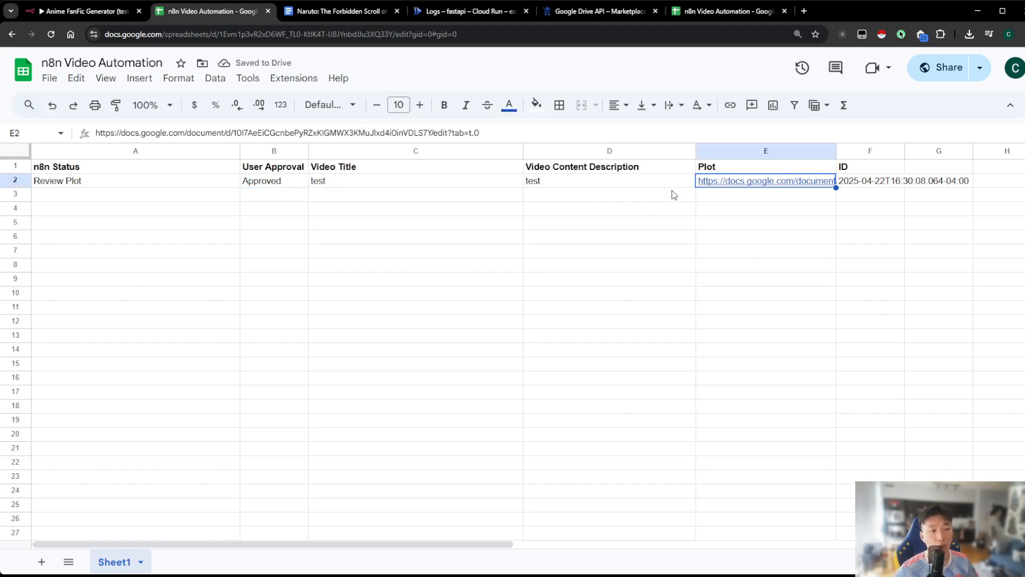
pyautogui.moveTo(725, 184)
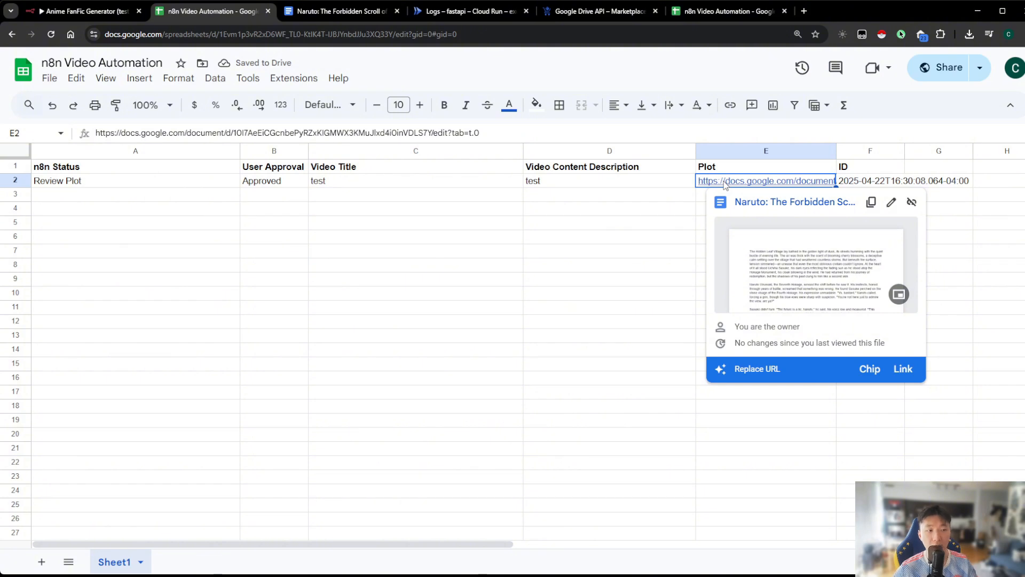
# Change the User Approval cell of row 2 back to Pending
pyautogui.click(274, 182)
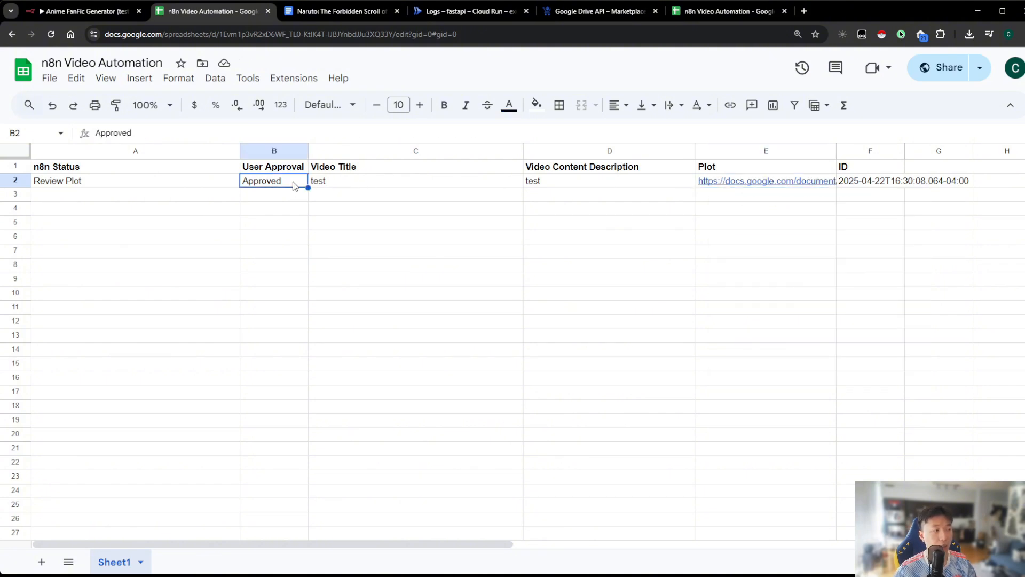
pyautogui.write('Pending')
pyautogui.press('Return')
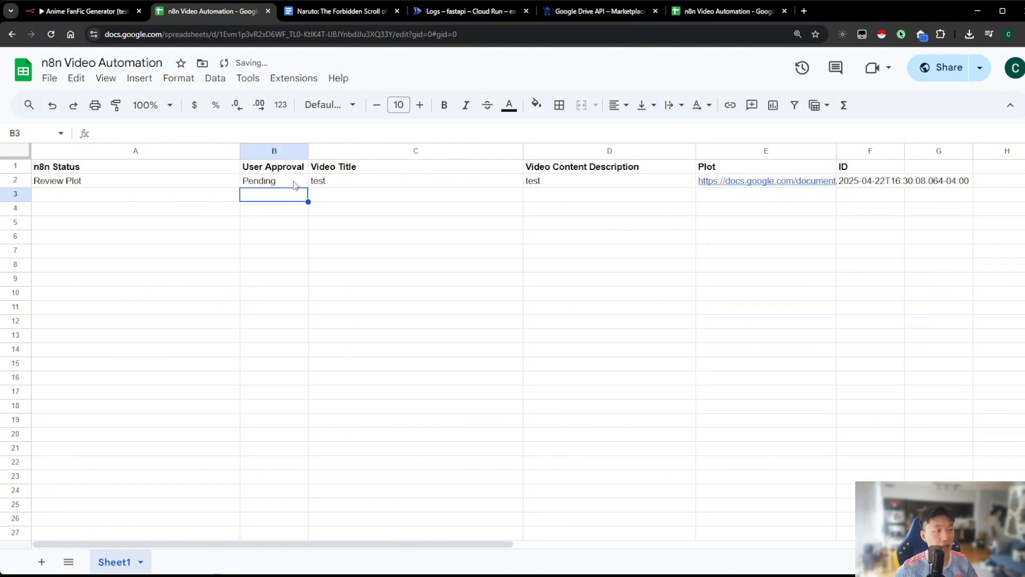
# Mark row 2 as Approved in the User Approval column
pyautogui.click(294, 184)
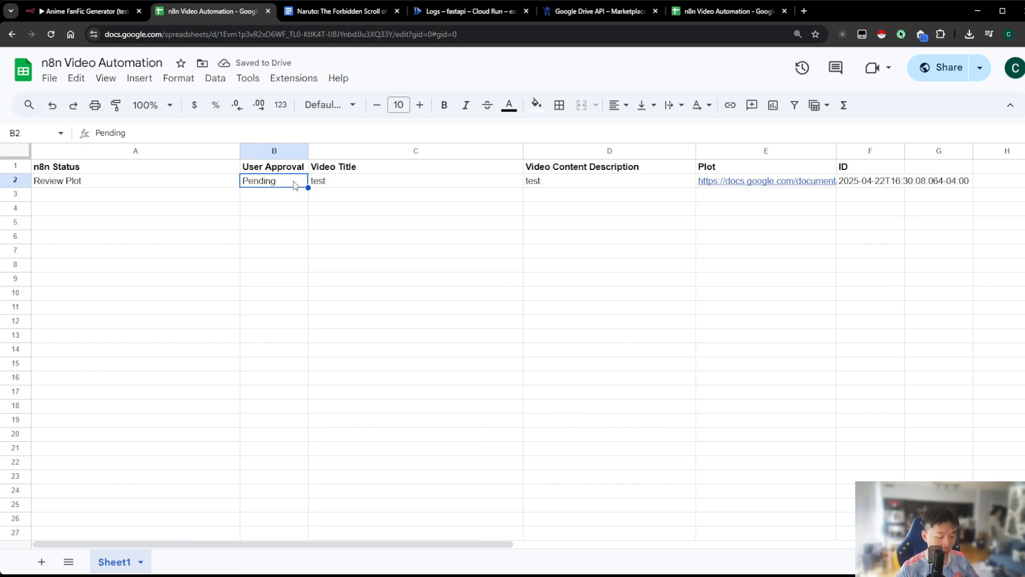
pyautogui.write('Approved')
pyautogui.press('Return')
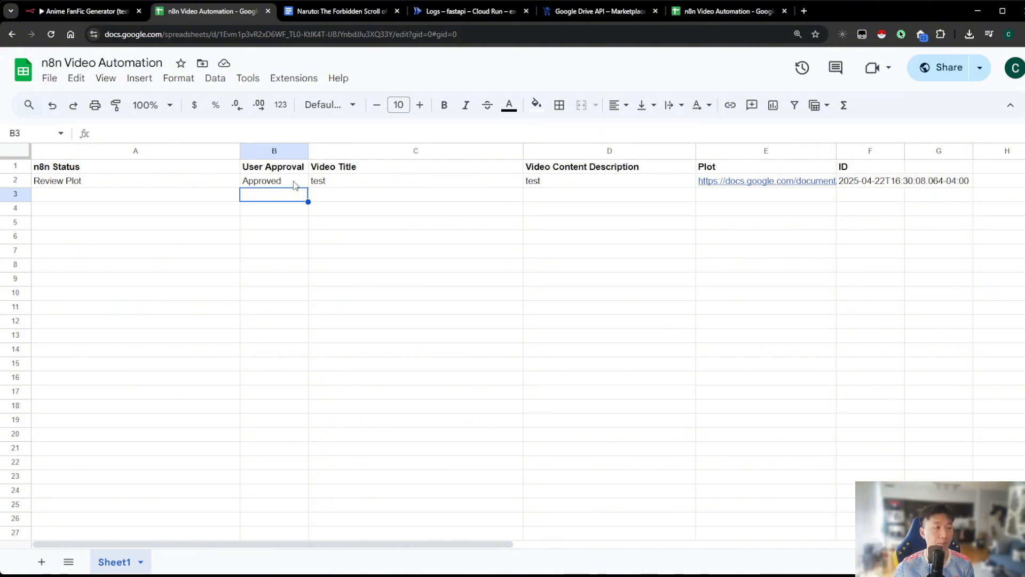
pyautogui.click(295, 185)
# Return to the Anime FanFic Generator workflow and insert an If node between Check Google Sheets and Polly
pyautogui.click(108, 15)
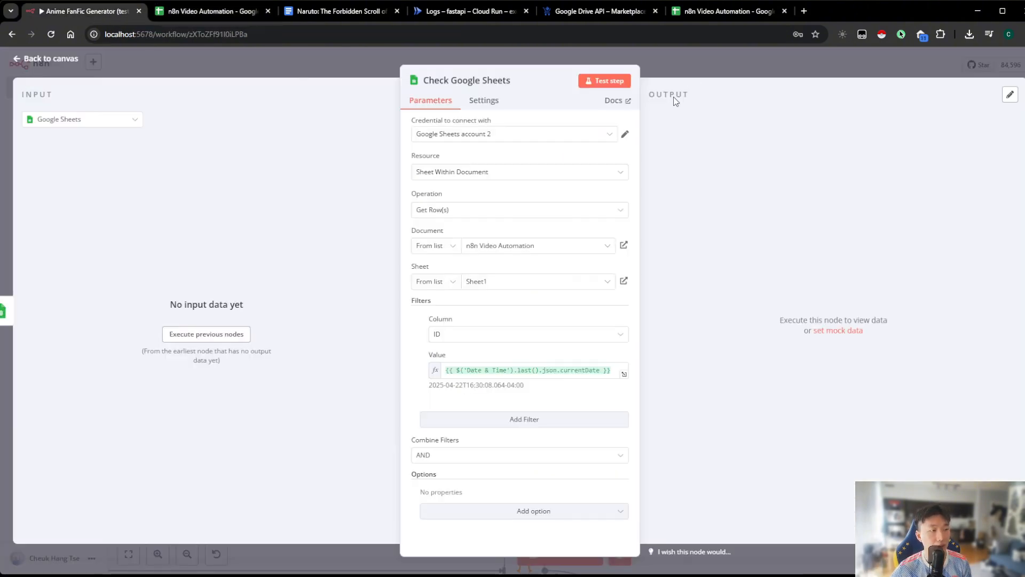
pyautogui.press('Escape')
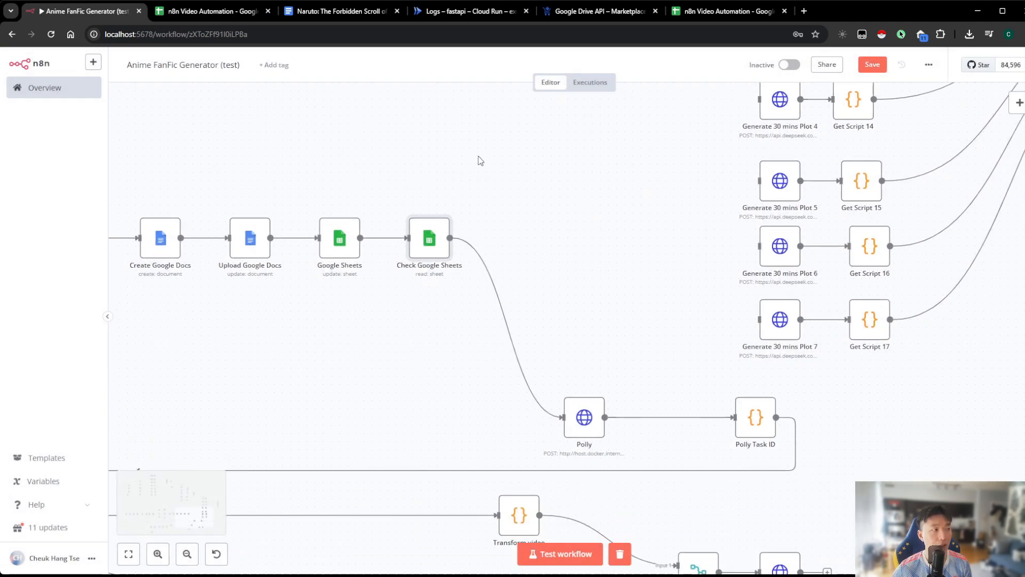
pyautogui.click(224, 12)
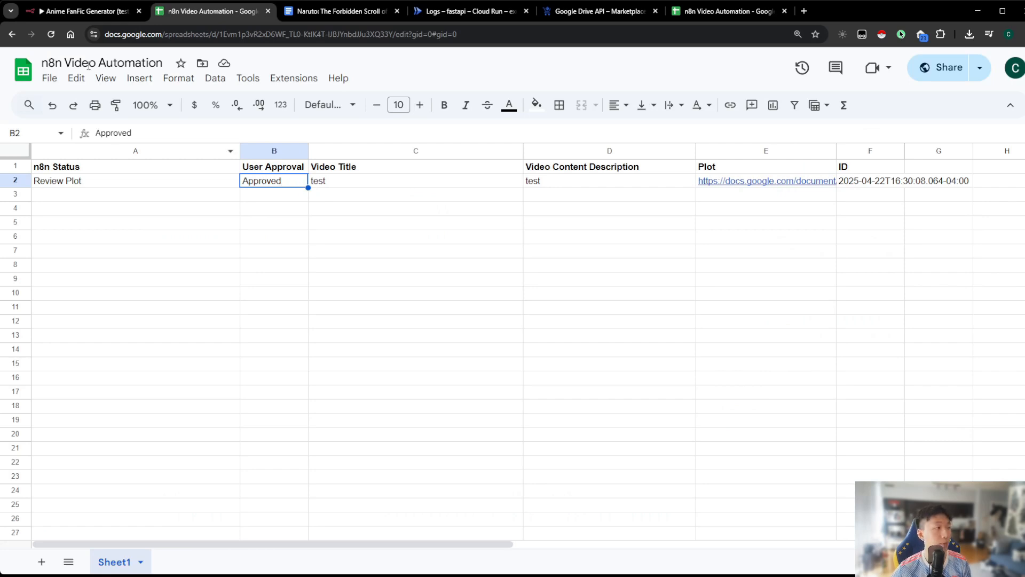
pyautogui.click(78, 11)
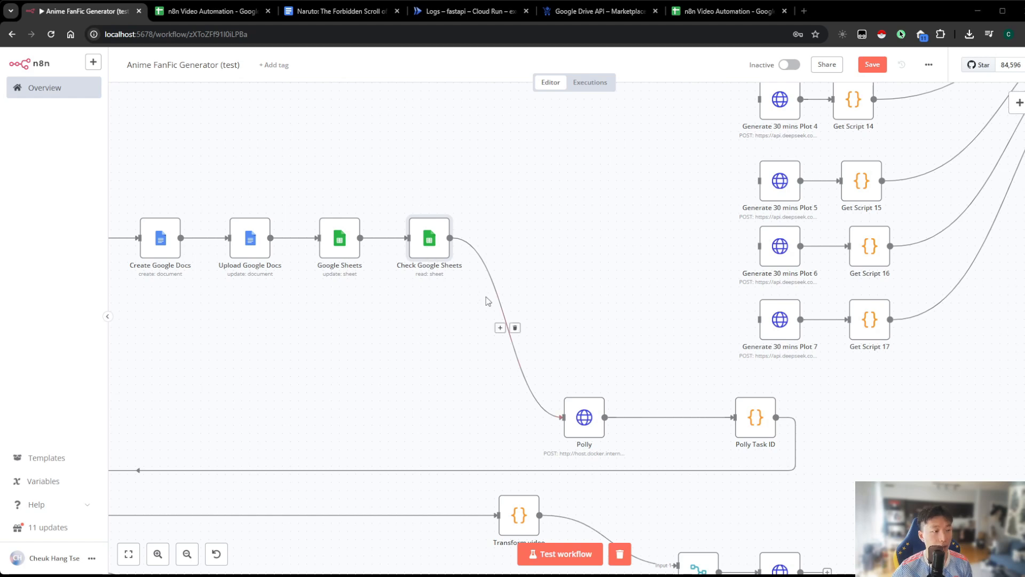
pyautogui.click(499, 328)
pyautogui.write('if')
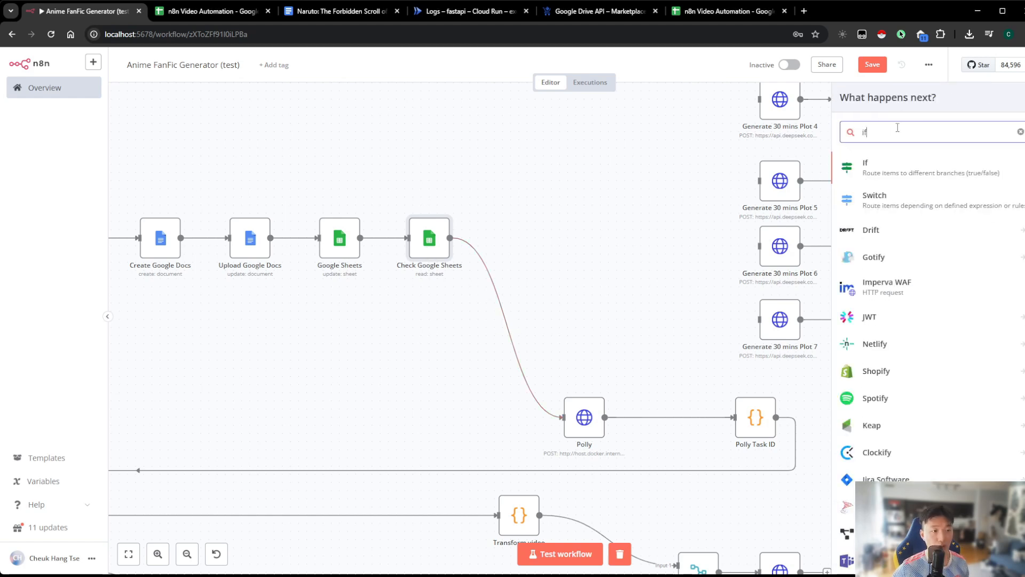
pyautogui.click(886, 170)
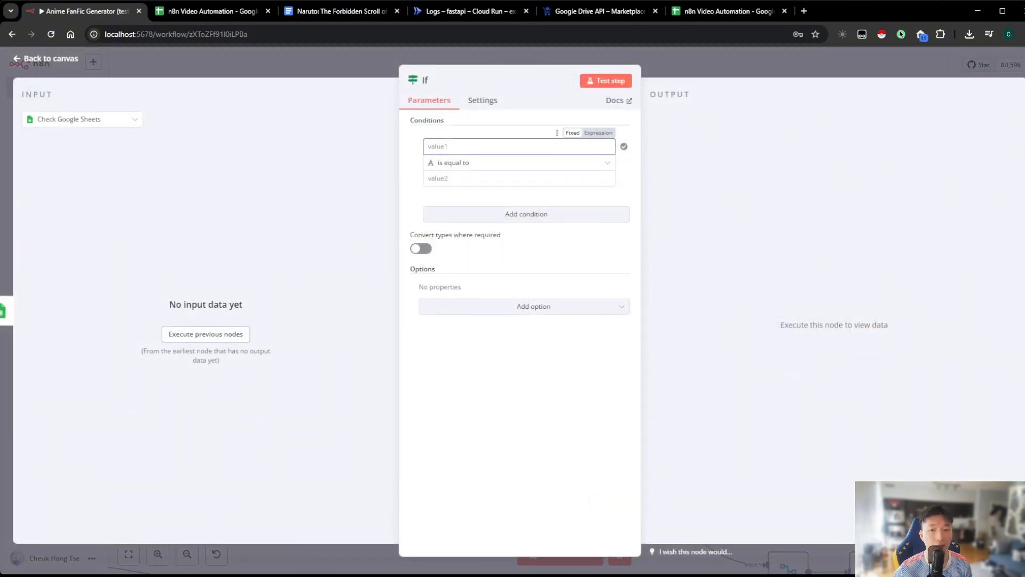
# Set the If condition to the expression {{ $json['User Approval'] }} is equal to Approved and return to the canvas
pyautogui.click(598, 132)
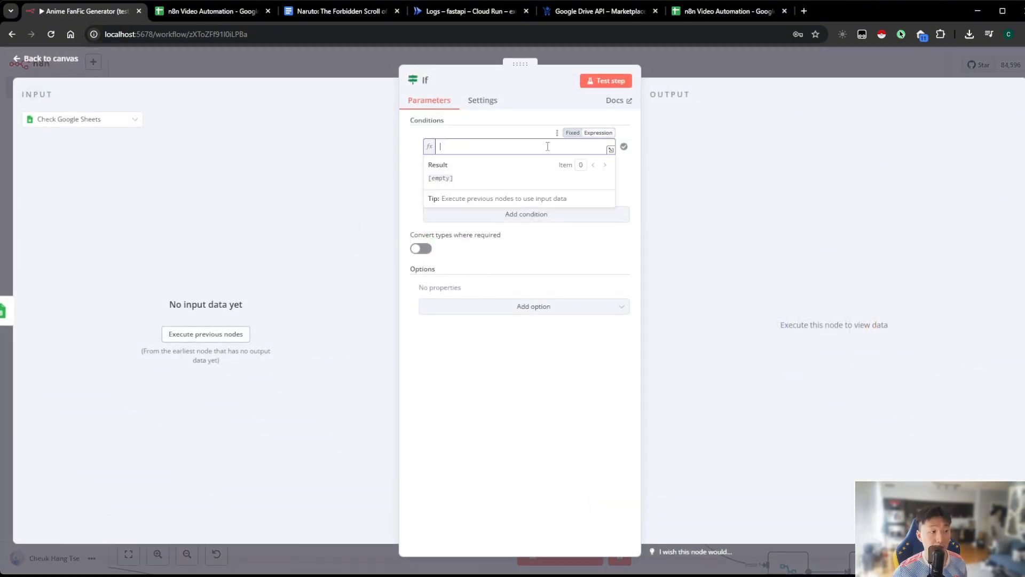
pyautogui.write("{{ $json['User Approval'] }}")
pyautogui.click(678, 160)
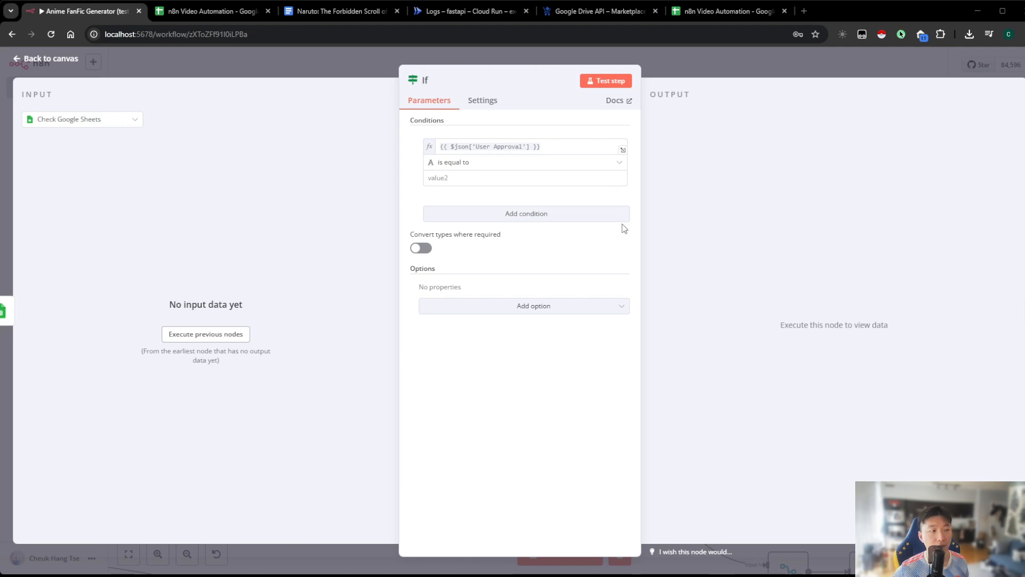
pyautogui.write('Approved')
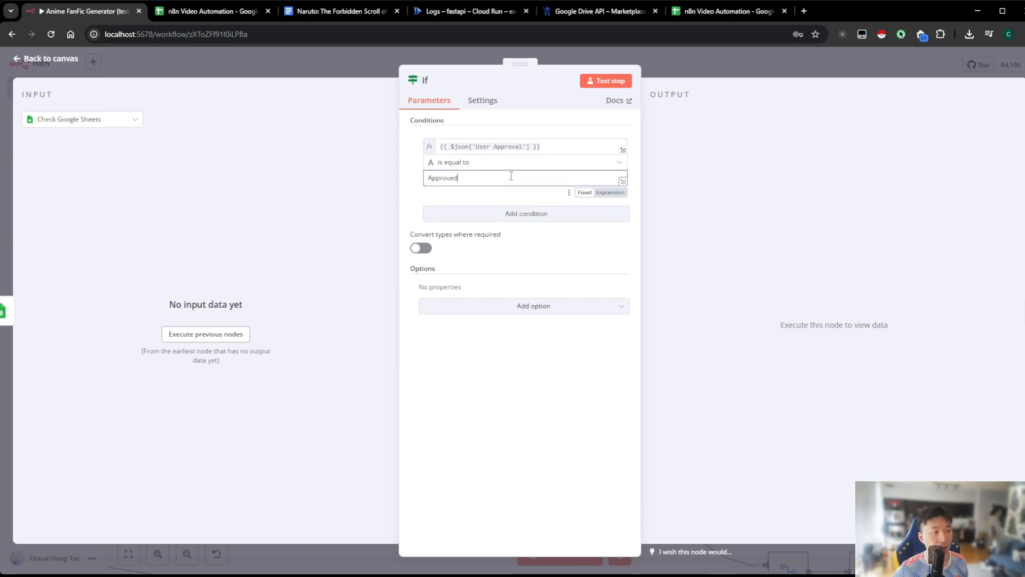
pyautogui.click(685, 184)
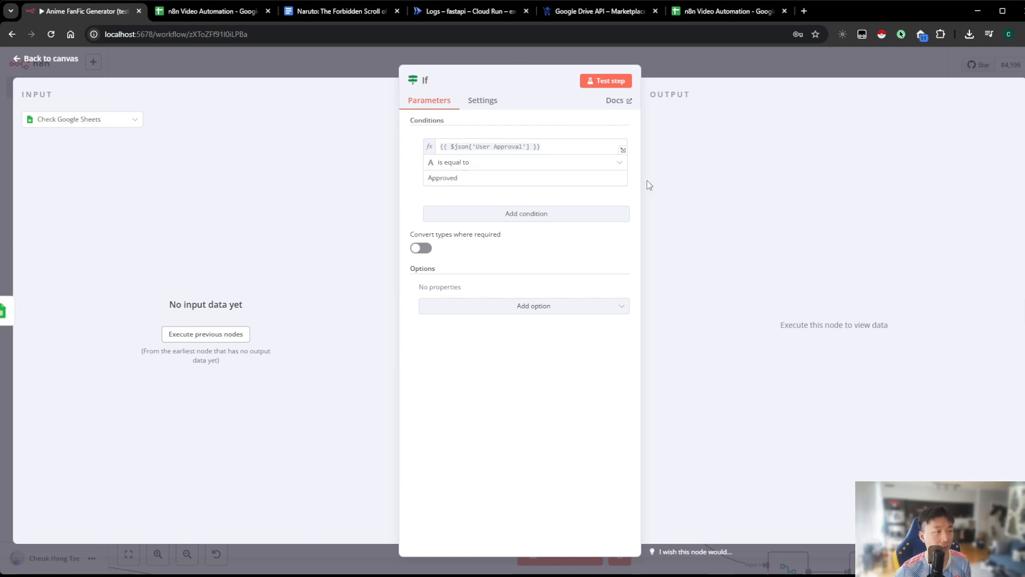
pyautogui.press('Escape')
# Place the Polly node beside the If node, level with its true output
pyautogui.click(694, 238)
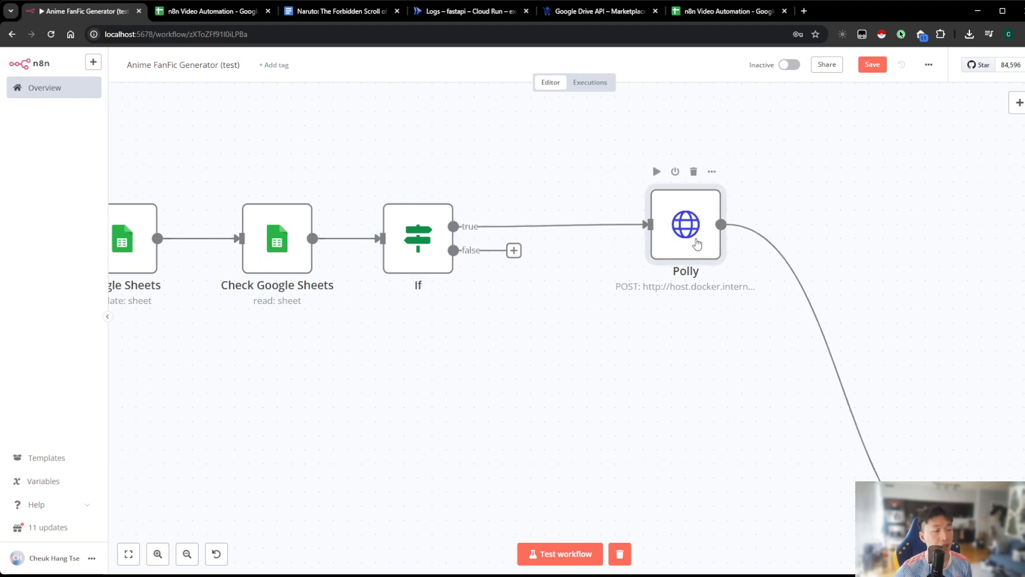
pyautogui.moveTo(441, 306); pyautogui.dragTo(538, 306)
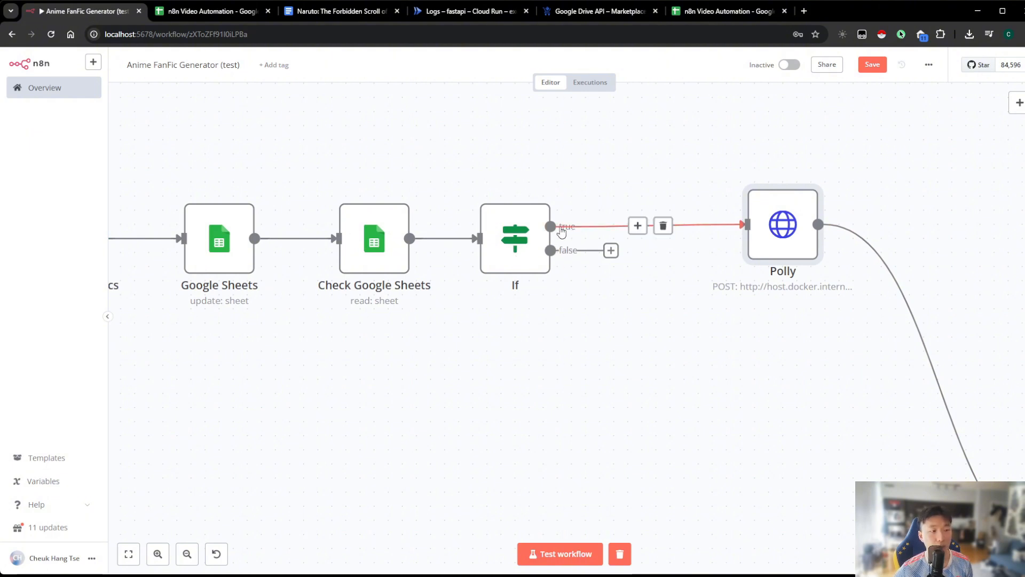
# Reopen the If node and examine the User Approval expression in its condition
pyautogui.click(507, 245)
pyautogui.doubleClick(507, 245)
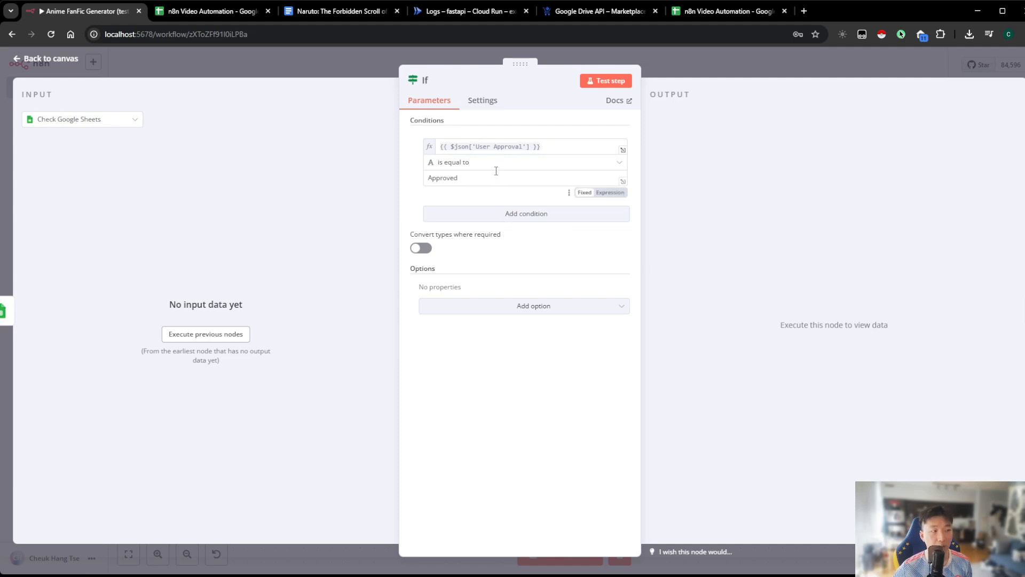
pyautogui.moveTo(477, 146); pyautogui.dragTo(523, 145)
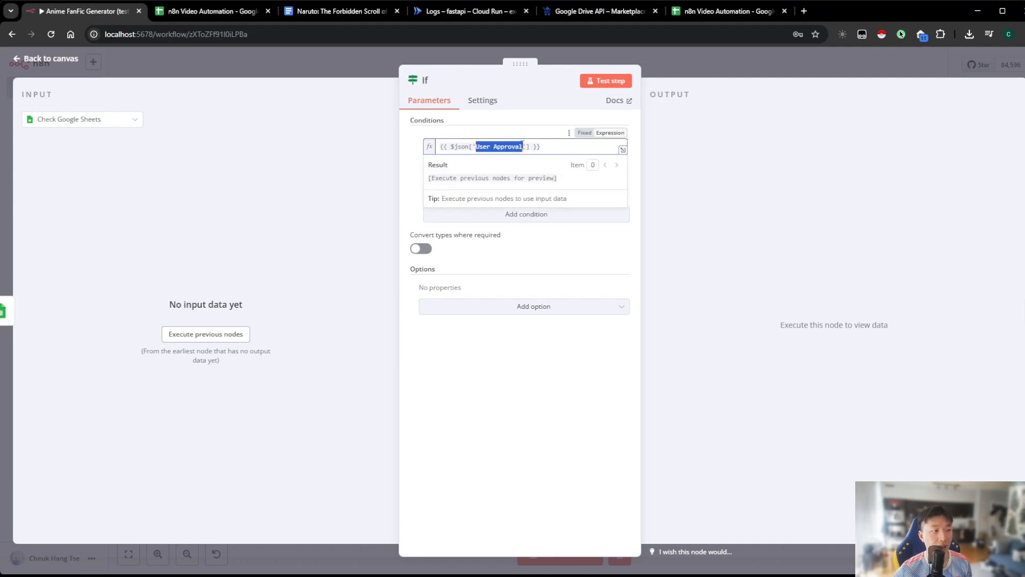
pyautogui.click(522, 146)
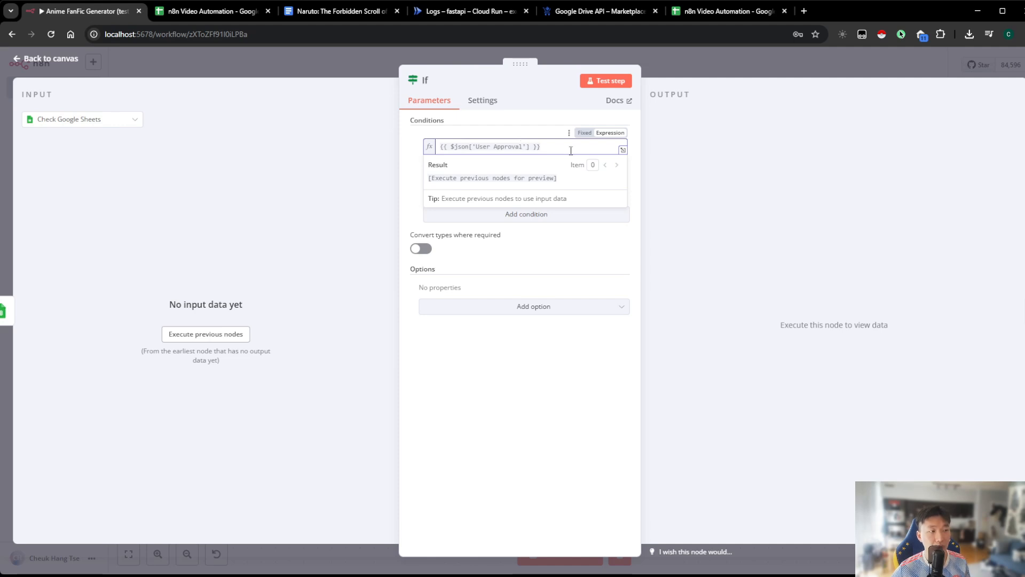
# Check the User Approval cell of the test row in the n8n Video Automation sheet against the If condition and return to the canvas
pyautogui.click(197, 12)
pyautogui.click(270, 195)
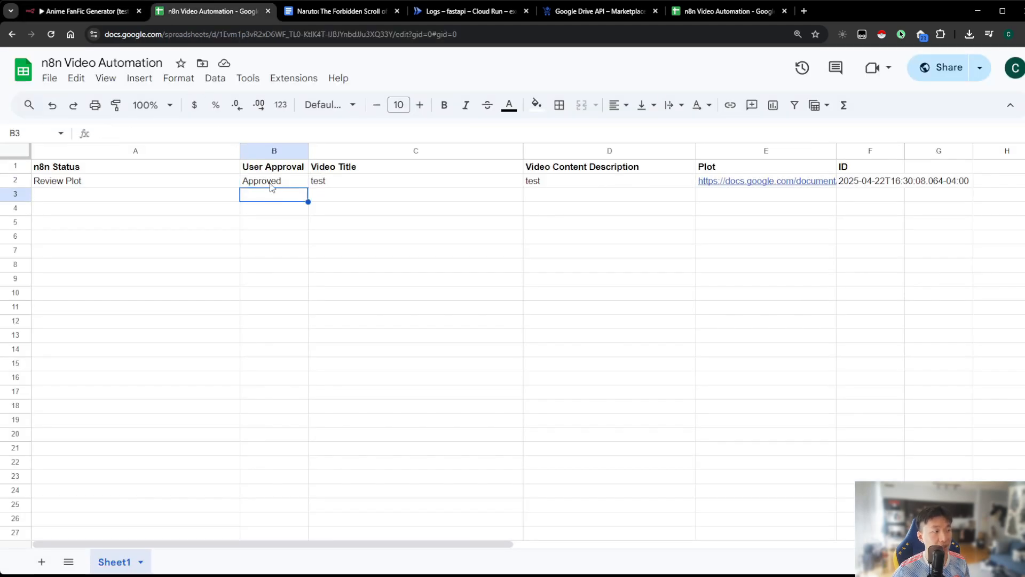
pyautogui.click(270, 185)
pyautogui.click(95, 15)
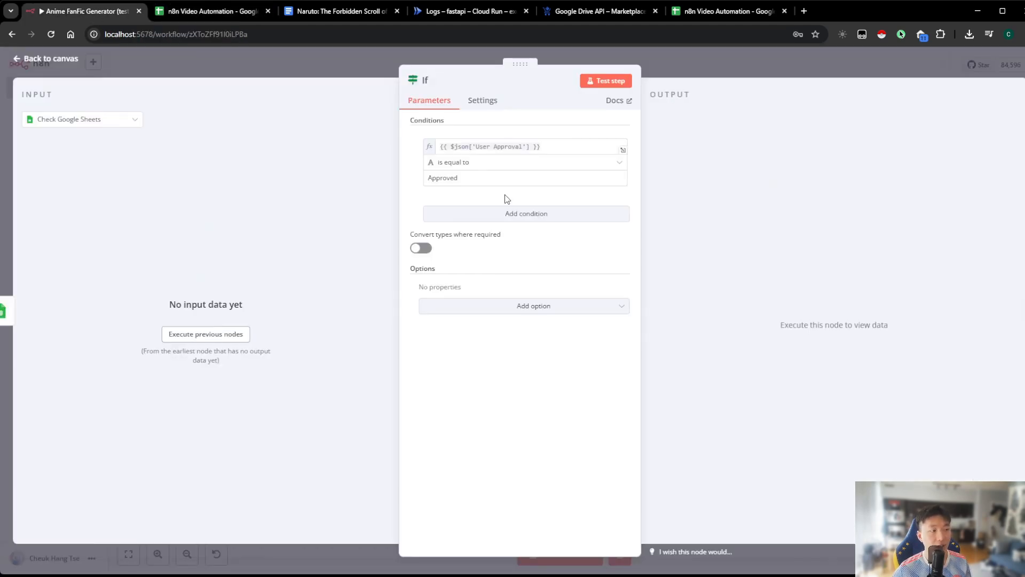
pyautogui.click(693, 69)
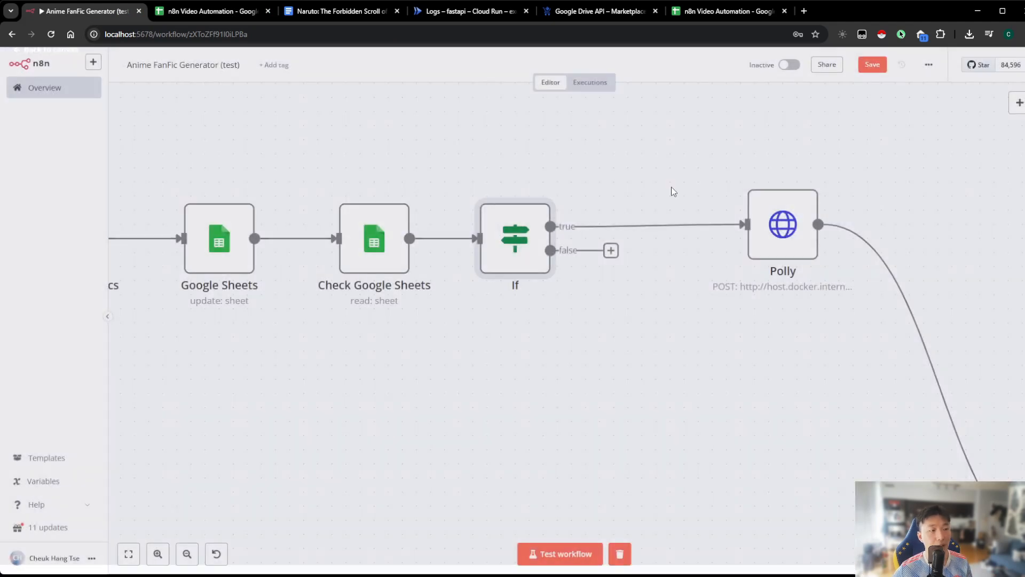
# Look over the workflow path from the If node through Polly and Polly Task ID to the nodes that follow
pyautogui.moveTo(622, 188); pyautogui.dragTo(354, 170)
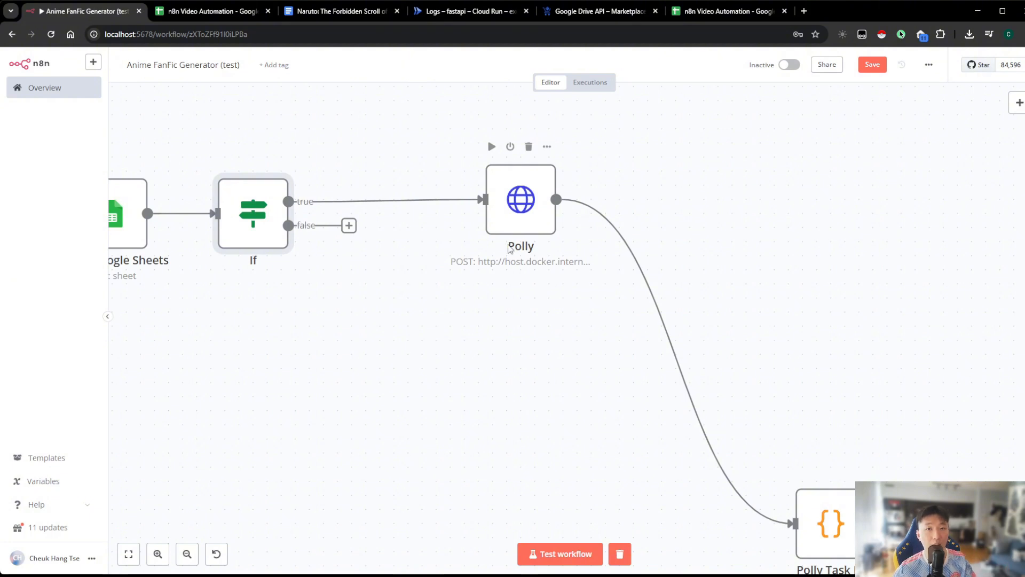
pyautogui.scroll(-1, 333, 480)
pyautogui.click(187, 554)
pyautogui.click(187, 554)
pyautogui.click(187, 553)
pyautogui.click(187, 554)
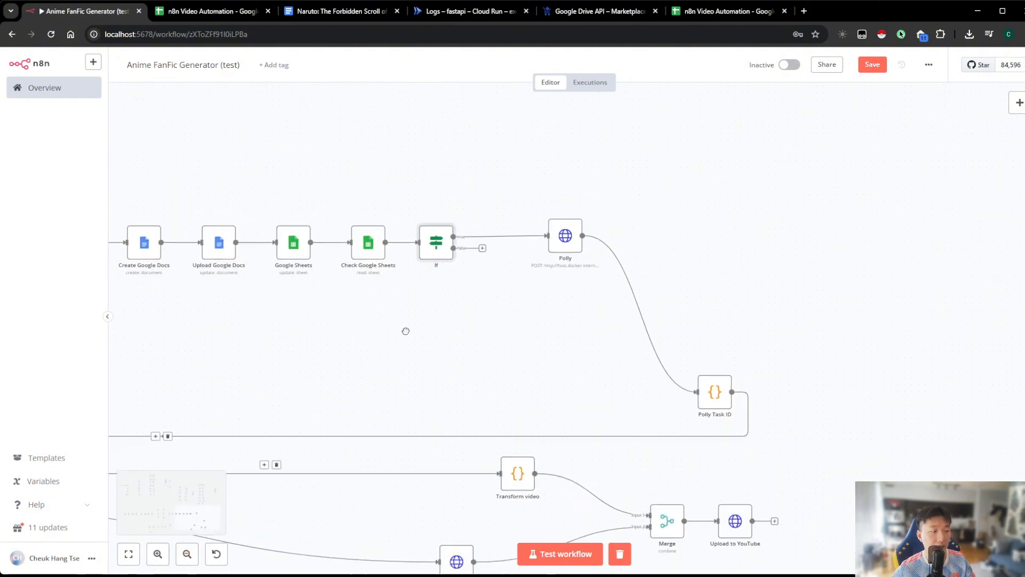
pyautogui.moveTo(406, 331); pyautogui.dragTo(288, 408)
pyautogui.click(158, 554)
pyautogui.click(157, 553)
pyautogui.click(157, 554)
pyautogui.click(158, 554)
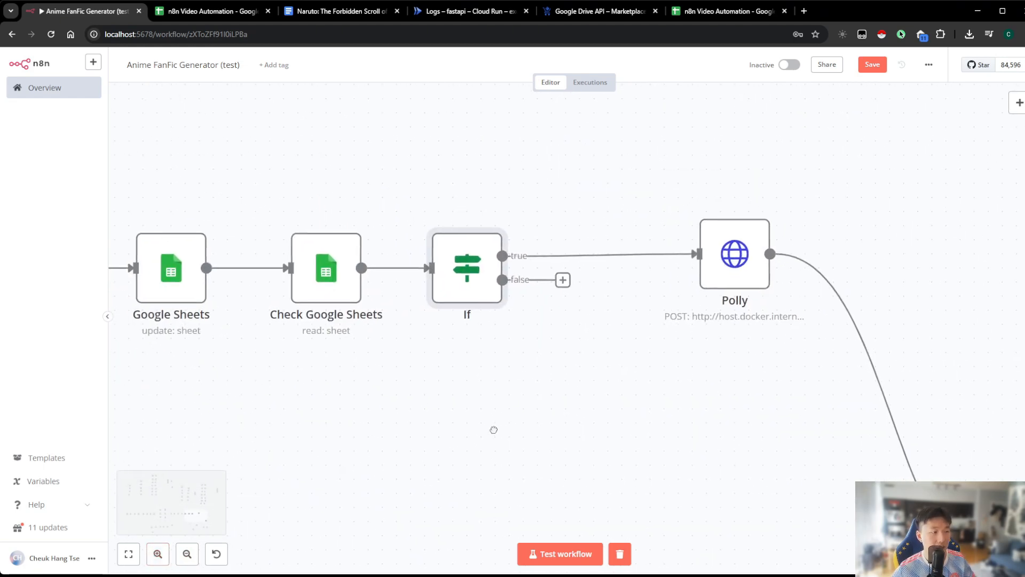
# Set the User Approval cell of the test row to Pending in the n8n Video Automation sheet and return to the workflow canvas
pyautogui.doubleClick(464, 250)
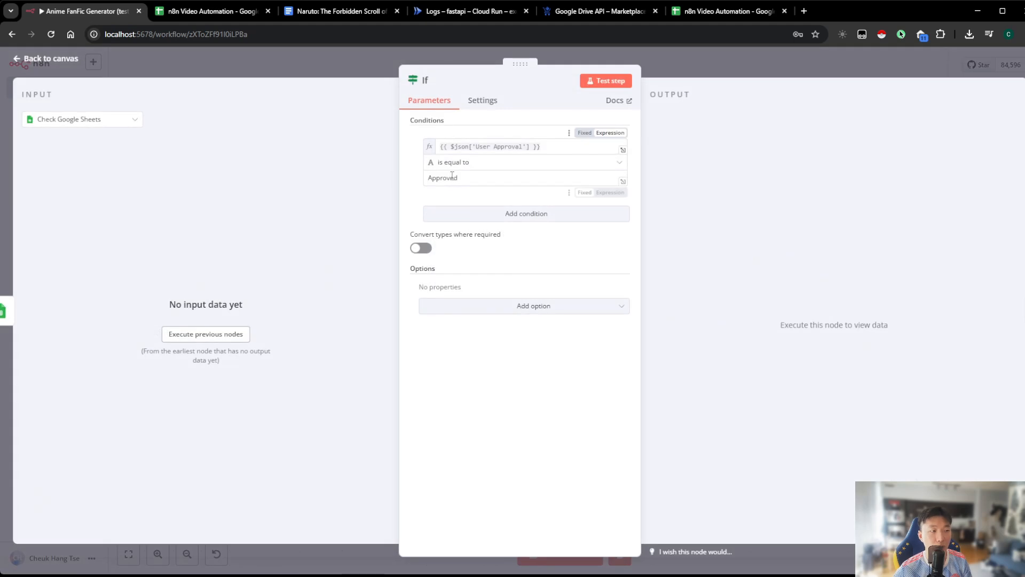
pyautogui.click(207, 12)
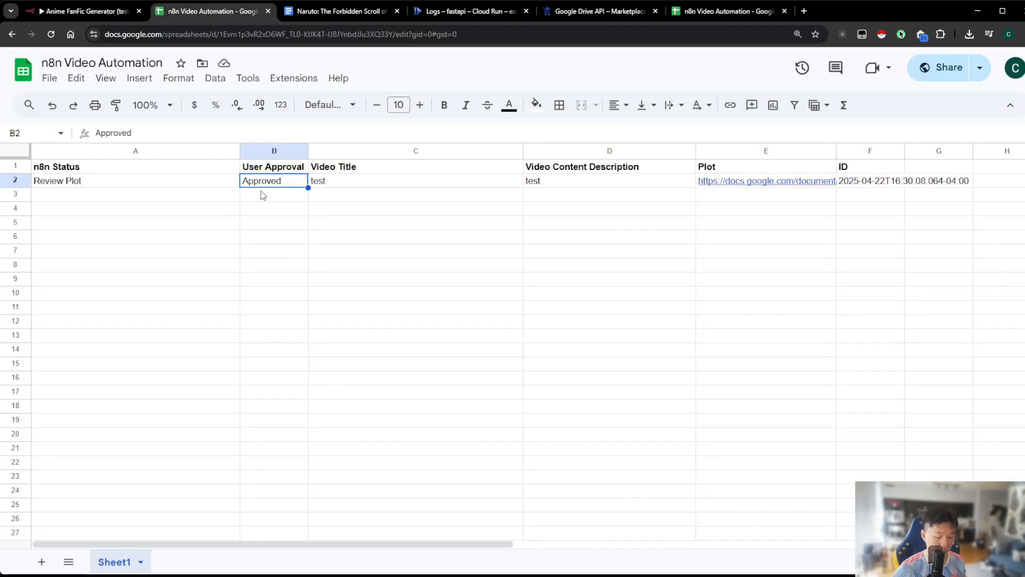
pyautogui.write('Pending')
pyautogui.press('Return')
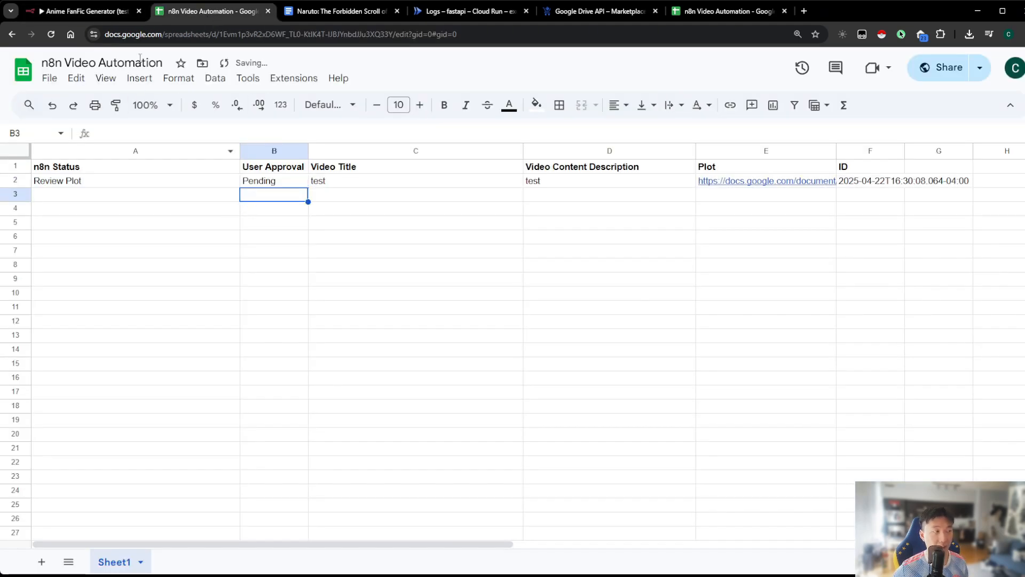
pyautogui.click(105, 12)
pyautogui.press('Escape')
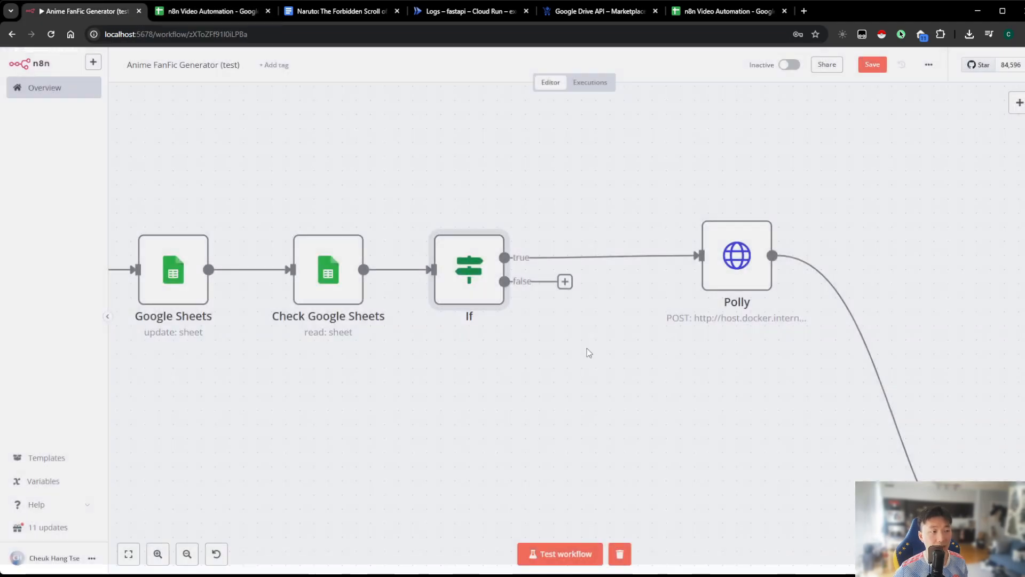
# Add a Wait node to the false output of the If node
pyautogui.scroll(-2, 574, 299)
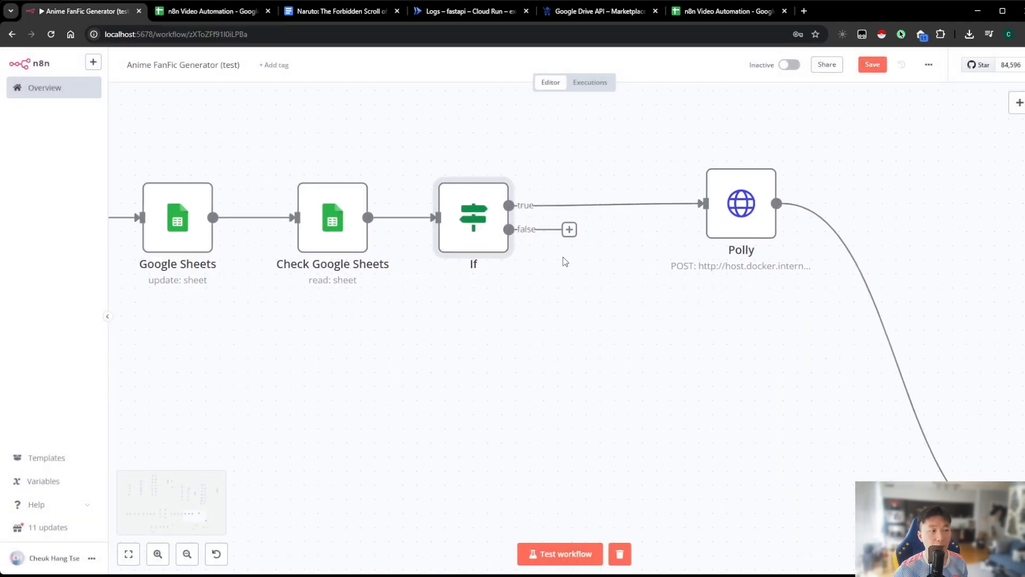
pyautogui.click(568, 230)
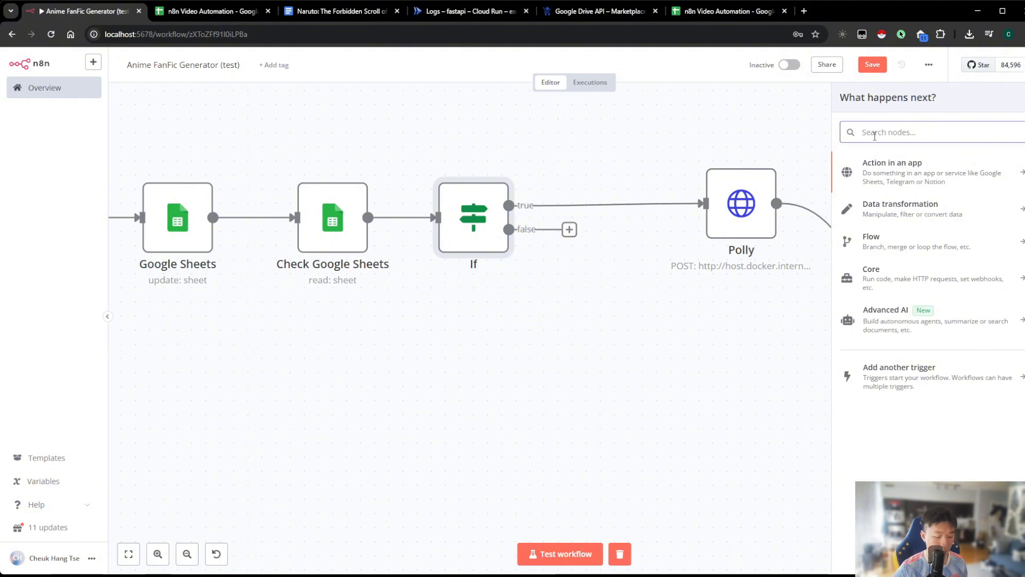
pyautogui.write('wait')
pyautogui.click(878, 167)
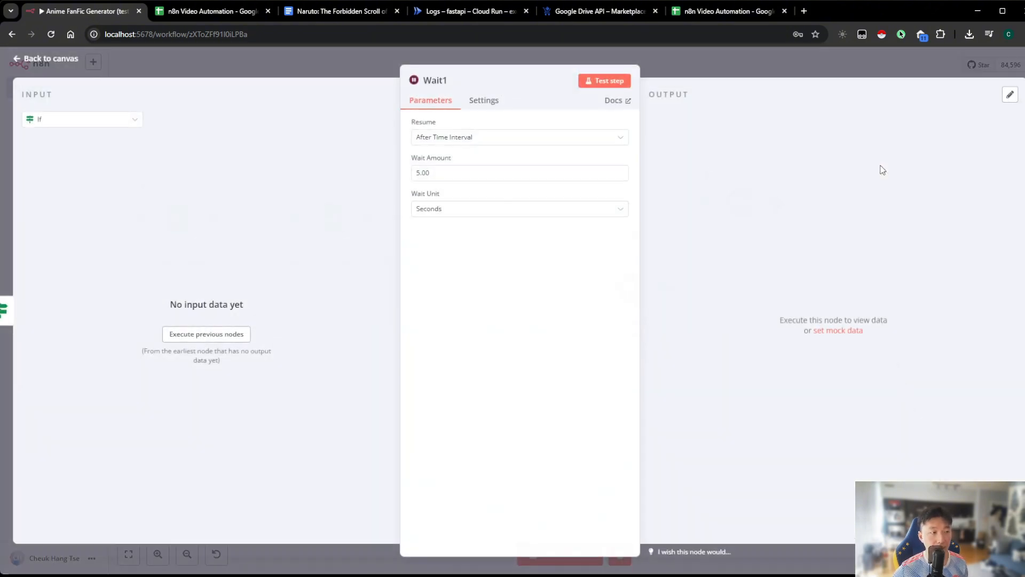
# Set the Wait node to resume after a time interval of 1 minute and return to the canvas
pyautogui.moveTo(420, 174); pyautogui.dragTo(408, 176)
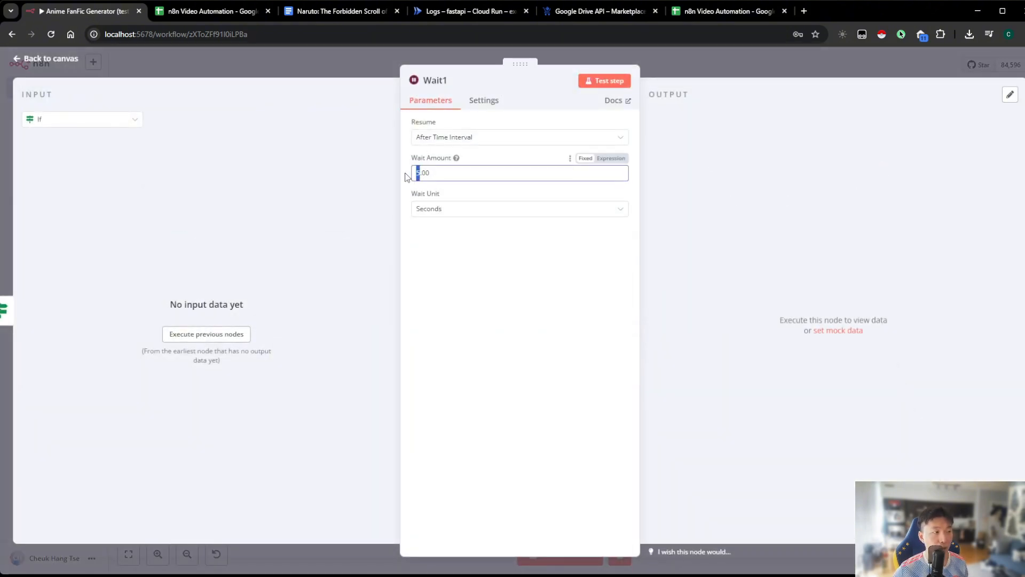
pyautogui.write('1')
pyautogui.click(446, 209)
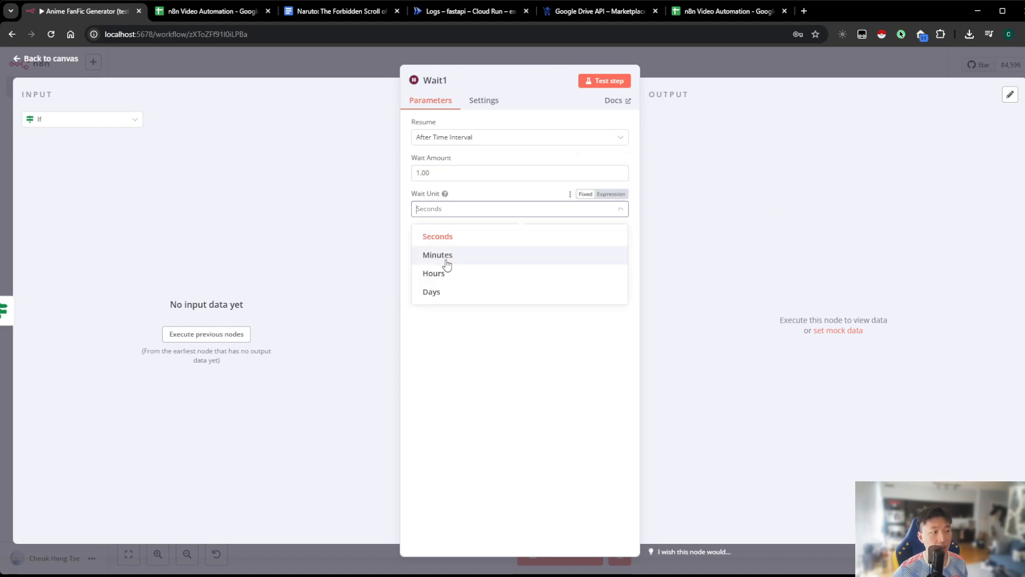
pyautogui.click(447, 256)
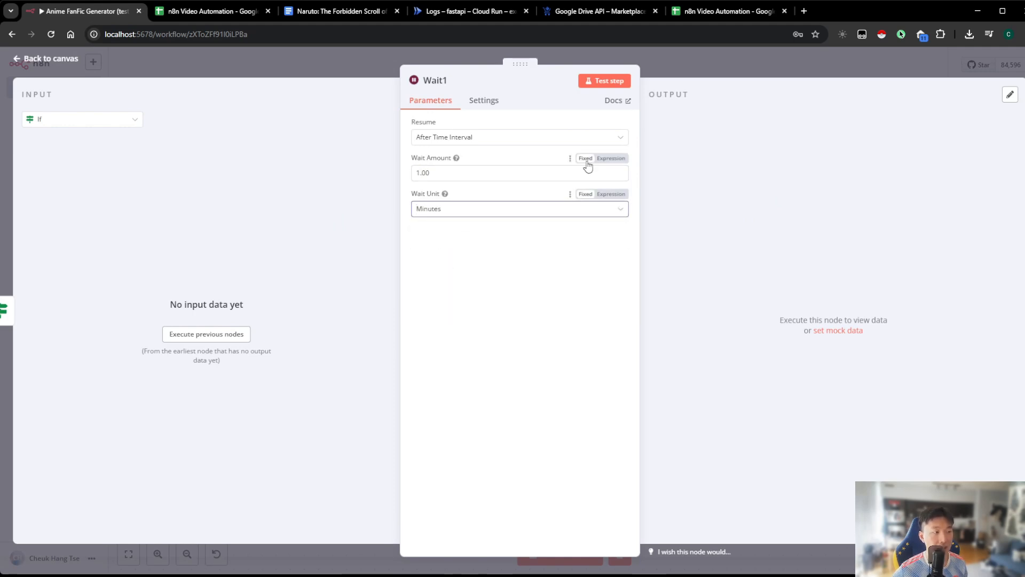
pyautogui.click(769, 69)
# Place the Wait node below the If node and connect its output back to the input of Check Google Sheets
pyautogui.moveTo(609, 318); pyautogui.dragTo(496, 428)
pyautogui.scroll(-2, 680, 359)
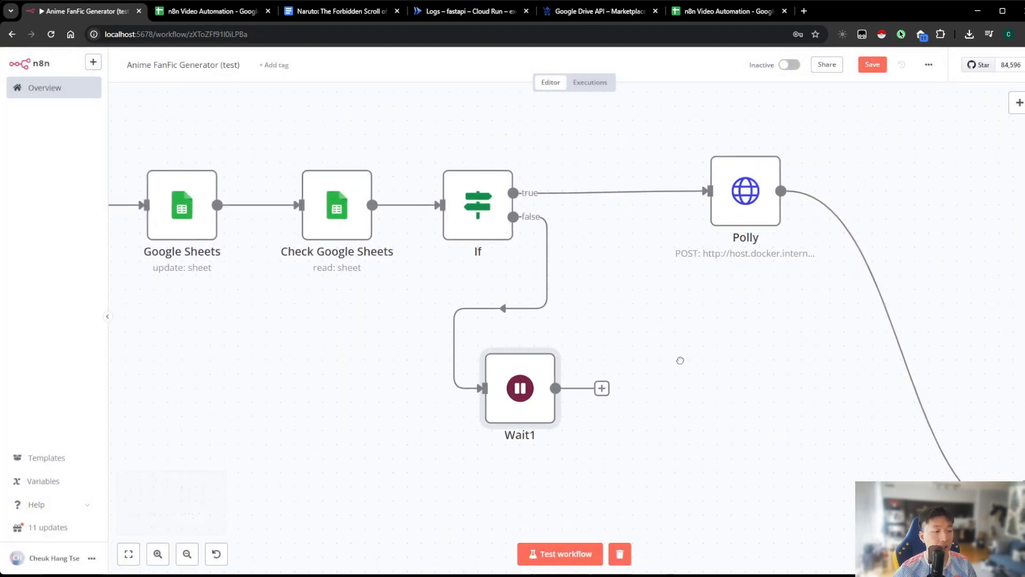
pyautogui.moveTo(631, 341); pyautogui.dragTo(329, 155)
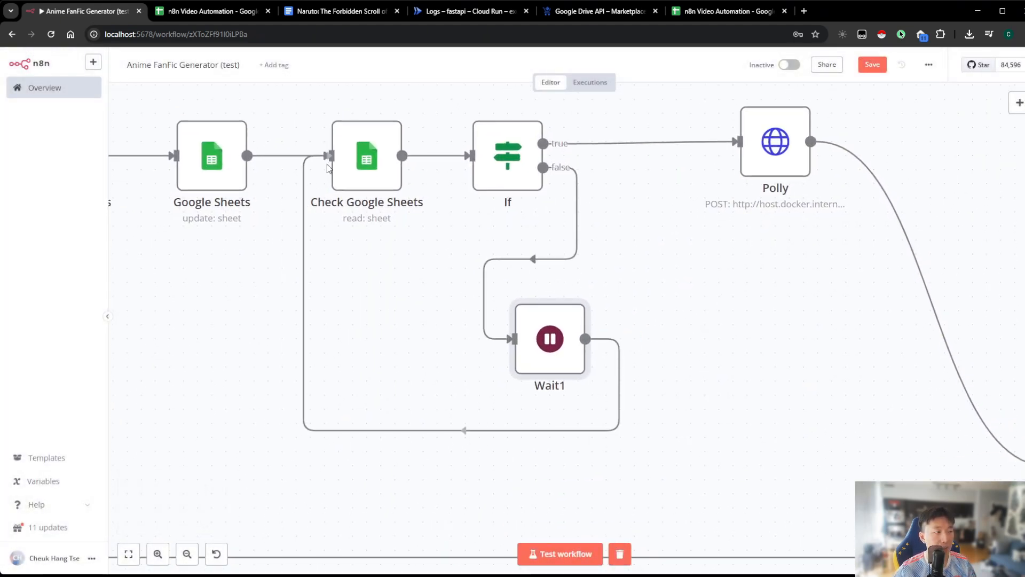
pyautogui.scroll(3, 387, 300)
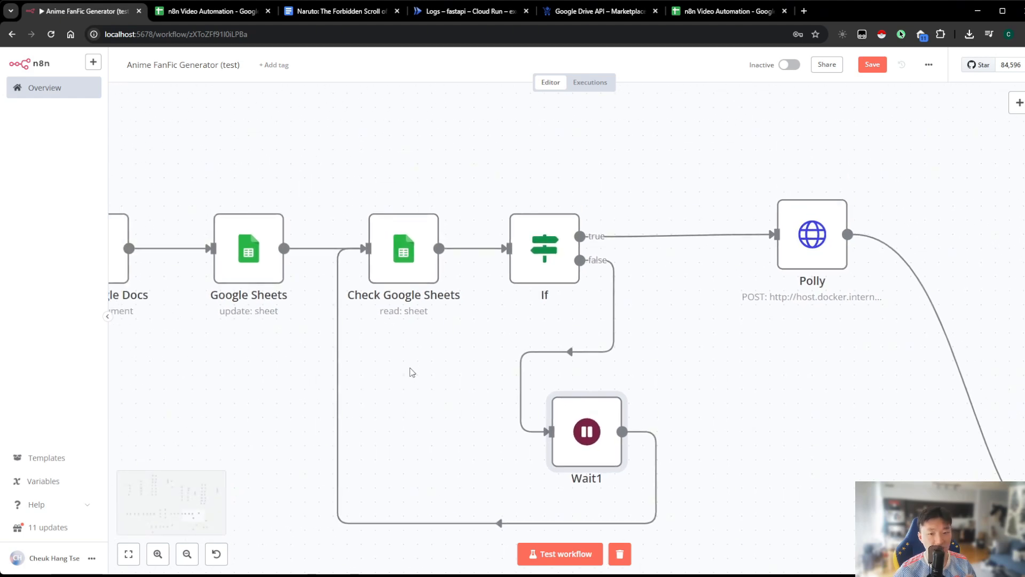
pyautogui.moveTo(411, 367); pyautogui.dragTo(418, 359)
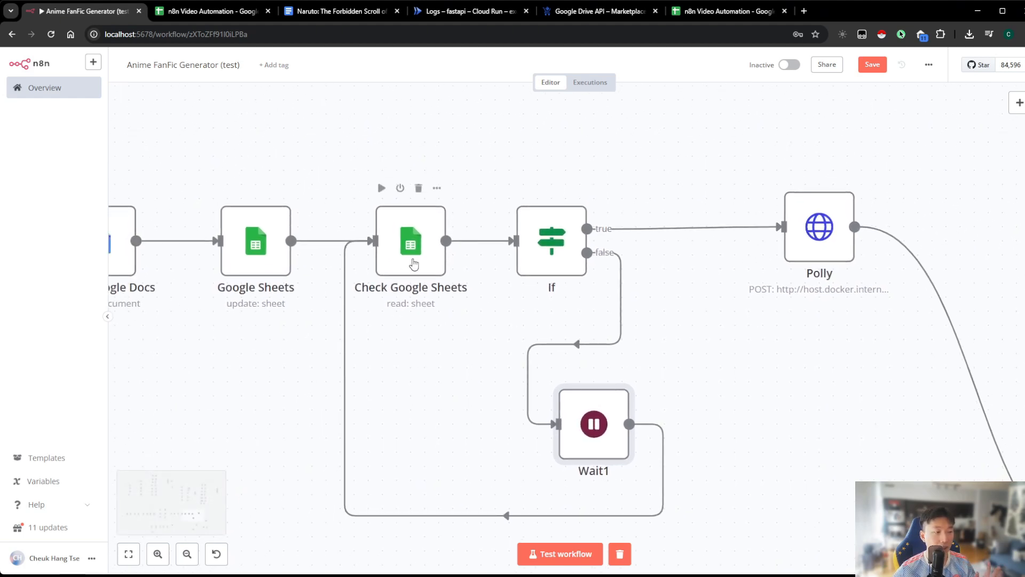
# Review the User Approval cell in the spreadsheet alongside the Wait loop that rechecks it in the workflow
pyautogui.click(224, 11)
pyautogui.click(263, 180)
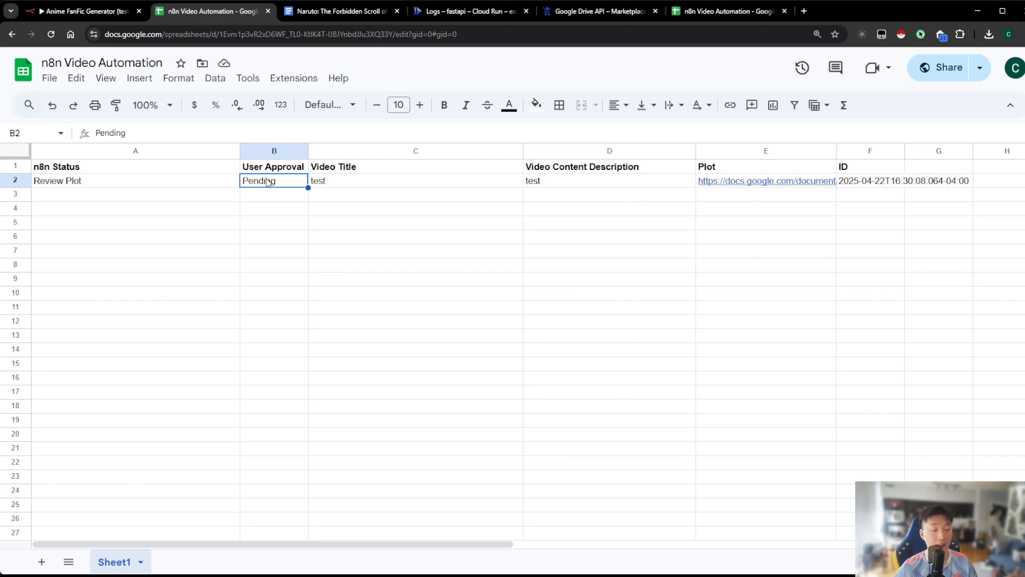
pyautogui.click(87, 11)
pyautogui.scroll(-2, 534, 353)
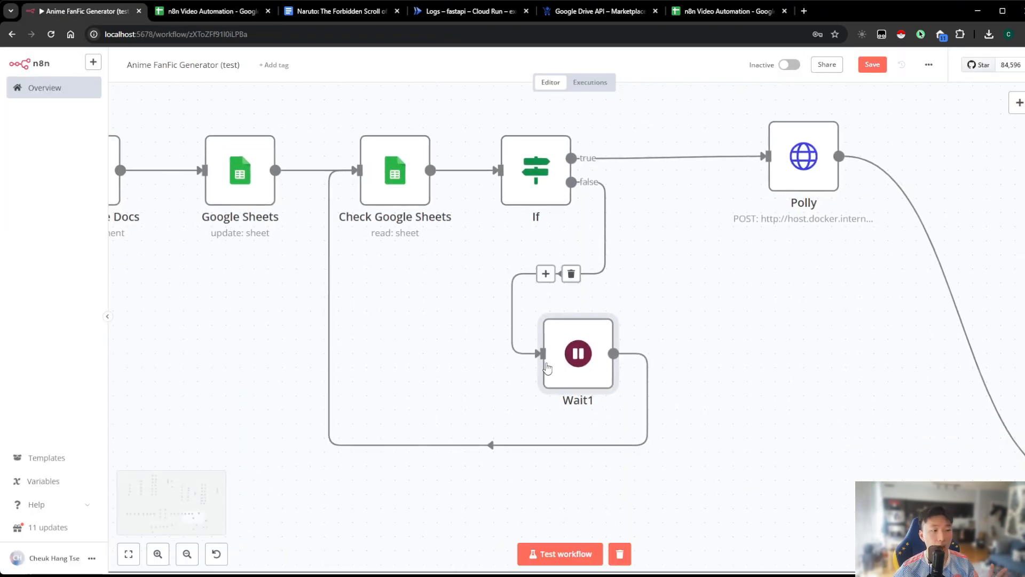
pyautogui.click(215, 16)
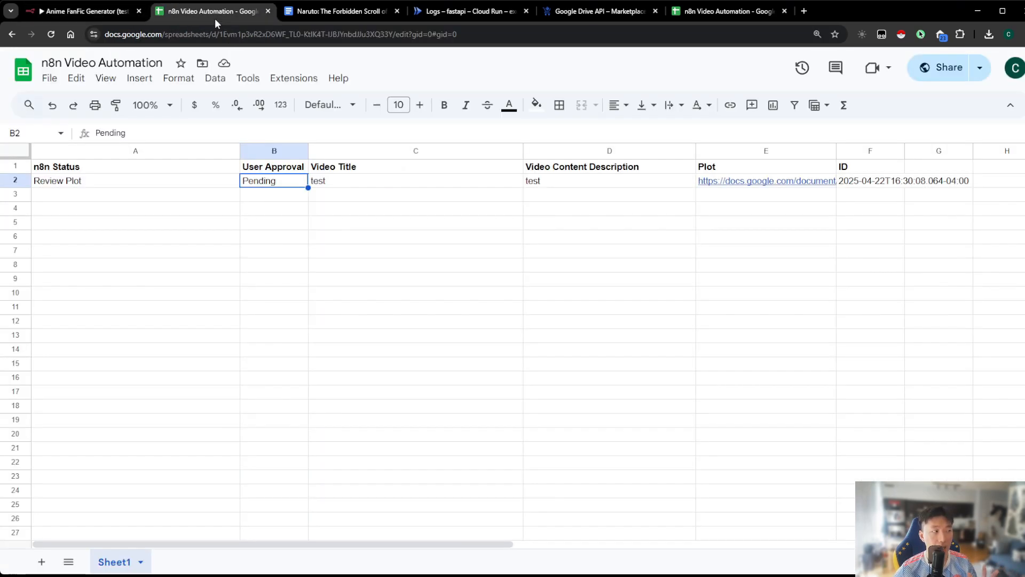
pyautogui.click(56, 10)
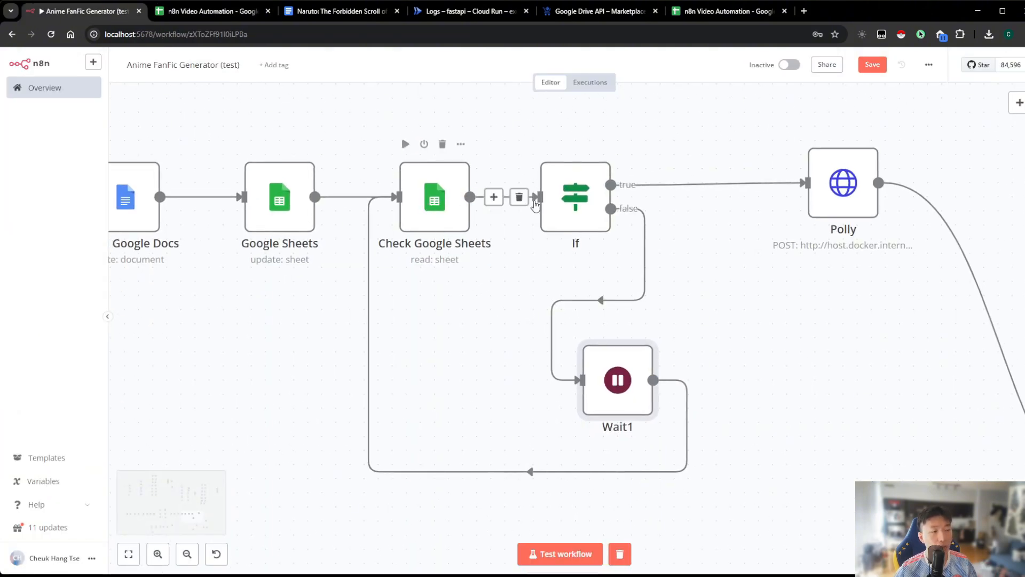
# Examine the row filter in Check Google Sheets and the approval condition in the If node
pyautogui.doubleClick(433, 219)
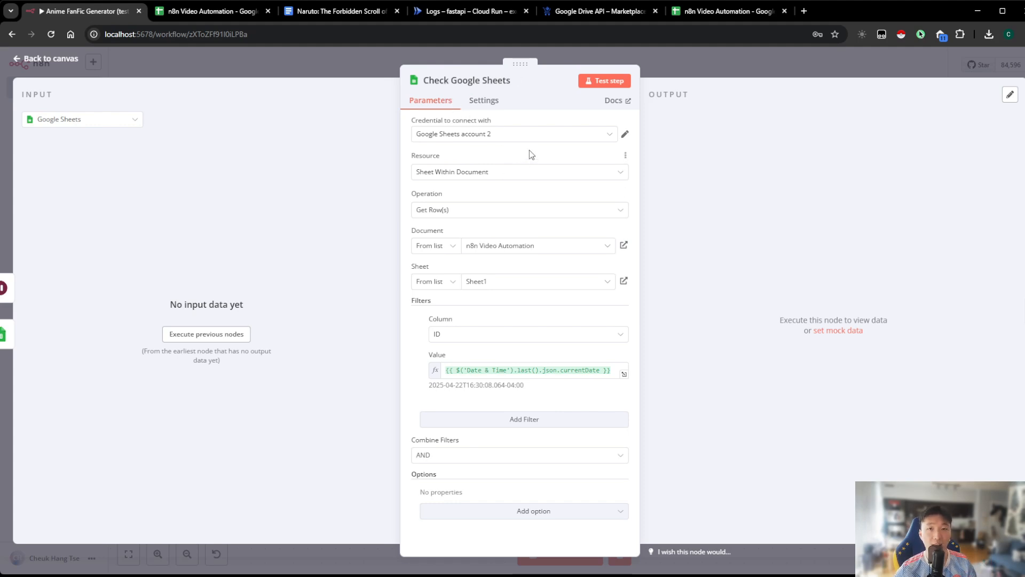
pyautogui.click(676, 66)
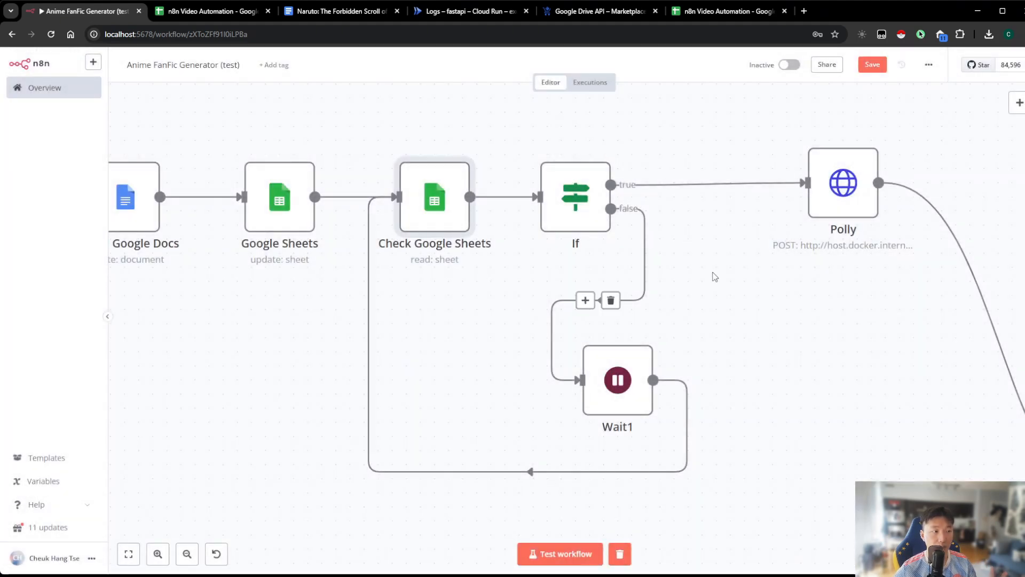
pyautogui.moveTo(716, 277); pyautogui.dragTo(628, 284)
pyautogui.doubleClick(484, 215)
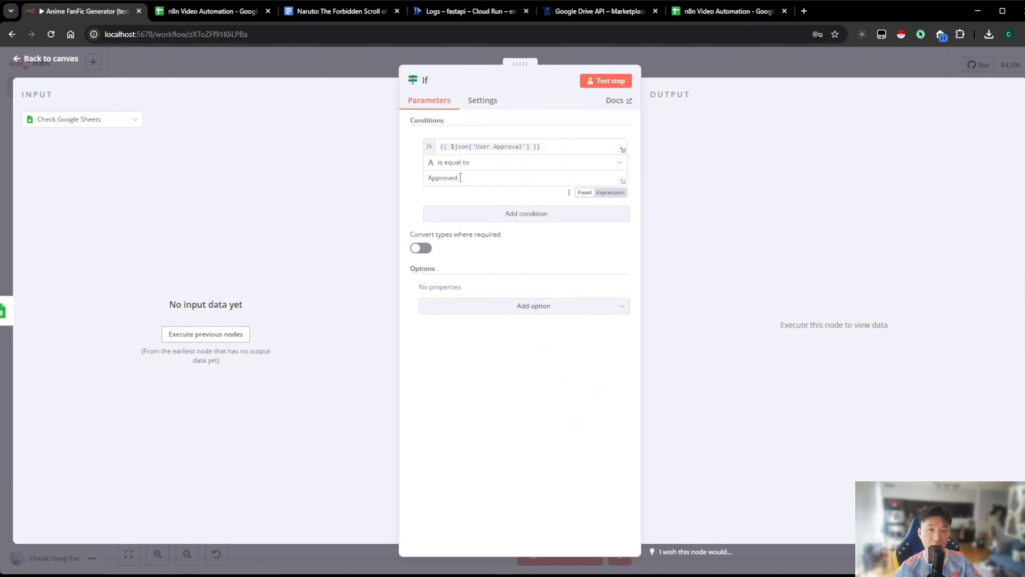
pyautogui.click(674, 67)
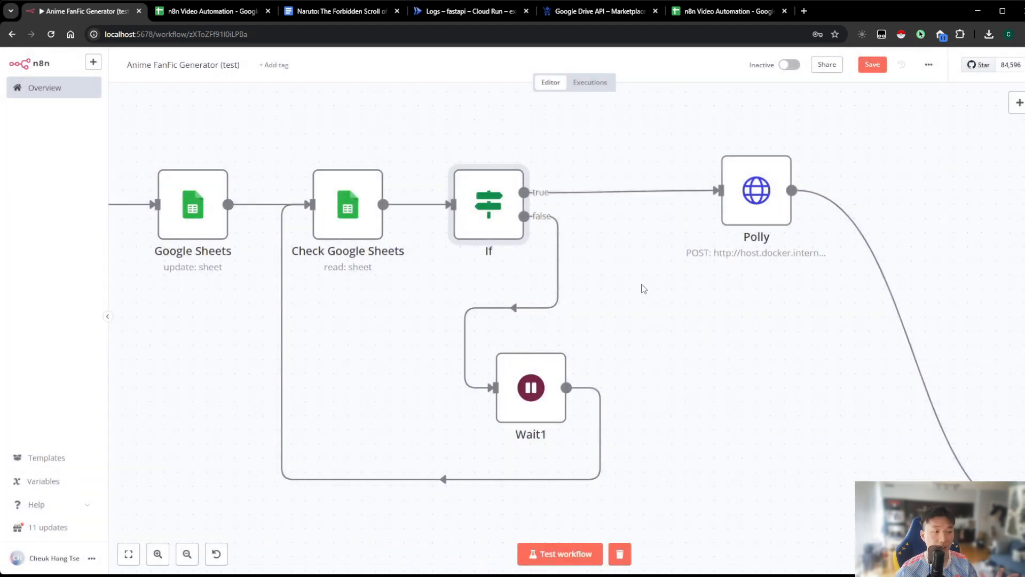
# Move the Polly node farther from the If node, roughly above Polly Task ID, to make room on the true branch
pyautogui.moveTo(516, 257); pyautogui.dragTo(448, 267)
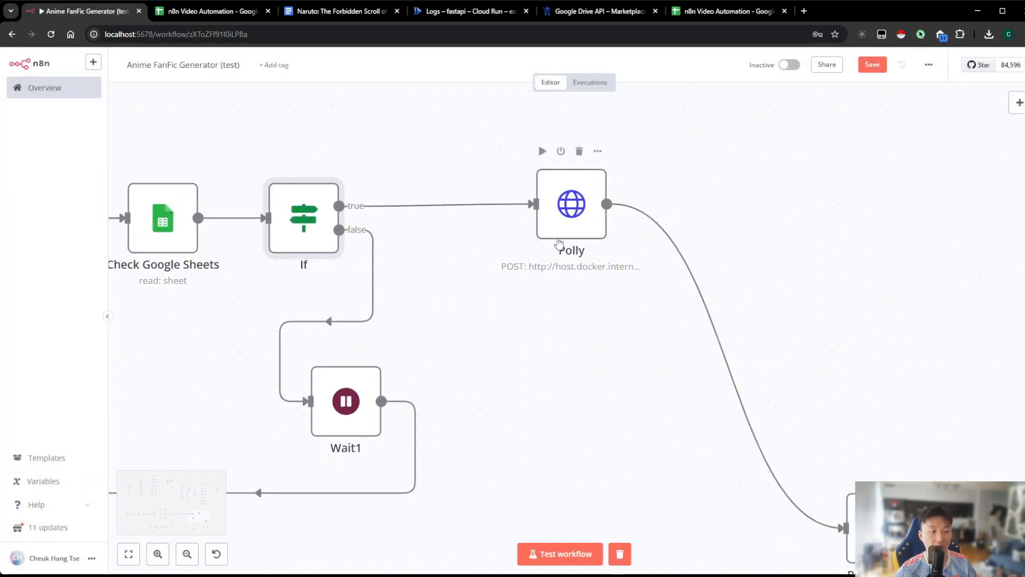
pyautogui.moveTo(593, 334); pyautogui.dragTo(493, 282)
pyautogui.moveTo(487, 180)
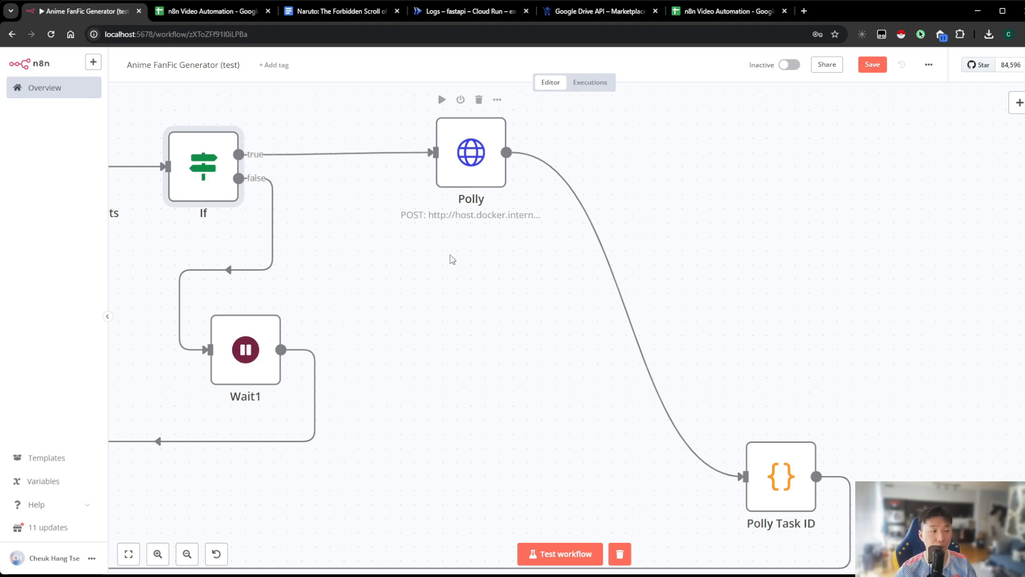
pyautogui.moveTo(356, 294); pyautogui.dragTo(708, 326)
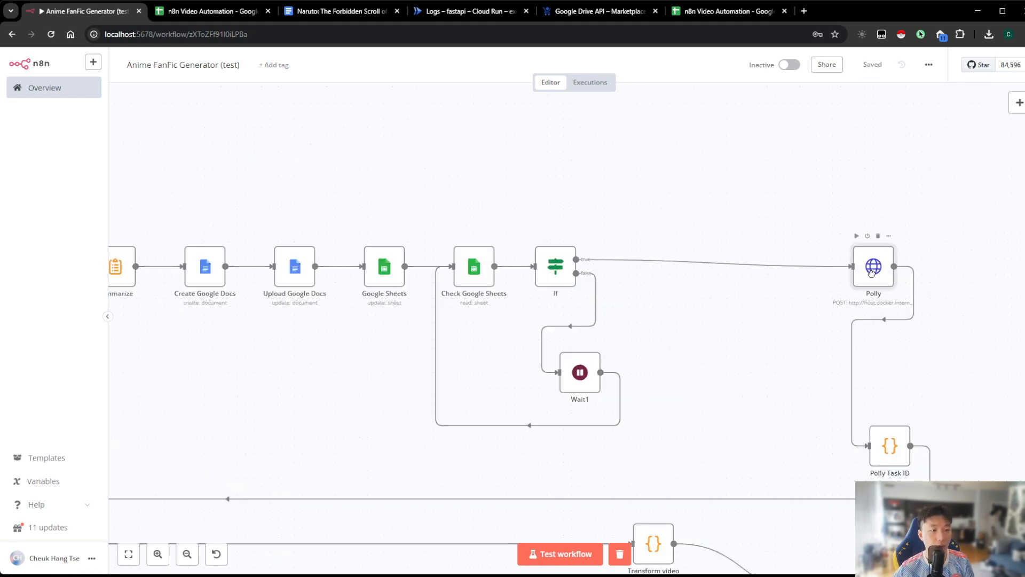
pyautogui.moveTo(874, 272); pyautogui.dragTo(851, 271)
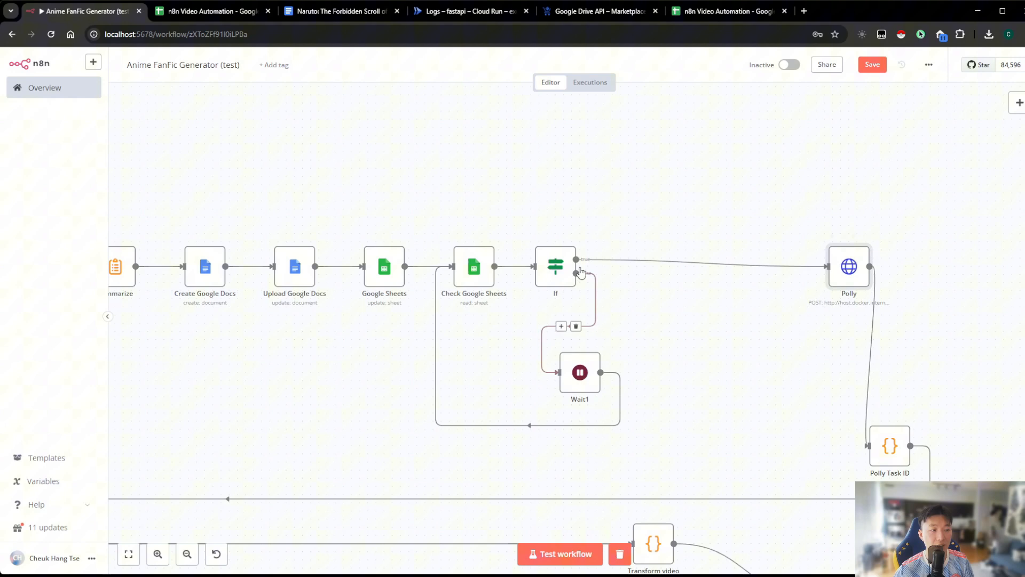
# Insert a Google Sheets node with the Update row in sheet action between the If node's true output and Polly
pyautogui.click(694, 264)
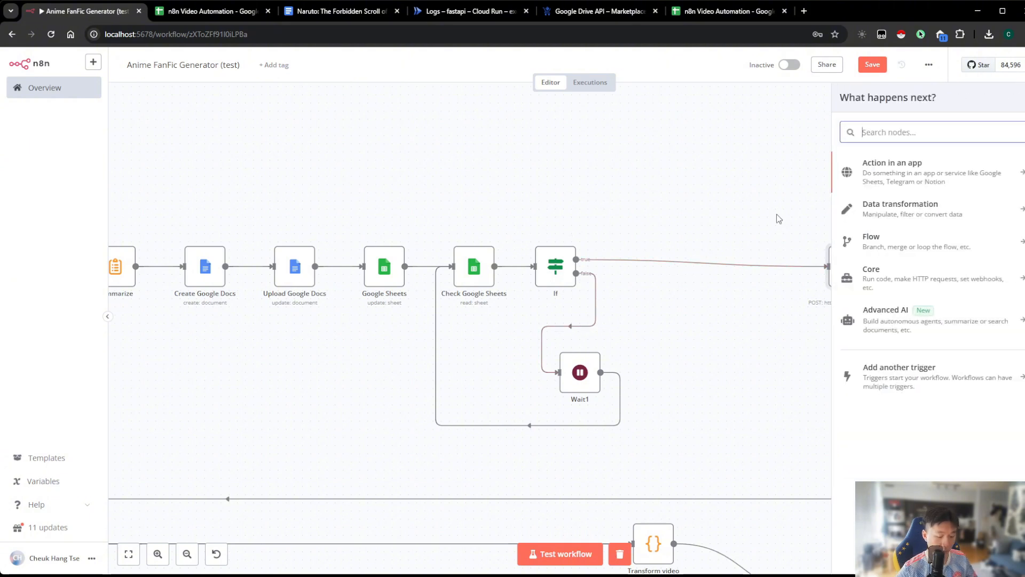
pyautogui.write('google sheets')
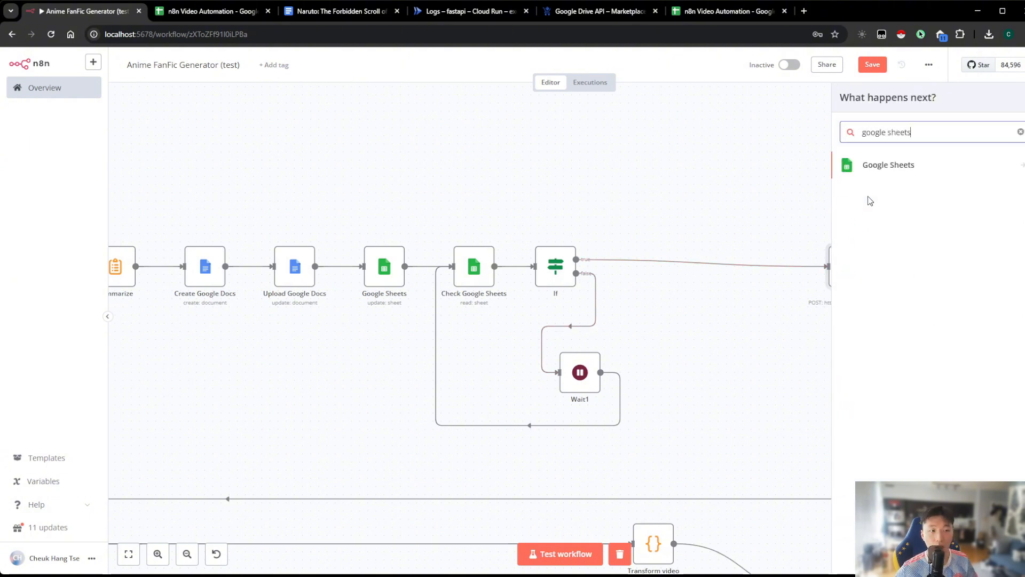
pyautogui.click(890, 172)
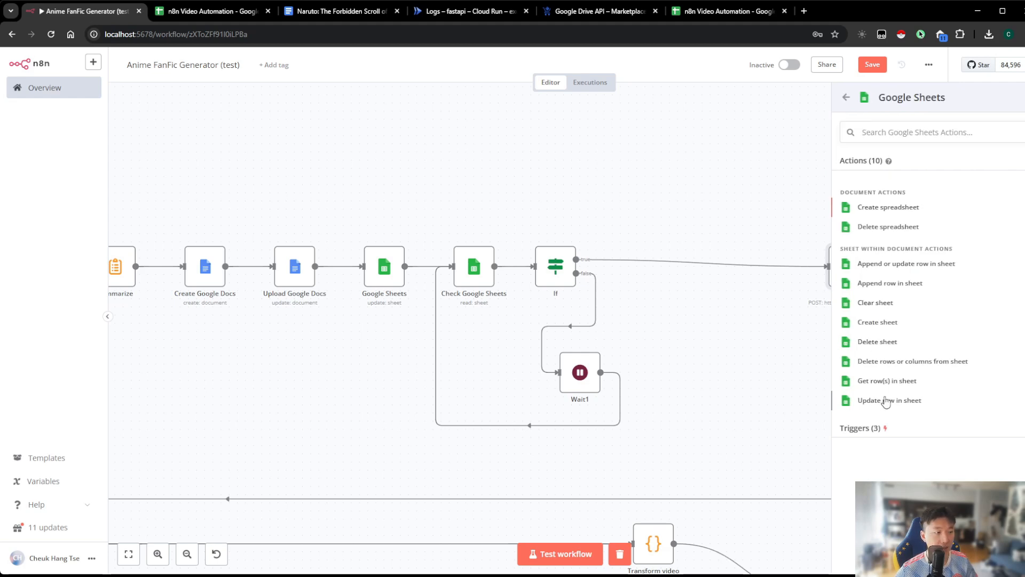
pyautogui.click(887, 401)
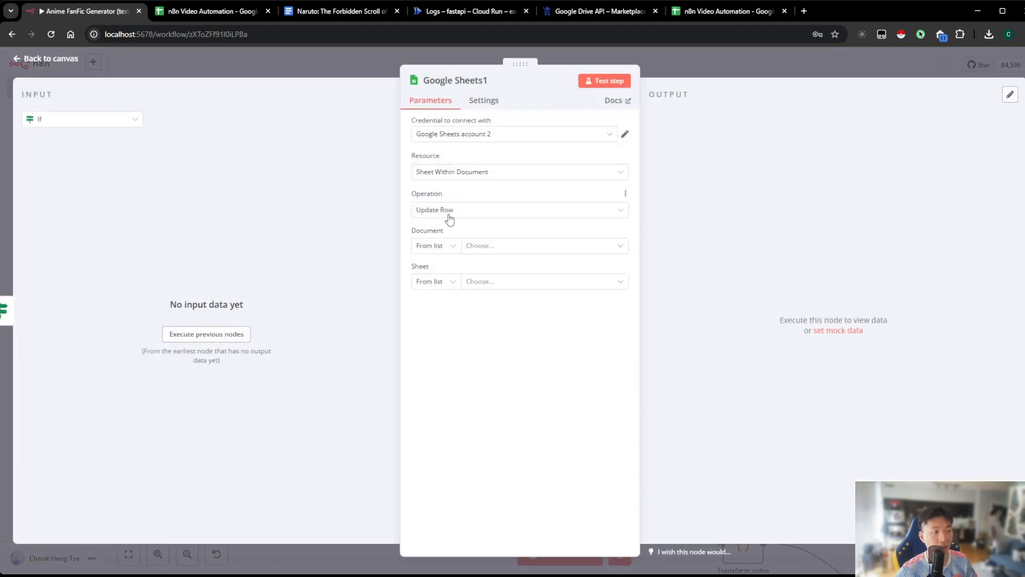
# Point the row update at Sheet1 of the n8n Video Automation document and match rows on the ID column
pyautogui.click(485, 247)
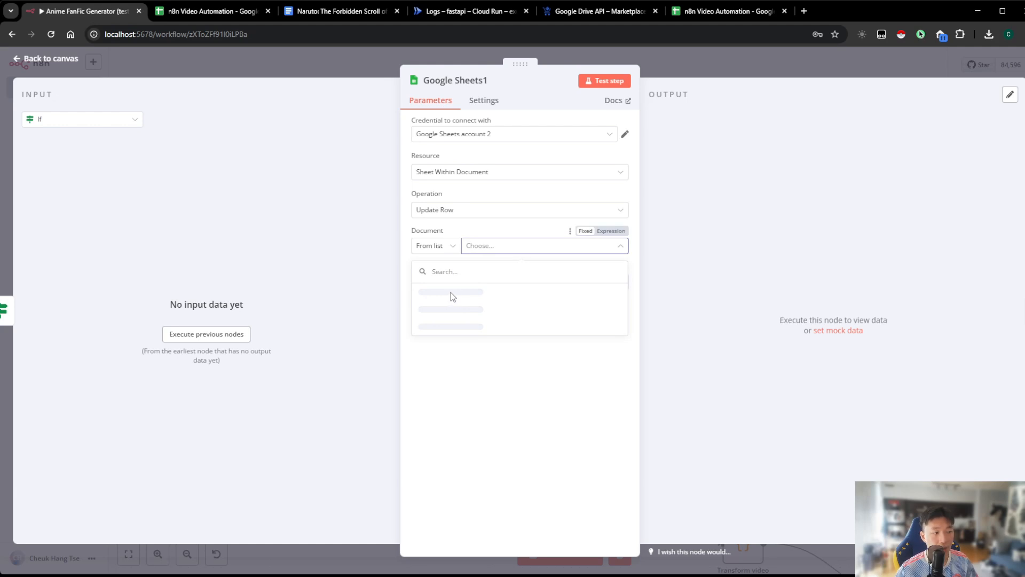
pyautogui.click(453, 297)
pyautogui.click(486, 283)
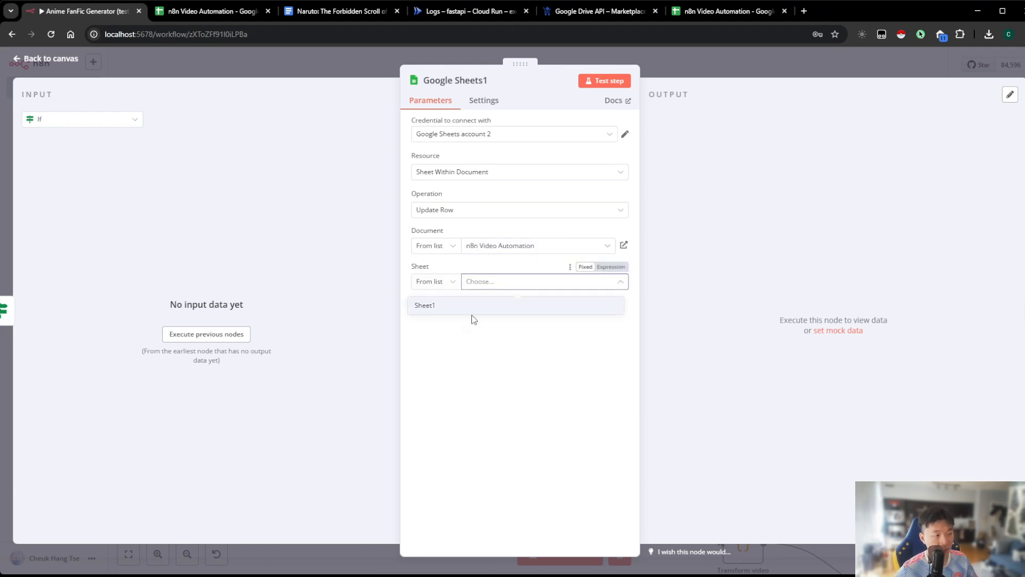
pyautogui.click(467, 315)
pyautogui.click(466, 352)
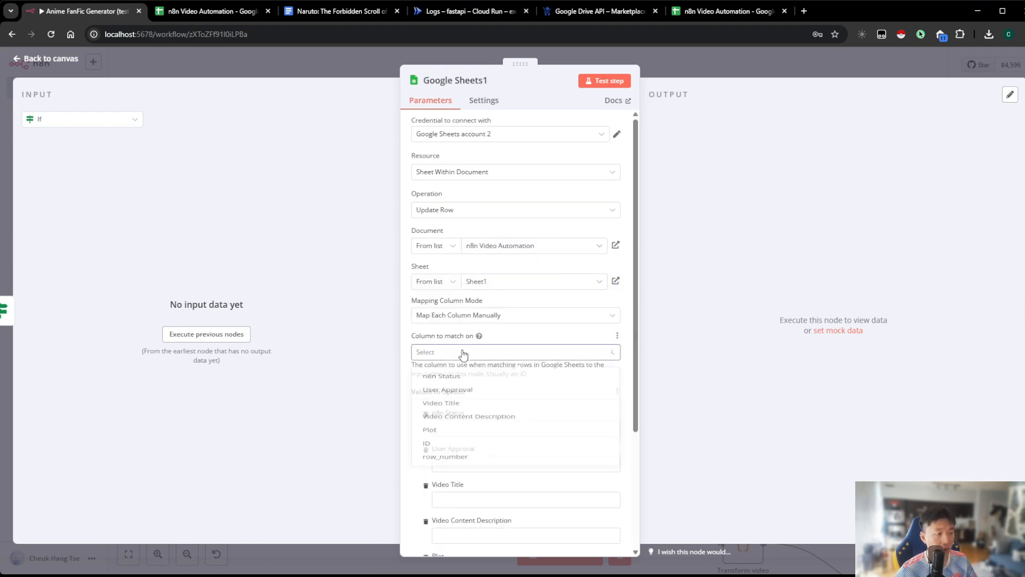
pyautogui.click(447, 478)
# Set the ID used for matching to the expression {{ $('Date & Time').last().json.currentDate }}
pyautogui.scroll(-2, 489, 380)
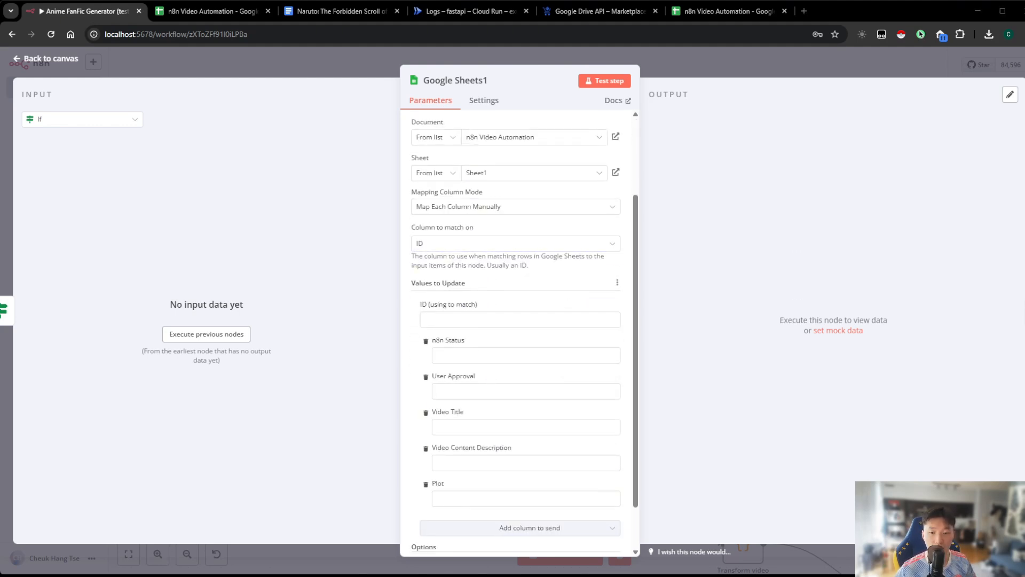
pyautogui.click(487, 320)
pyautogui.write("{{ $('Date & Time').last().json.currentDate }}")
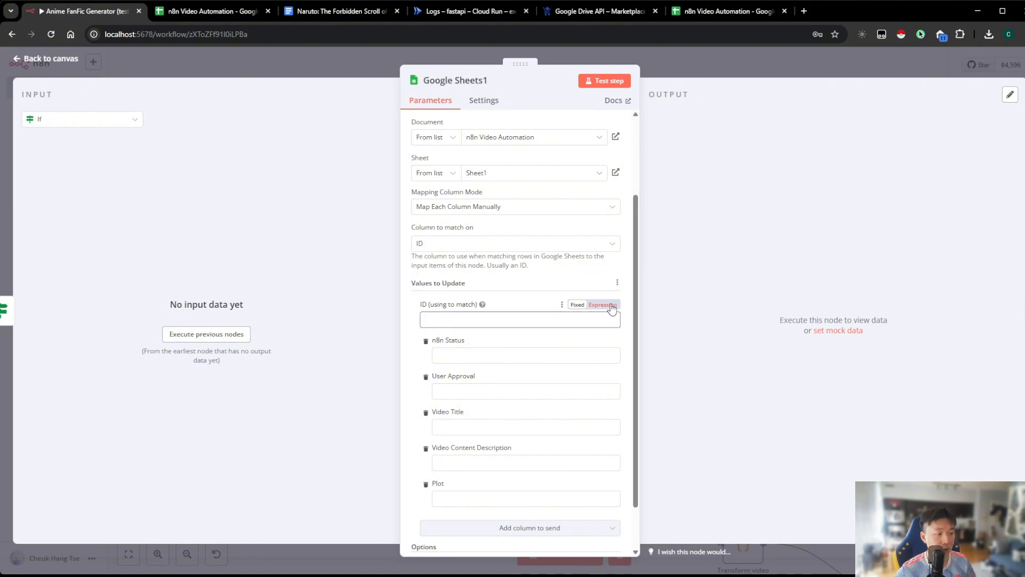
pyautogui.click(696, 330)
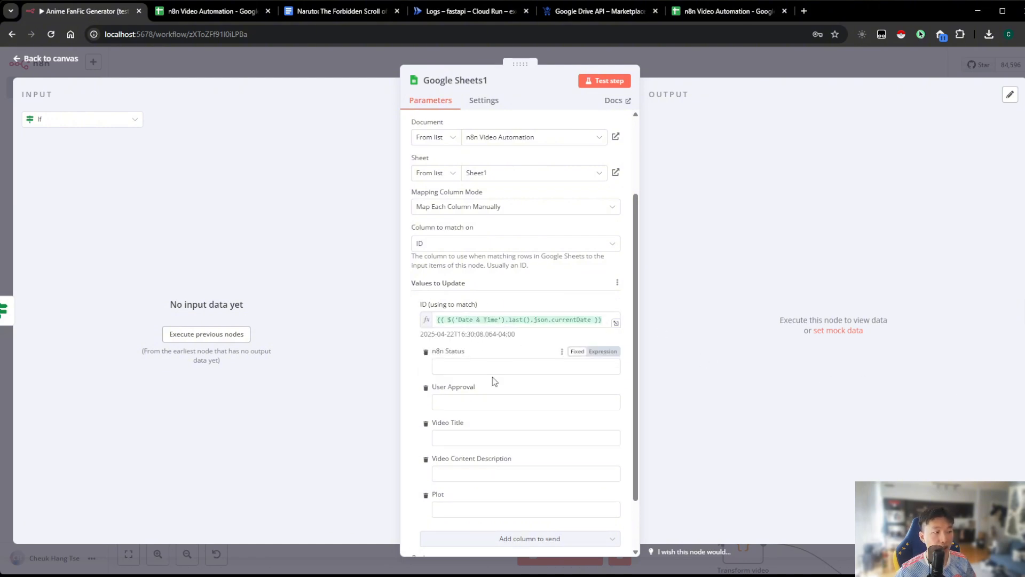
# Set the n8n Status value to "Creating Audio", leave the other columns empty, and return to the canvas
pyautogui.click(526, 366)
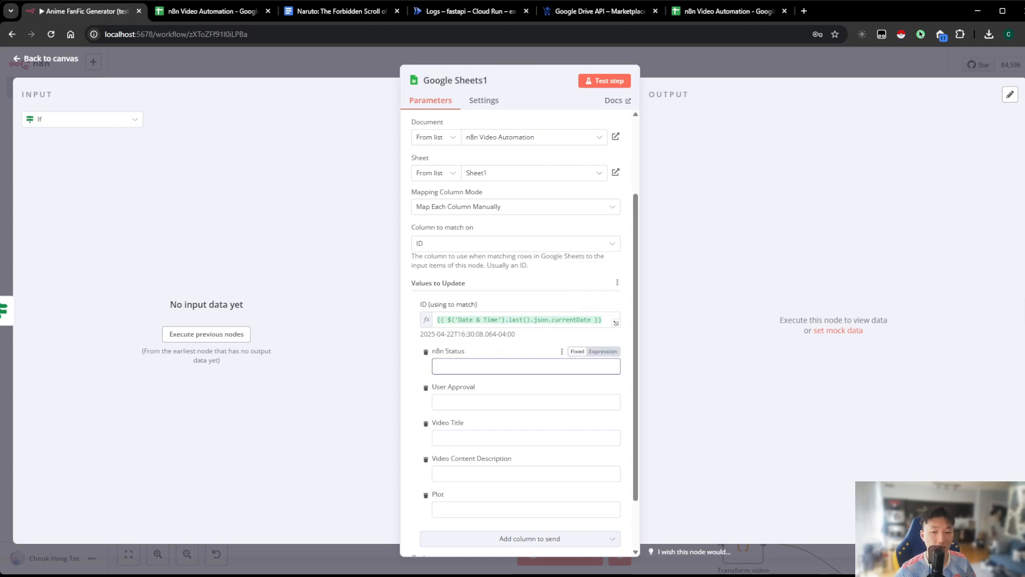
pyautogui.click(489, 361)
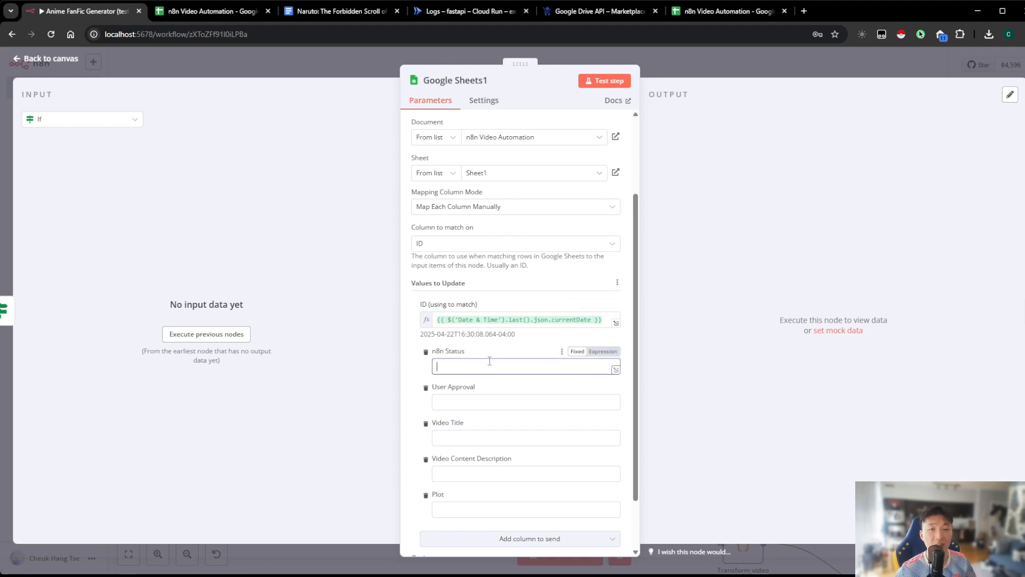
pyautogui.write('Creating Audio')
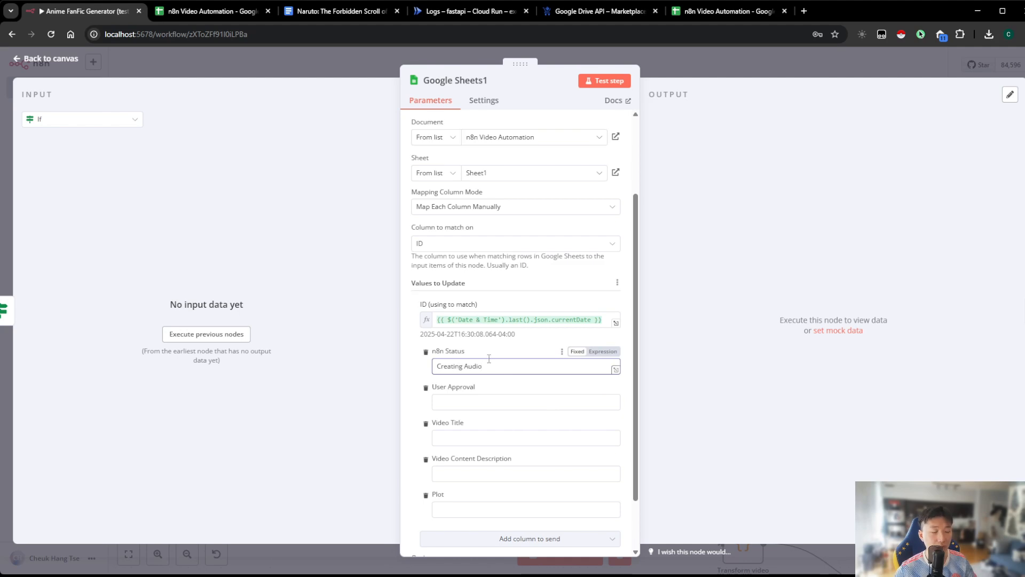
pyautogui.scroll(-2, 513, 369)
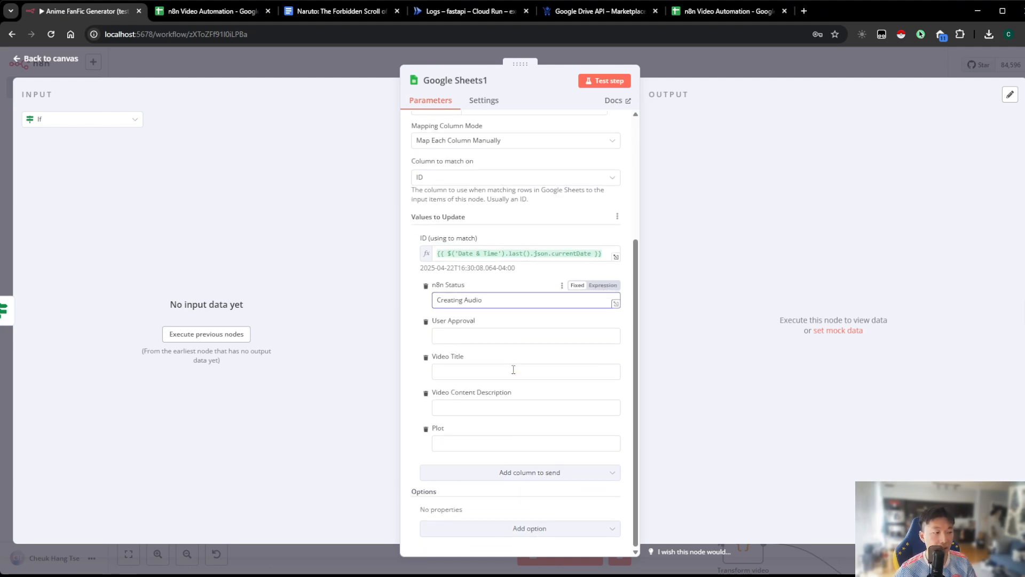
pyautogui.click(718, 74)
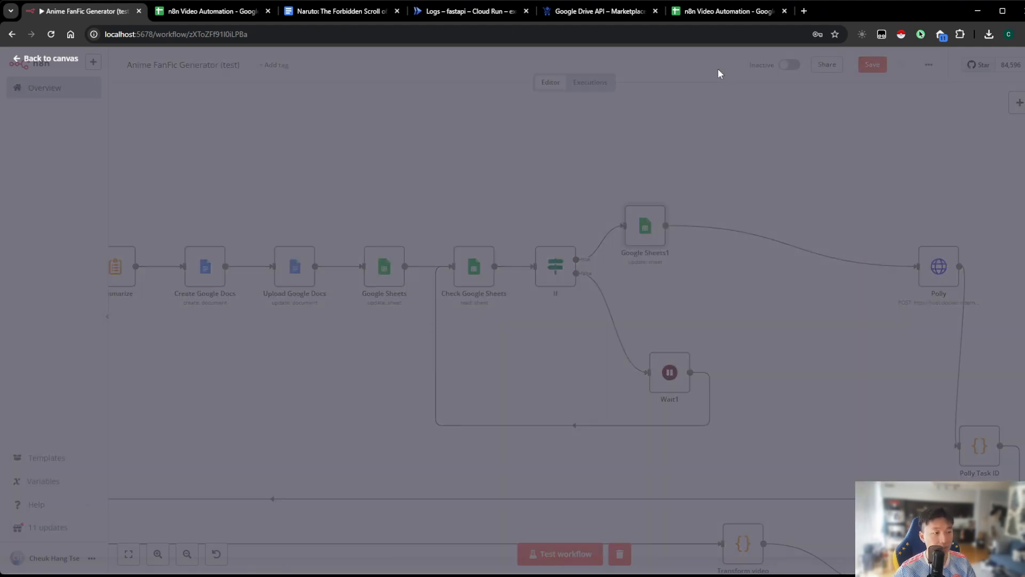
# Rename the new Google Sheets1 node to "Update n8n Status in Google Sheets"
pyautogui.press('F2')
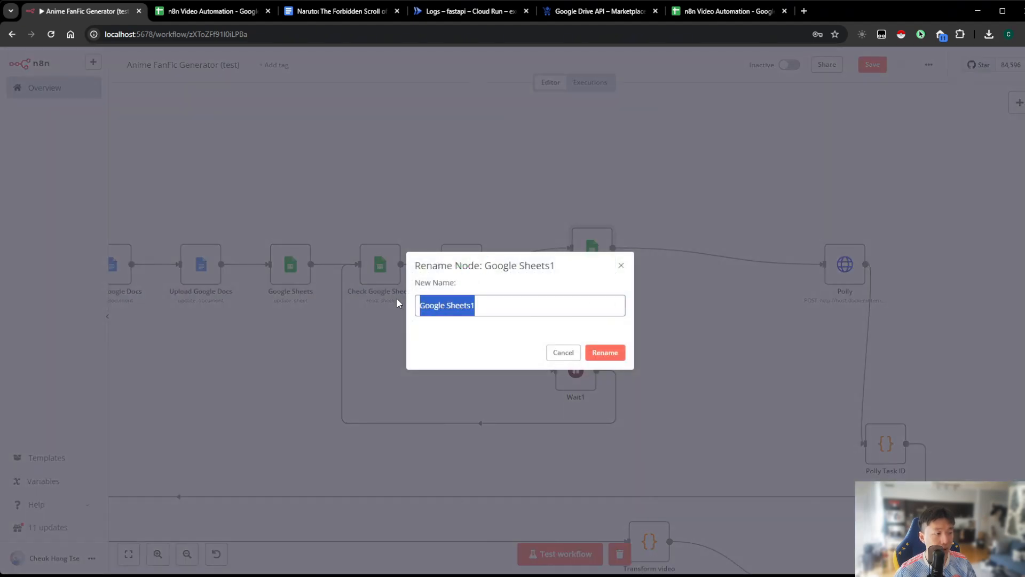
pyautogui.write('Update n8n Status in')
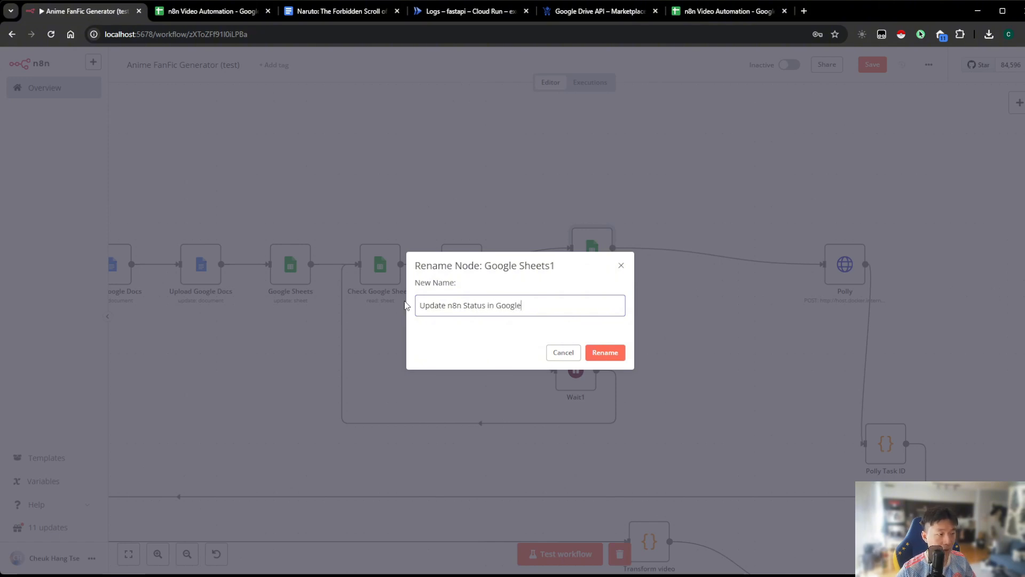
pyautogui.click(594, 353)
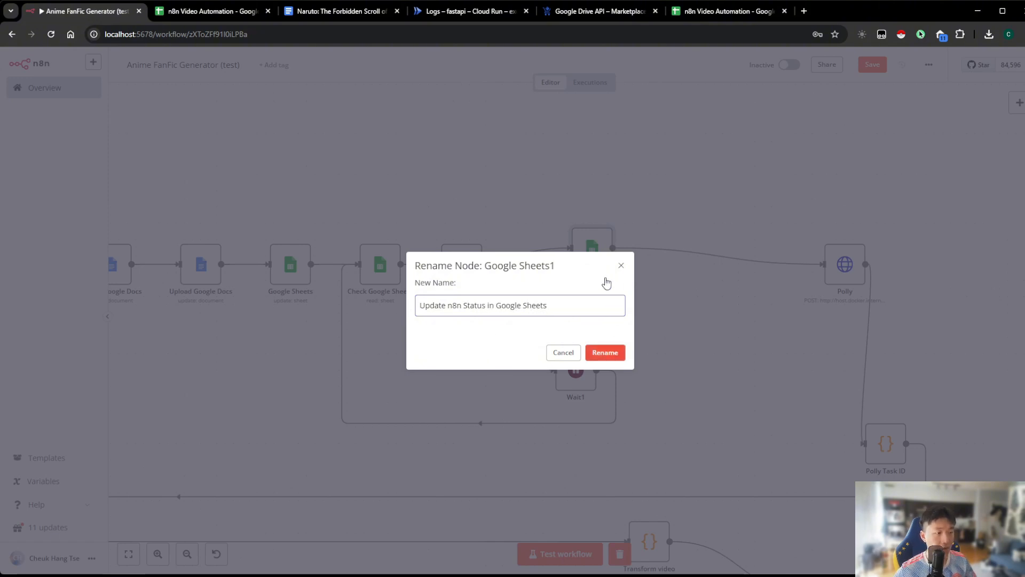
# Insert a Google Docs node with the Get a document action between Update n8n Status in Google Sheets and Polly
pyautogui.moveTo(684, 265)
pyautogui.click(716, 261)
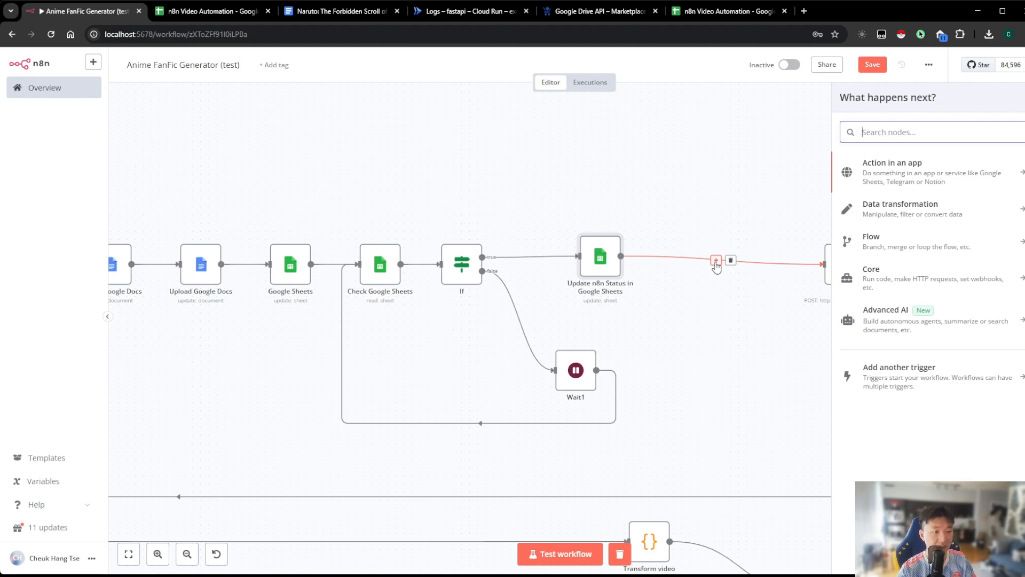
pyautogui.write('google doc')
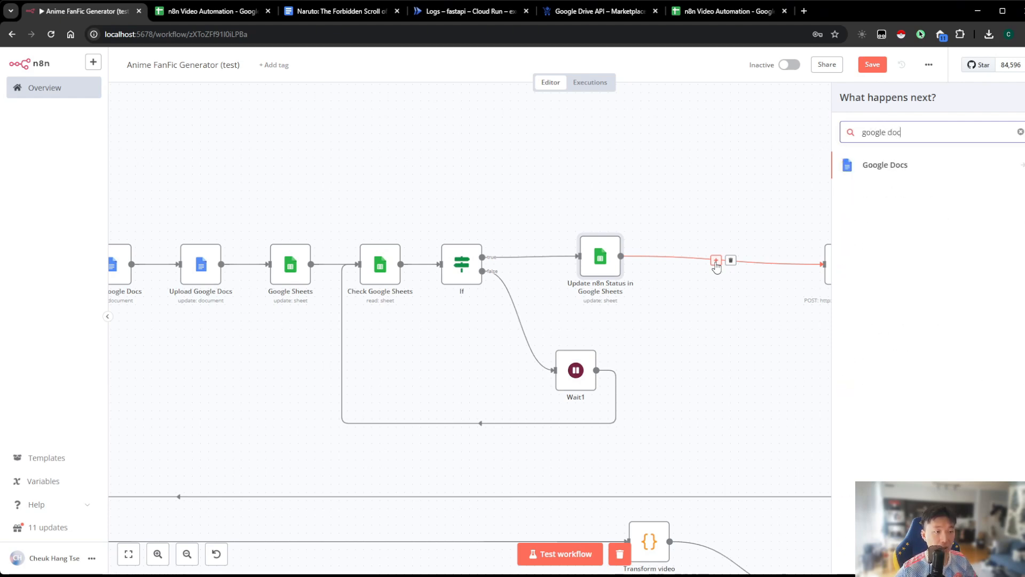
pyautogui.click(884, 164)
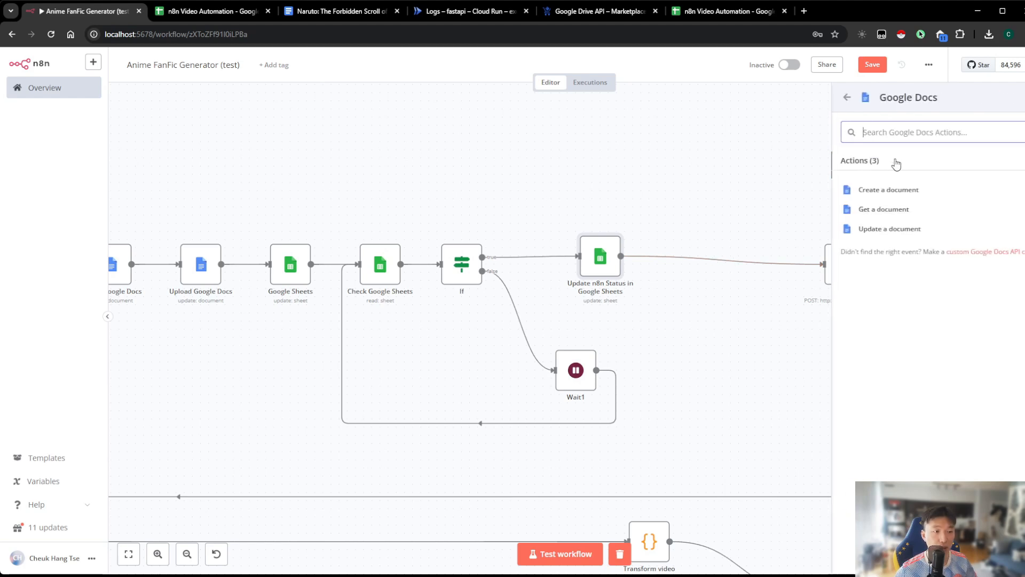
pyautogui.click(884, 214)
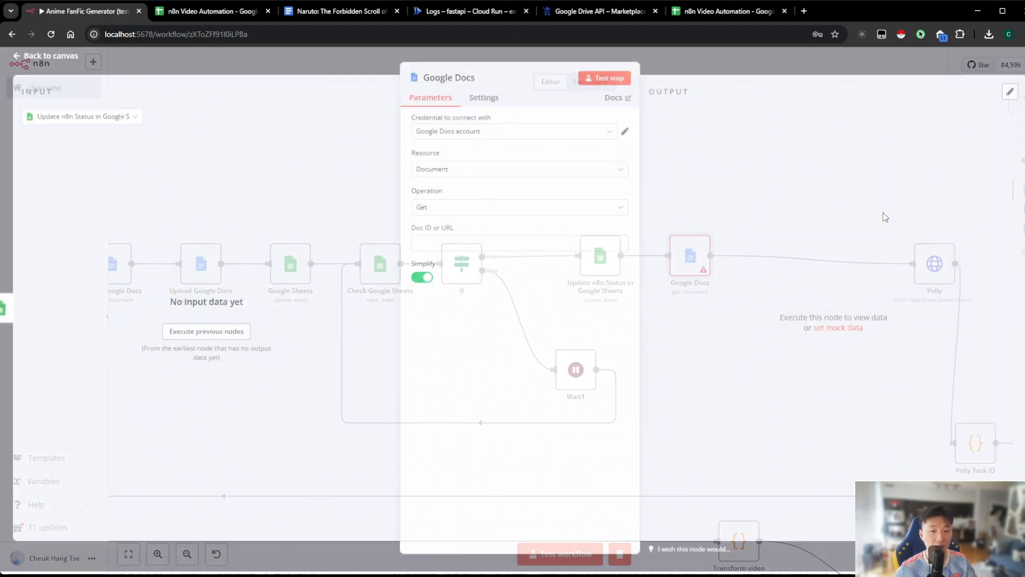
# Set the Google Docs node's Doc ID or URL to the expression {{ $('Create Google Docs').last().json.id}} and return to the canvas
pyautogui.click(544, 247)
pyautogui.click(611, 231)
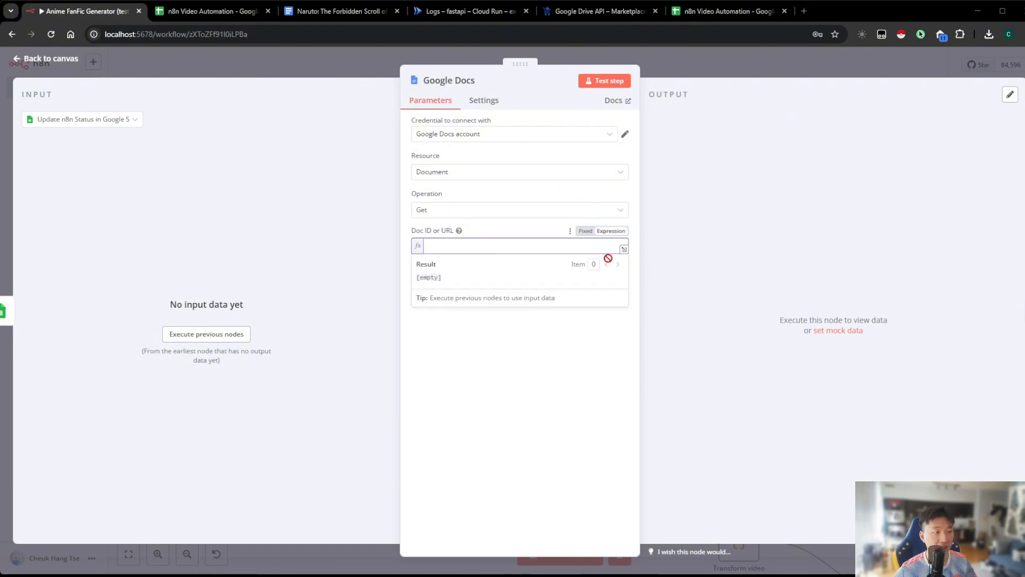
pyautogui.write("{{ $('Create Google Docs').last().json.id}}")
pyautogui.click(690, 255)
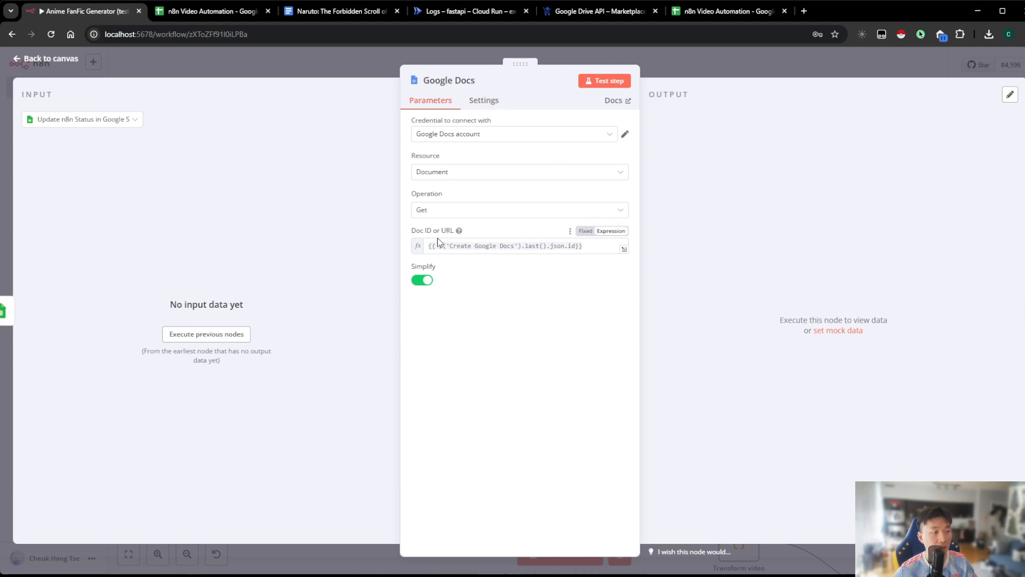
pyautogui.moveTo(455, 244)
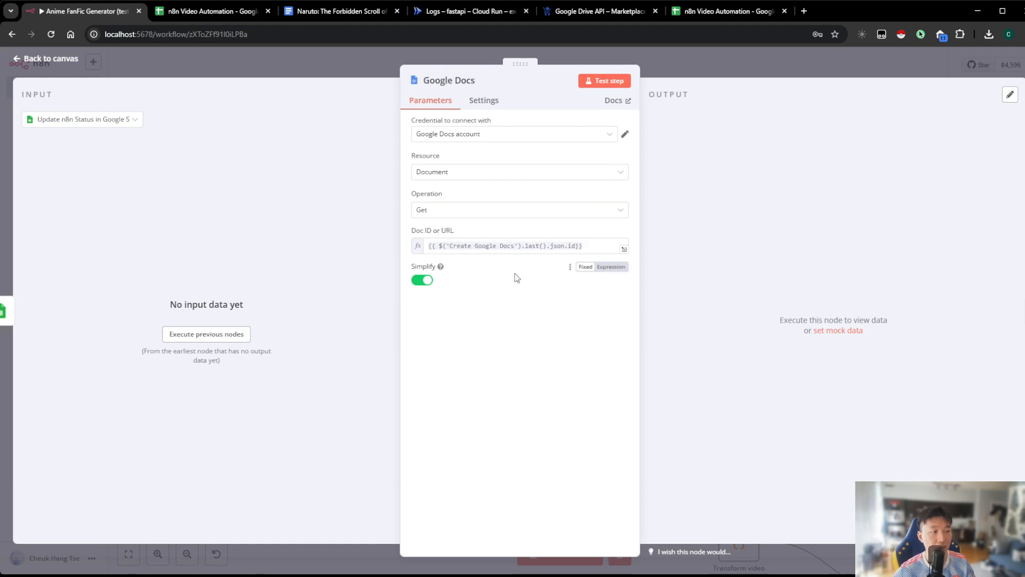
pyautogui.click(745, 73)
# Line up the Google Docs and Polly nodes in a row after the status update node, and save the workflow
pyautogui.moveTo(632, 248); pyautogui.dragTo(657, 248)
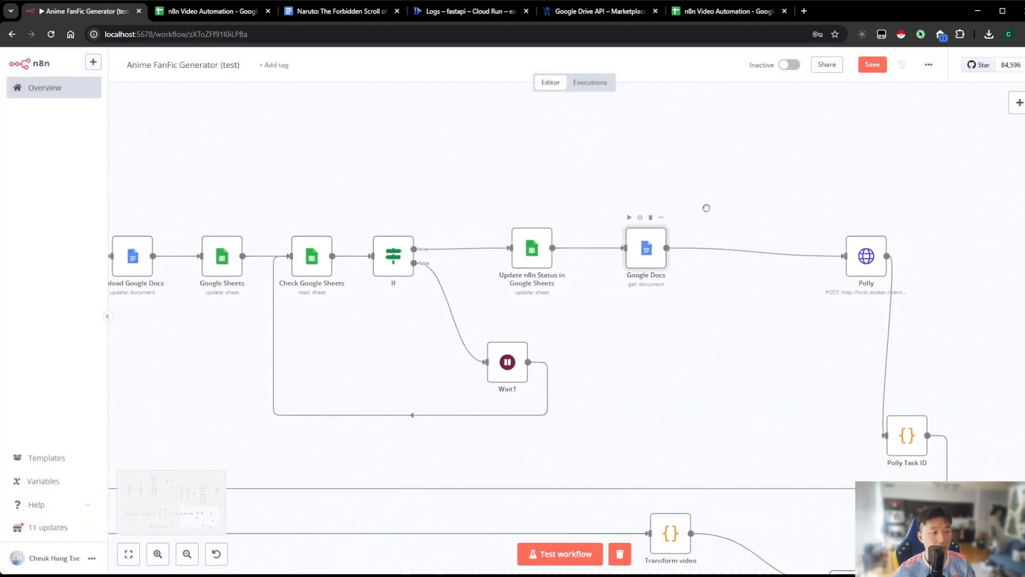
pyautogui.click(872, 64)
pyautogui.moveTo(844, 252); pyautogui.dragTo(737, 244)
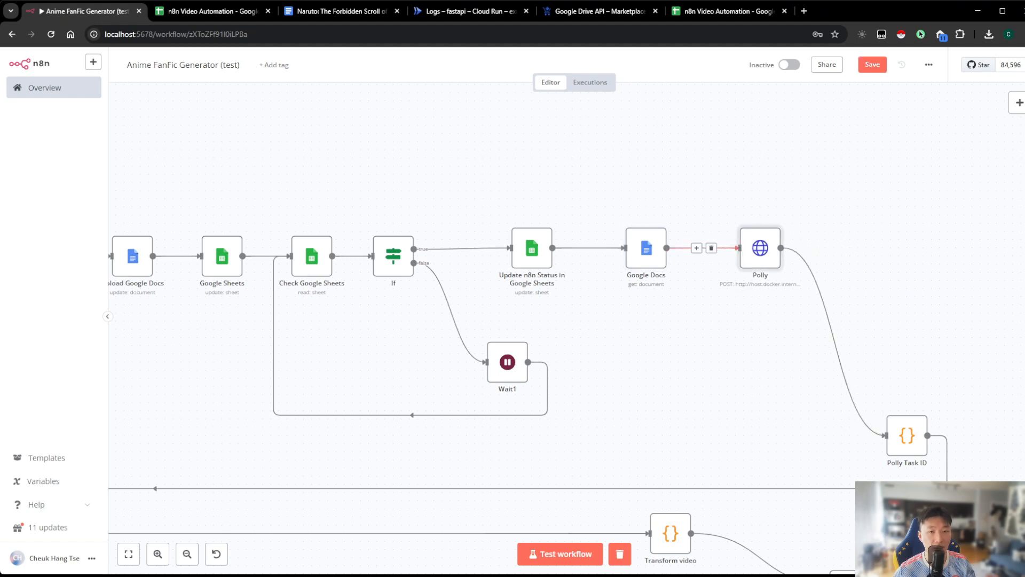
# Change the value of Polly's script body parameter to the expression {{ $json.content }} and return to the canvas
pyautogui.doubleClick(761, 247)
pyautogui.scroll(-3, 549, 340)
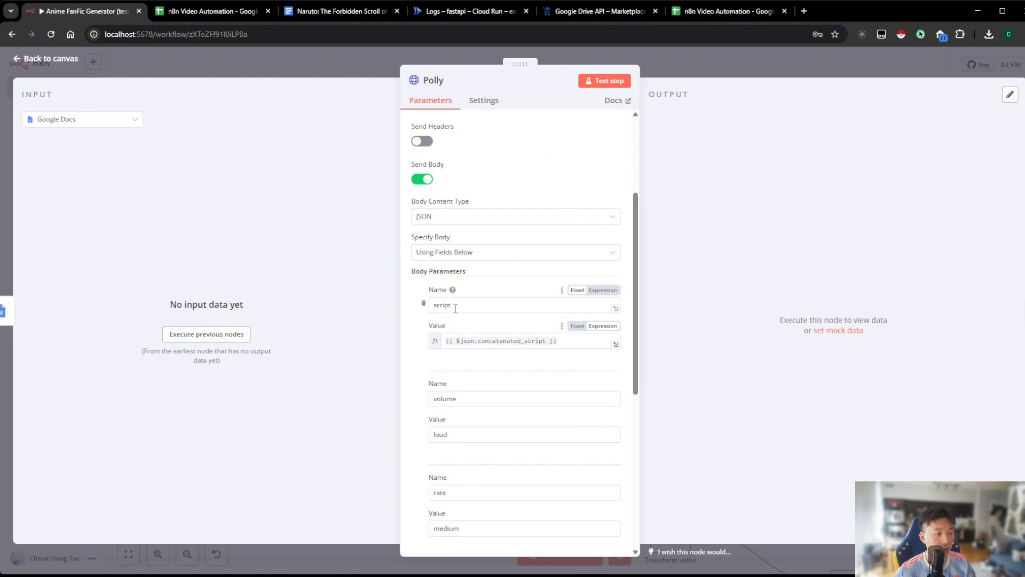
pyautogui.moveTo(480, 340); pyautogui.dragTo(544, 338)
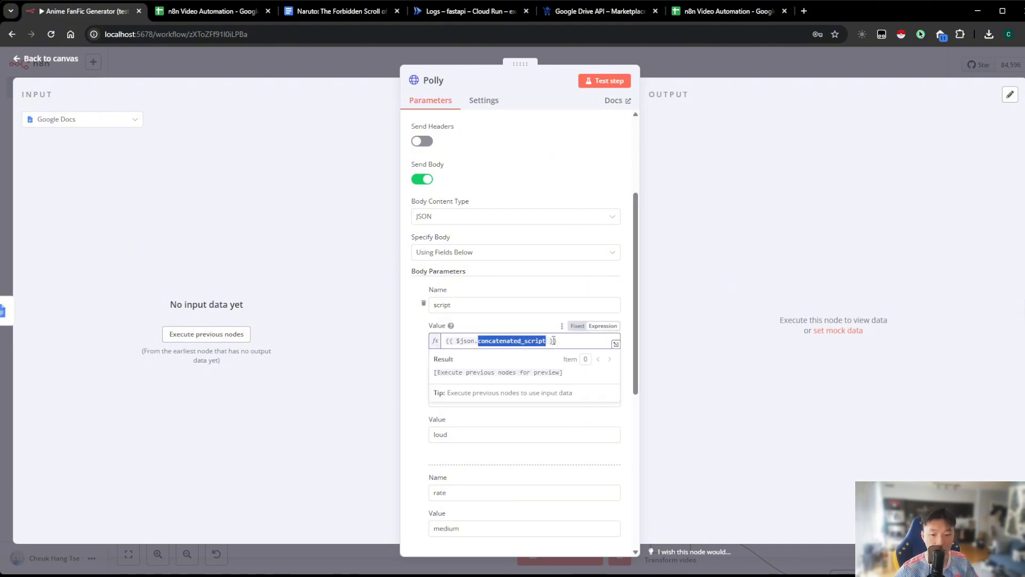
pyautogui.write('cpmtemt')
pyautogui.press('BackSpace')
pyautogui.press('BackSpace')
pyautogui.press('BackSpace')
pyautogui.press('BackSpace')
pyautogui.press('BackSpace')
pyautogui.press('BackSpace')
pyautogui.press('BackSpace')
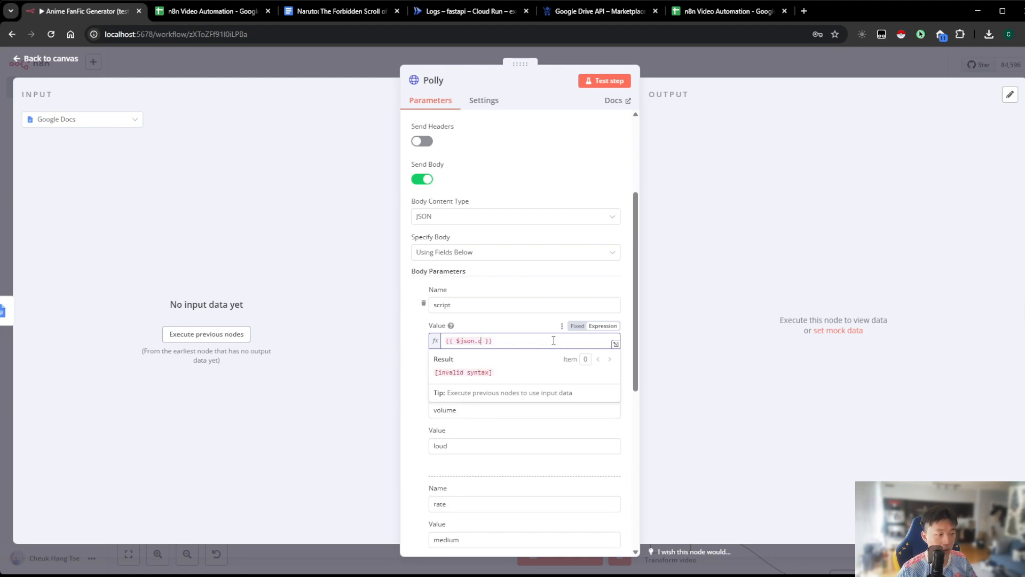
pyautogui.write('content')
pyautogui.click(744, 305)
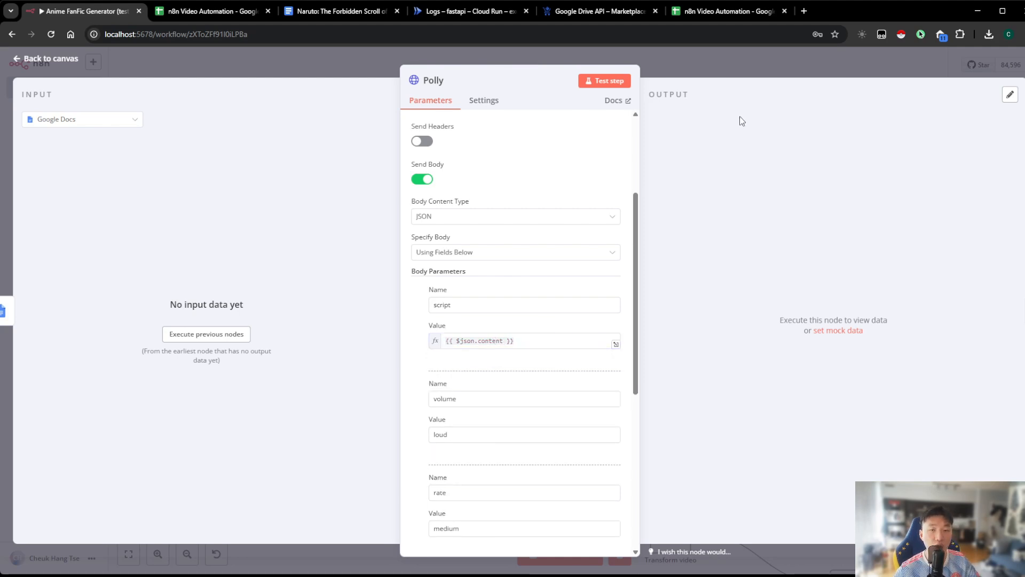
pyautogui.click(707, 69)
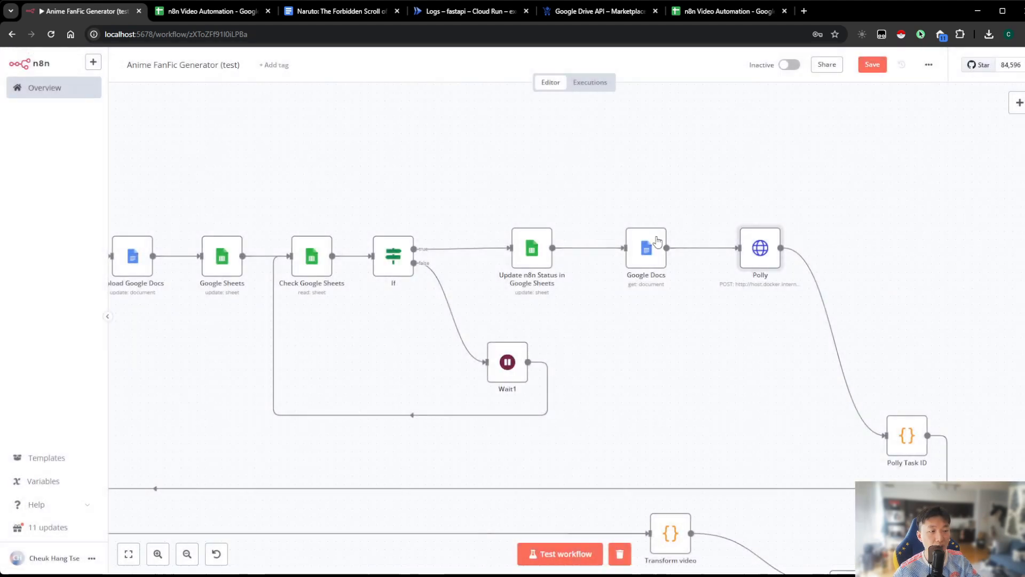
# Review the document retrieval settings in Google Docs and the script body parameter in Polly that uses its content
pyautogui.doubleClick(649, 246)
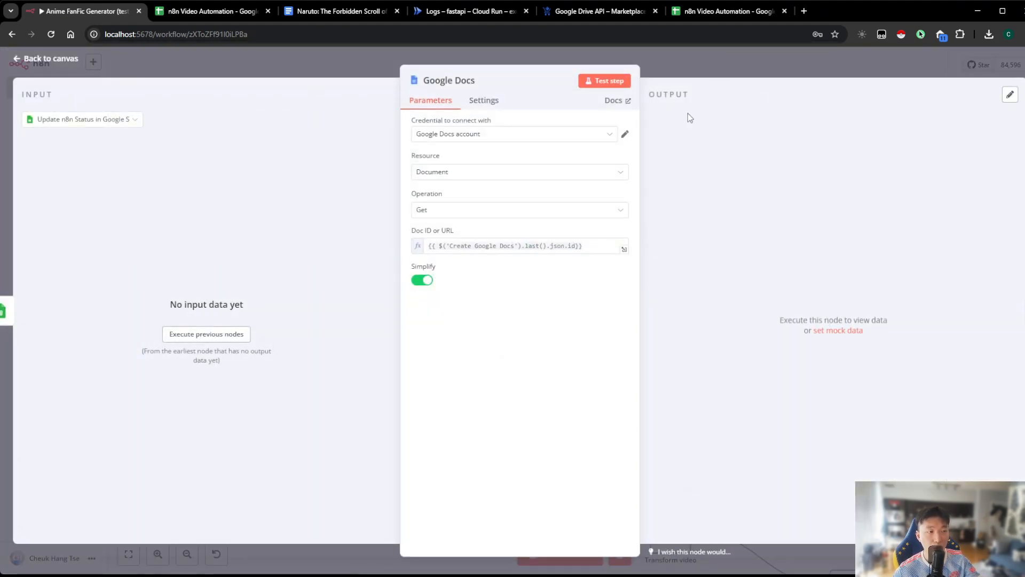
pyautogui.click(701, 57)
pyautogui.doubleClick(760, 246)
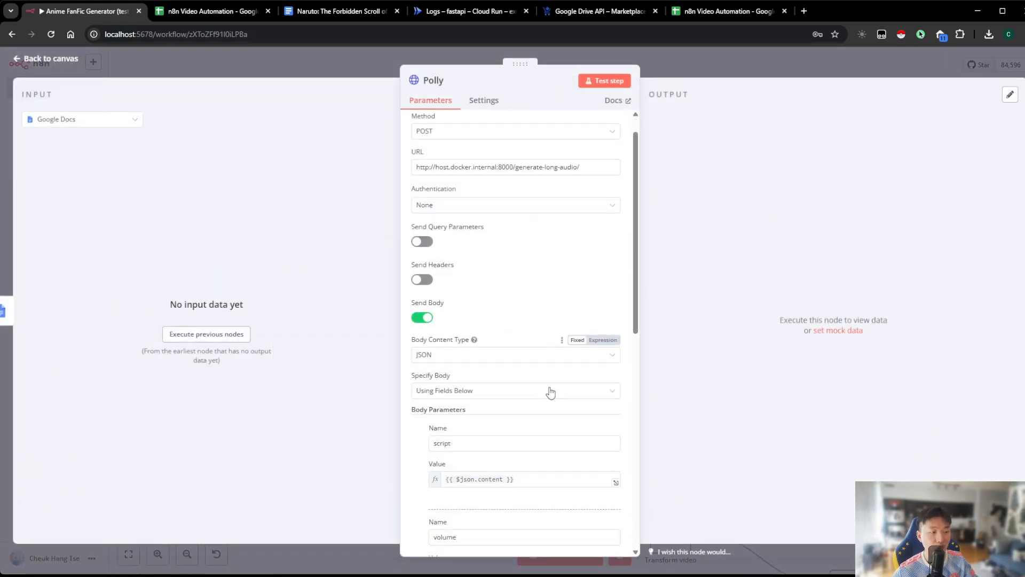
pyautogui.scroll(-2, 551, 393)
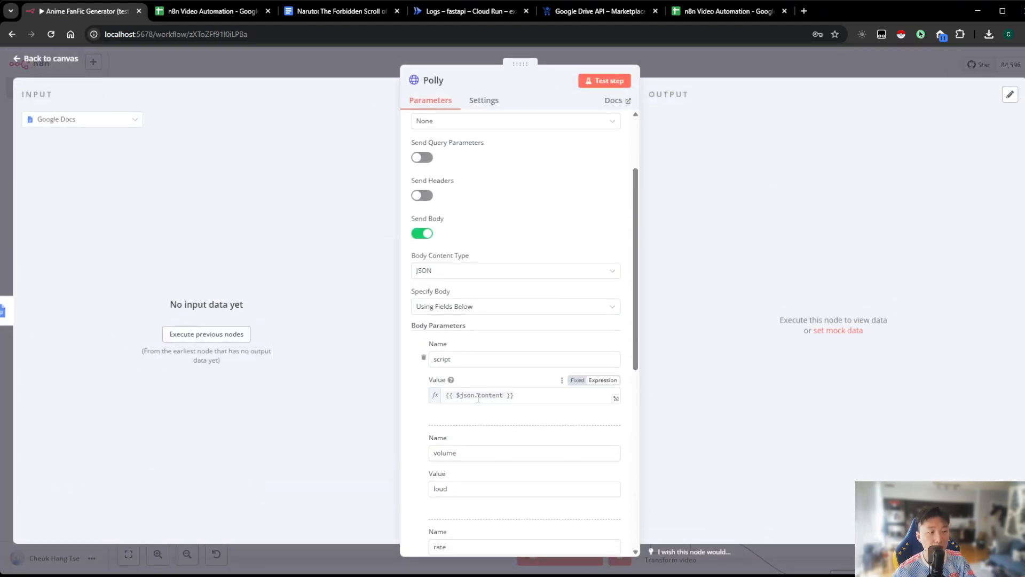
# Leave Polly, switch to the n8n Video Automation sheet and set the User Approval cell in row 2 to Approved
pyautogui.click(739, 56)
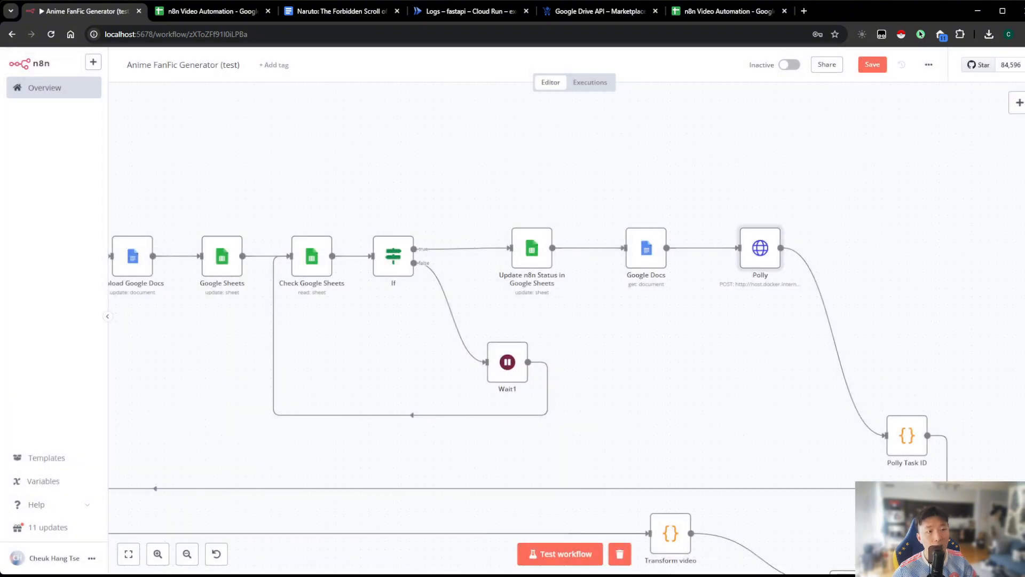
pyautogui.moveTo(605, 412); pyautogui.dragTo(785, 355)
pyautogui.click(187, 556)
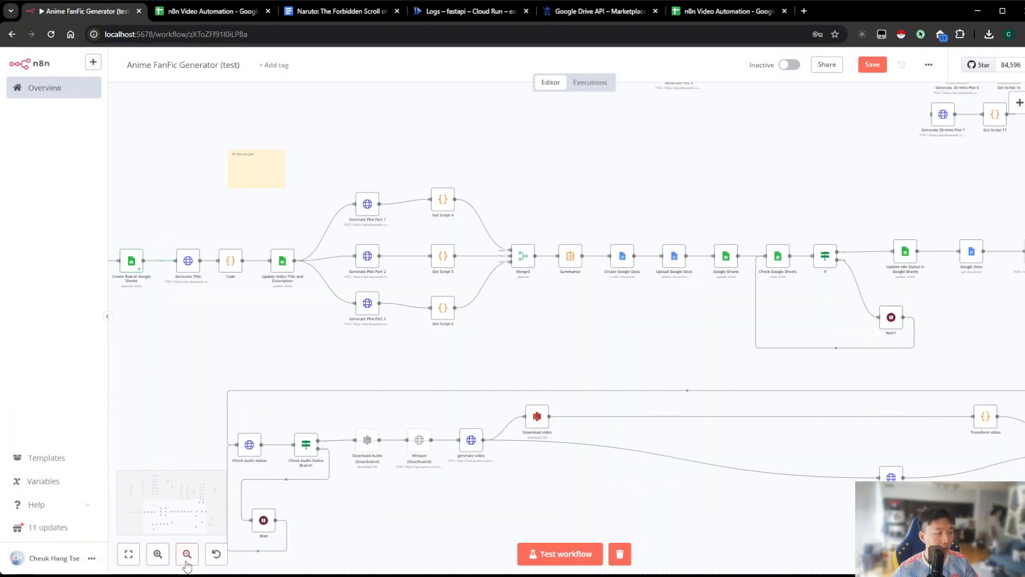
pyautogui.click(187, 559)
pyautogui.moveTo(614, 450); pyautogui.dragTo(605, 434)
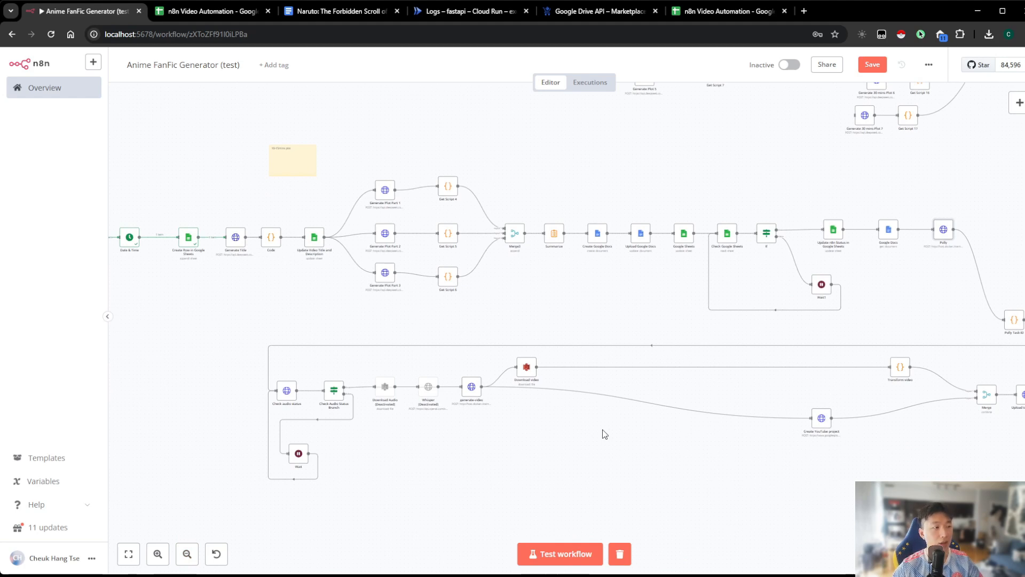
pyautogui.hscroll(-5, 604, 434)
pyautogui.click(242, 15)
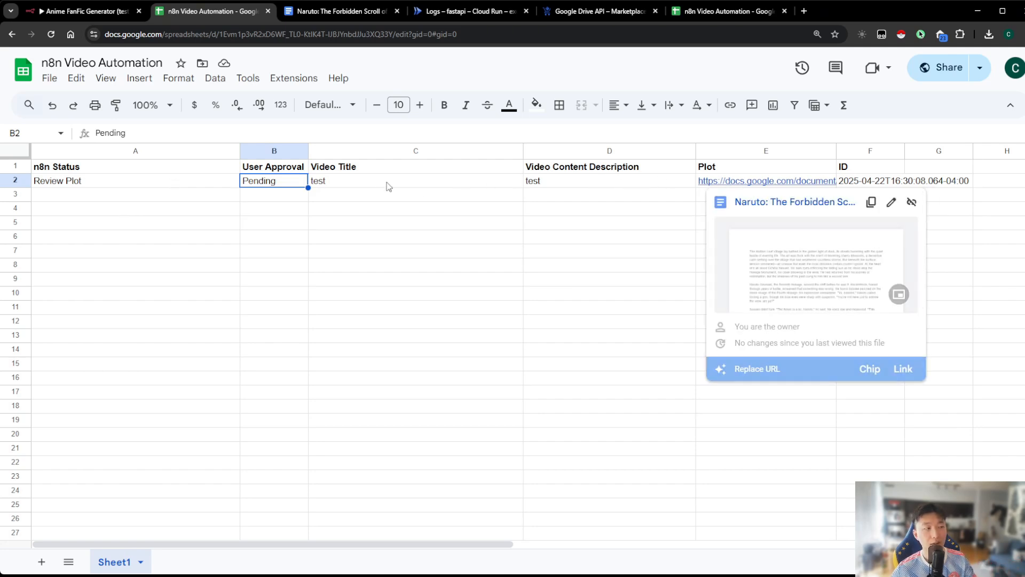
pyautogui.click(370, 189)
pyautogui.click(292, 183)
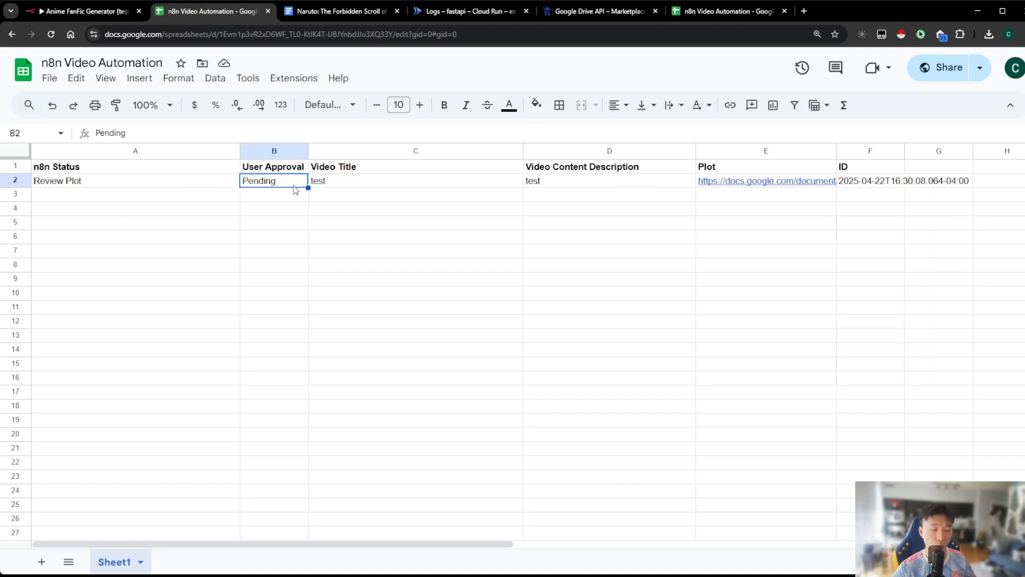
pyautogui.write('Approv')
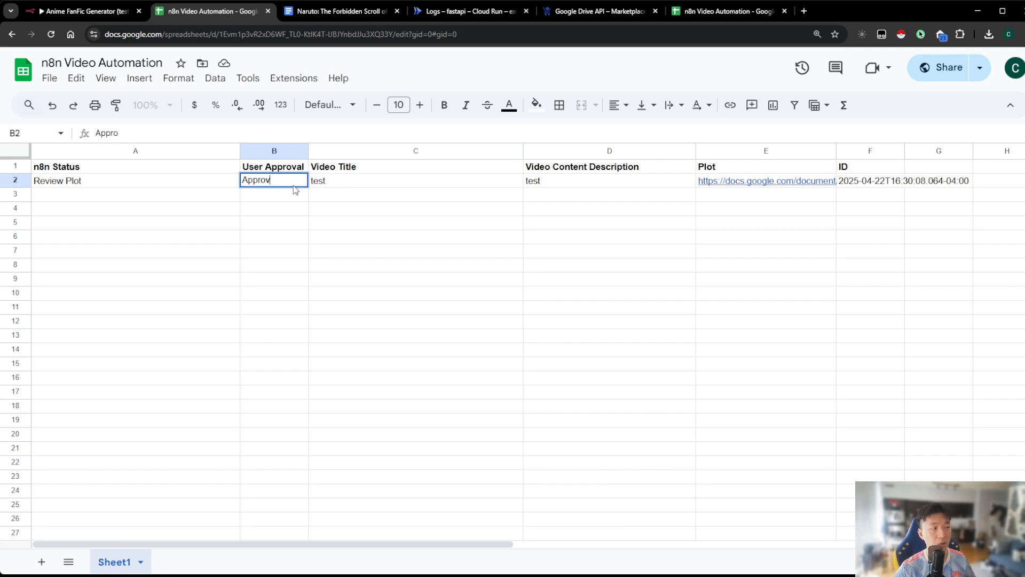
pyautogui.write('ed')
pyautogui.press('Return')
# Return to the n8n workflow and examine the If node's condition value for User Approval
pyautogui.click(131, 13)
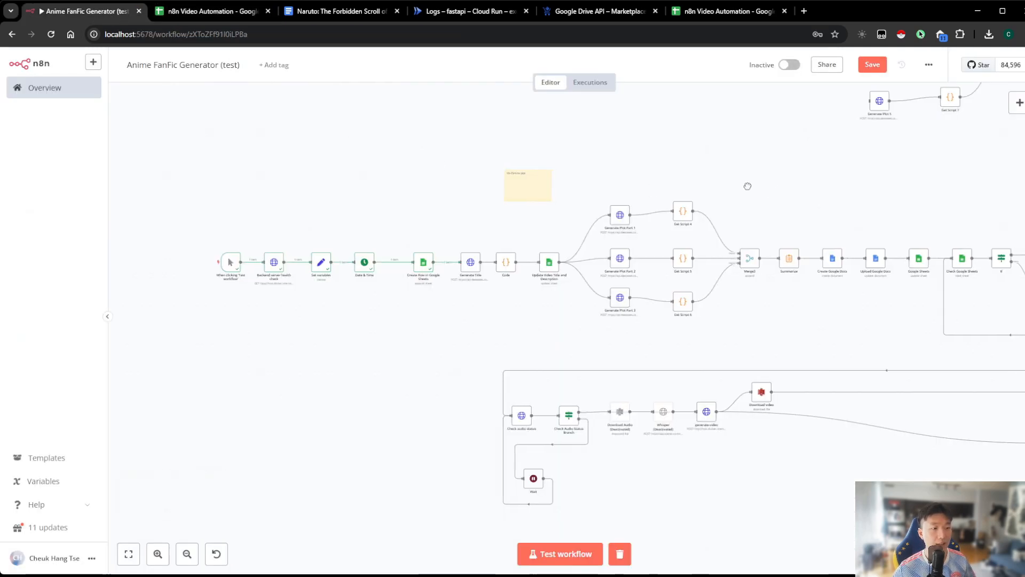
pyautogui.moveTo(745, 183); pyautogui.dragTo(315, 200)
pyautogui.click(161, 556)
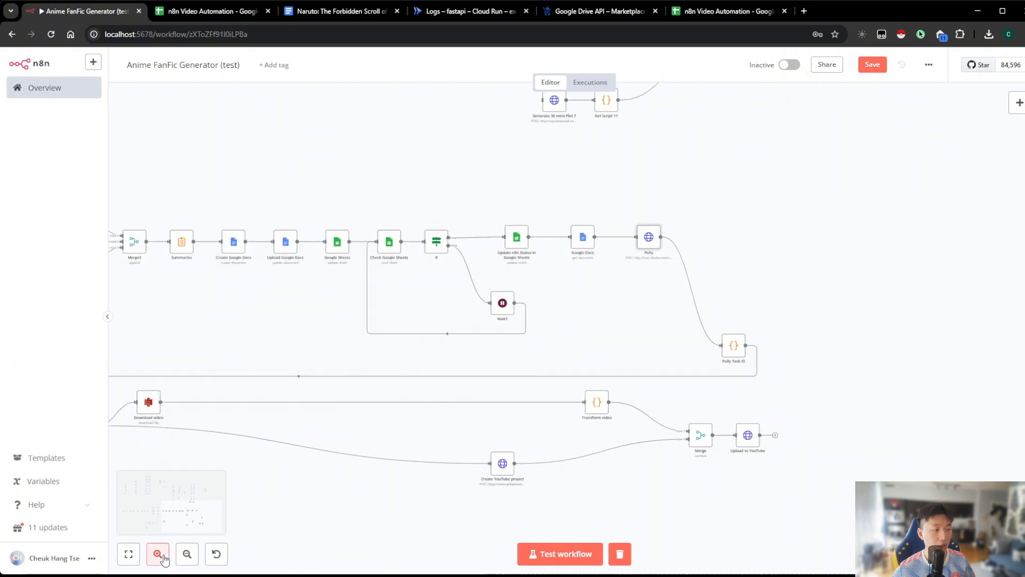
pyautogui.click(162, 557)
pyautogui.click(161, 556)
pyautogui.click(161, 556)
pyautogui.scroll(1, 471, 366)
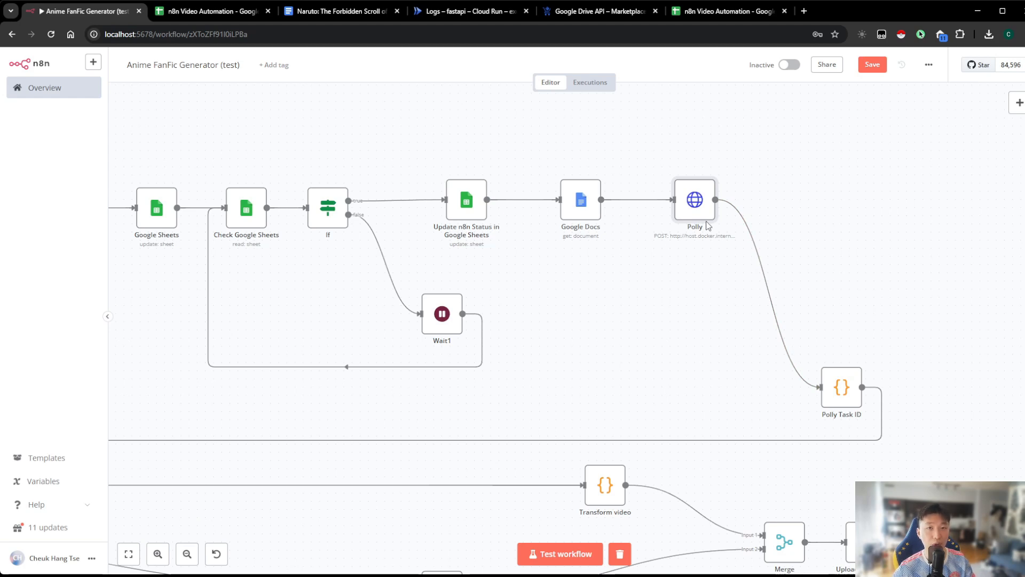
pyautogui.hscroll(-3, 614, 293)
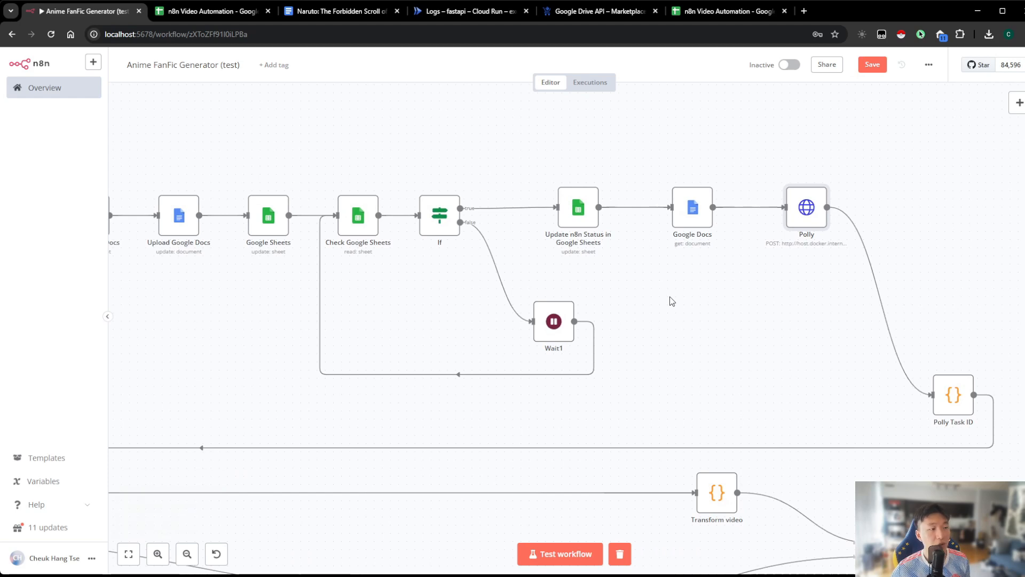
pyautogui.hscroll(-3, 659, 291)
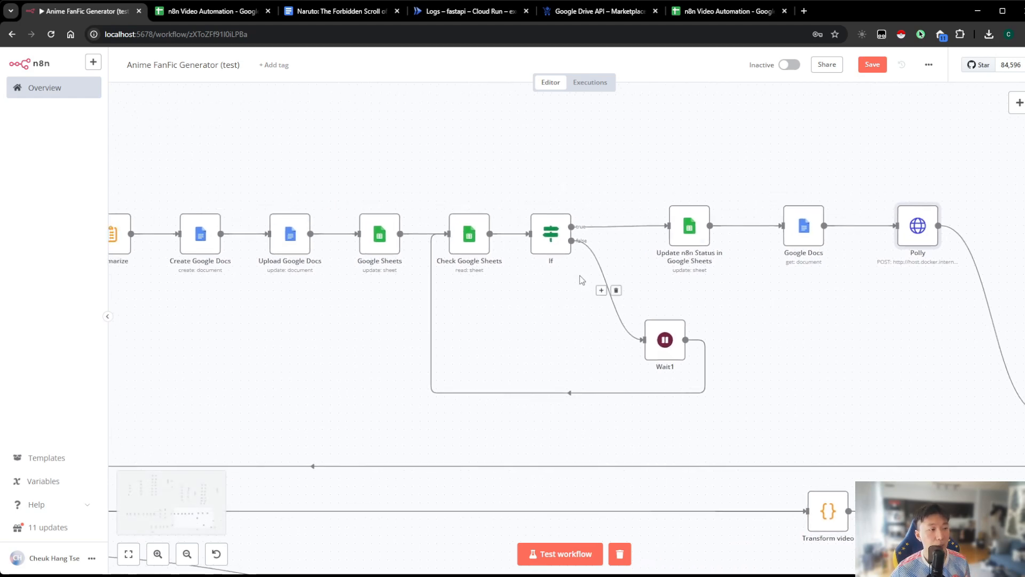
pyautogui.doubleClick(552, 239)
pyautogui.moveTo(490, 178); pyautogui.dragTo(414, 183)
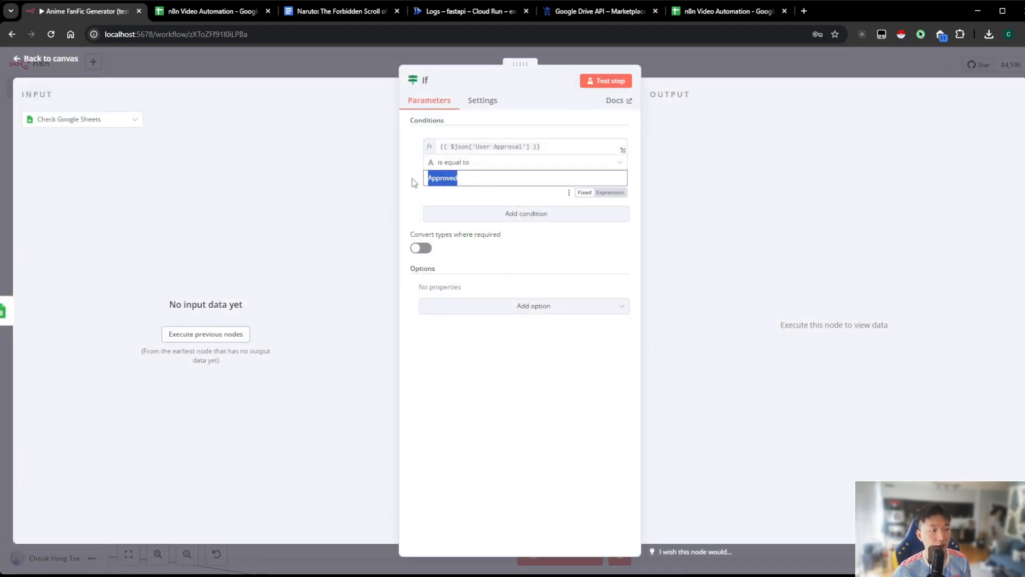
# Compare the User Approval cell in row 2 of the sheet with the spelling of the If node's condition value
pyautogui.click(206, 12)
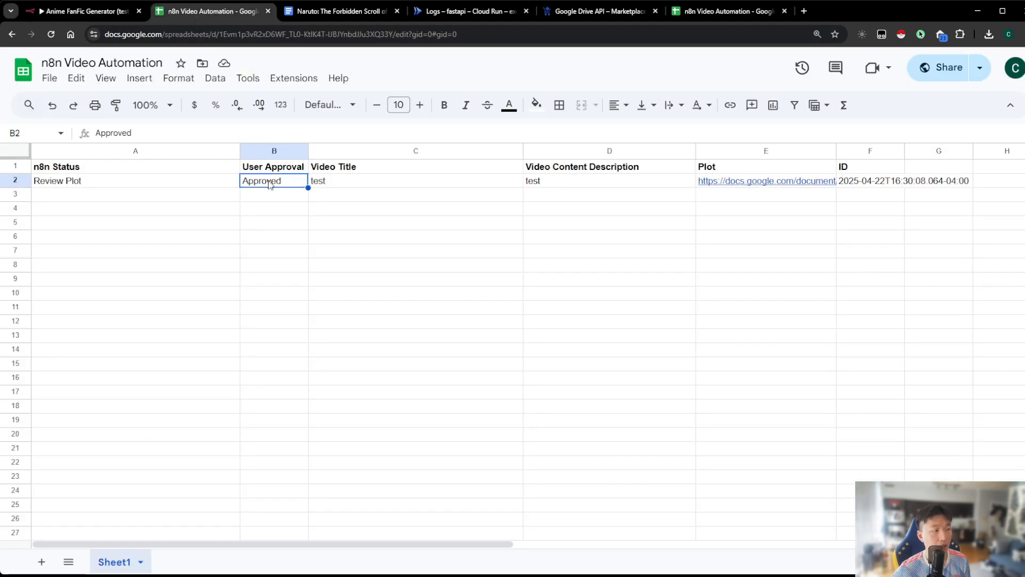
pyautogui.click(270, 152)
pyautogui.click(269, 183)
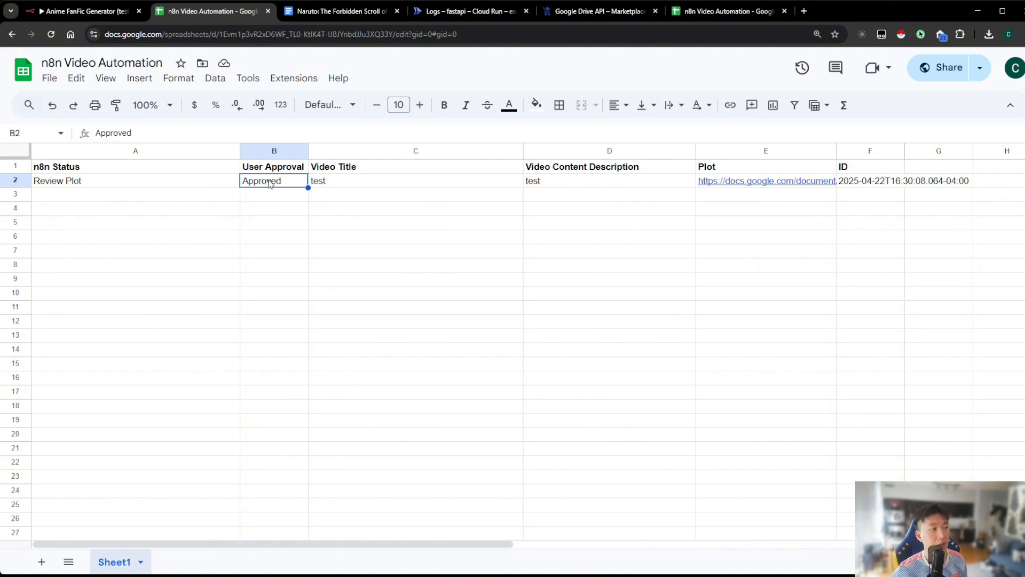
pyautogui.click(86, 11)
pyautogui.click(431, 178)
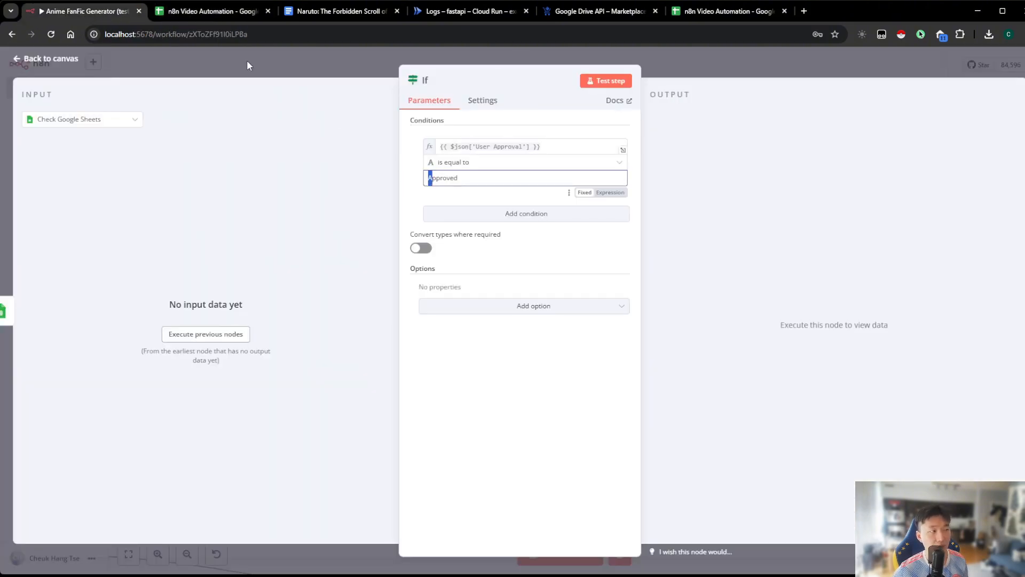
# Set the User Approval cell in row 2 of the n8n Video Automation sheet to lowercase approved
pyautogui.click(251, 11)
pyautogui.click(311, 195)
pyautogui.click(273, 182)
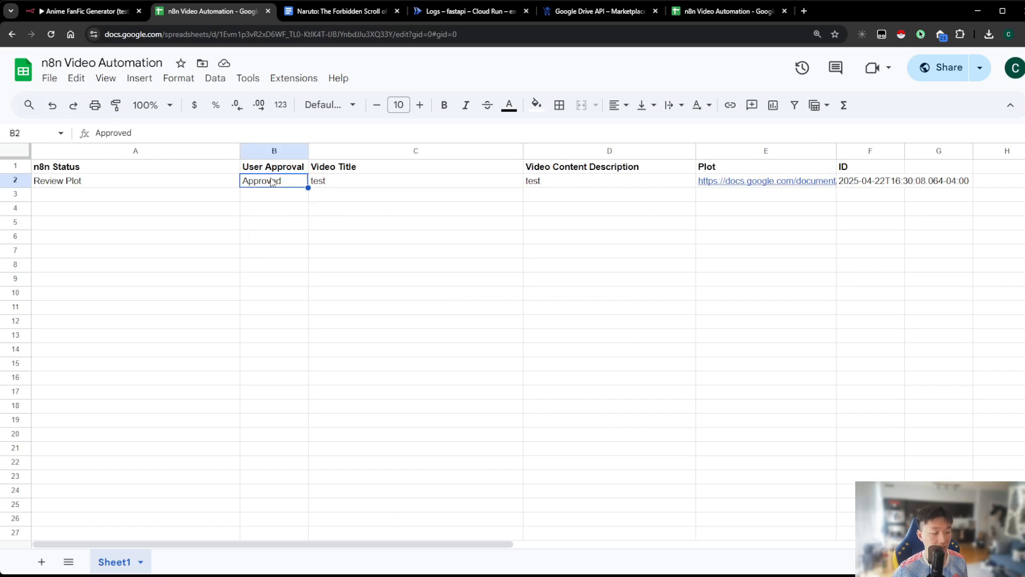
pyautogui.write('approved')
pyautogui.press('Return')
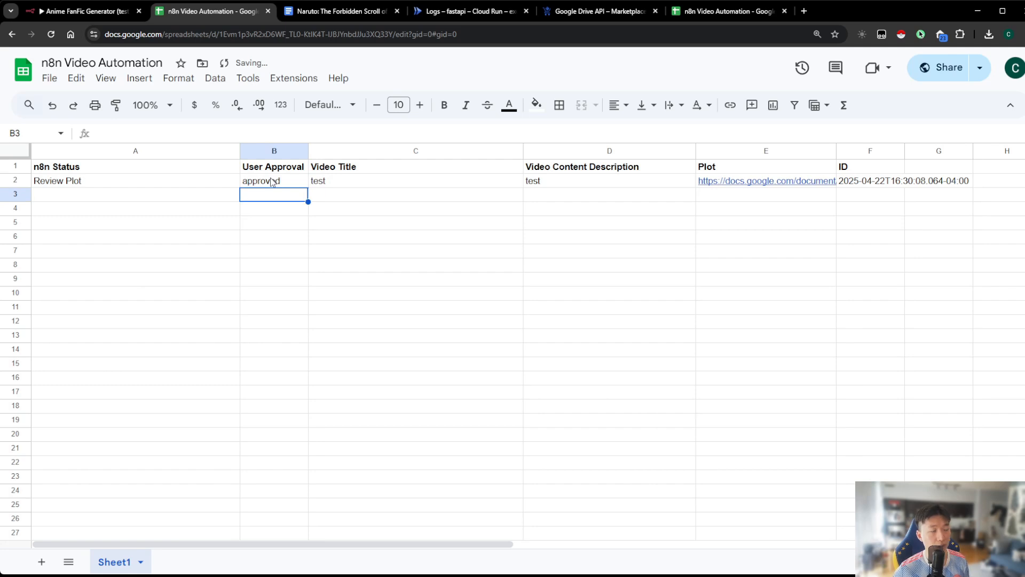
# Return to the n8n workflow and move the generate-video node farther from Whisper to make room between them
pyautogui.click(88, 11)
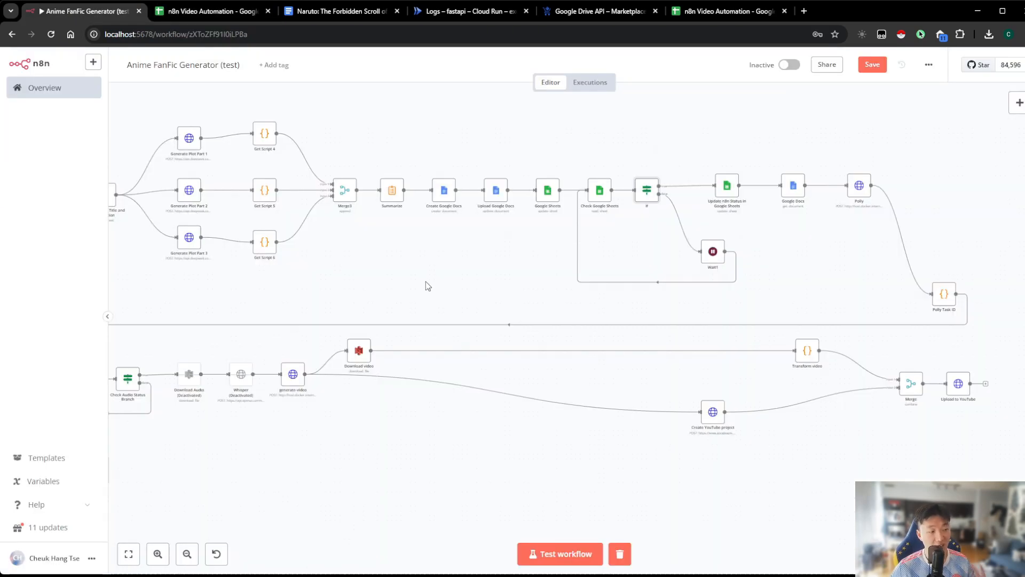
pyautogui.moveTo(451, 265); pyautogui.dragTo(635, 249)
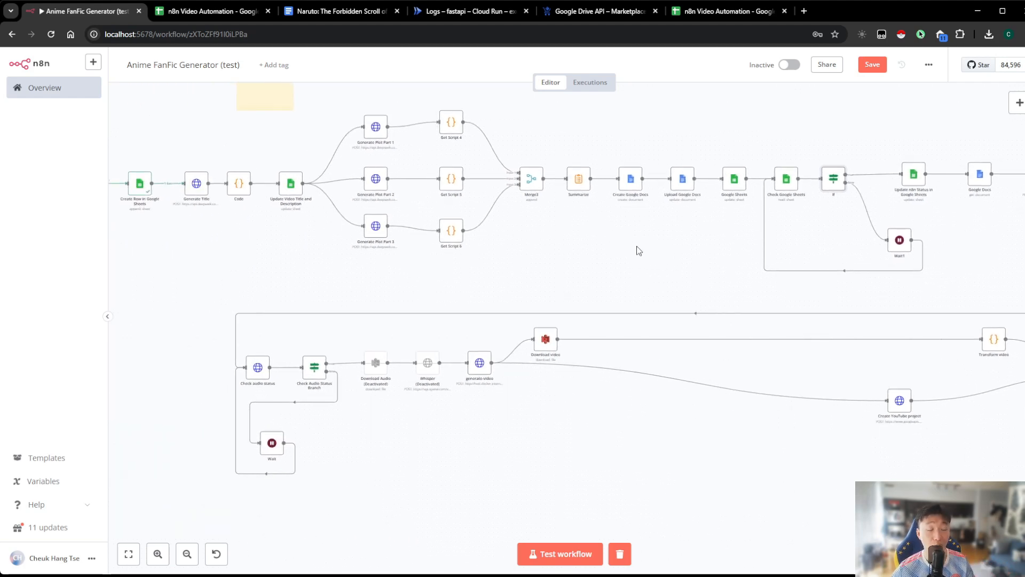
pyautogui.click(157, 554)
pyautogui.click(157, 554)
pyautogui.click(158, 554)
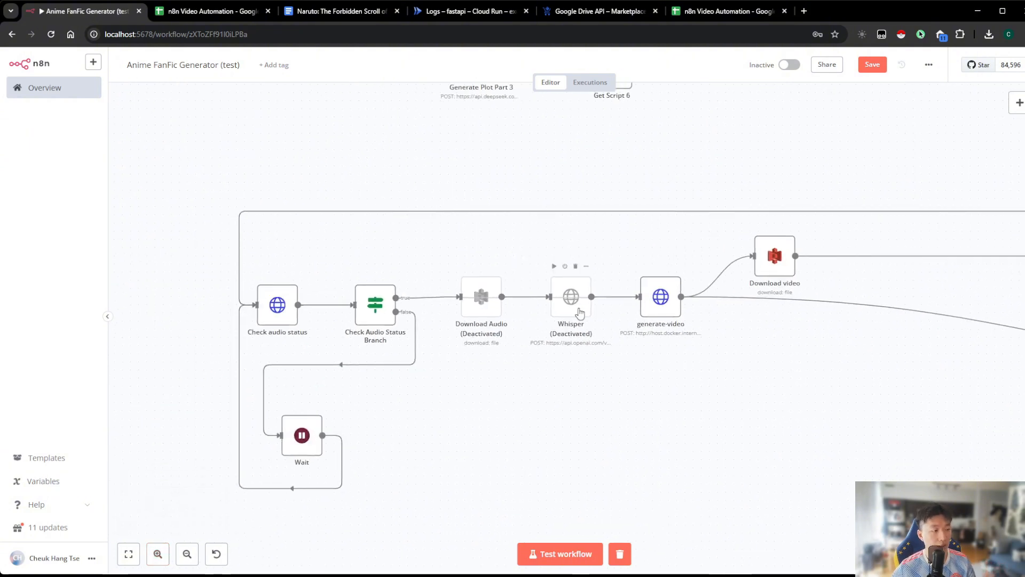
pyautogui.moveTo(668, 361); pyautogui.dragTo(602, 348)
pyautogui.moveTo(585, 299); pyautogui.dragTo(624, 299)
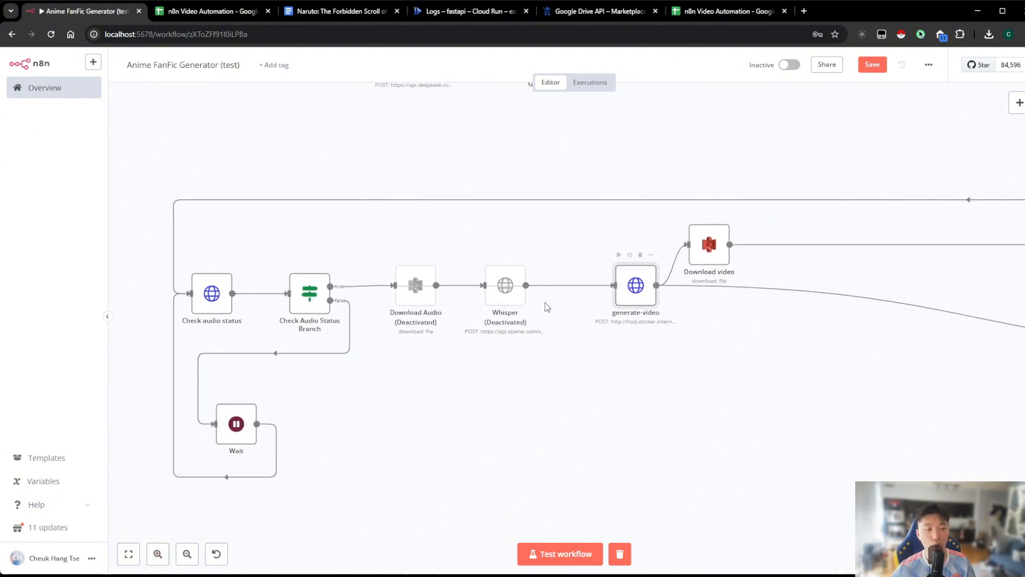
# Insert a Google Sheets node with the Update row in sheet action between Whisper and generate-video
pyautogui.moveTo(547, 289)
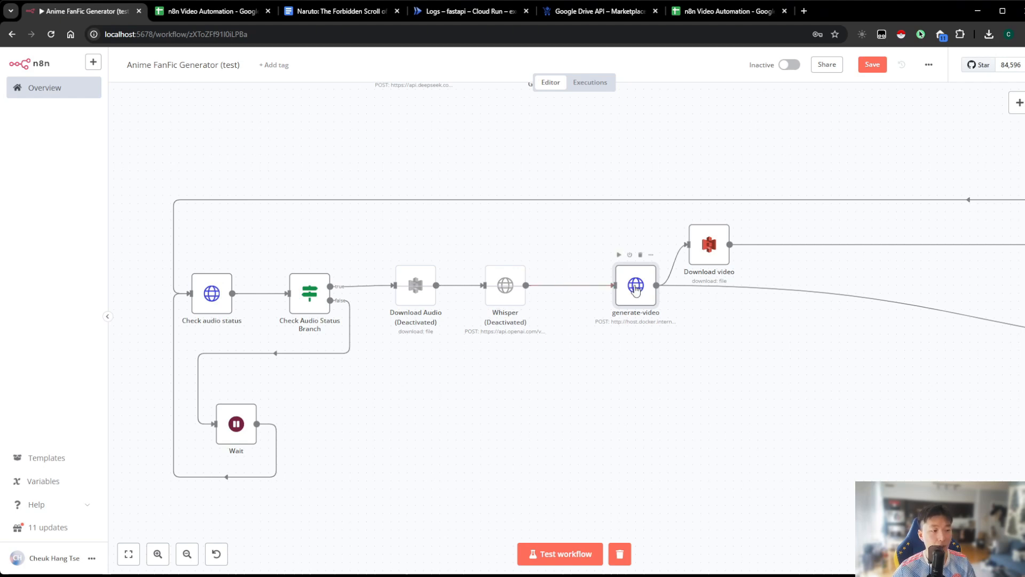
pyautogui.click(562, 276)
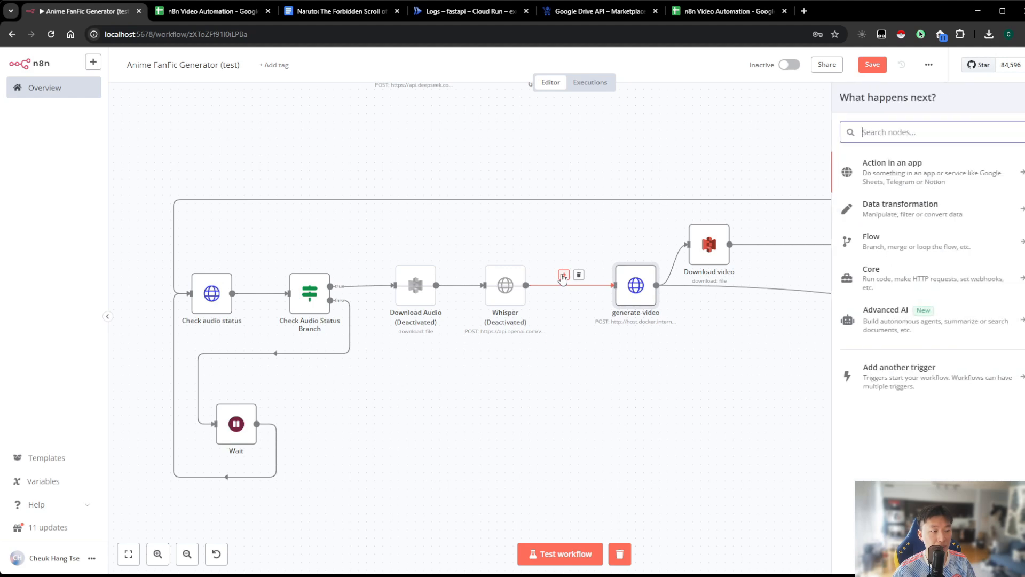
pyautogui.write('google sheet')
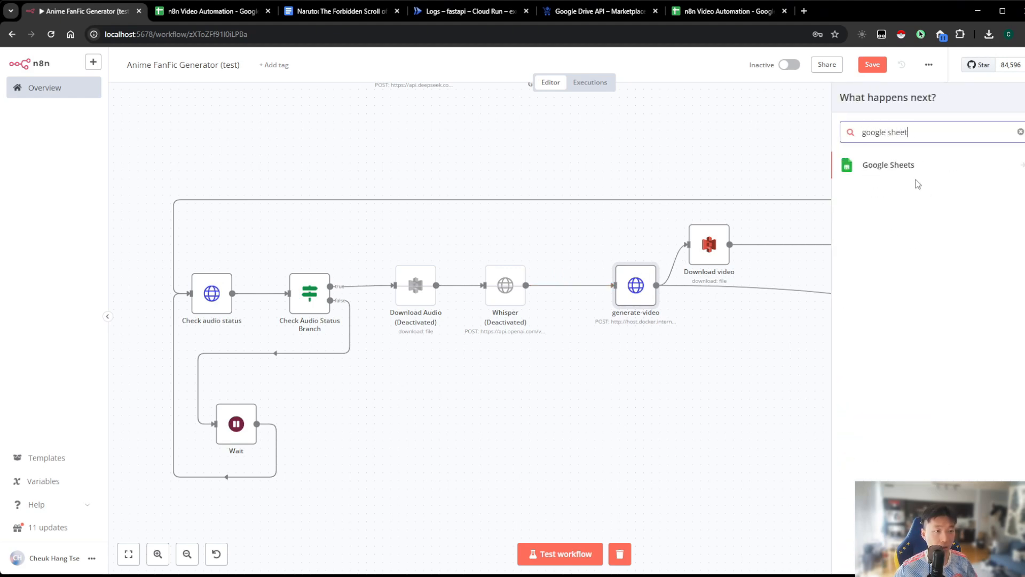
pyautogui.click(913, 171)
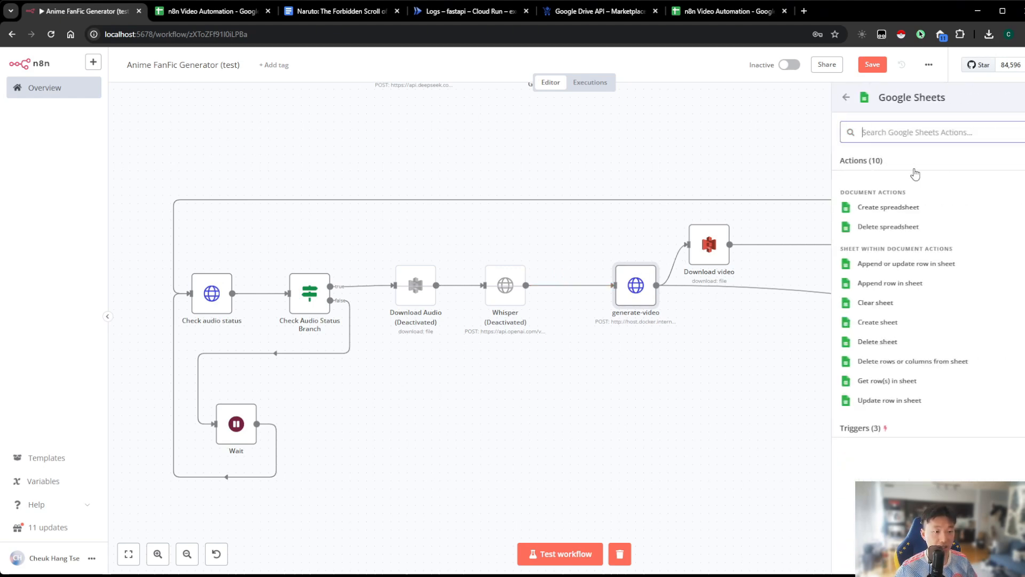
pyautogui.click(908, 402)
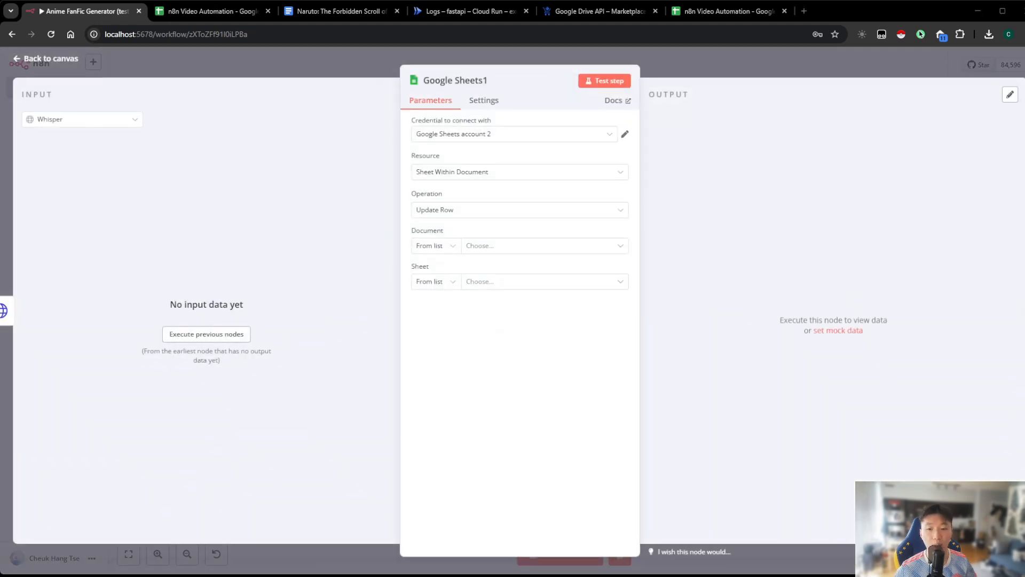
# Point the new node to Sheet1 of the n8n Video Automation document and match rows on the ID column
pyautogui.click(486, 246)
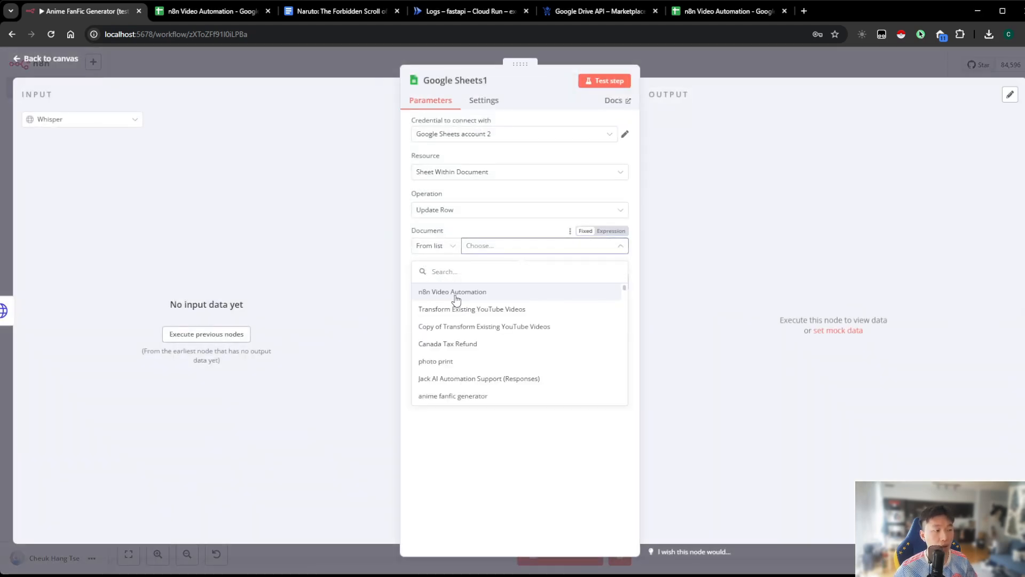
pyautogui.click(484, 292)
pyautogui.click(484, 289)
pyautogui.click(480, 309)
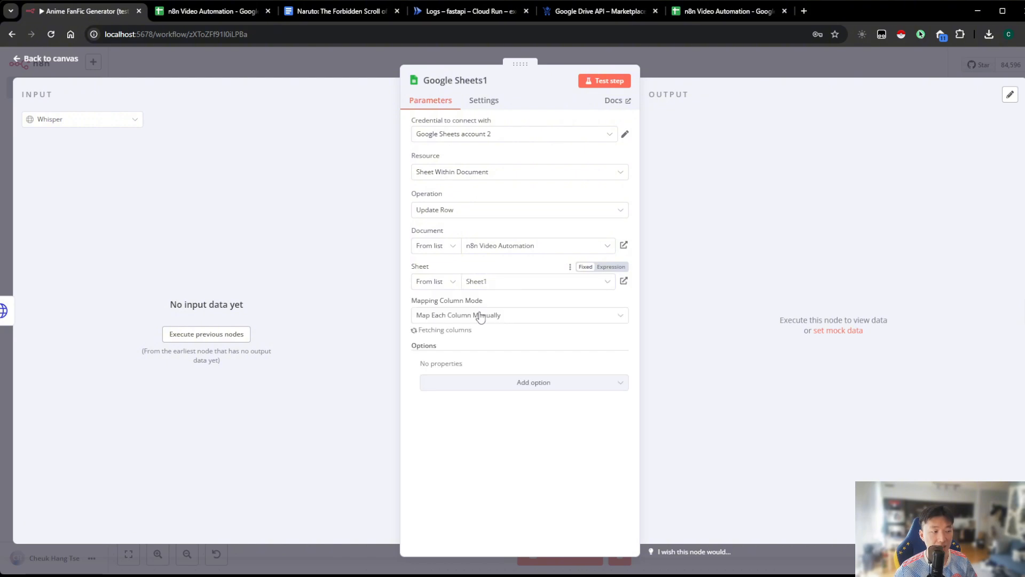
pyautogui.click(476, 352)
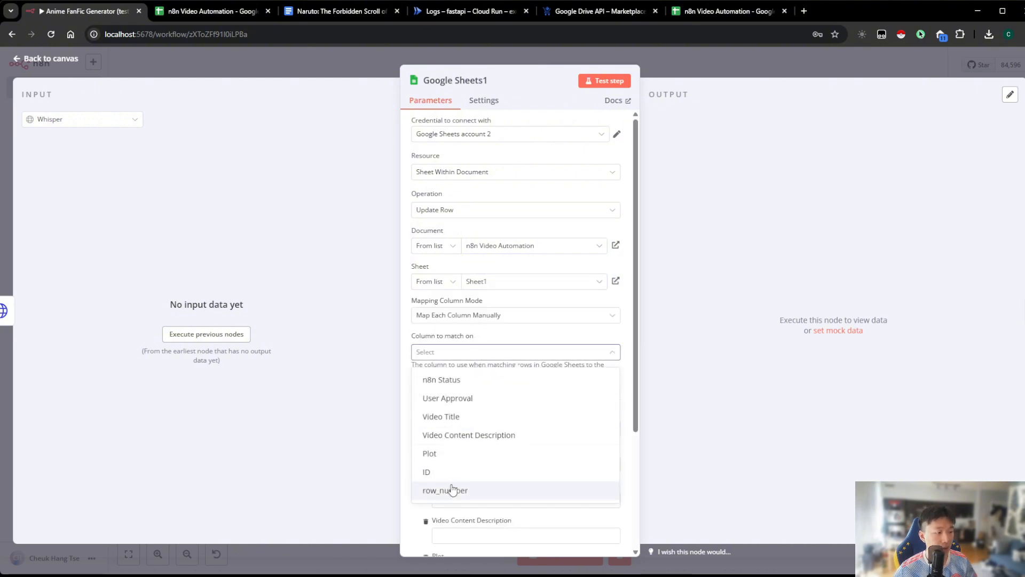
pyautogui.click(450, 473)
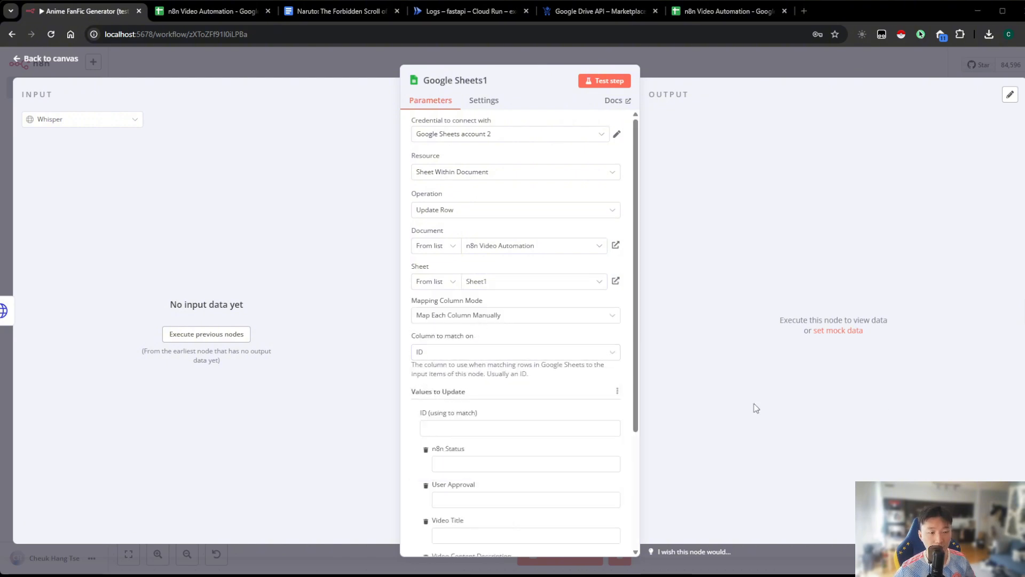
# Set the ID to match to the expression {{ $('Date & Time').last().json.currentDate }}
pyautogui.click(563, 427)
pyautogui.click(595, 414)
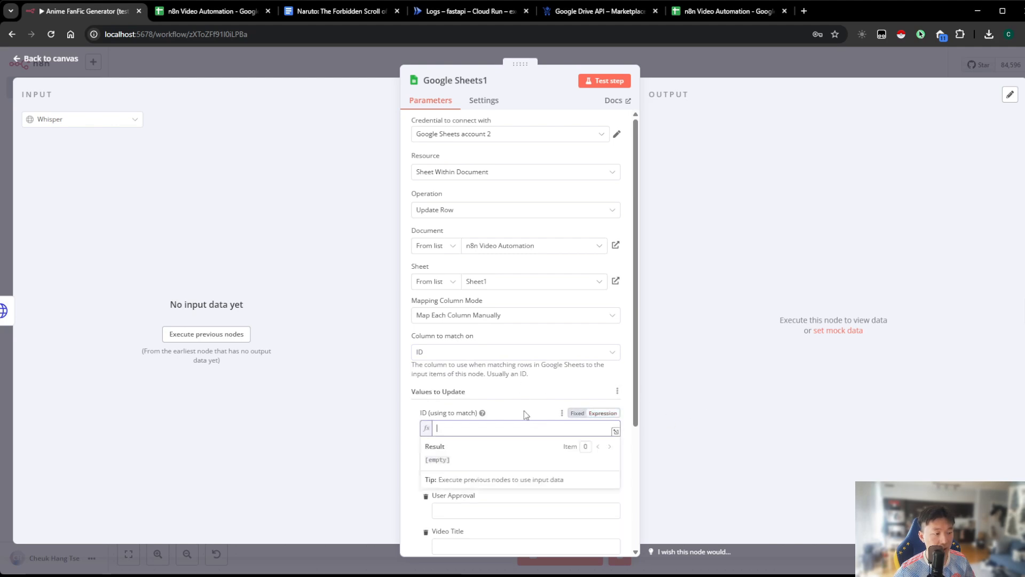
pyautogui.hotkey('ctrl', 'v')
pyautogui.click(759, 405)
# Paste the copied content into the n8n Status update value and return to the canvas
pyautogui.scroll(-2, 612, 373)
pyautogui.scroll(-2, 615, 373)
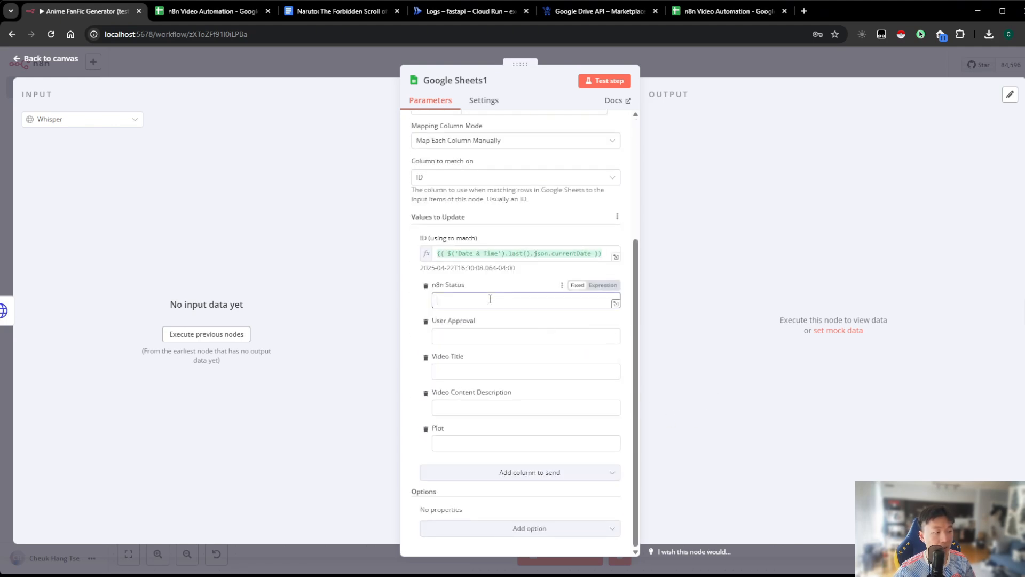
pyautogui.click(526, 300)
pyautogui.write('Creating Video')
pyautogui.click(713, 288)
pyautogui.click(714, 70)
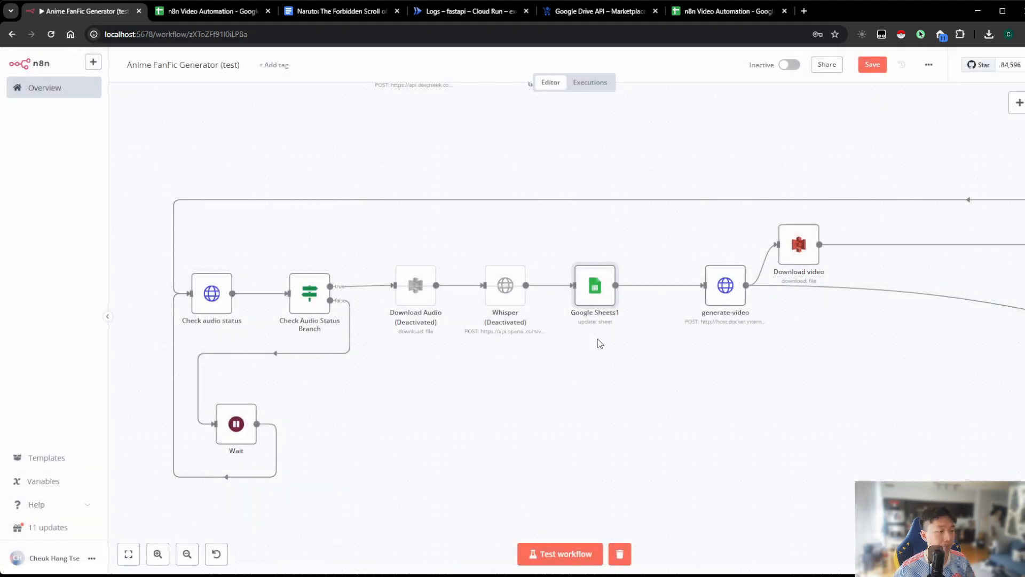
# Add a Google Sheets node with the Update row in sheet action after the Upload to YouTube node
pyautogui.moveTo(635, 397); pyautogui.dragTo(514, 377)
pyautogui.moveTo(685, 357); pyautogui.dragTo(470, 328)
pyautogui.hscroll(15, 472, 332)
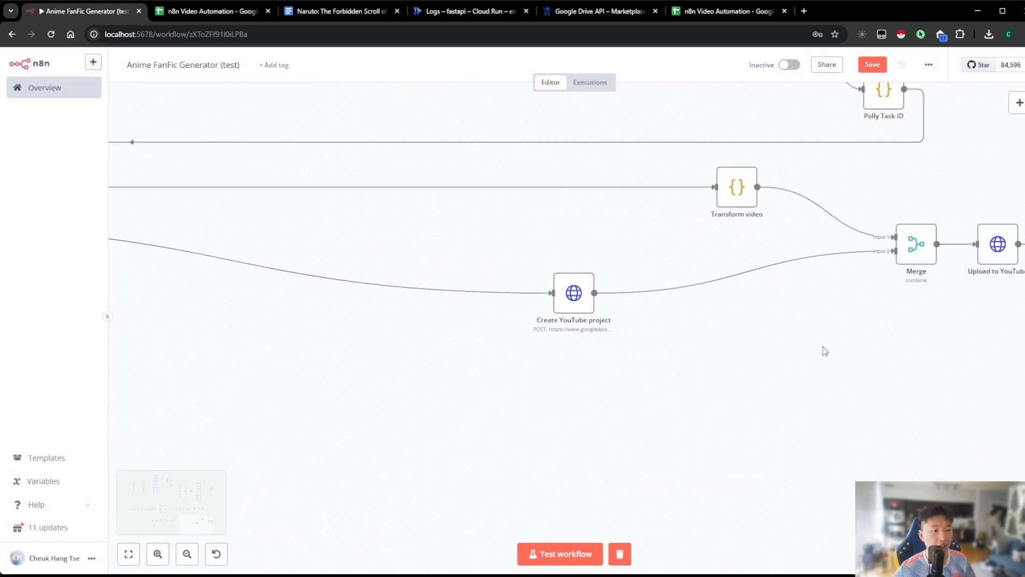
pyautogui.click(683, 257)
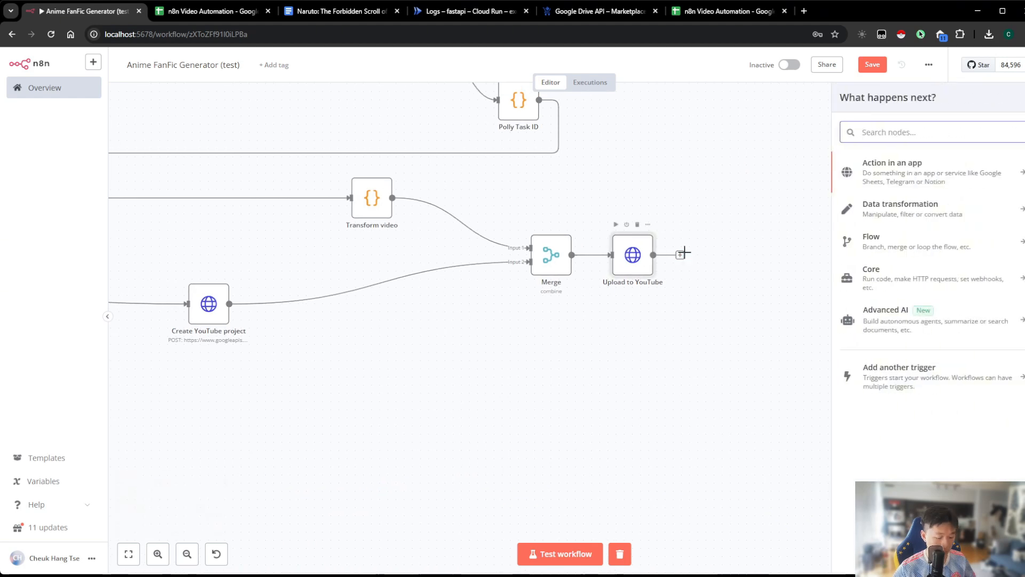
pyautogui.write('google she')
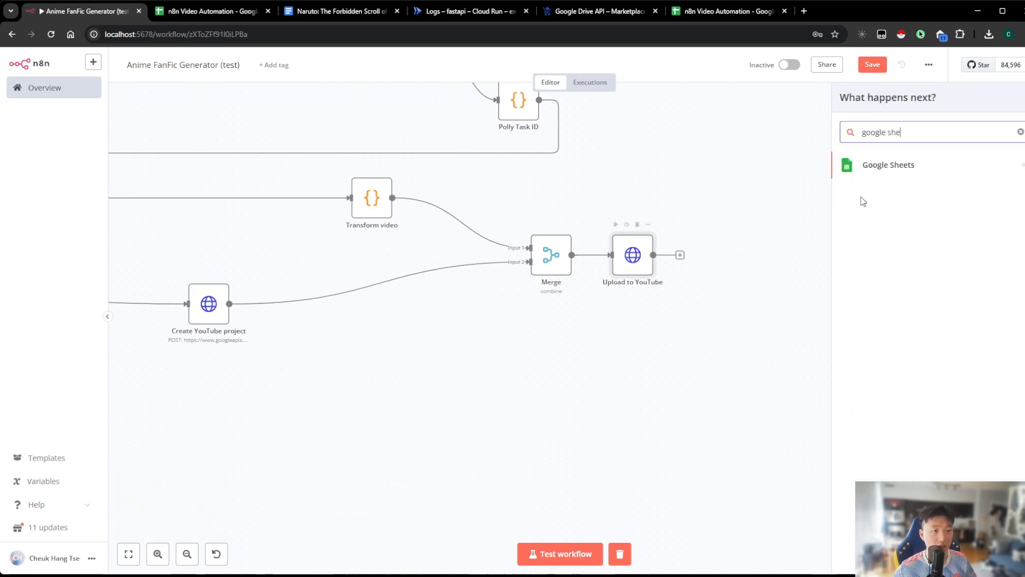
pyautogui.click(948, 169)
pyautogui.click(886, 400)
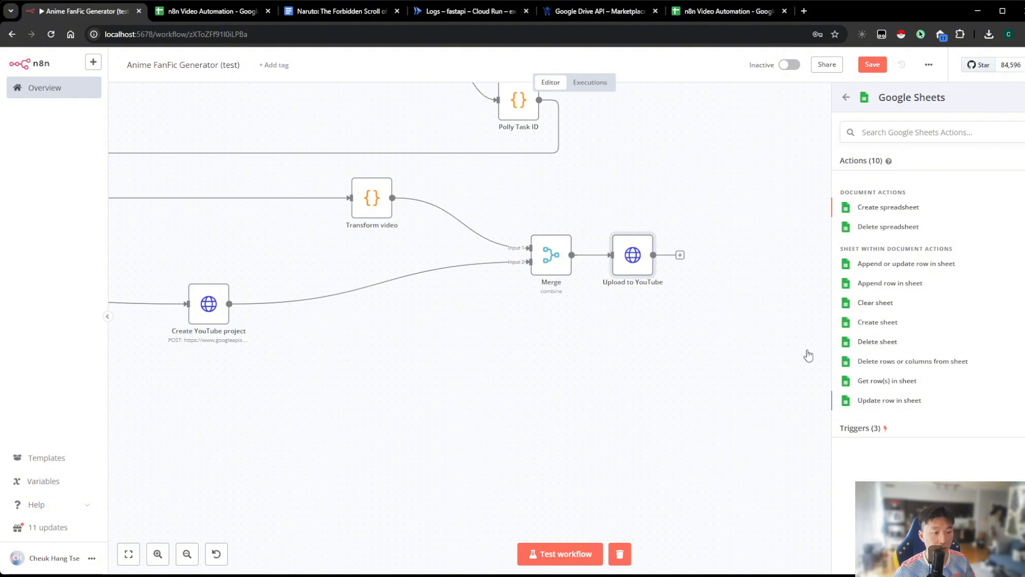
# Point the node to Sheet1 of the n8n Video Automation document and use ID as the column to match on
pyautogui.click(475, 246)
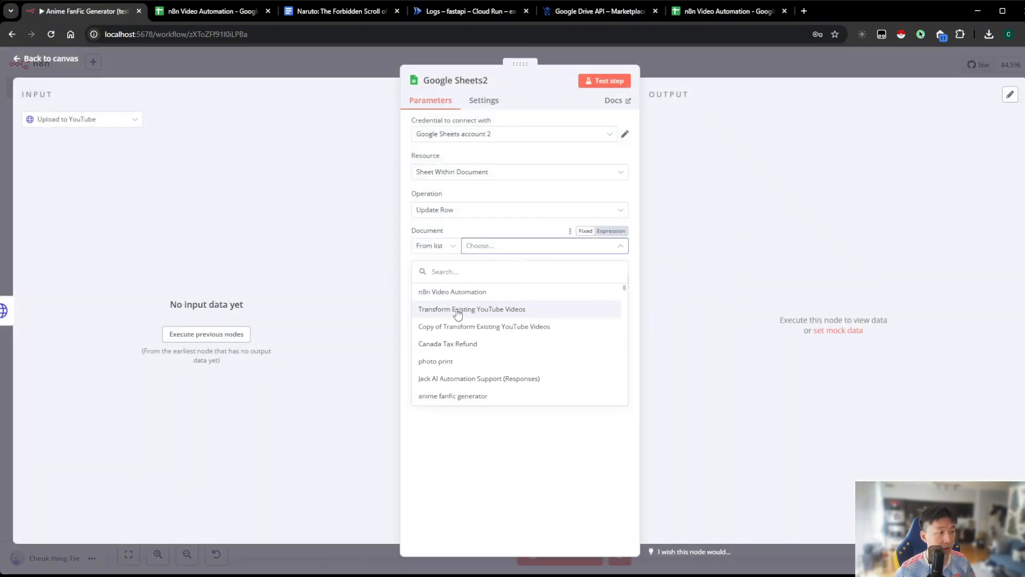
pyautogui.click(446, 292)
pyautogui.click(481, 281)
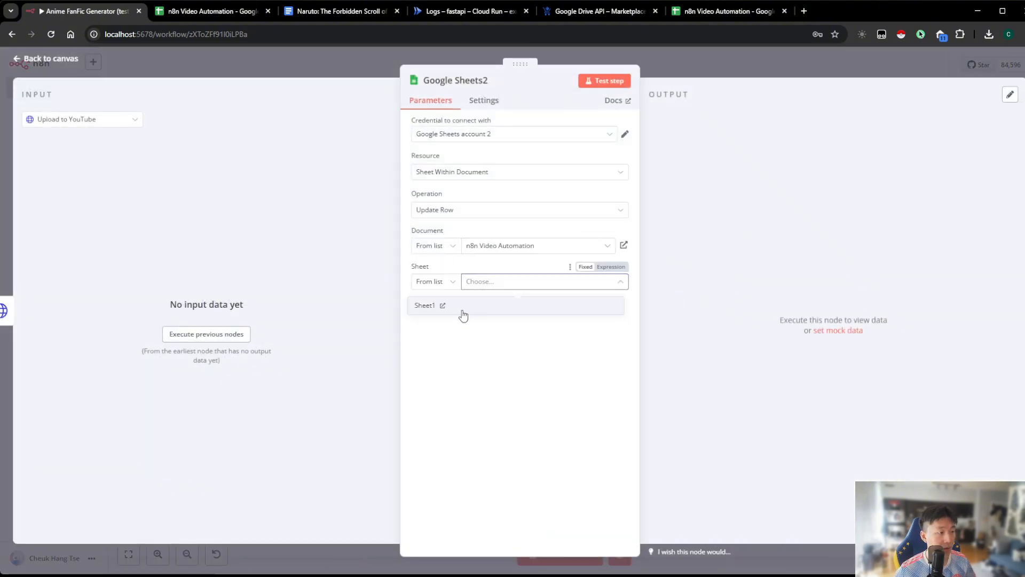
pyautogui.click(463, 315)
pyautogui.click(466, 353)
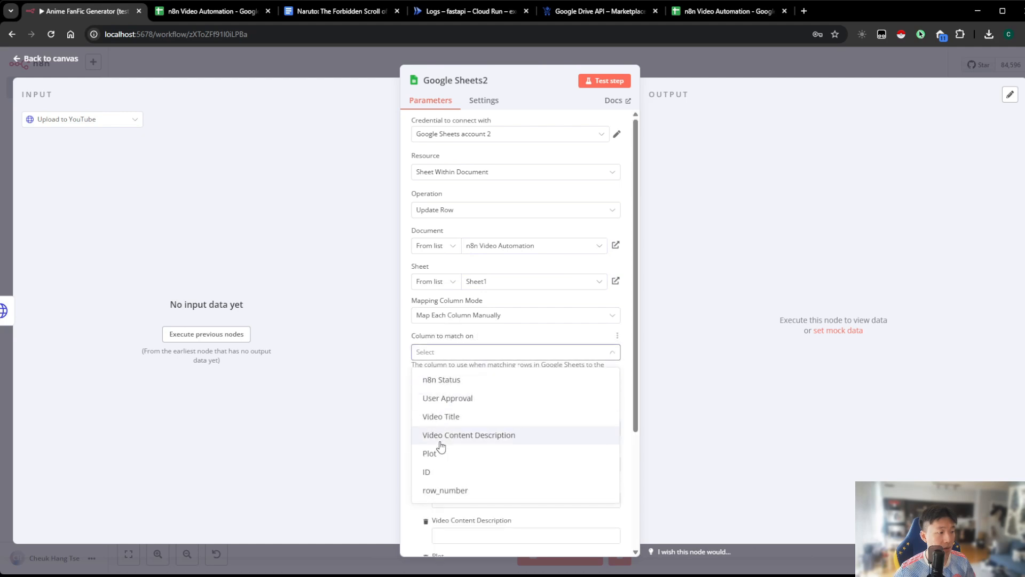
pyautogui.click(448, 471)
# Set the final update node's ID to match to the expression {{ $('Date & Time').last().json.currentDate }}
pyautogui.click(601, 413)
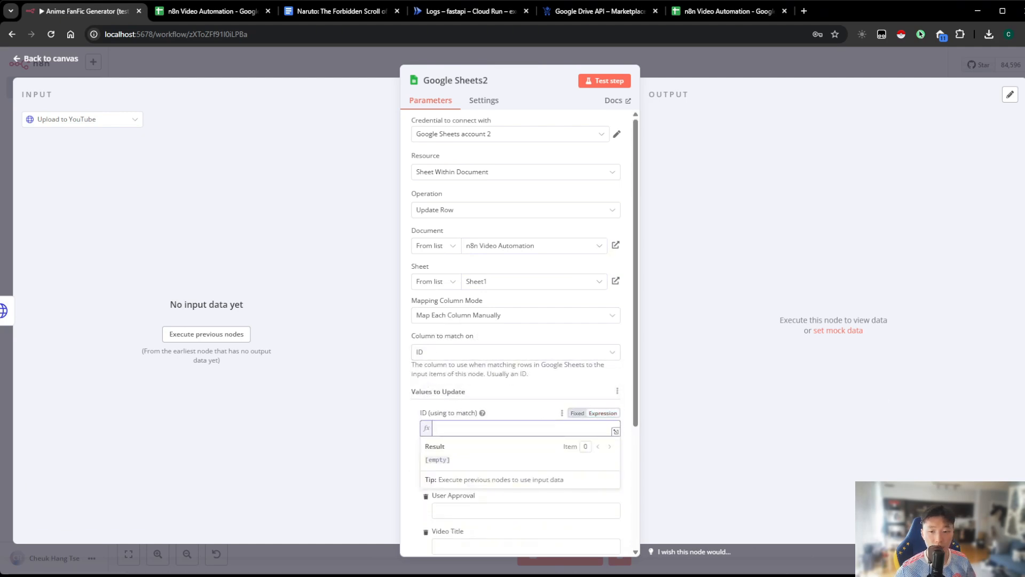
pyautogui.write("{{ $('Date & Time').last().json.currentDate }}")
pyautogui.click(659, 392)
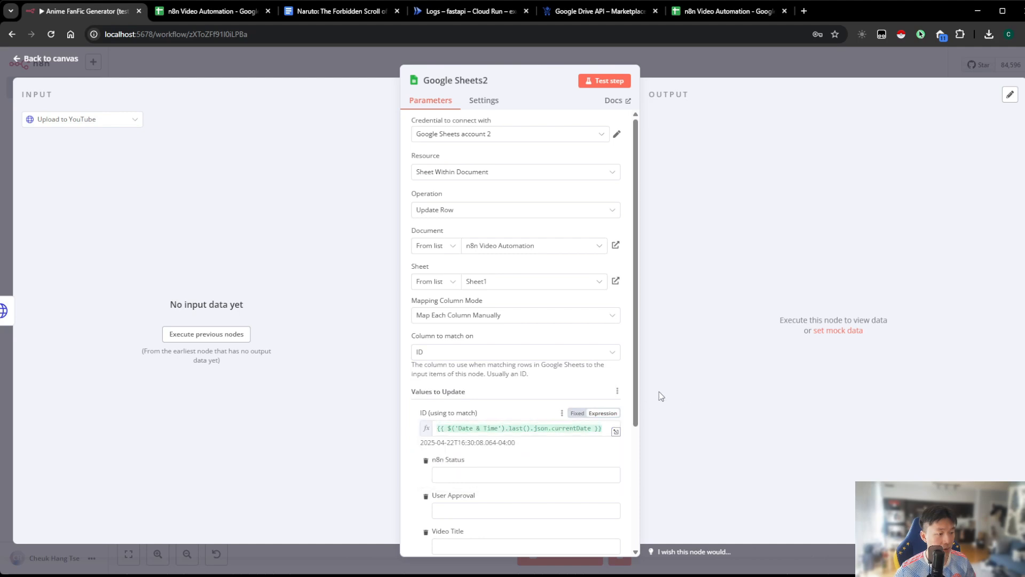
# Set the n8n Status update value to "Uploaded to YouTube" and save the workflow from the canvas
pyautogui.scroll(-3, 517, 378)
pyautogui.click(491, 298)
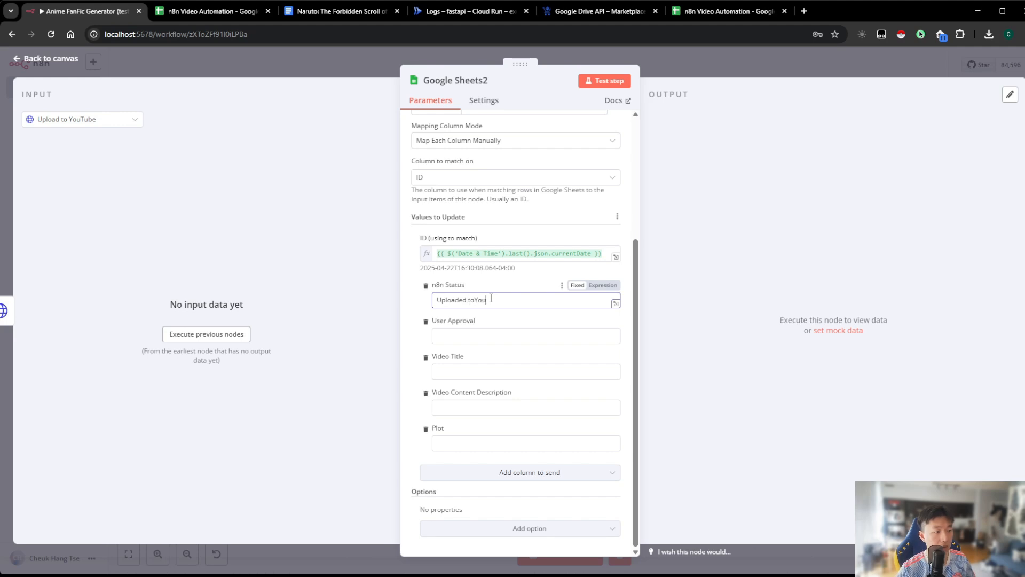
pyautogui.click(713, 298)
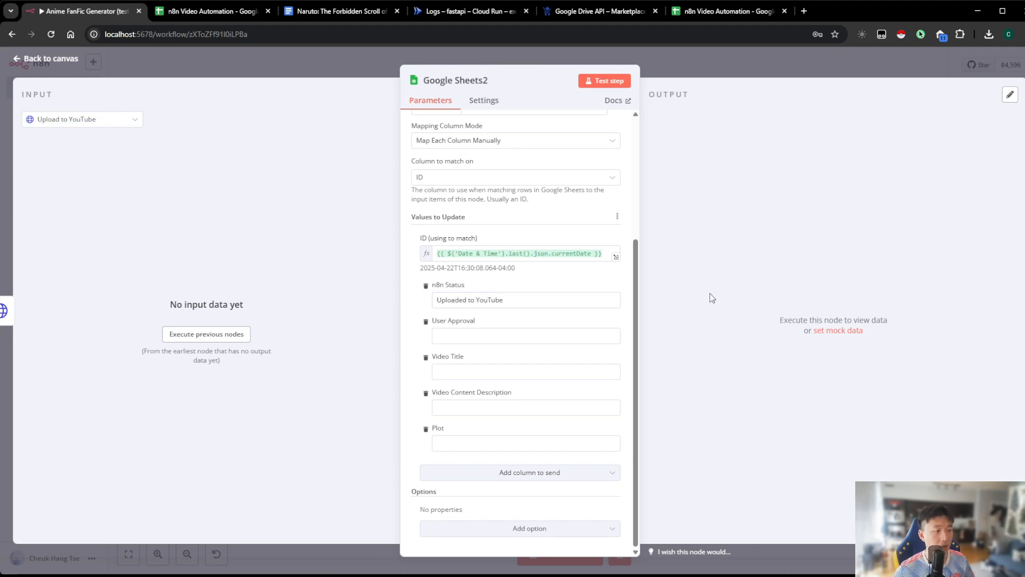
pyautogui.click(735, 73)
pyautogui.click(876, 65)
pyautogui.moveTo(730, 166); pyautogui.dragTo(830, 251)
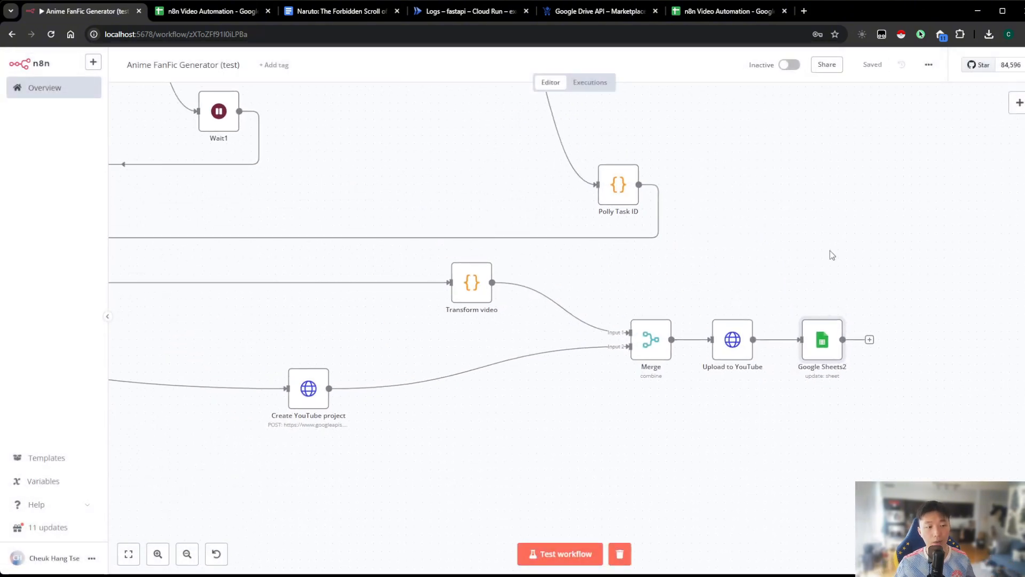
# Review the status, user approval, title, description and plot cells of row 2 in the n8n Video Automation spreadsheet
pyautogui.hotkey('ctrl', 'Tab')
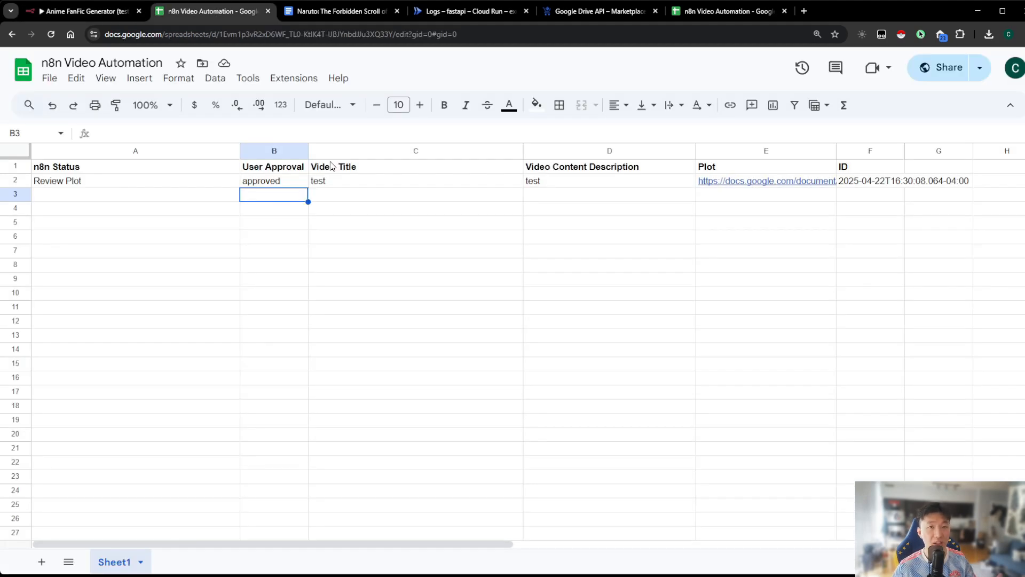
pyautogui.click(128, 180)
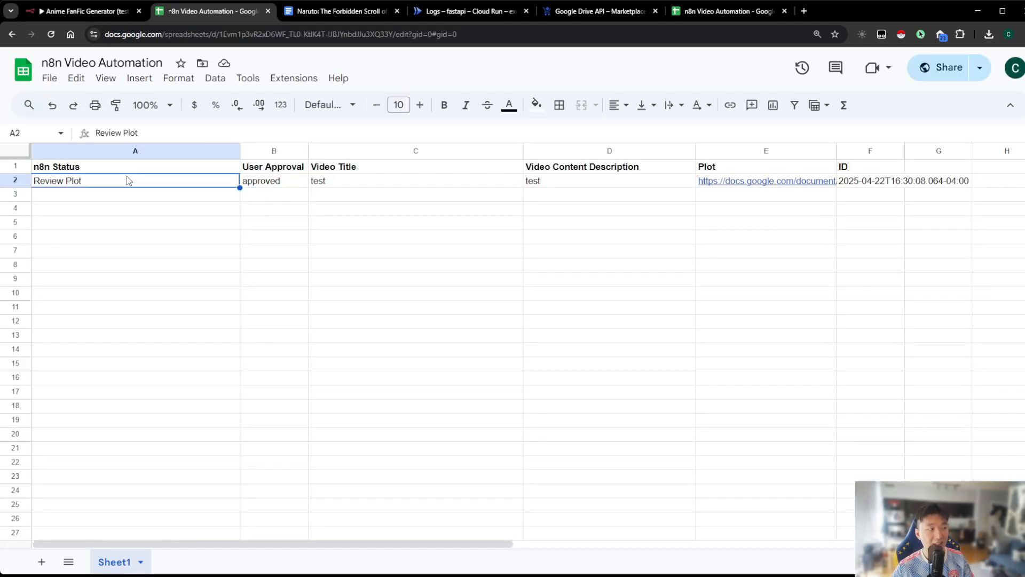
pyautogui.click(608, 180)
pyautogui.moveTo(733, 182)
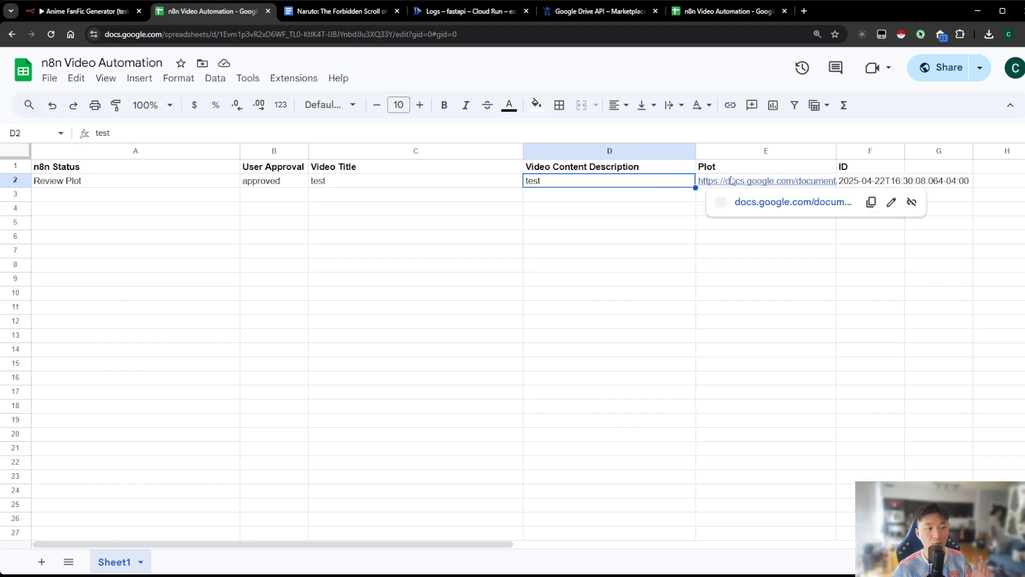
pyautogui.click(293, 182)
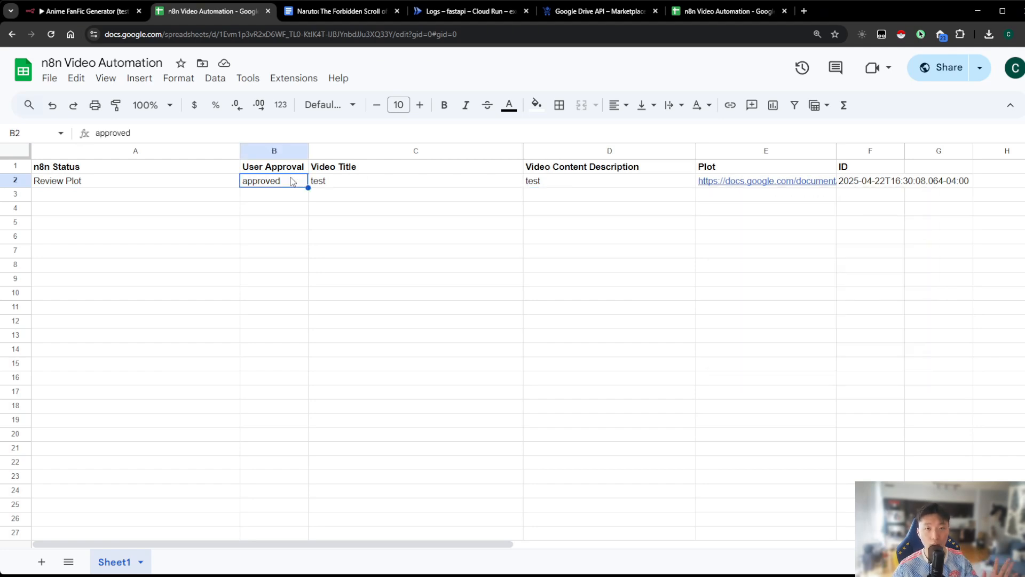
pyautogui.click(84, 10)
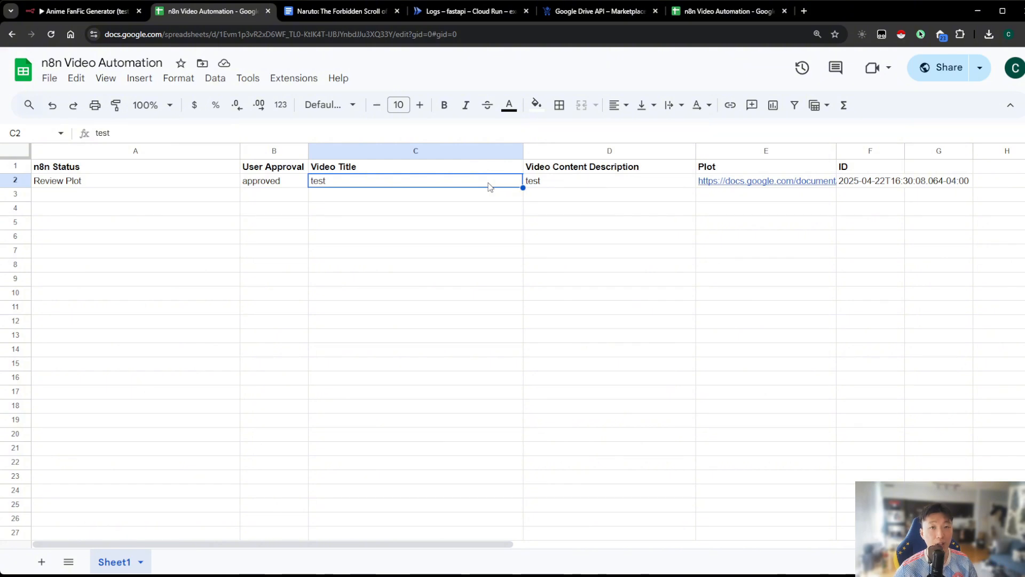
pyautogui.click(463, 199)
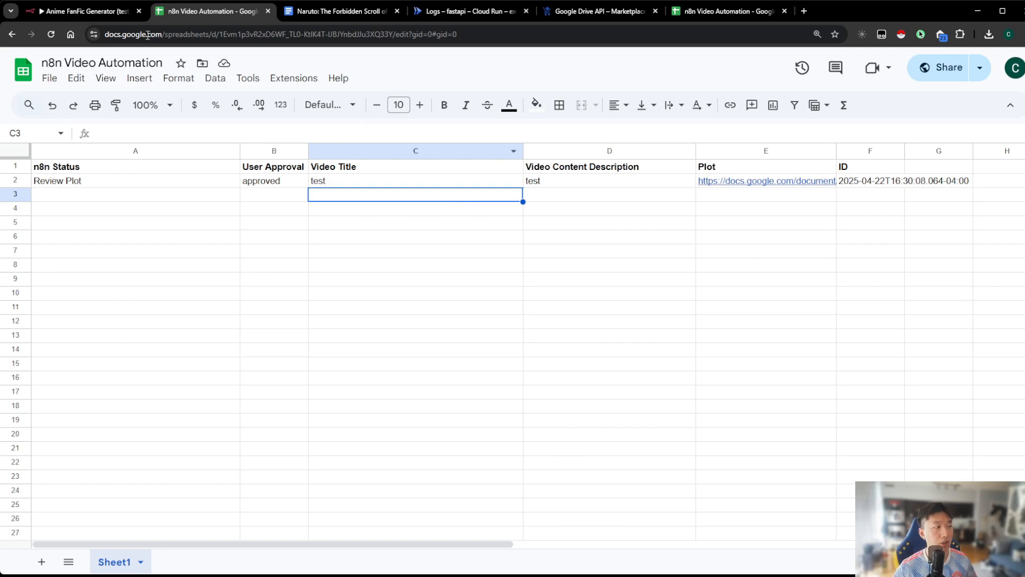
# Delete the Generate Title and Code nodes from the workflow and move Create Row in Google Sheets closer to Update Video Title and Description
pyautogui.click(85, 11)
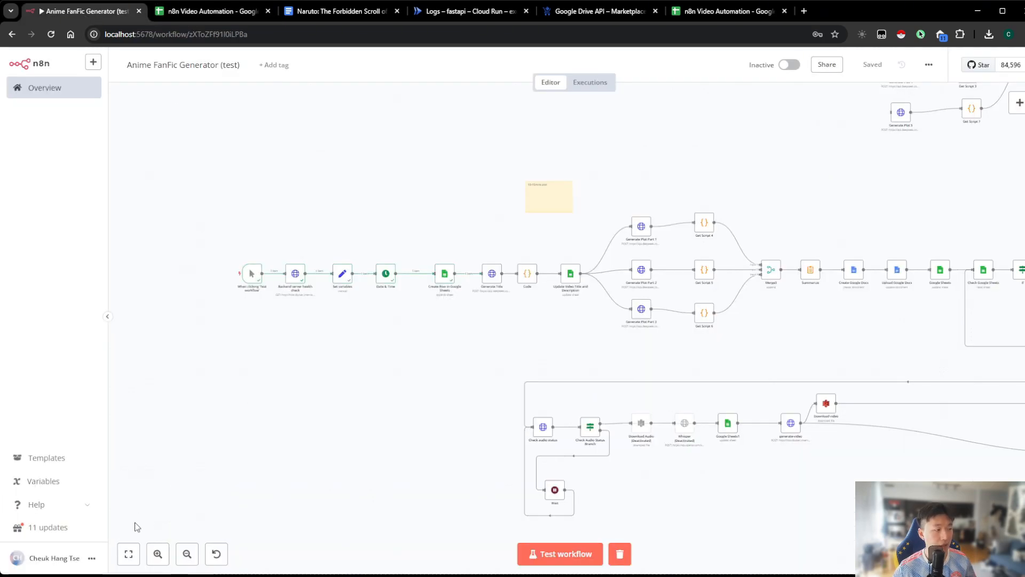
pyautogui.click(158, 554)
pyautogui.click(157, 553)
pyautogui.click(157, 554)
pyautogui.click(158, 554)
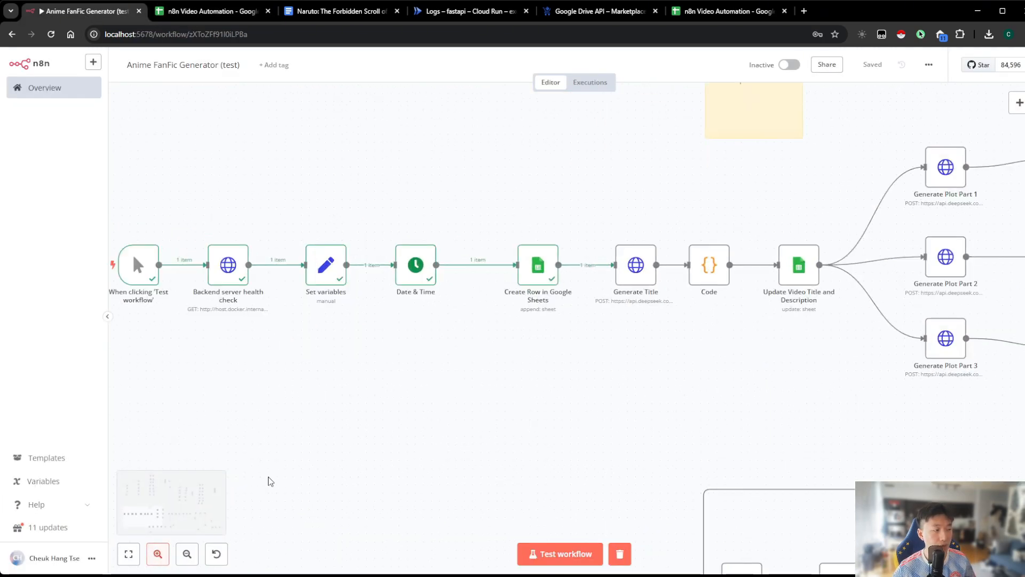
pyautogui.moveTo(270, 477); pyautogui.dragTo(391, 495)
pyautogui.moveTo(809, 256); pyautogui.dragTo(645, 236)
pyautogui.moveTo(668, 337); pyautogui.dragTo(642, 339)
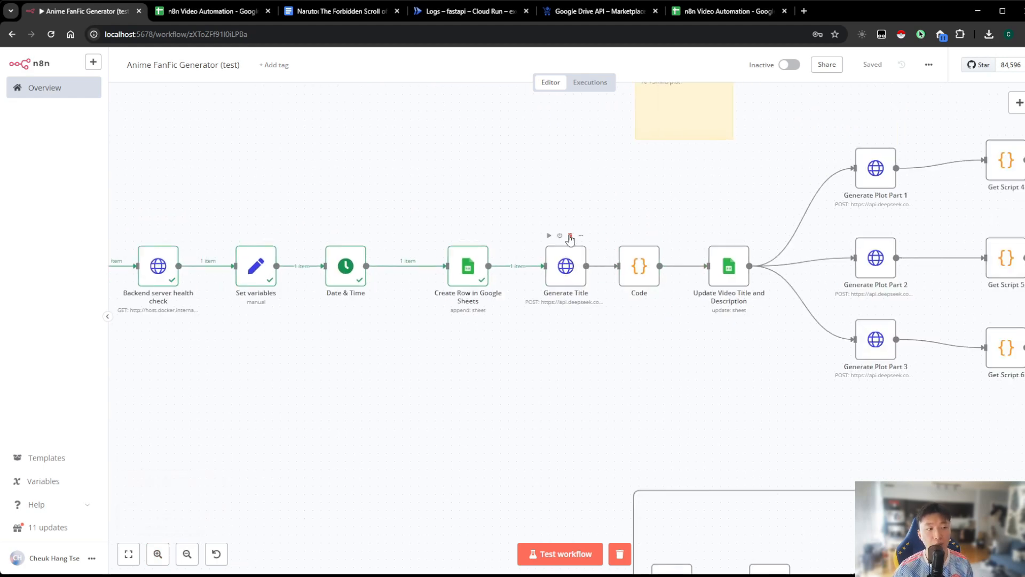
pyautogui.click(570, 236)
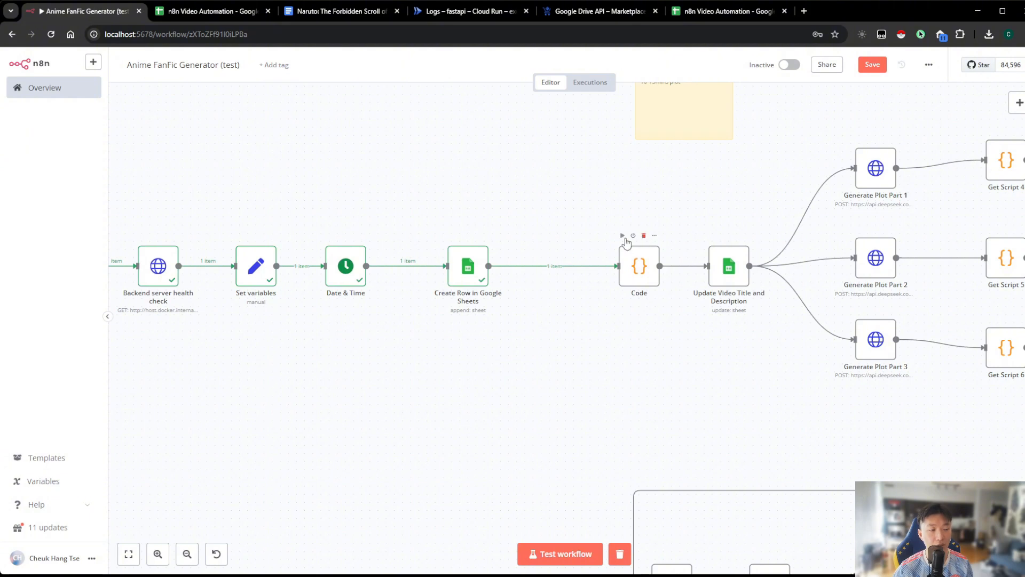
pyautogui.click(644, 235)
pyautogui.moveTo(468, 267); pyautogui.dragTo(544, 262)
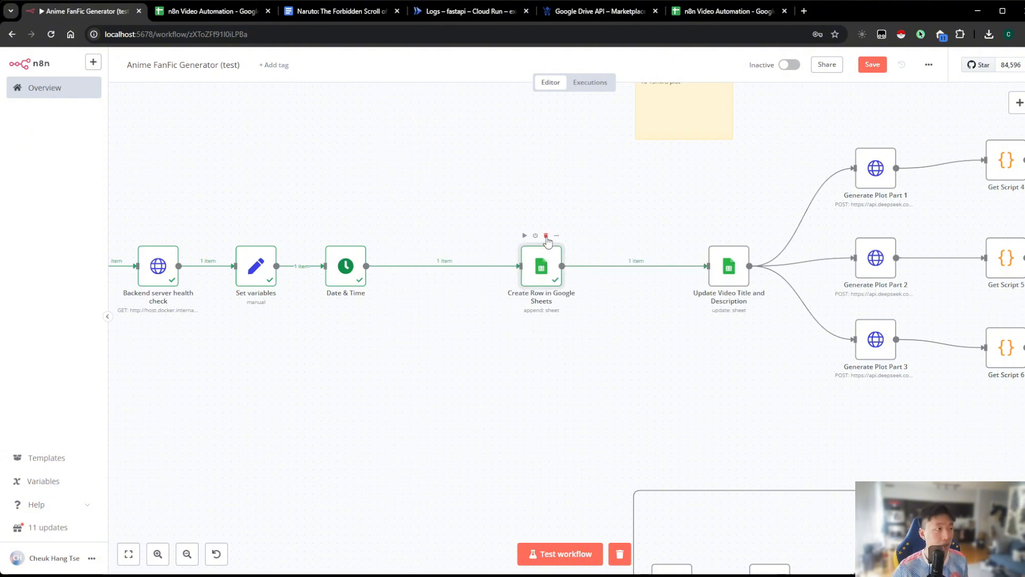
# Enter "Naruto vs. Dragon Ball" as the Video Title in row 3 of the n8n Video Automation spreadsheet
pyautogui.click(204, 12)
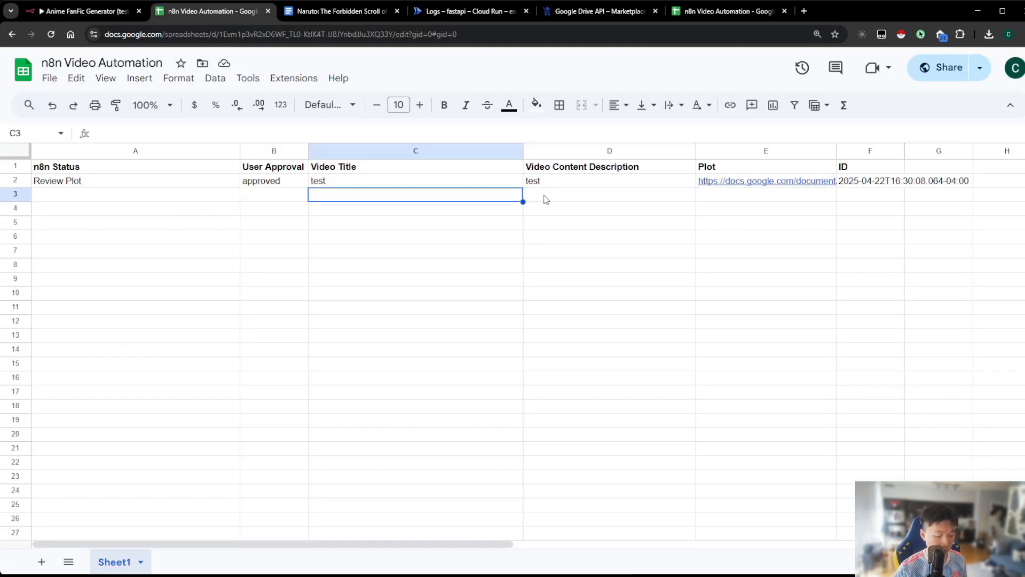
pyautogui.write('Naruto')
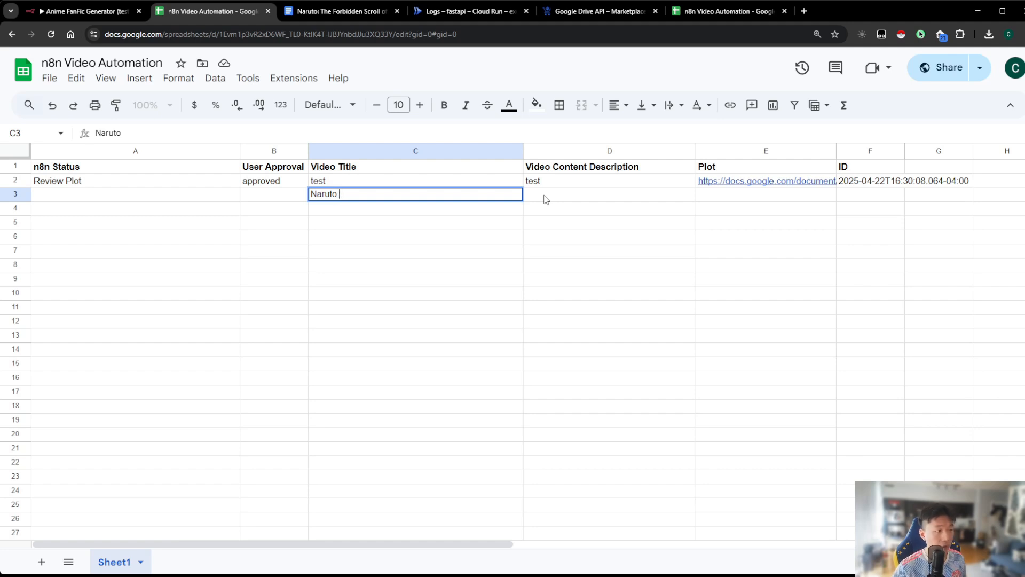
pyautogui.write(' vs. Dragon')
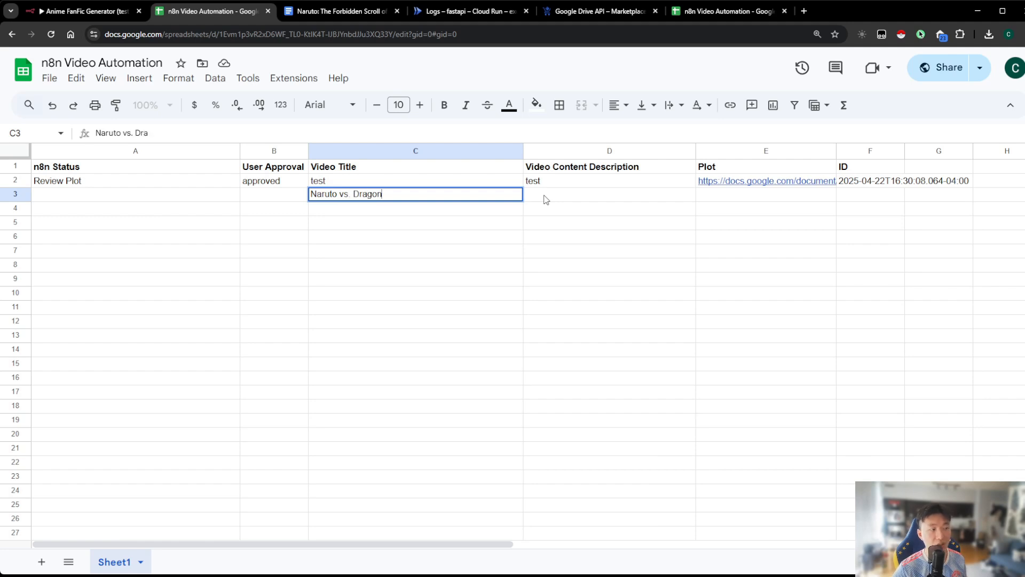
pyautogui.write(' Ball')
pyautogui.click(546, 198)
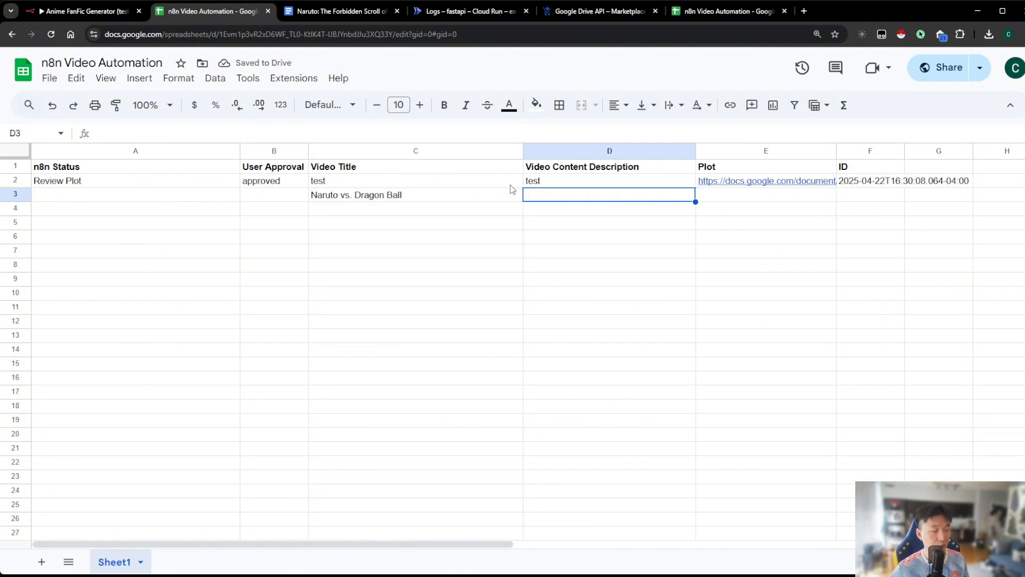
# Back in the n8n workflow, delete the Create Row in Google Sheets node and move Date & Time further from Set variables
pyautogui.click(85, 12)
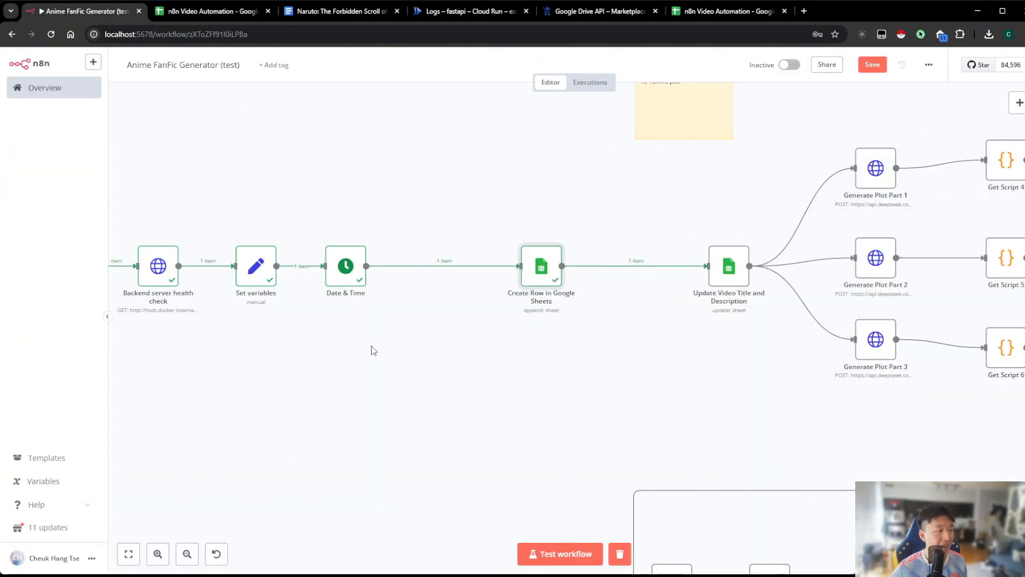
pyautogui.moveTo(374, 350); pyautogui.dragTo(414, 358)
pyautogui.moveTo(387, 285); pyautogui.dragTo(492, 296)
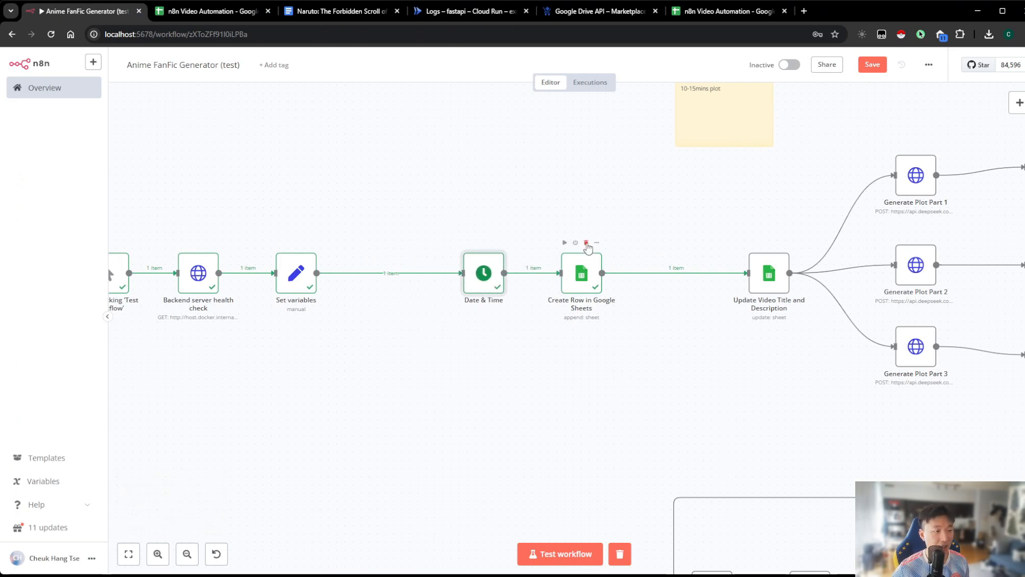
pyautogui.click(587, 244)
pyautogui.moveTo(482, 273); pyautogui.dragTo(499, 272)
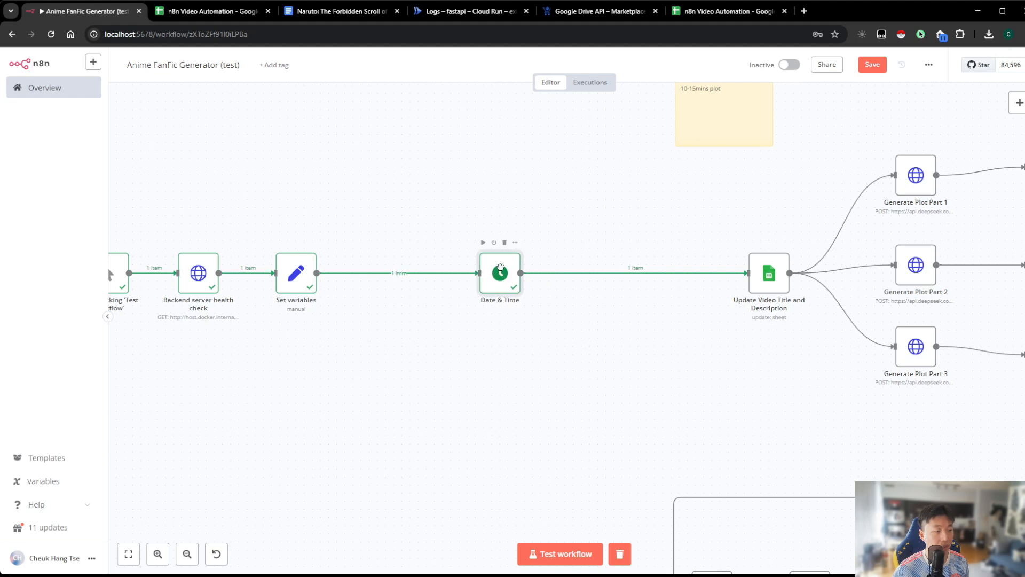
# Insert a Google Sheets node with the Get row(s) in sheet action between Set variables and Date & Time
pyautogui.moveTo(502, 337); pyautogui.dragTo(561, 349)
pyautogui.click(450, 284)
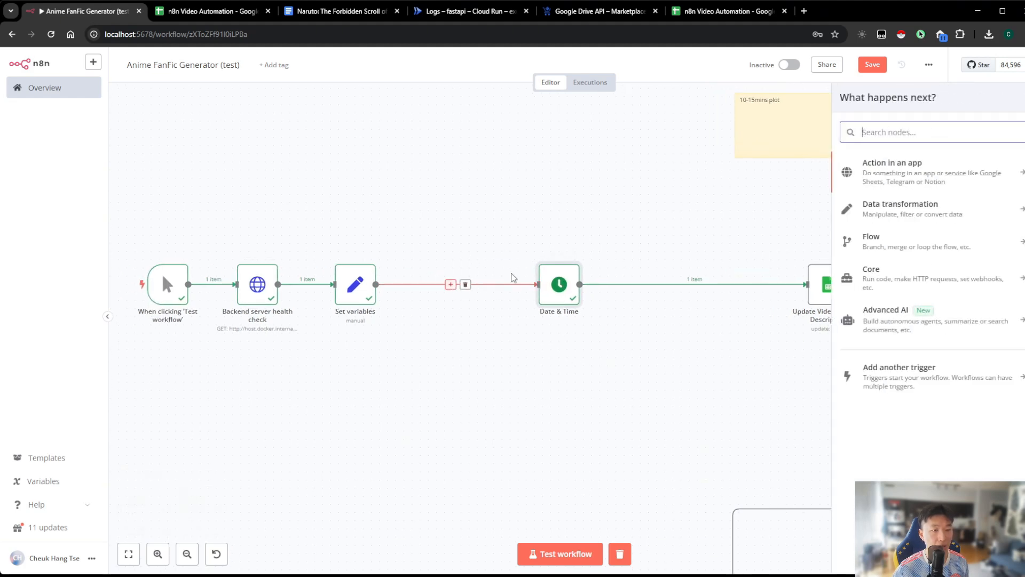
pyautogui.write('google sheets')
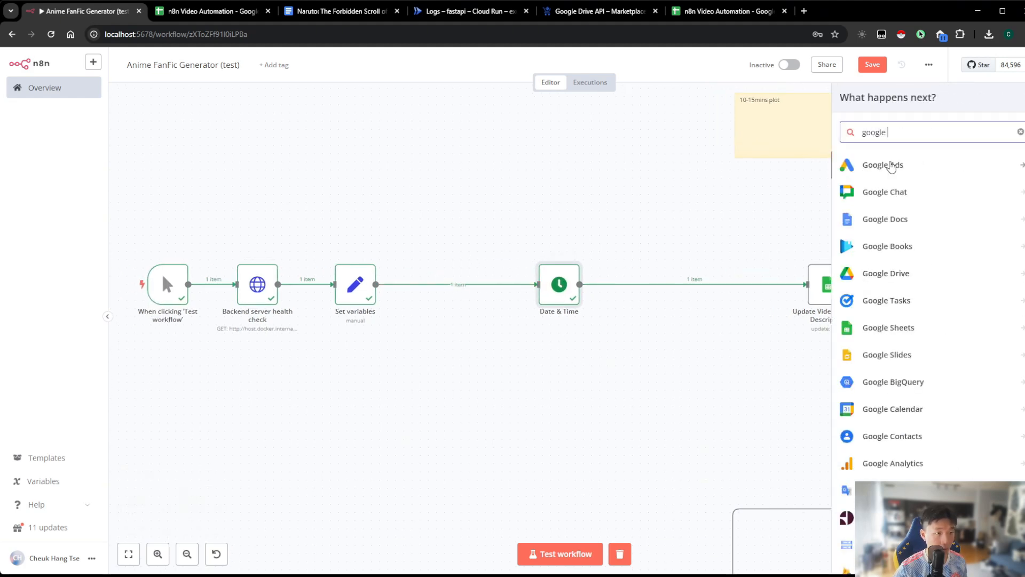
pyautogui.click(890, 165)
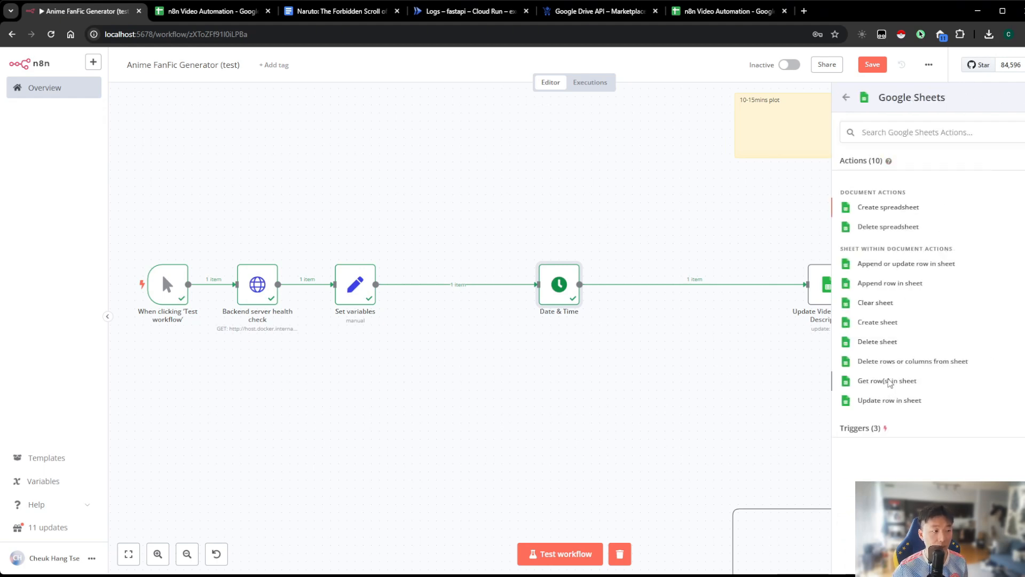
pyautogui.click(888, 380)
# Check row 3 with the manually entered title in the n8n Video Automation spreadsheet and return to the open node
pyautogui.click(211, 11)
pyautogui.click(15, 194)
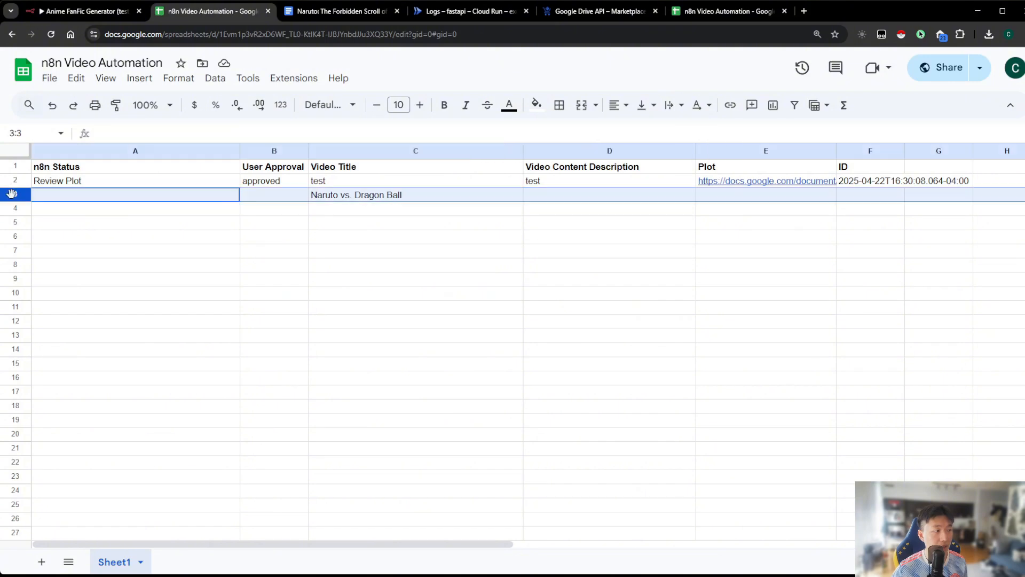
pyautogui.click(85, 11)
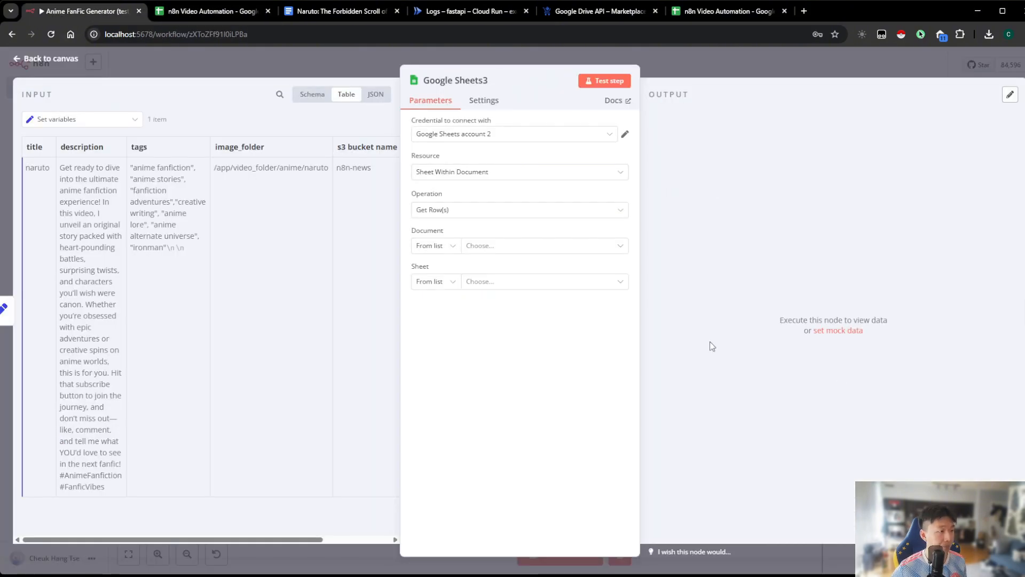
# Point the Get Row(s) node to Sheet1 of n8n Video Automation and filter on the n8n Status column with an empty value
pyautogui.click(481, 246)
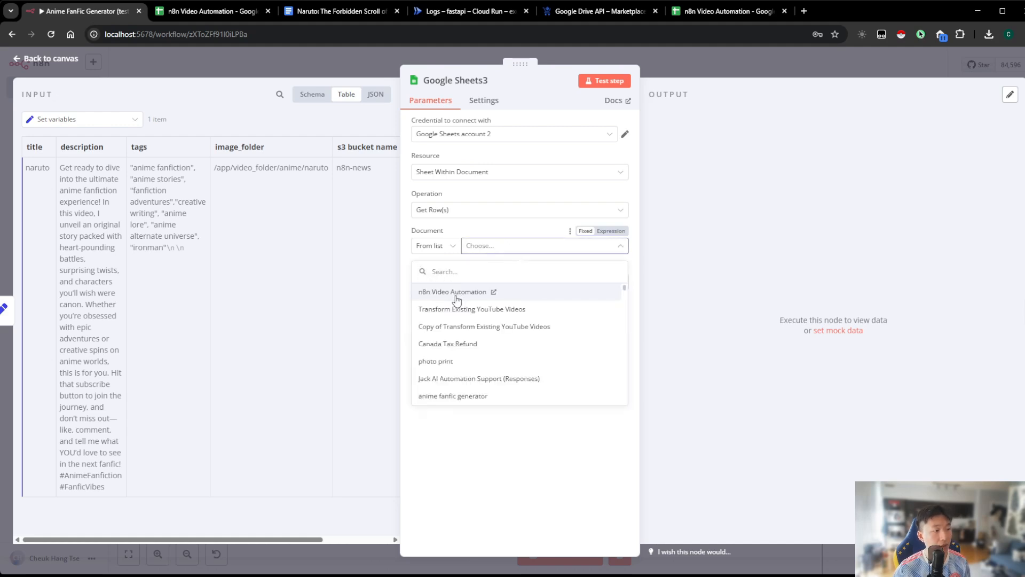
pyautogui.click(457, 293)
pyautogui.click(493, 283)
pyautogui.click(459, 306)
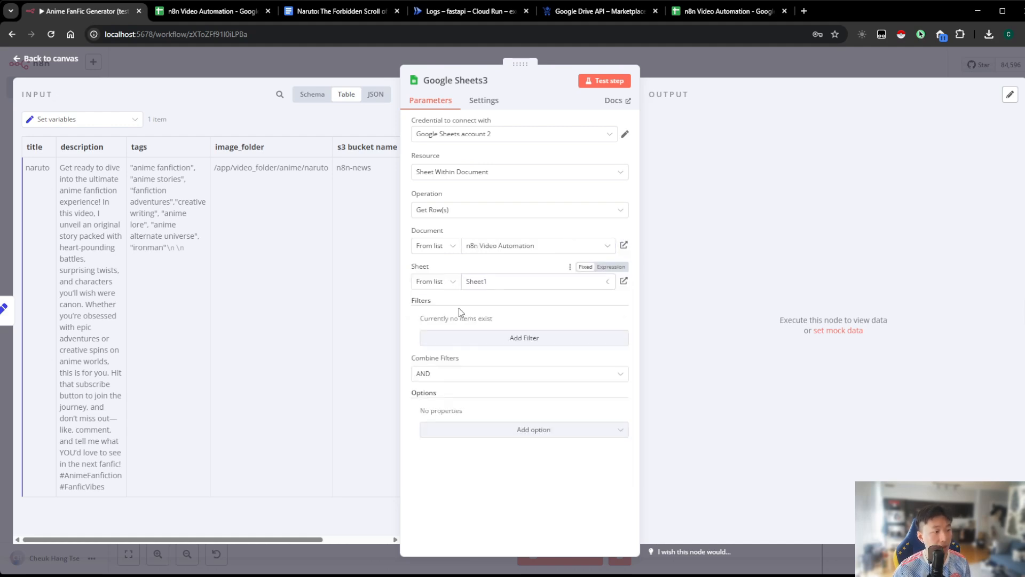
pyautogui.click(542, 346)
pyautogui.click(470, 334)
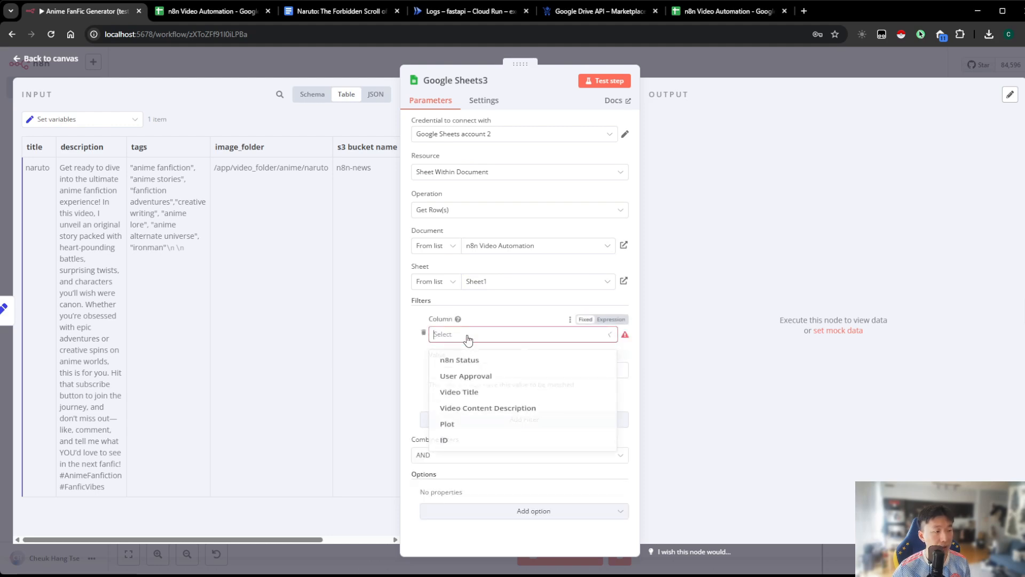
pyautogui.click(470, 362)
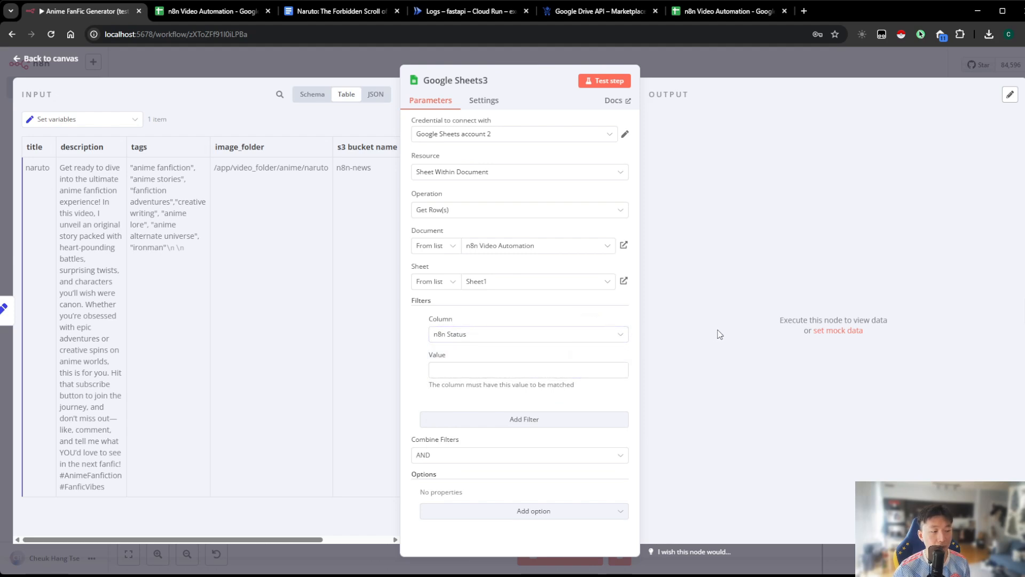
# In the n8n Video Automation spreadsheet, compare the n8n Status cells of rows 2 and 3 and examine row 3's description cell
pyautogui.click(213, 12)
pyautogui.click(140, 198)
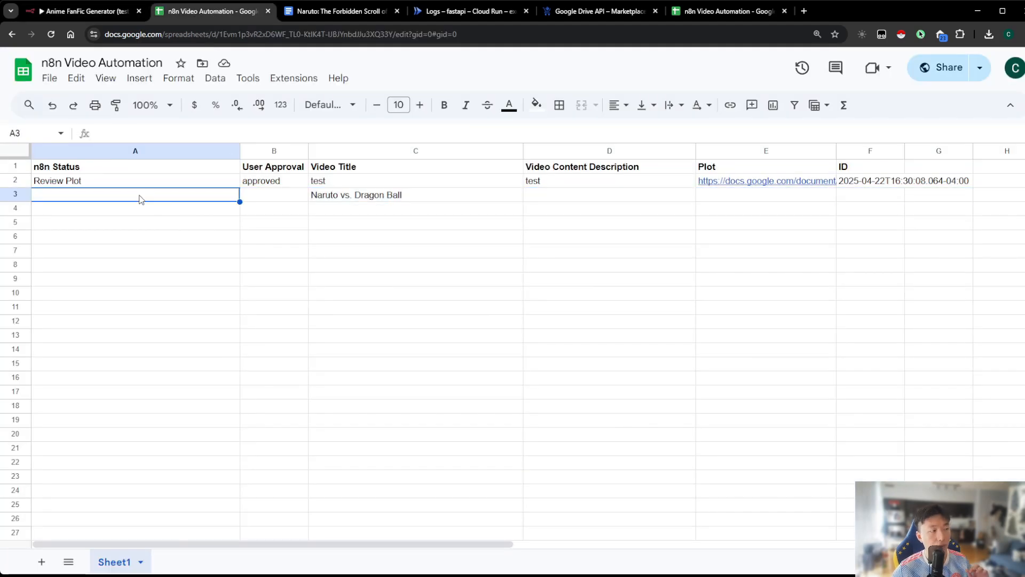
pyautogui.click(97, 186)
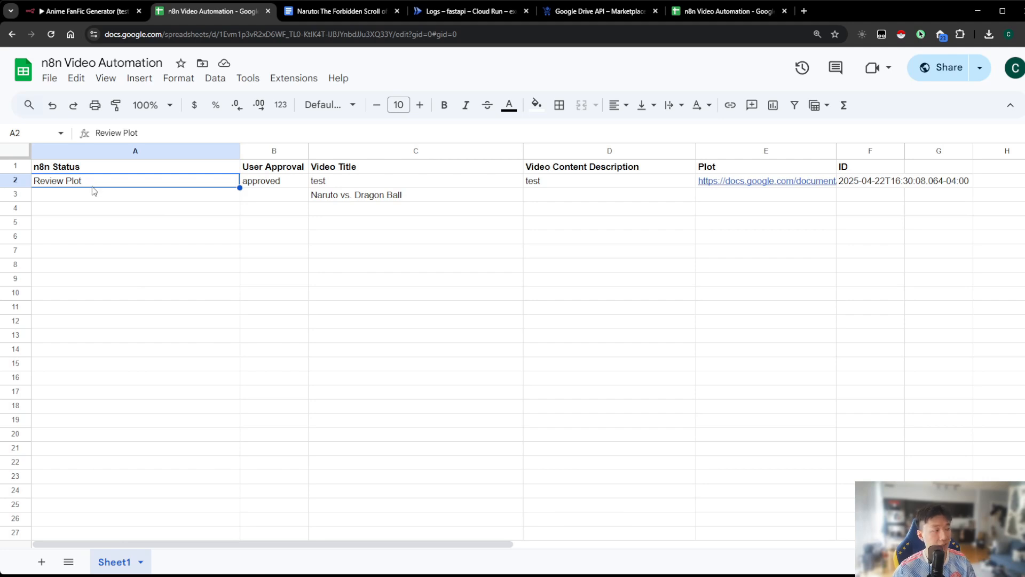
pyautogui.click(95, 191)
pyautogui.click(99, 184)
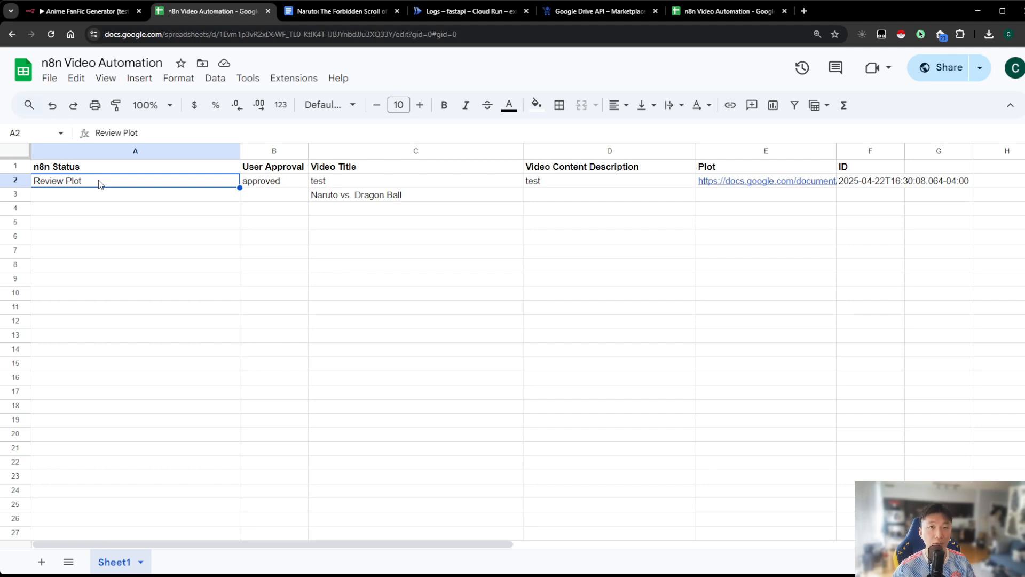
pyautogui.click(96, 198)
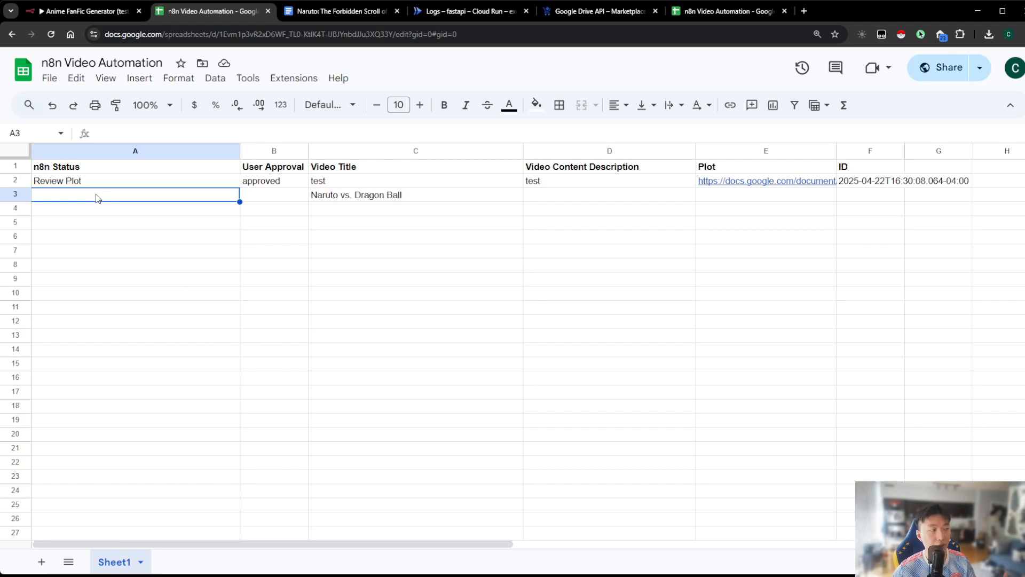
pyautogui.click(15, 194)
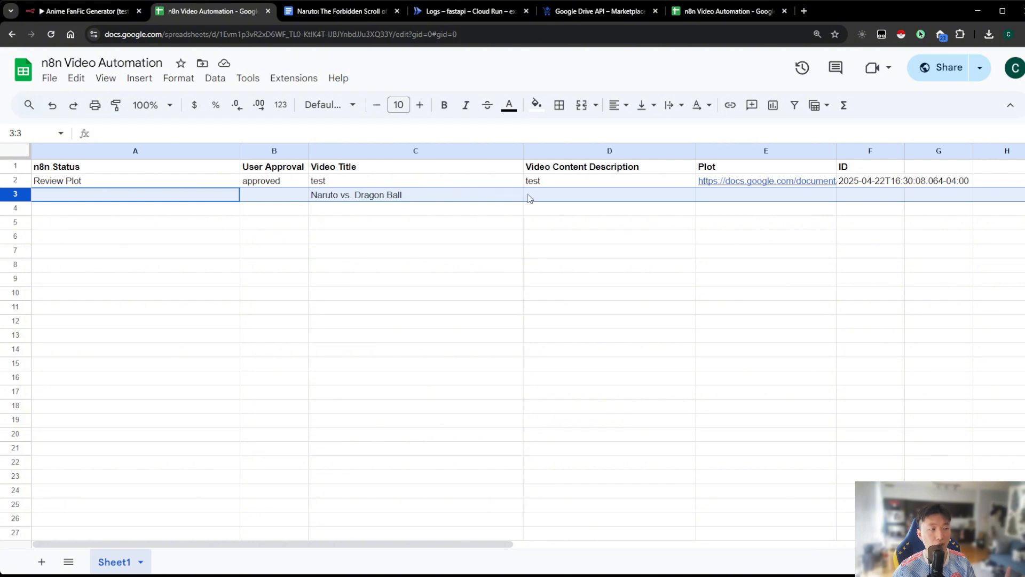
pyautogui.click(498, 198)
pyautogui.click(535, 194)
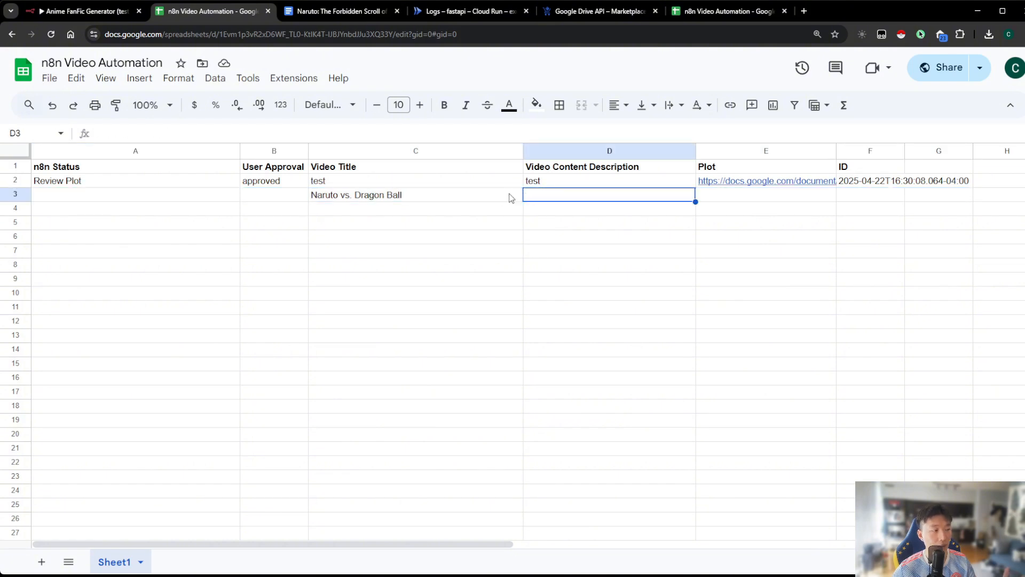
pyautogui.click(509, 194)
pyautogui.click(545, 186)
pyautogui.click(543, 196)
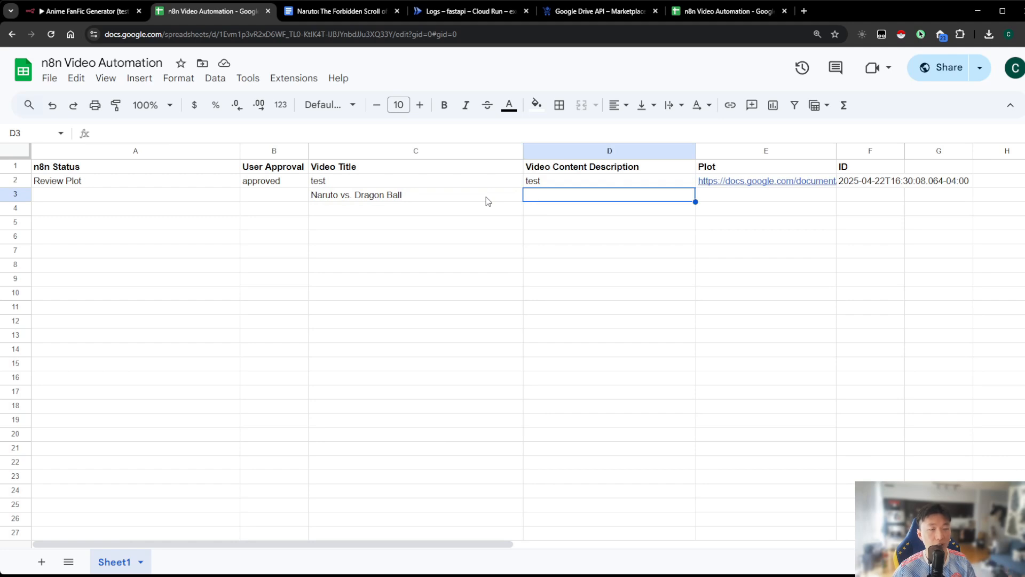
pyautogui.click(133, 193)
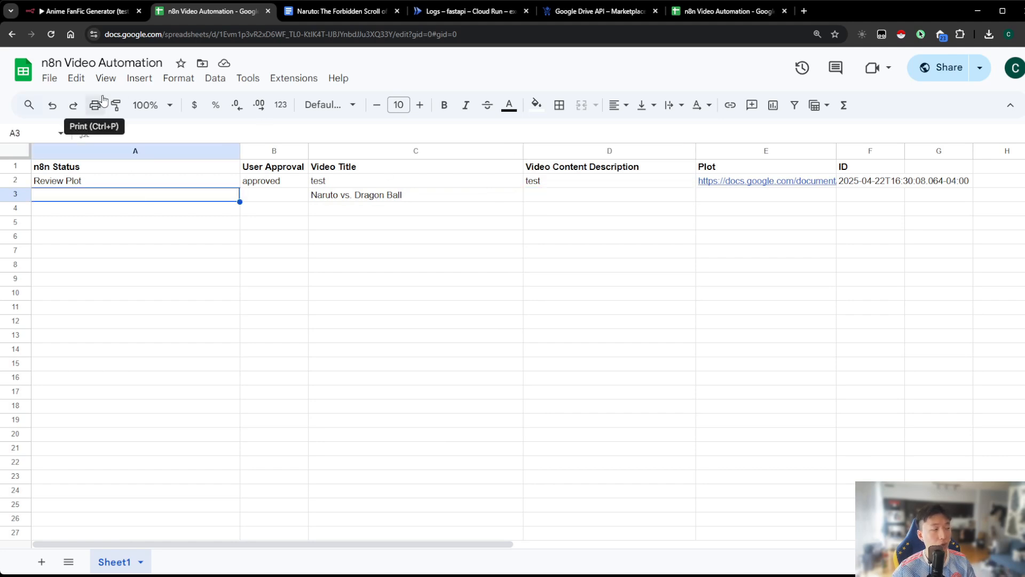
pyautogui.click(88, 11)
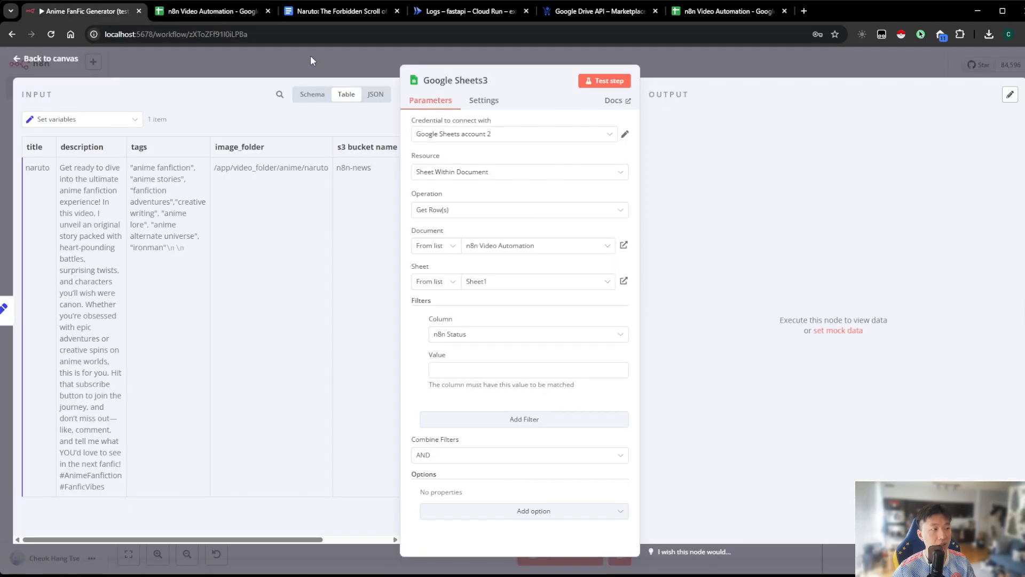
# Leave the node and check row 3's Video Title and Video Content Description cells in the spreadsheet
pyautogui.click(219, 11)
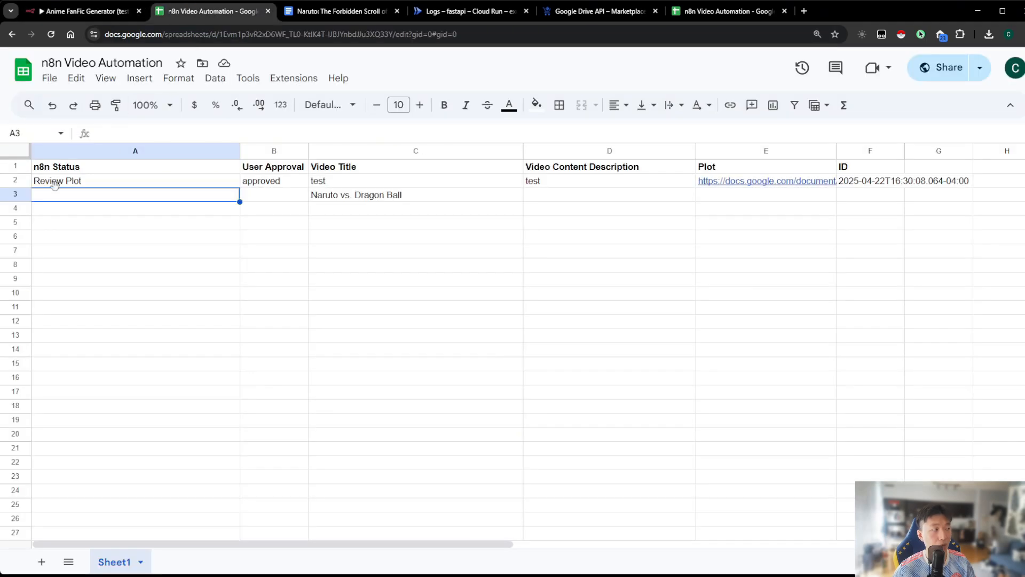
pyautogui.click(16, 194)
pyautogui.click(92, 11)
pyautogui.click(299, 66)
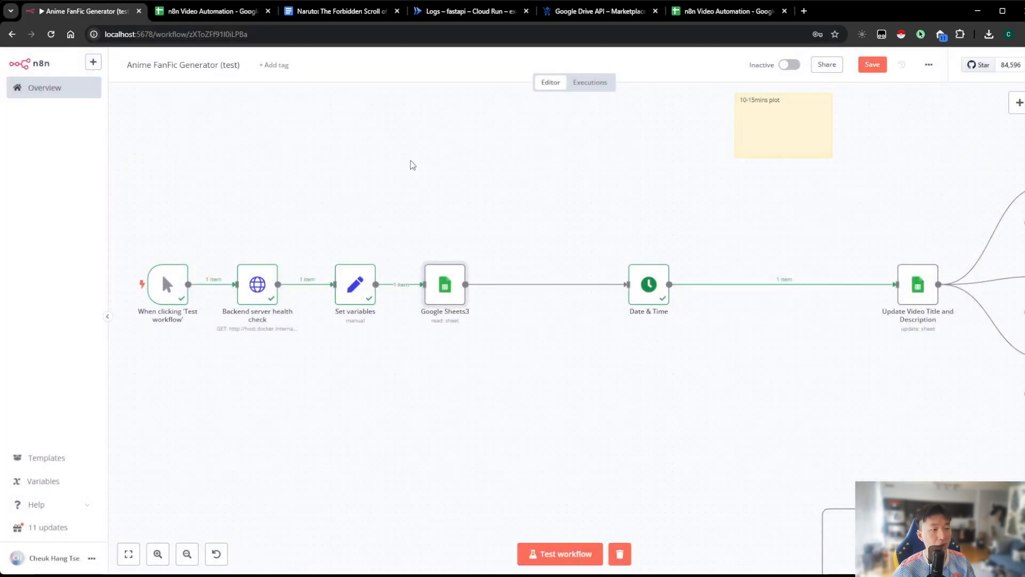
pyautogui.scroll(-1, 382, 126)
pyautogui.click(219, 11)
pyautogui.click(372, 195)
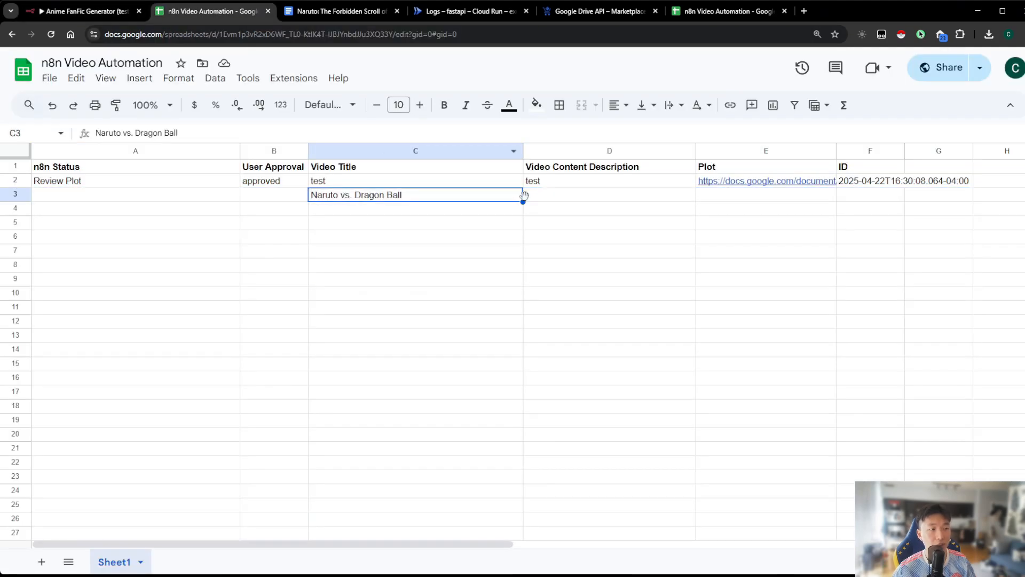
pyautogui.click(550, 201)
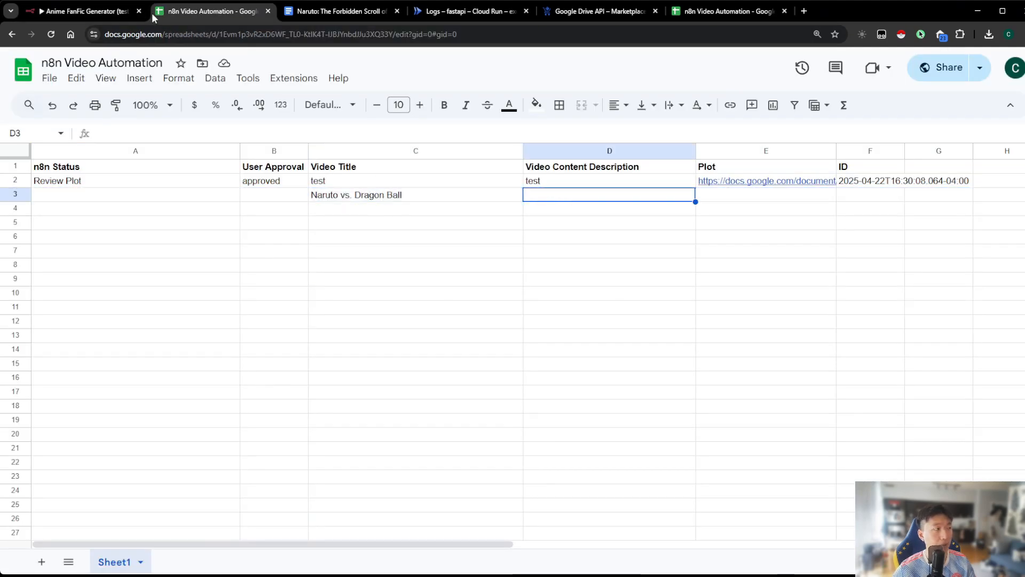
# Back in the n8n workflow, rename the Google Sheets3 node as "Get Video Title and Content Description"
pyautogui.click(96, 11)
pyautogui.doubleClick(406, 277)
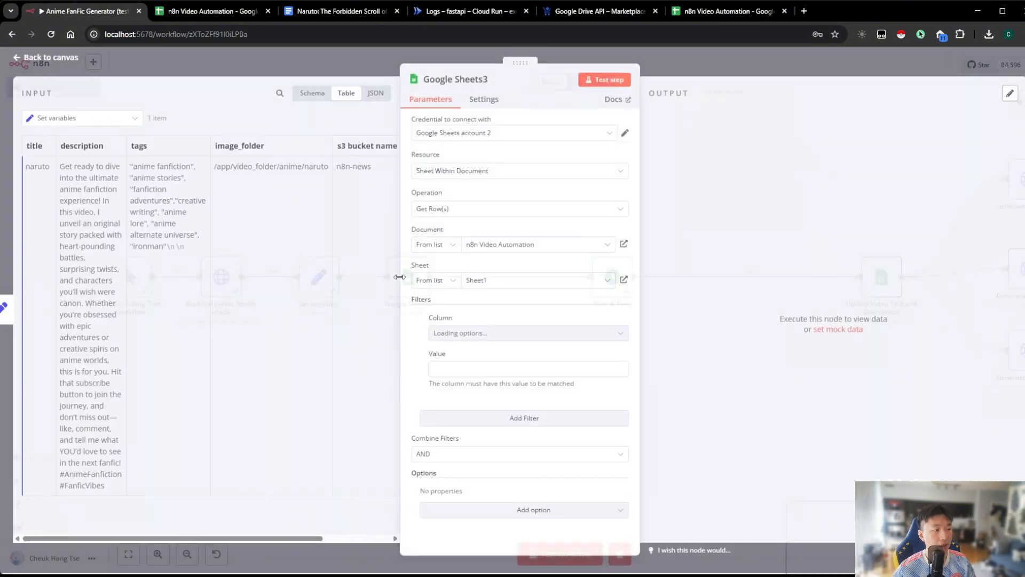
pyautogui.click(455, 80)
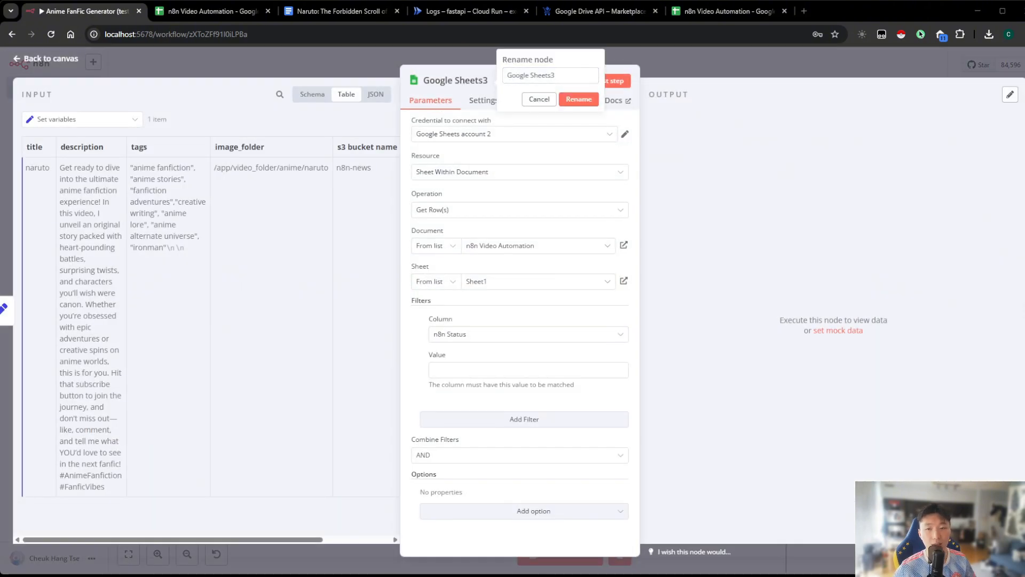
pyautogui.tripleClick(547, 75)
pyautogui.write('Get Video Title and Content Description')
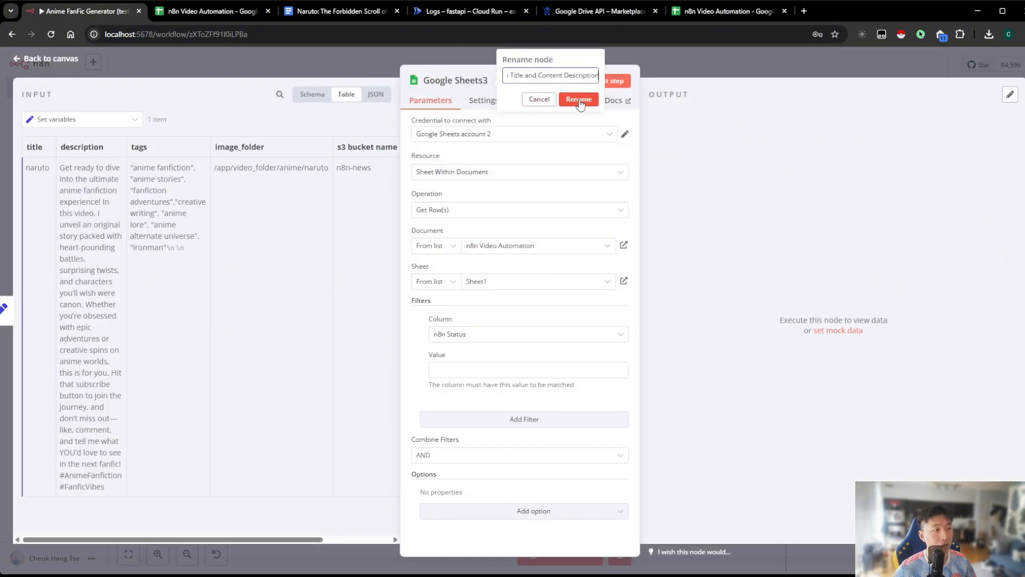
pyautogui.click(579, 99)
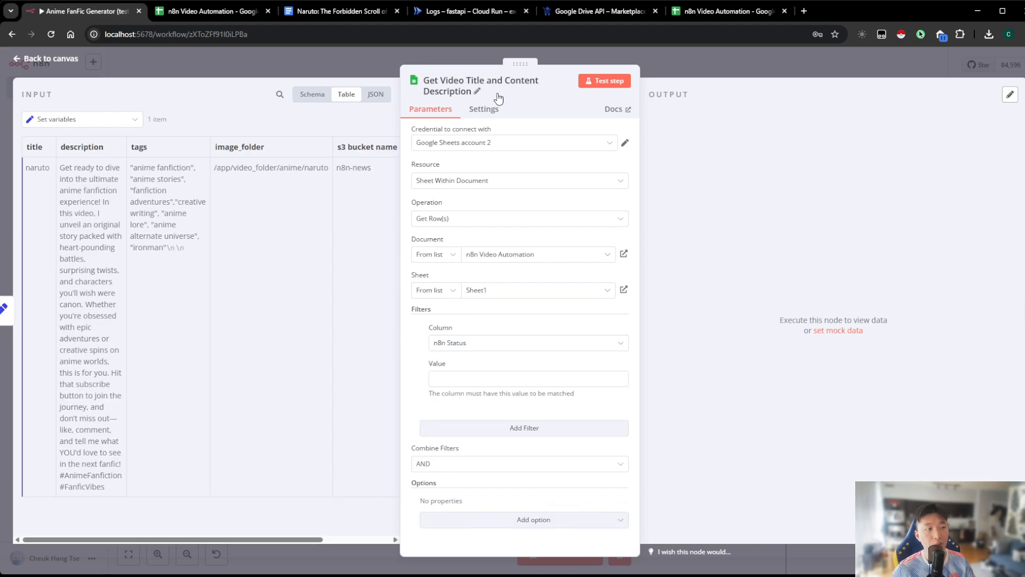
pyautogui.click(701, 60)
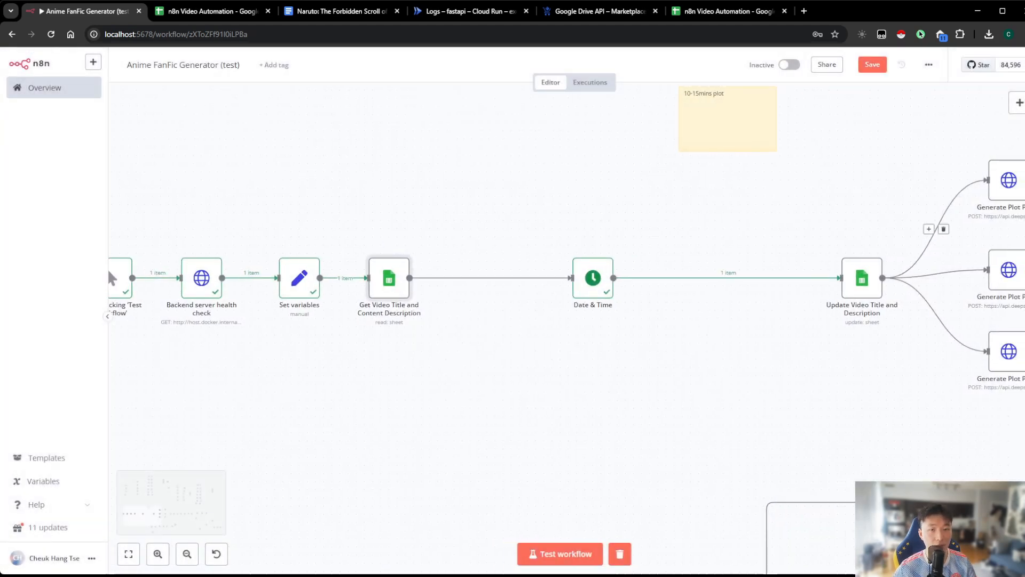
# Move Date & Time and Update Video Title and Description closer to the preceding nodes, and rename the latter "Update Status: Generating Plot"
pyautogui.moveTo(593, 277); pyautogui.dragTo(553, 277)
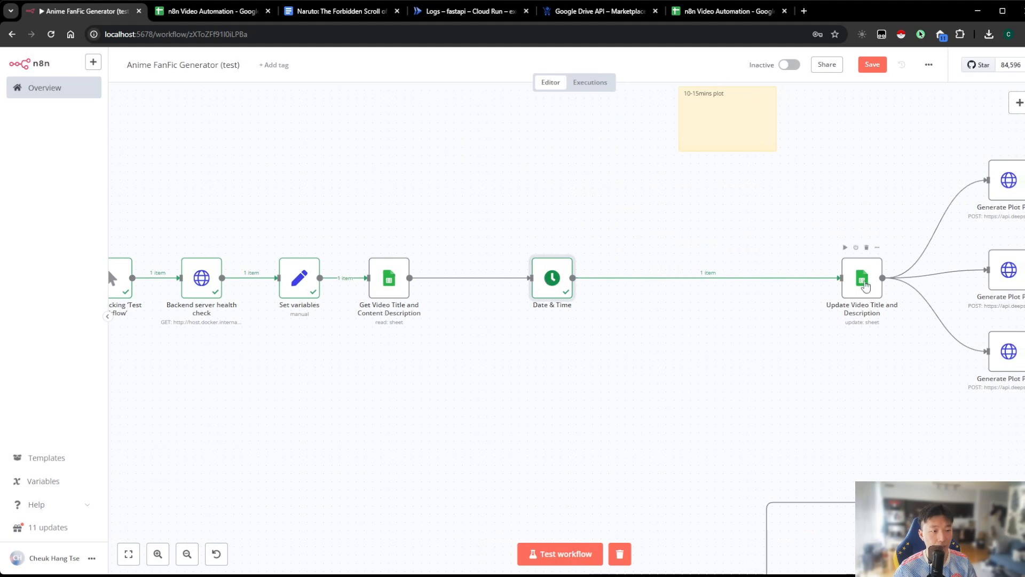
pyautogui.moveTo(864, 278); pyautogui.dragTo(710, 278)
pyautogui.doubleClick(708, 287)
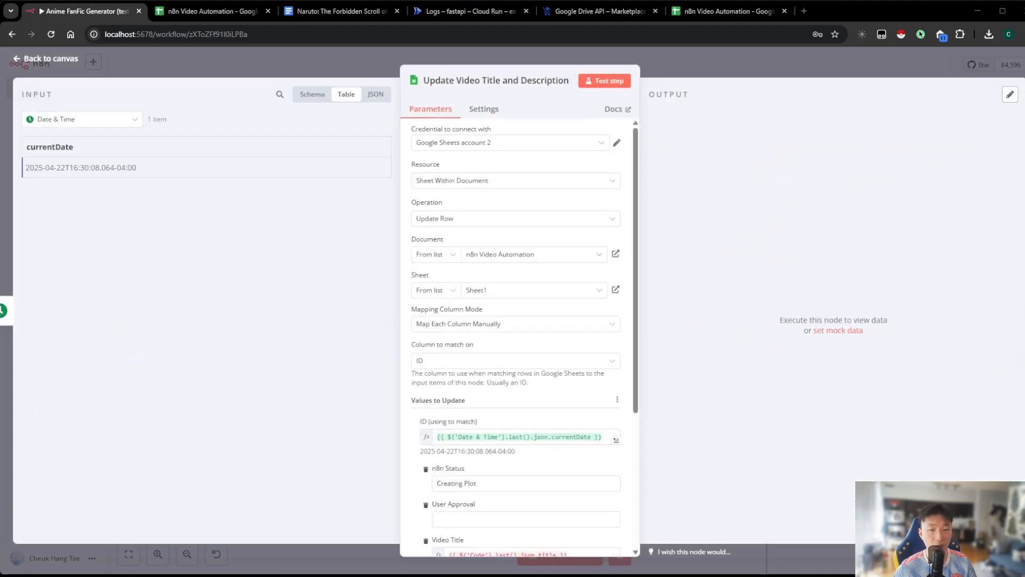
pyautogui.click(518, 83)
pyautogui.tripleClick(618, 80)
pyautogui.write('Update Status: Generating Plot')
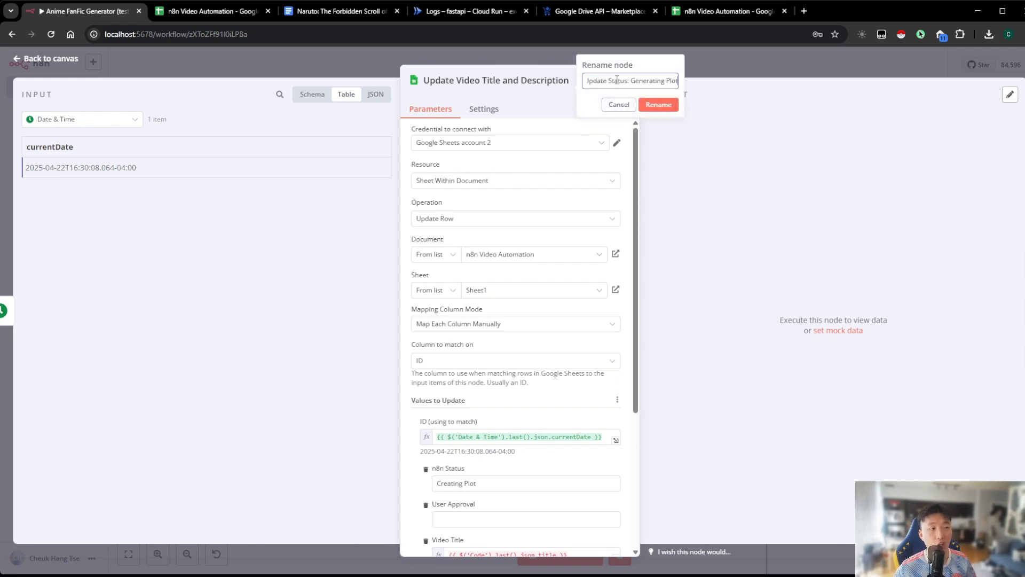
pyautogui.click(655, 105)
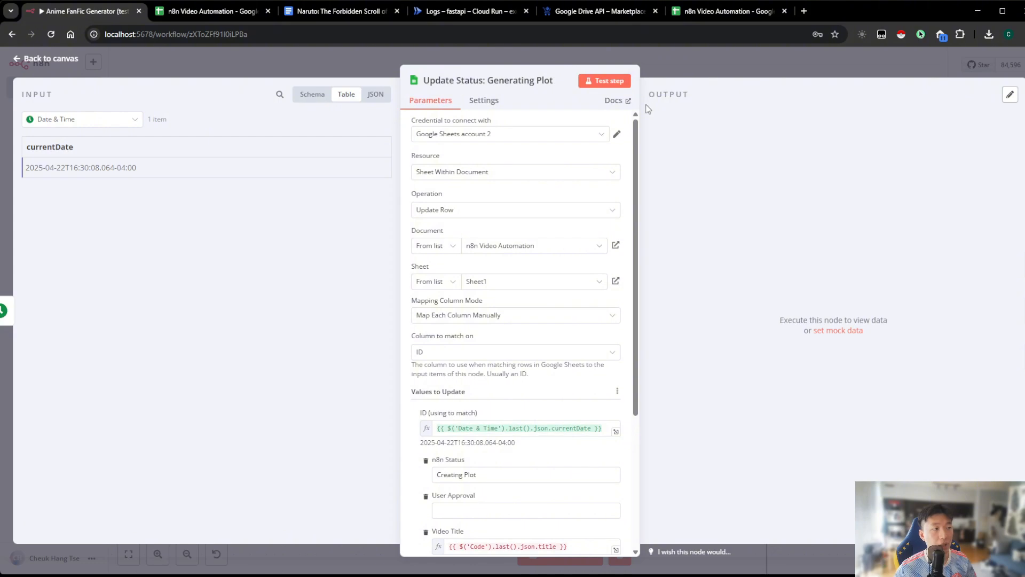
# Review the node's ID match expression and compare it with the ID column of rows 2 and 3 in the spreadsheet
pyautogui.scroll(-4, 575, 179)
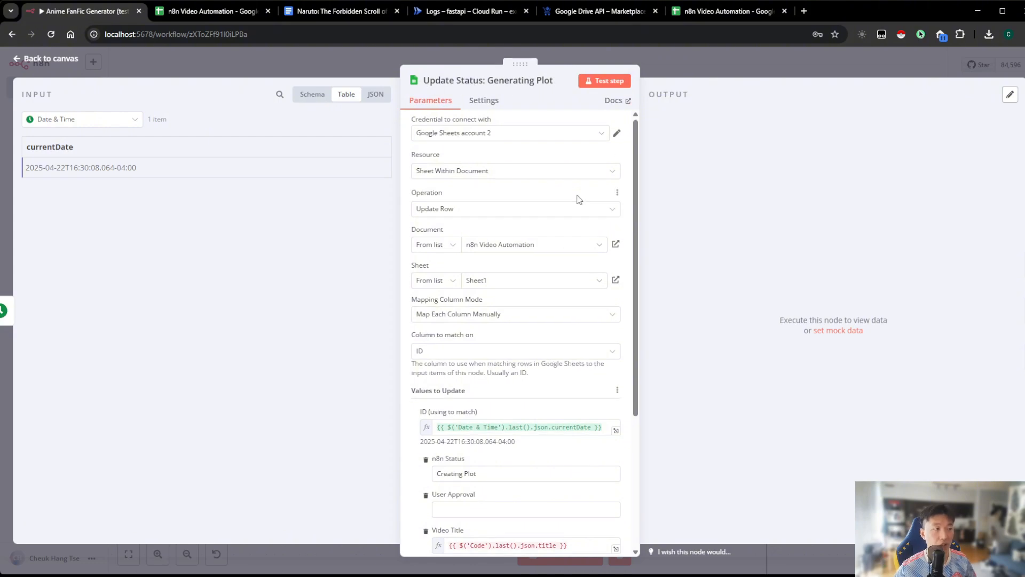
pyautogui.click(519, 234)
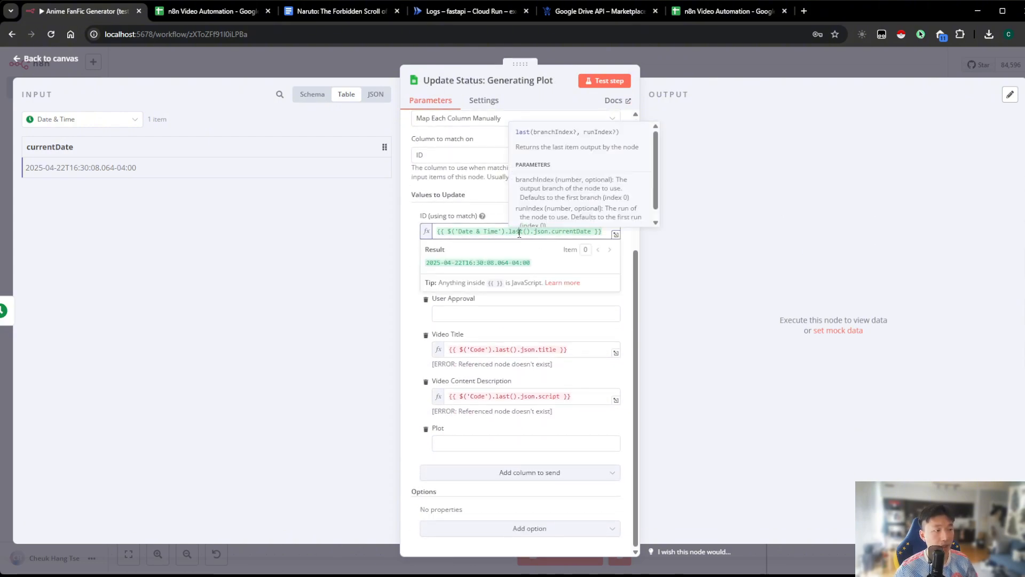
pyautogui.click(695, 238)
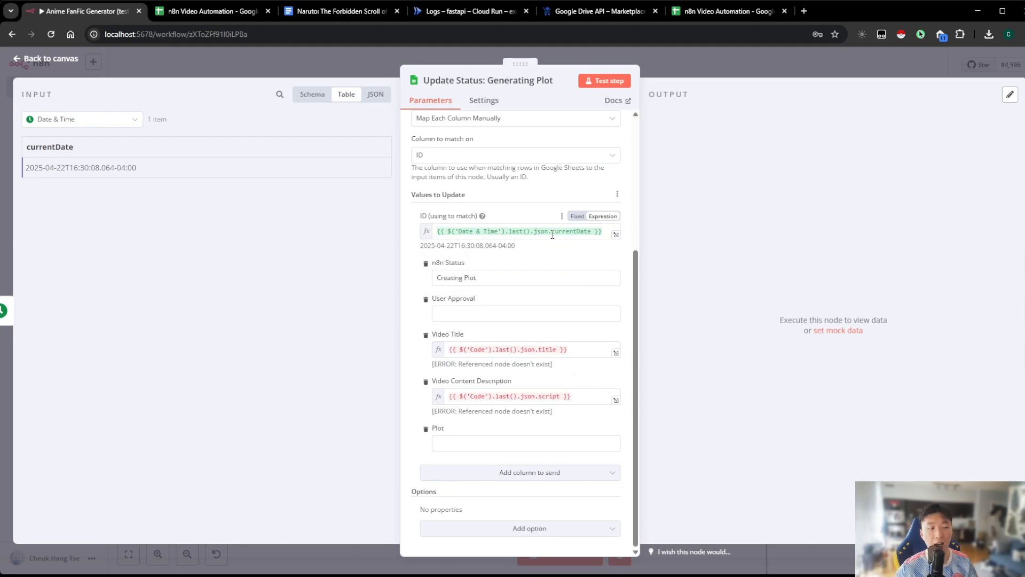
pyautogui.scroll(1, 552, 235)
pyautogui.click(207, 14)
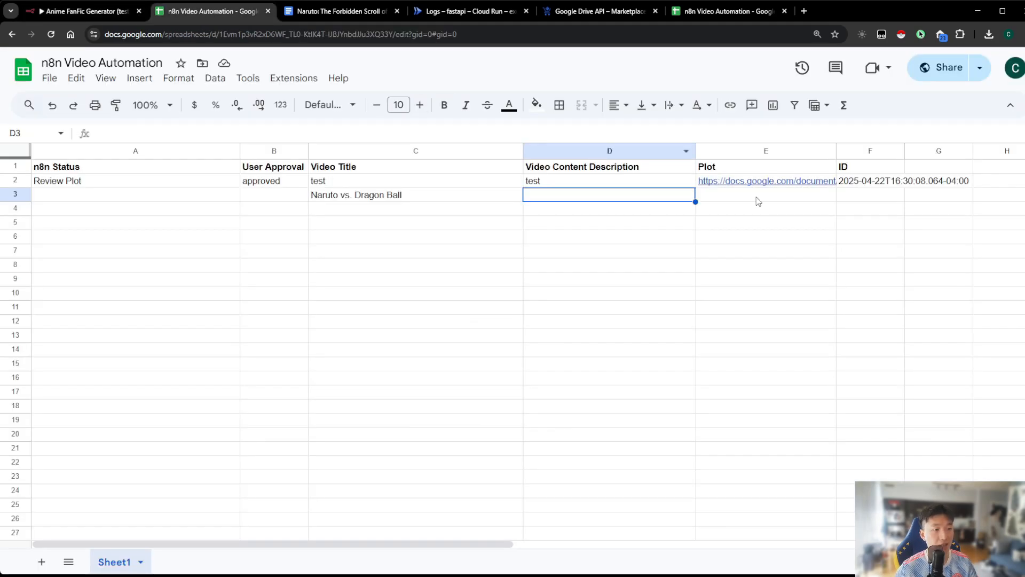
pyautogui.click(853, 184)
pyautogui.click(854, 199)
# Back in n8n, match the update node on row_number using {{ $('Get Video Title and Content Description').last().json.row_number }}
pyautogui.click(114, 13)
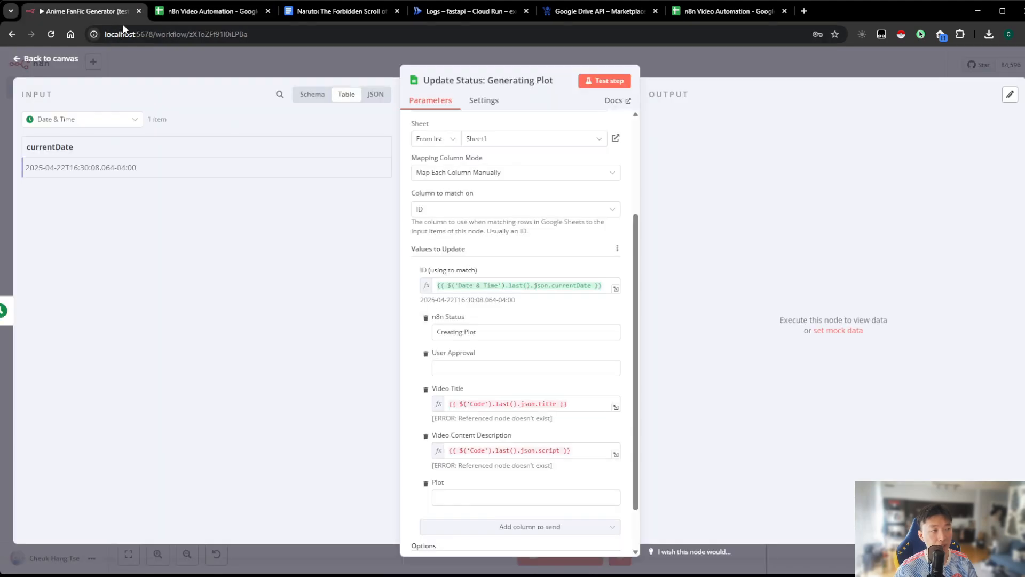
pyautogui.click(478, 213)
pyautogui.click(461, 349)
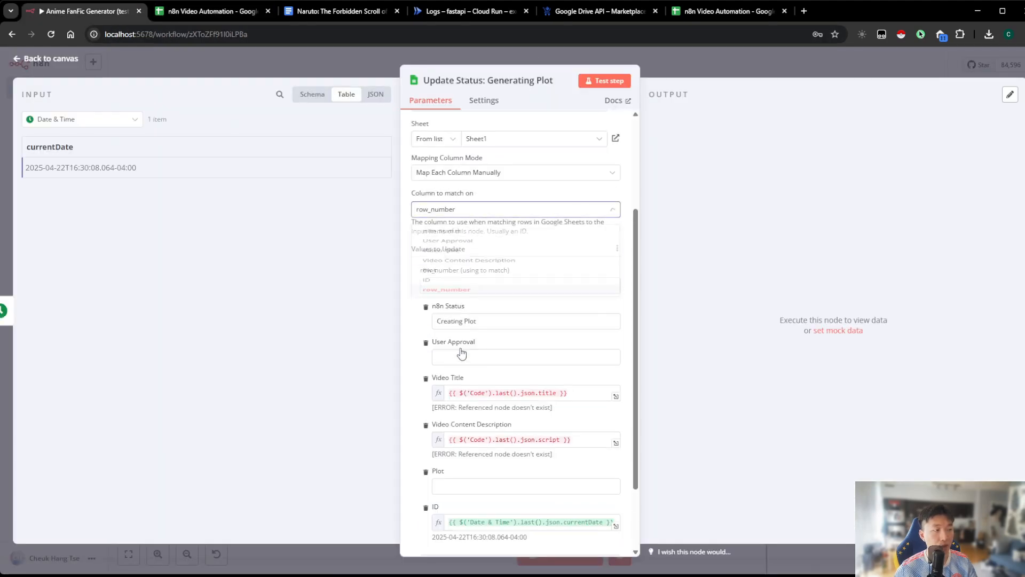
pyautogui.click(603, 270)
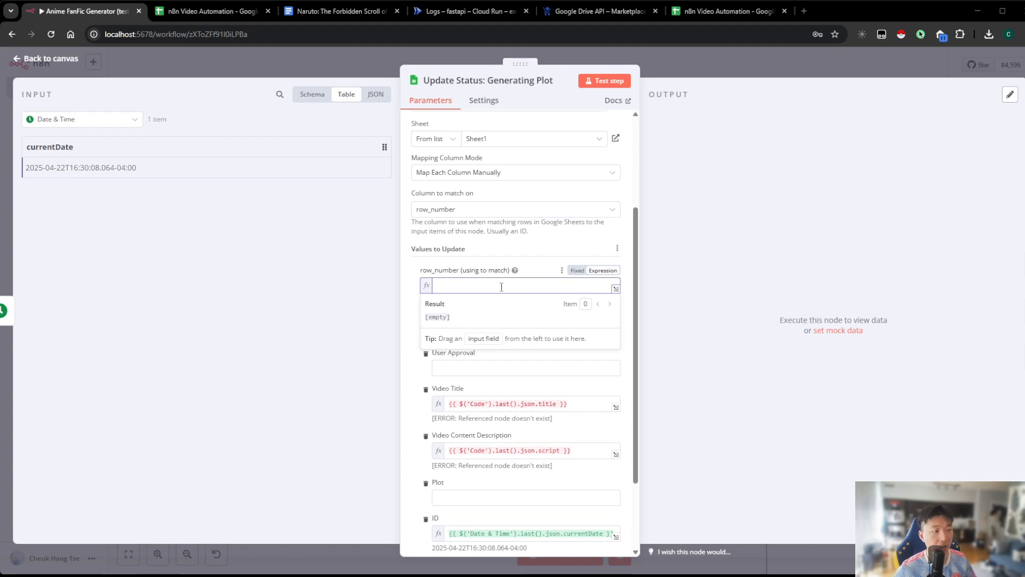
pyautogui.write("{{ $('Get Video Title and Content Description').last().json.row_number }}")
pyautogui.click(707, 300)
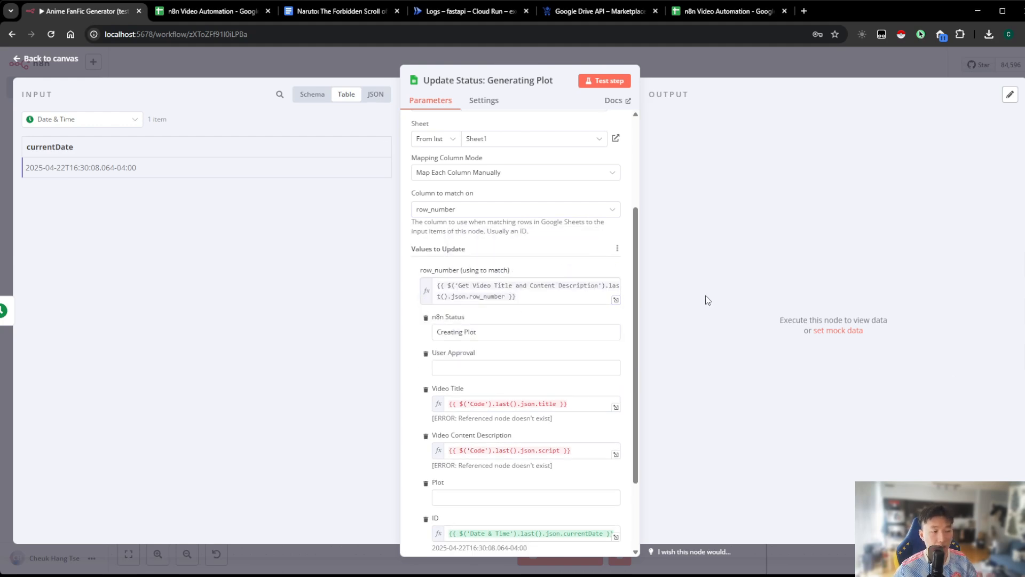
pyautogui.press('Escape')
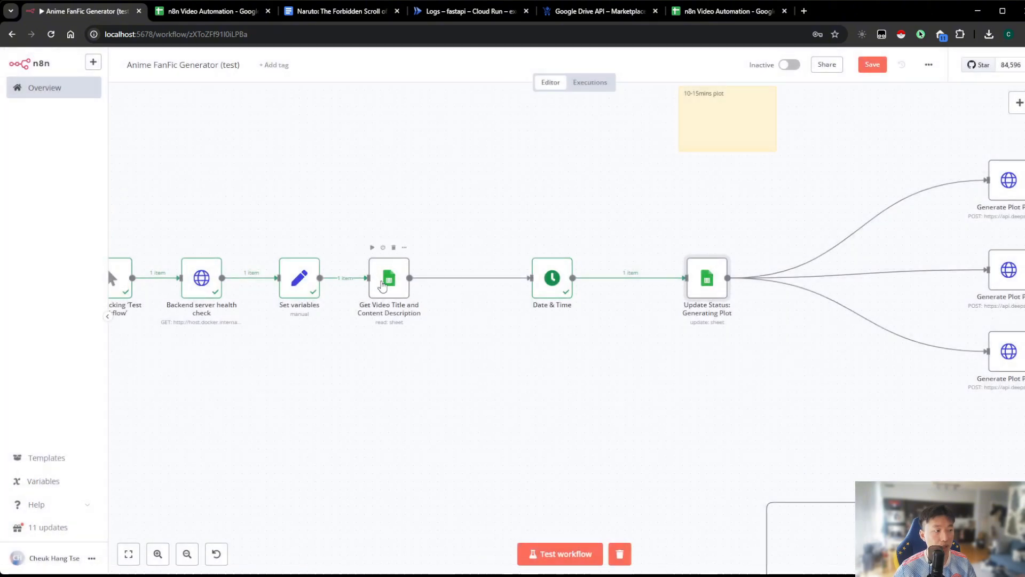
# Review the settings of Get Video Title and Content Description and the row_number and n8n Status values in Update Status: Generating Plot
pyautogui.doubleClick(382, 285)
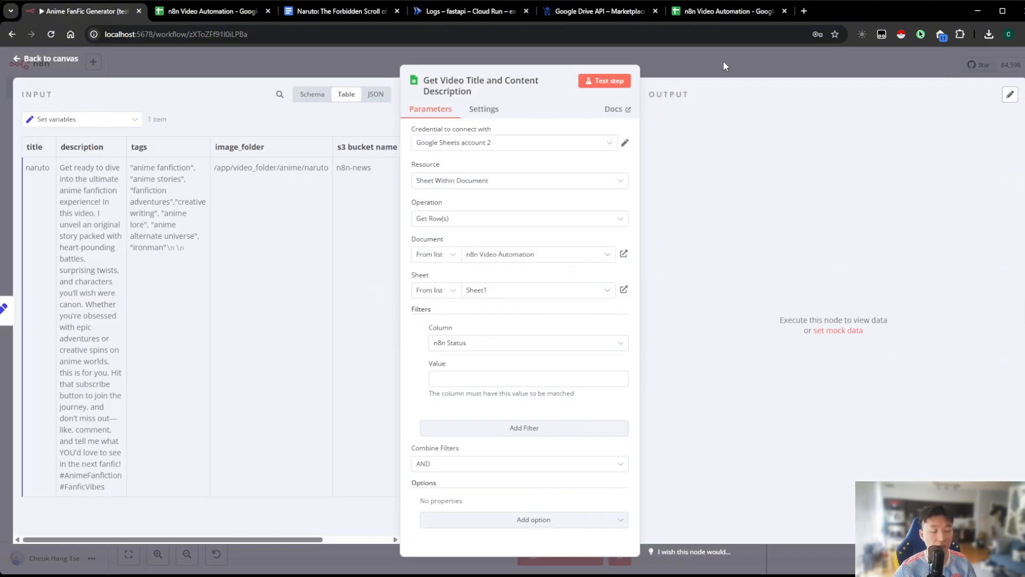
pyautogui.press('Escape')
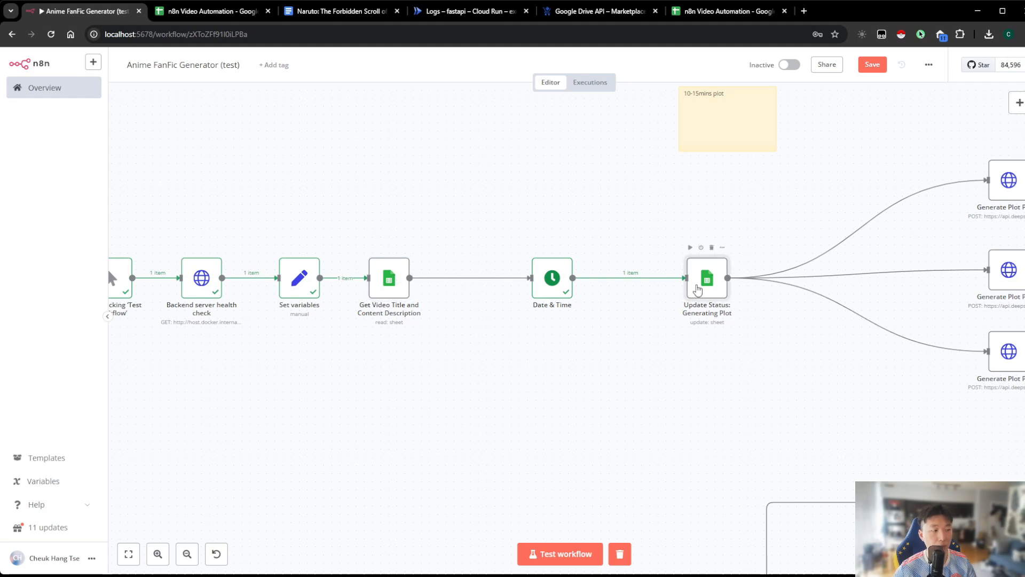
pyautogui.doubleClick(706, 278)
pyautogui.scroll(-3, 483, 317)
pyautogui.click(512, 272)
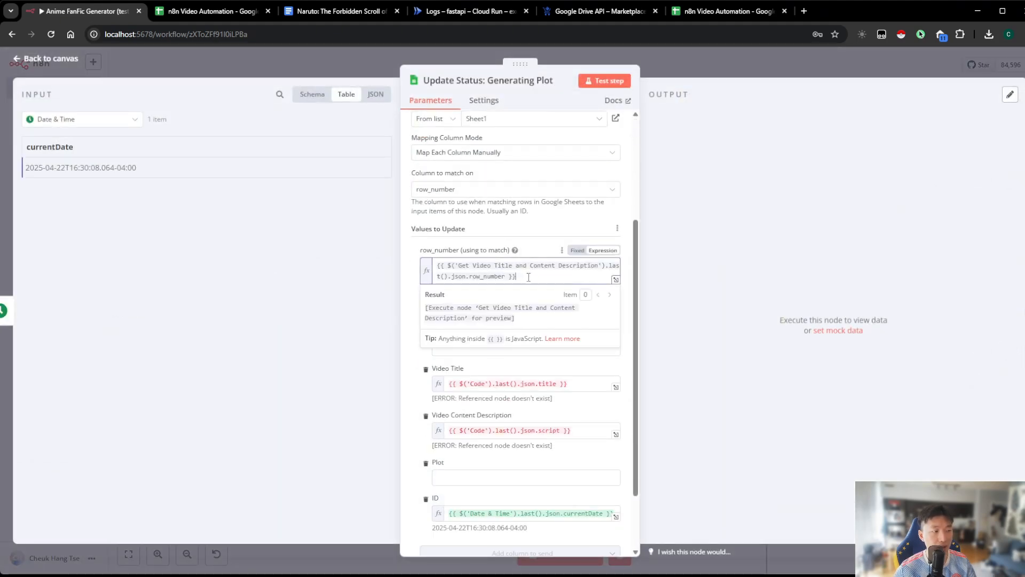
pyautogui.click(715, 292)
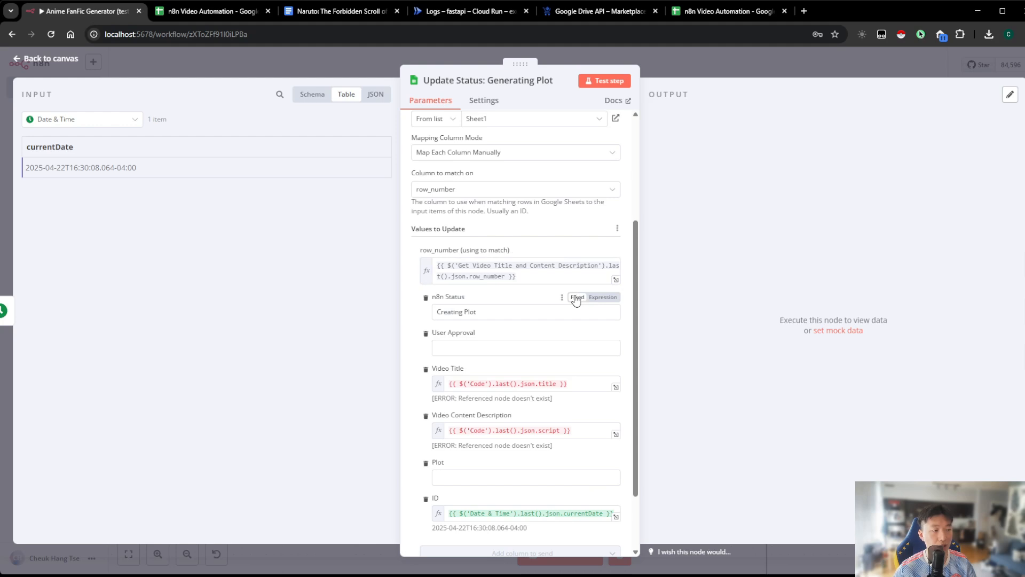
pyautogui.scroll(-1, 575, 301)
pyautogui.moveTo(494, 260)
pyautogui.mouseDown()
pyautogui.moveTo(425, 263)
pyautogui.moveTo(474, 258)
pyautogui.mouseUp()
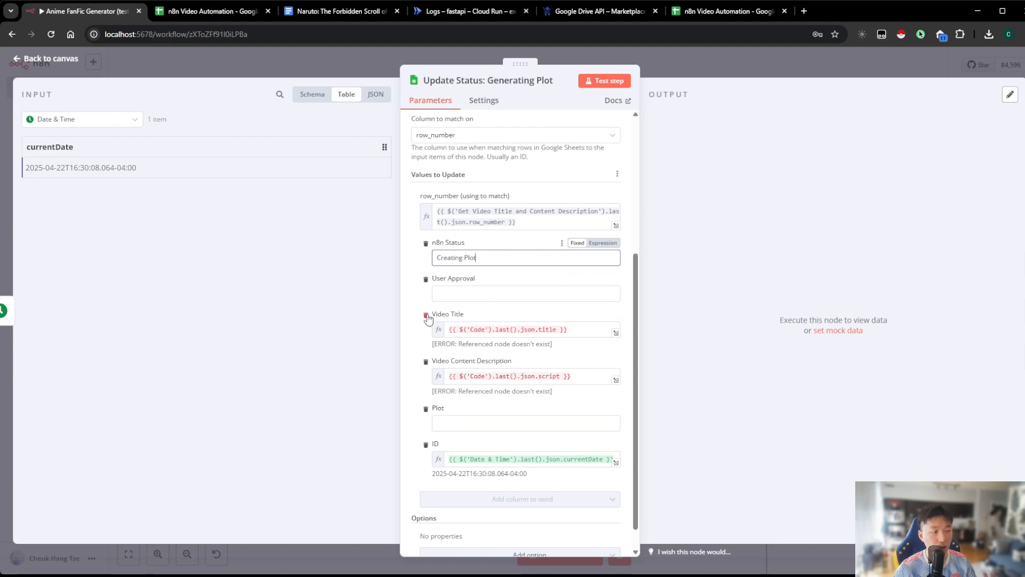
# Clear the Video Title and Video Content Description expressions in Update Status: Generating Plot, check the ID expression, and return to the canvas
pyautogui.click(545, 329)
pyautogui.moveTo(568, 329); pyautogui.dragTo(433, 331)
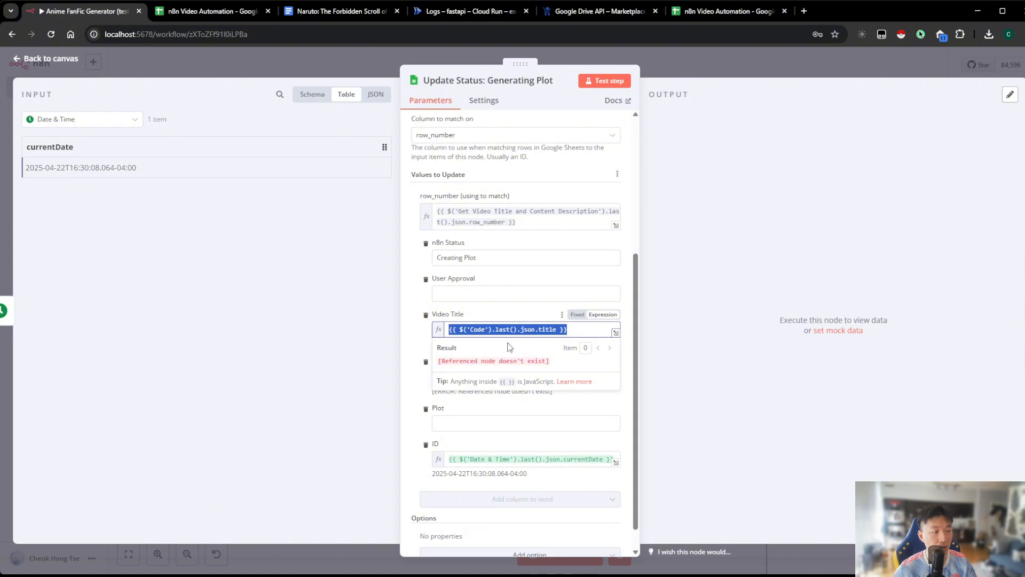
pyautogui.press('BackSpace')
pyautogui.click(681, 369)
pyautogui.moveTo(581, 377); pyautogui.dragTo(348, 369)
pyautogui.press('BackSpace')
pyautogui.click(692, 376)
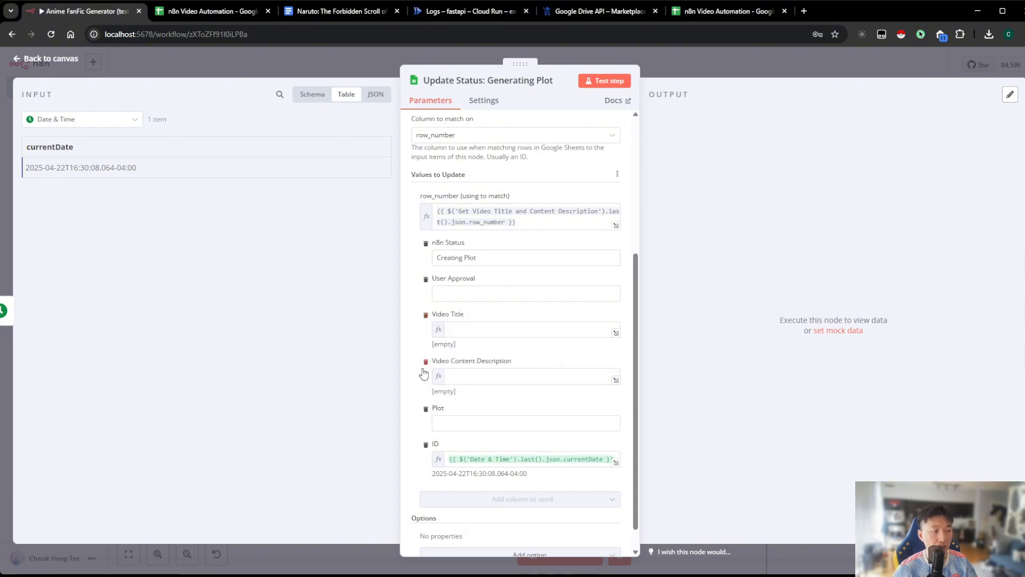
pyautogui.scroll(-1, 526, 453)
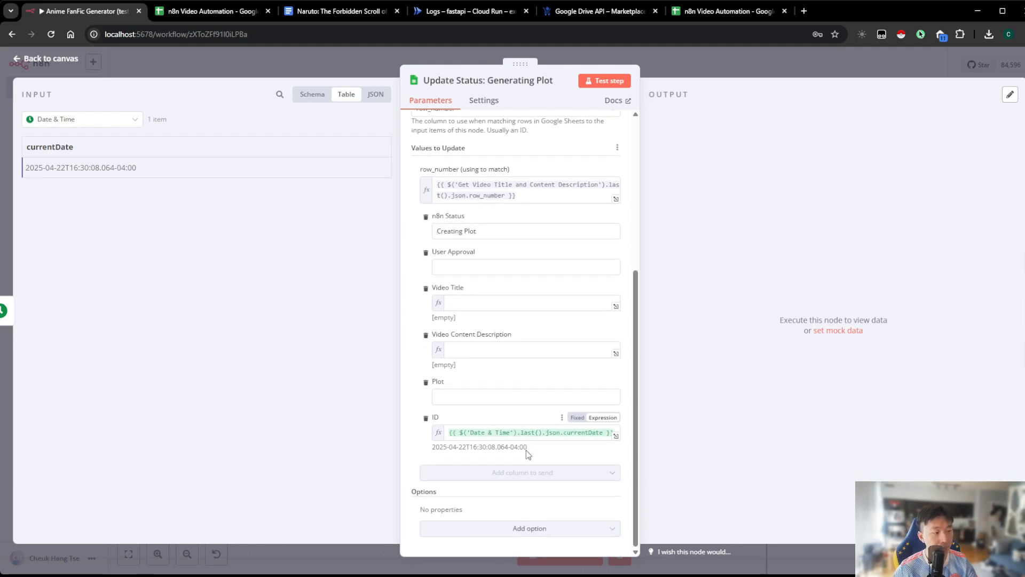
pyautogui.click(498, 437)
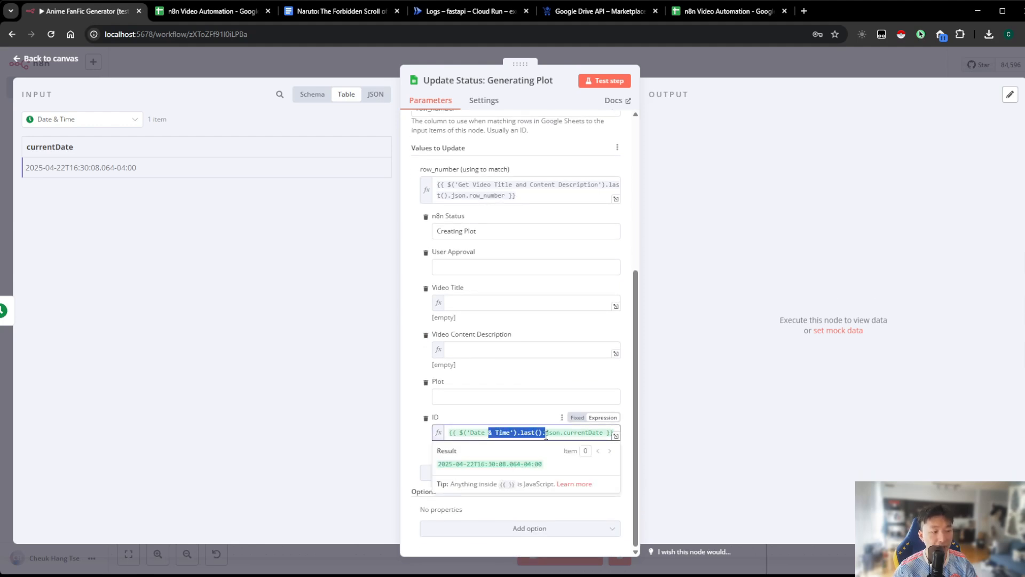
pyautogui.click(674, 439)
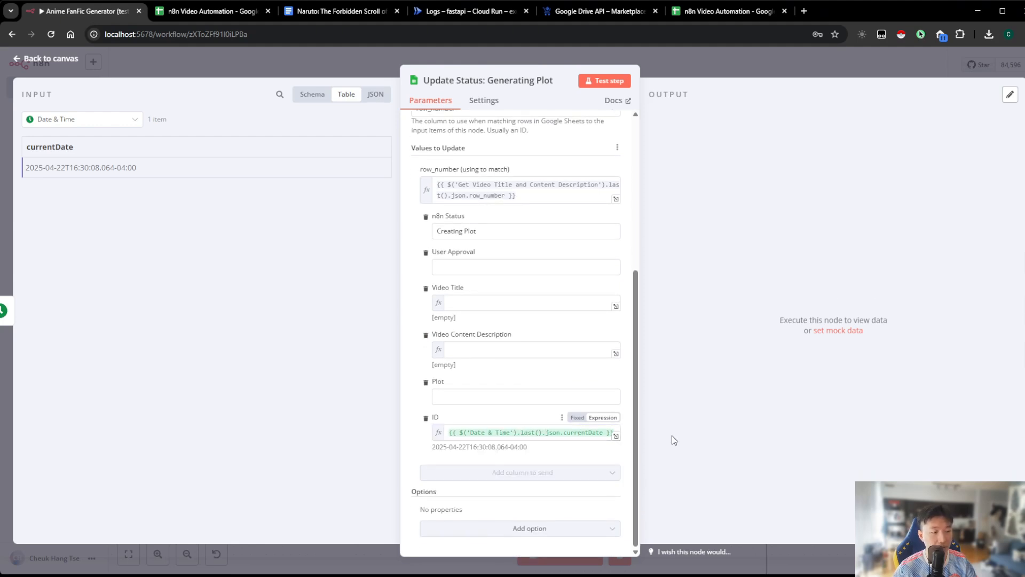
pyautogui.click(695, 78)
# In Generate Plot Part 1's JSON prompt, replace the Code script reference with the Video Title and Video Content Description from Get Video Title and Content Description
pyautogui.hscroll(10, 530, 215)
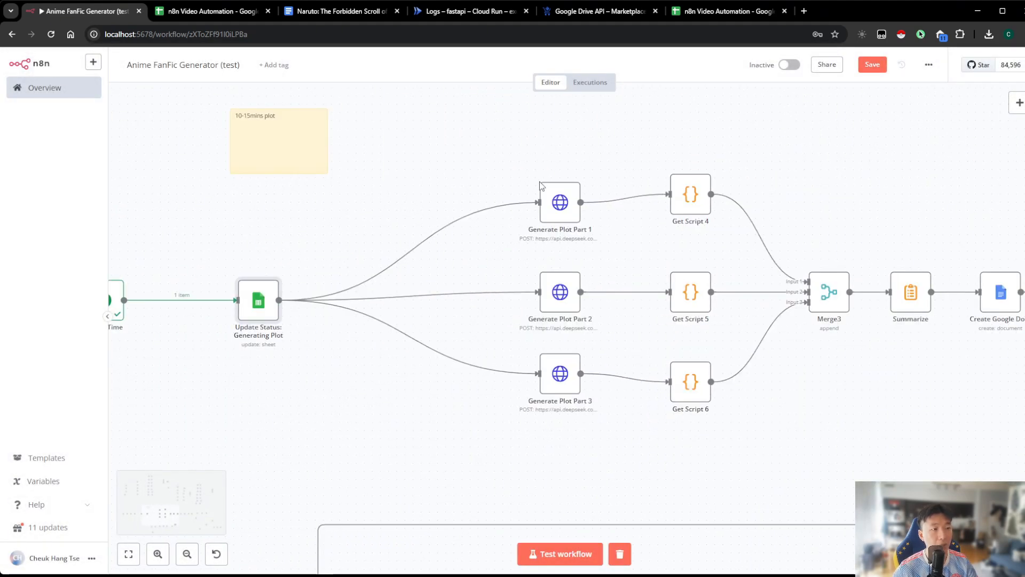
pyautogui.scroll(2, 512, 202)
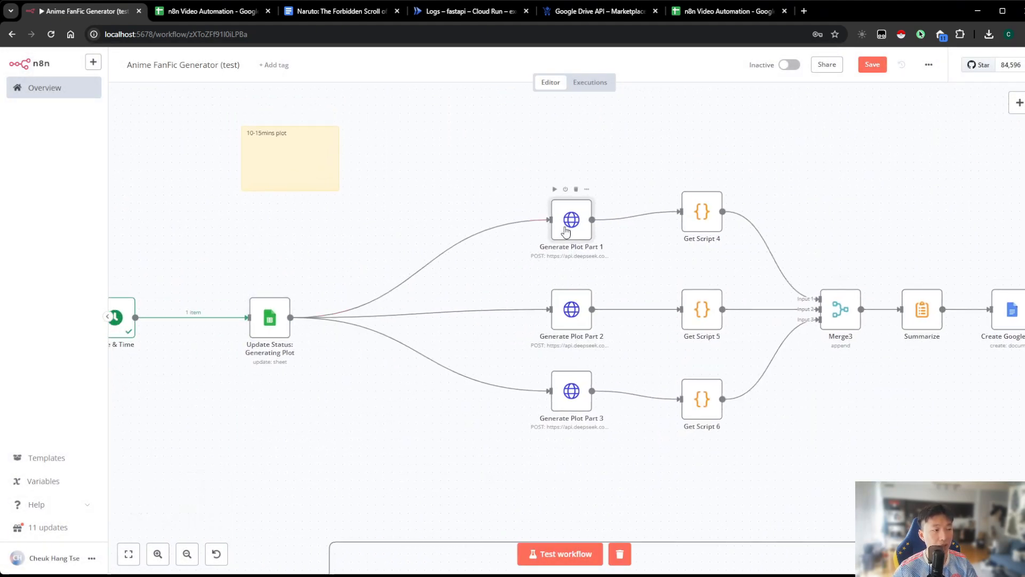
pyautogui.doubleClick(566, 230)
pyautogui.scroll(-5, 579, 320)
pyautogui.click(620, 465)
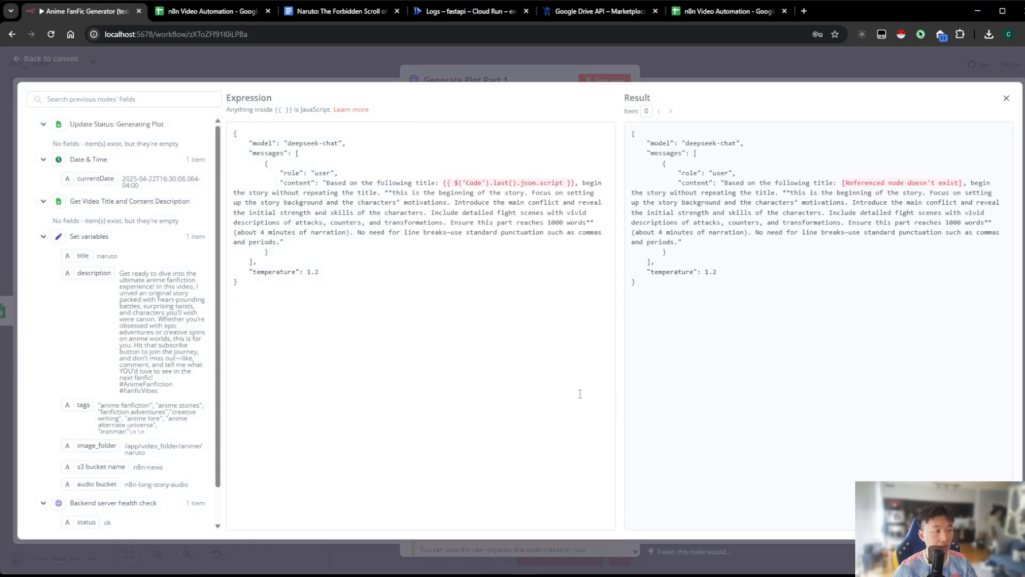
pyautogui.moveTo(447, 184); pyautogui.dragTo(567, 182)
pyautogui.click(568, 182)
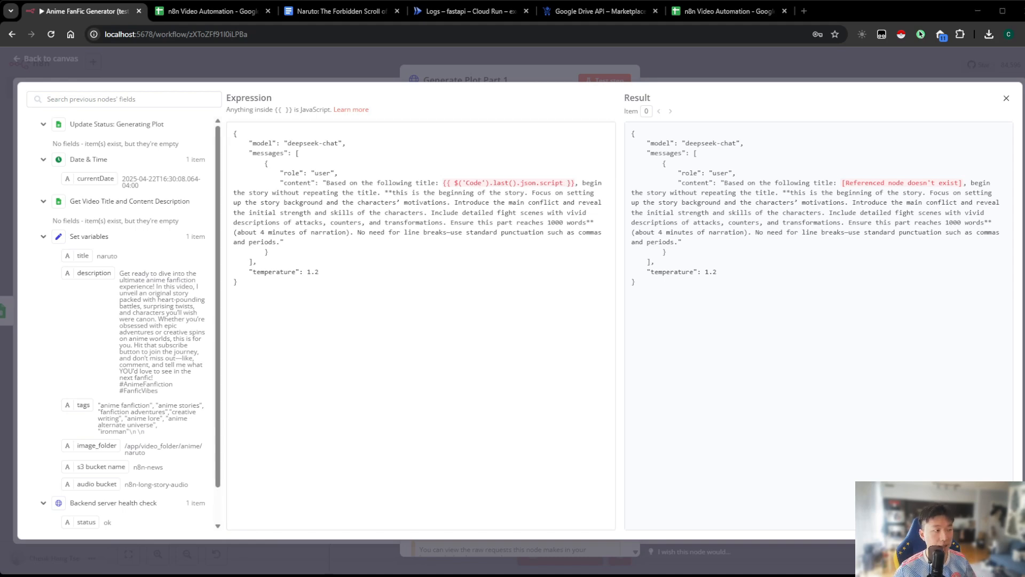
pyautogui.moveTo(470, 186); pyautogui.dragTo(524, 186)
pyautogui.click(545, 185)
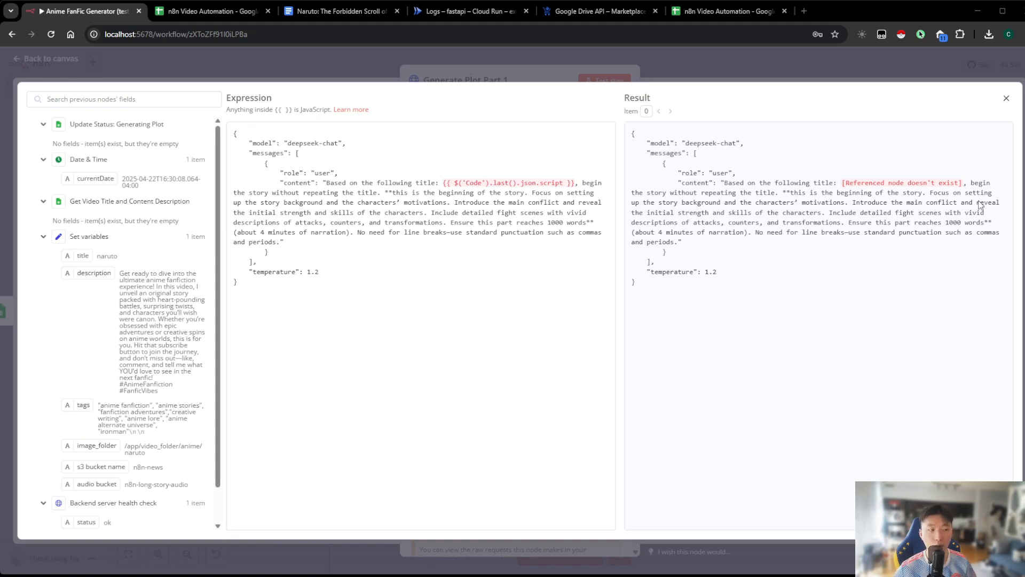
pyautogui.click(450, 184)
pyautogui.moveTo(328, 185); pyautogui.dragTo(576, 183)
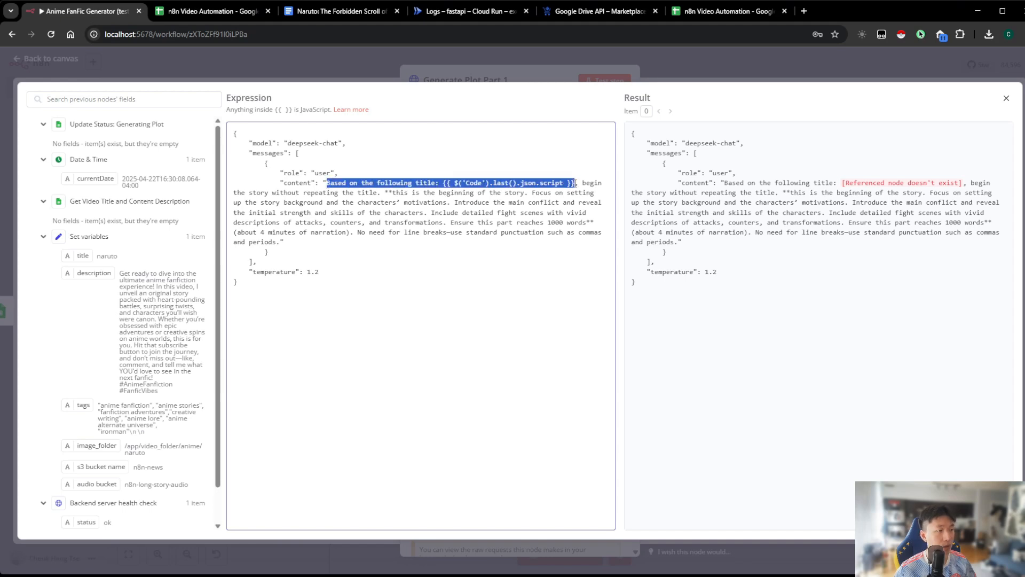
pyautogui.write("Based on the following title: {{ $('Get Video Title and Content Description').last().json['Video Title'] }} and description: {{ $('Get Video Title and Content Description').last().json['Video Content Description'] }}")
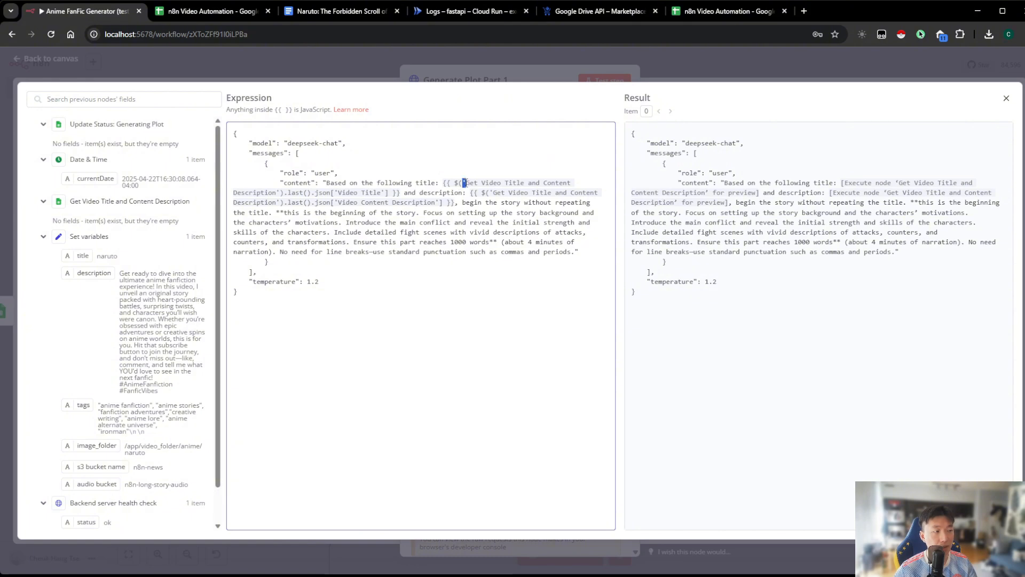
# Compare the prompt's title and description references with the spreadsheet's Video Title and Video Content Description cells in row 3, and return to the n8n canvas
pyautogui.moveTo(463, 183); pyautogui.dragTo(285, 196)
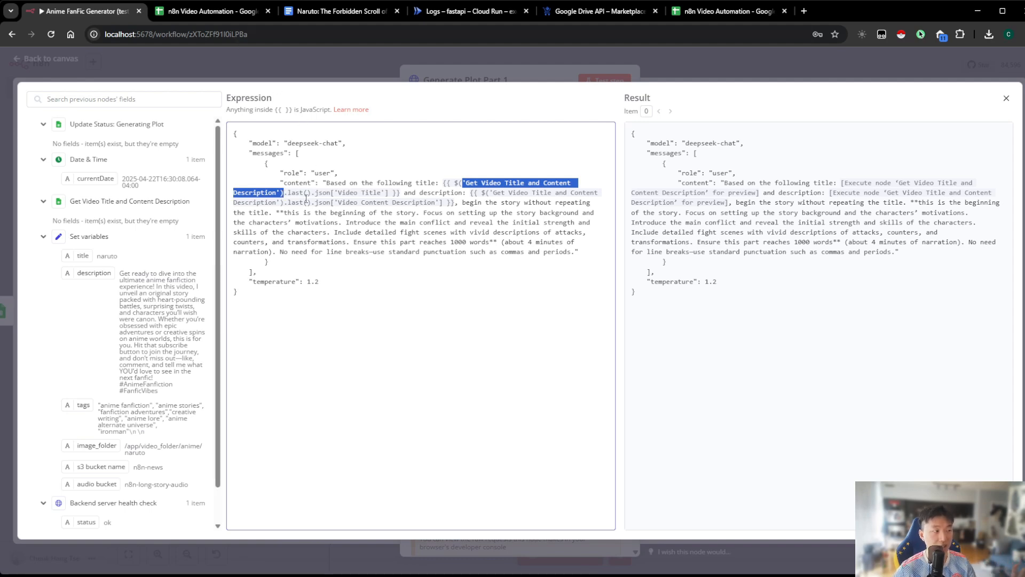
pyautogui.click(361, 194)
pyautogui.click(212, 21)
pyautogui.click(332, 193)
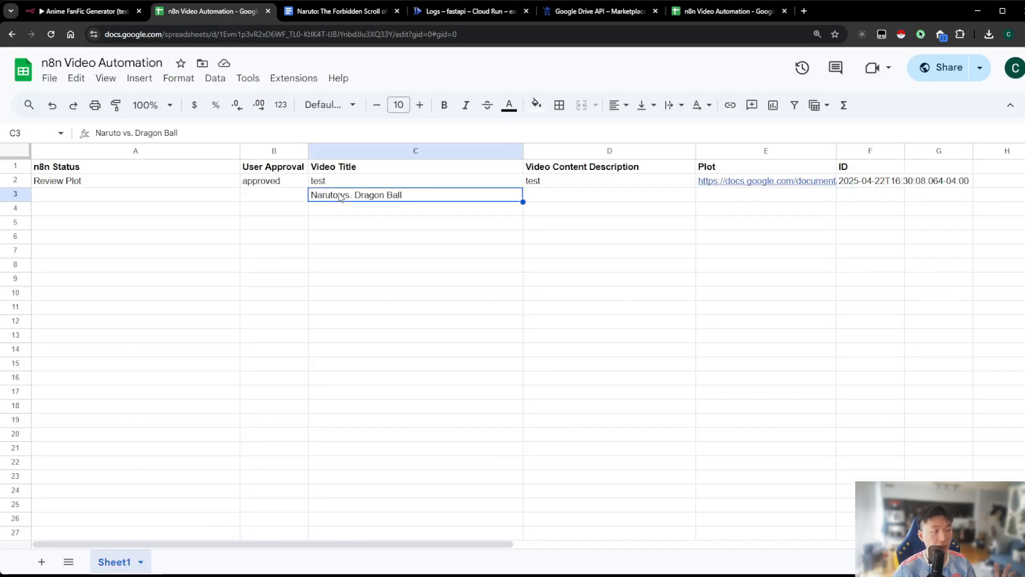
pyautogui.click(86, 11)
pyautogui.moveTo(358, 204); pyautogui.dragTo(407, 203)
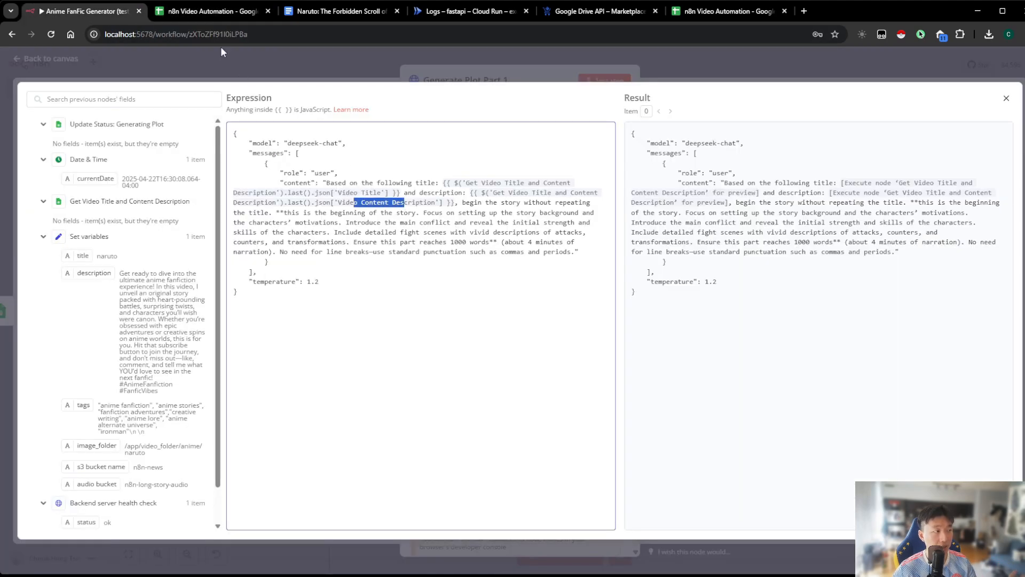
pyautogui.click(212, 10)
pyautogui.click(548, 201)
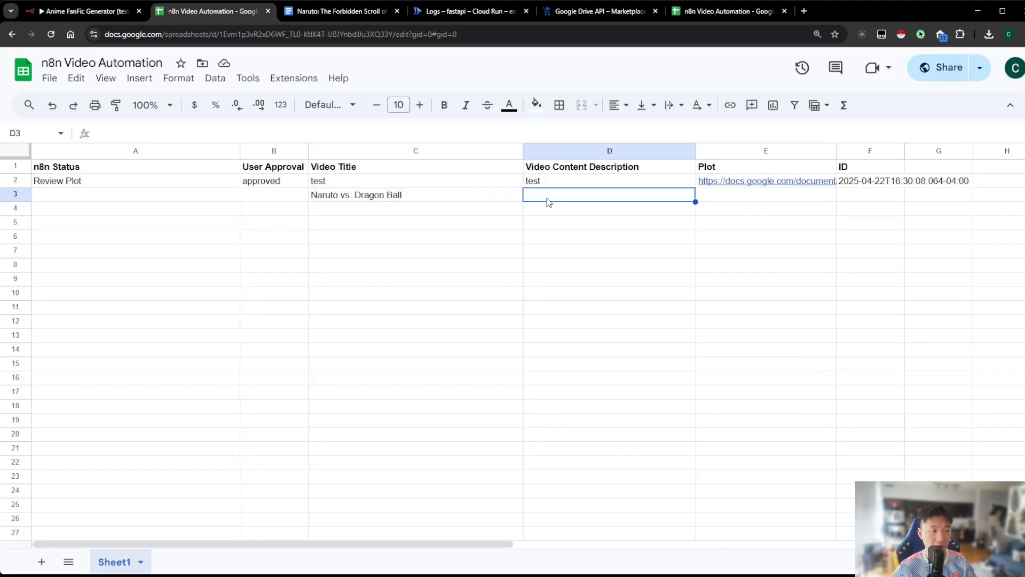
pyautogui.click(102, 15)
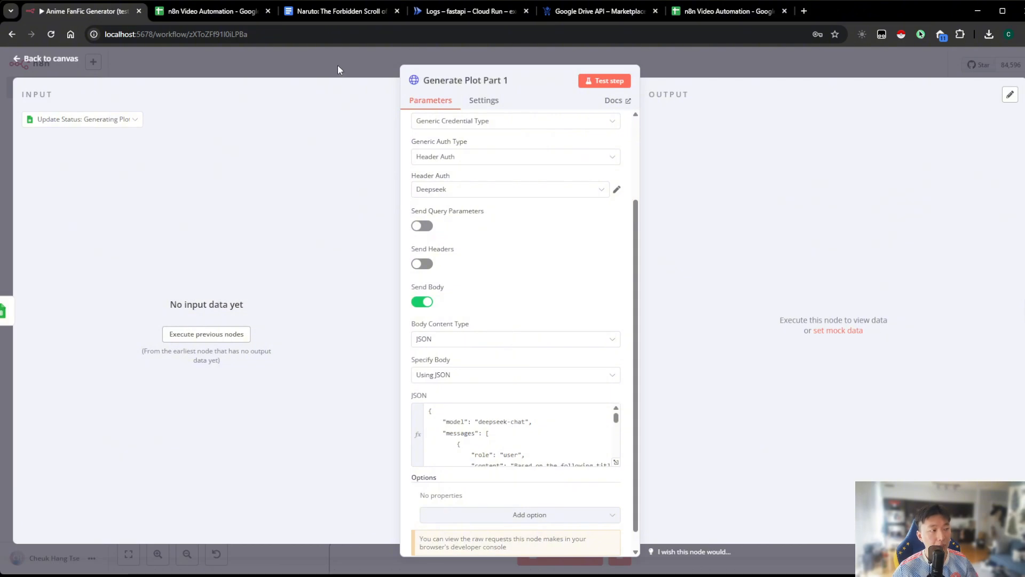
pyautogui.click(338, 65)
# Replace the Code script reference in Generate Plot Part 2's JSON prompt with the same Video Title and Video Content Description references
pyautogui.doubleClick(576, 314)
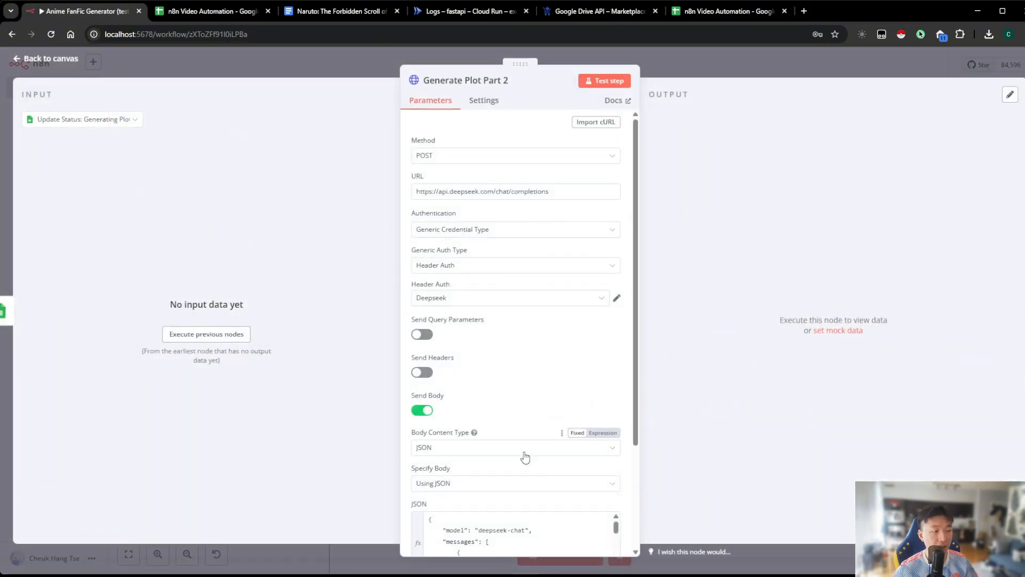
pyautogui.scroll(-3, 580, 470)
pyautogui.click(615, 462)
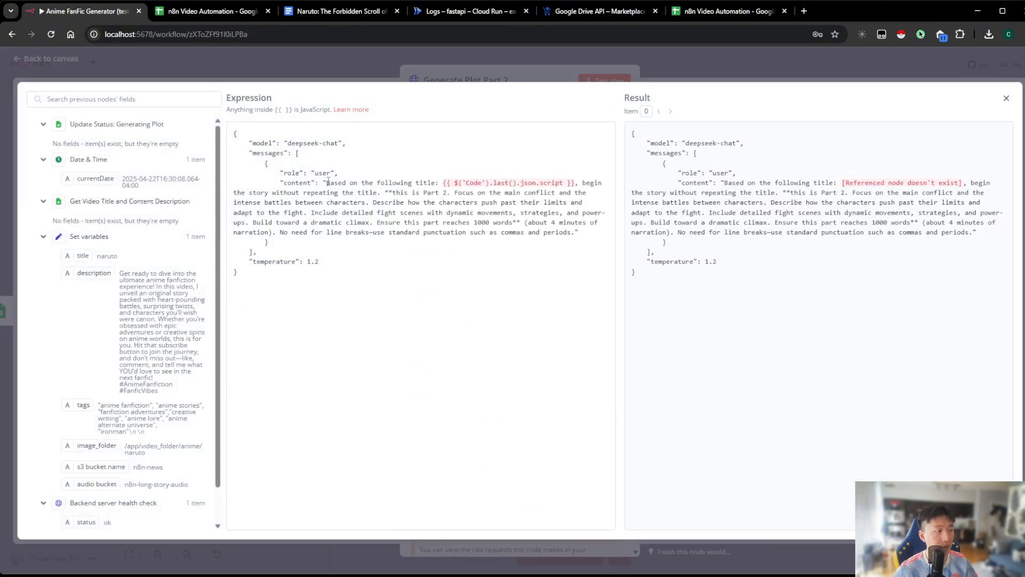
pyautogui.moveTo(328, 183); pyautogui.dragTo(575, 183)
pyautogui.write("Based on the following title: {{ $('Get Video Title and Content Description').last().json['Video Title'] }} and description: {{ $('Get Video Title and Content Description').last().json['Video Content Description'] }}")
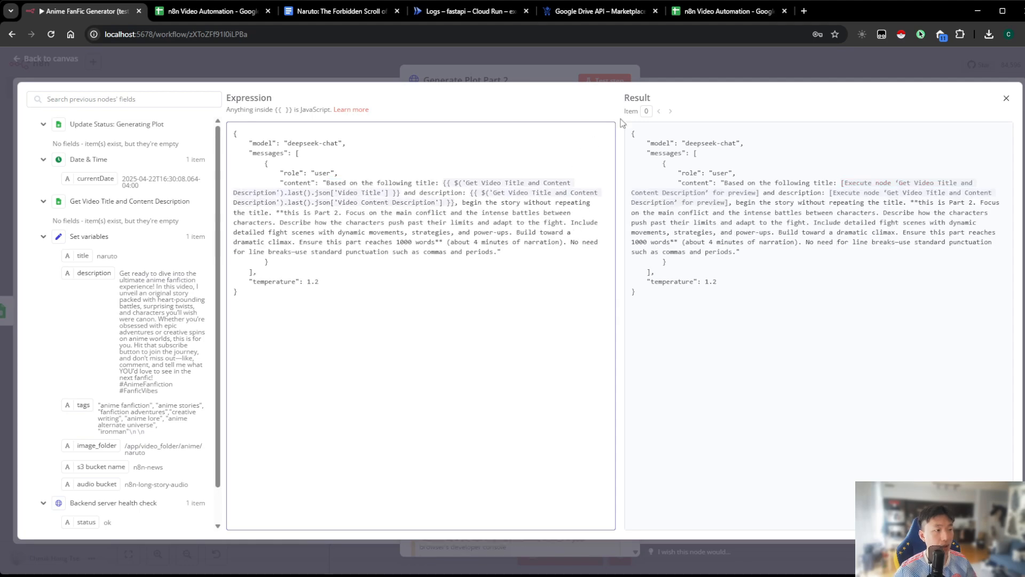
pyautogui.click(681, 77)
pyautogui.click(684, 71)
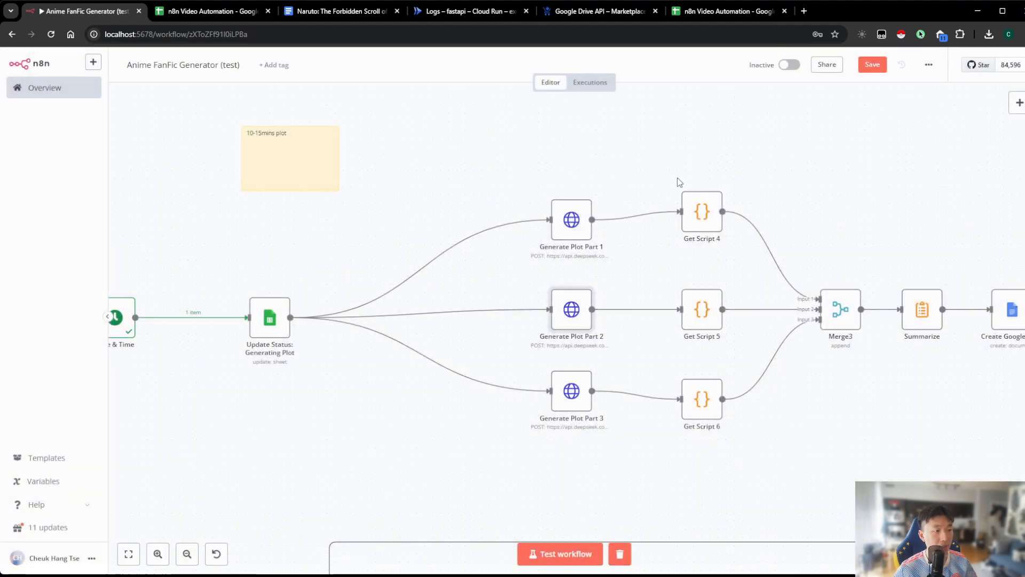
# Put the same Video Title and Video Content Description references in Generate Plot Part 3's JSON prompt, and save the workflow
pyautogui.doubleClick(578, 402)
pyautogui.click(617, 517)
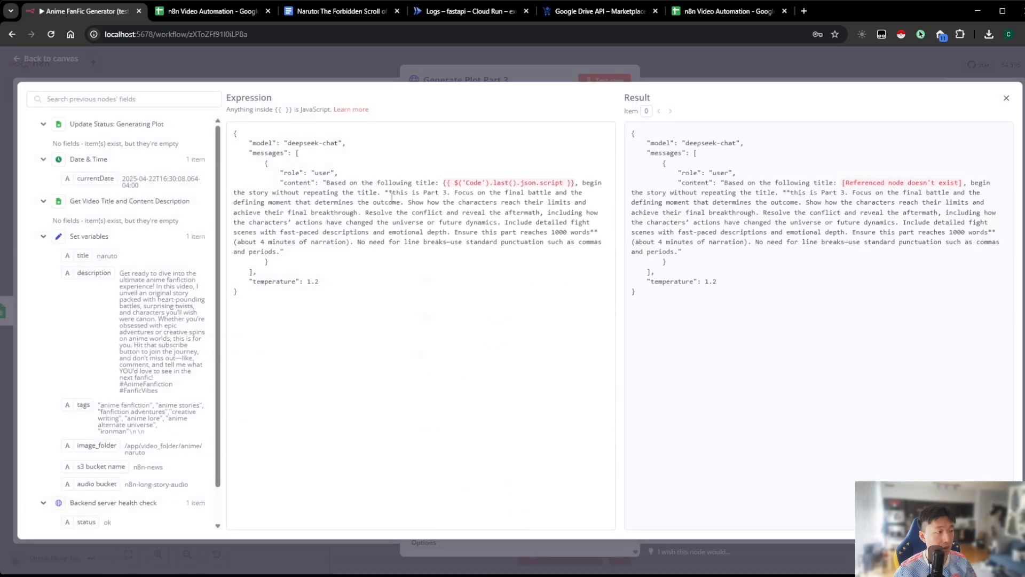
pyautogui.moveTo(326, 183); pyautogui.dragTo(576, 182)
pyautogui.hotkey('ctrl', 'v')
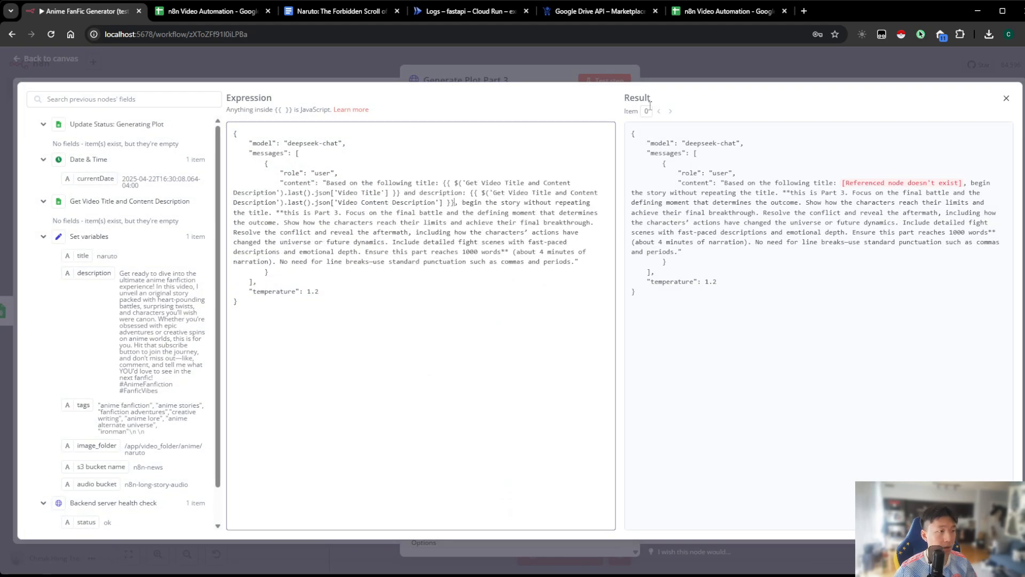
pyautogui.click(698, 80)
pyautogui.click(710, 76)
pyautogui.click(862, 65)
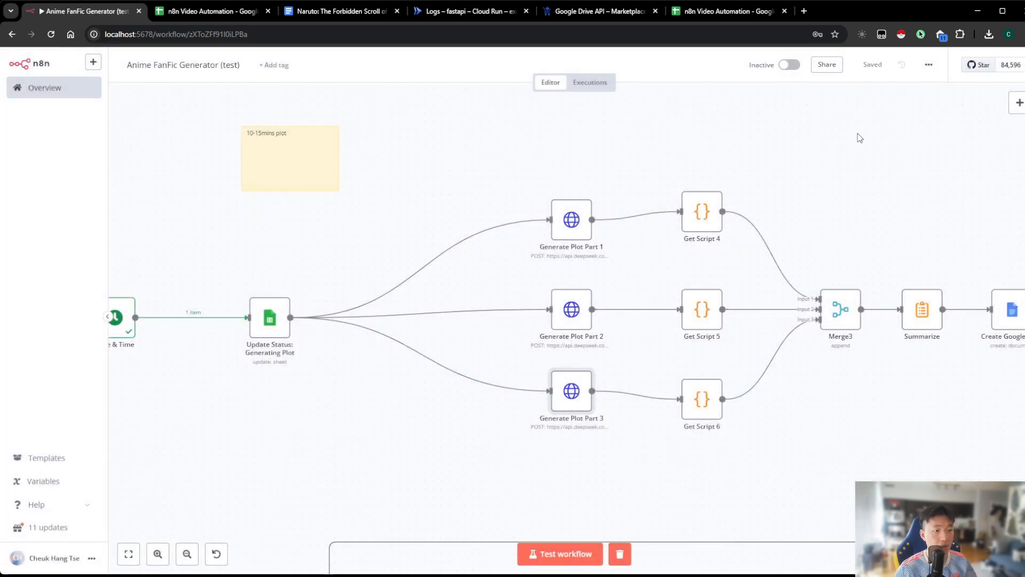
# Open the Create YouTube project node's request body in the full expression editor
pyautogui.moveTo(874, 200); pyautogui.dragTo(540, 80)
pyautogui.click(189, 557)
pyautogui.click(189, 557)
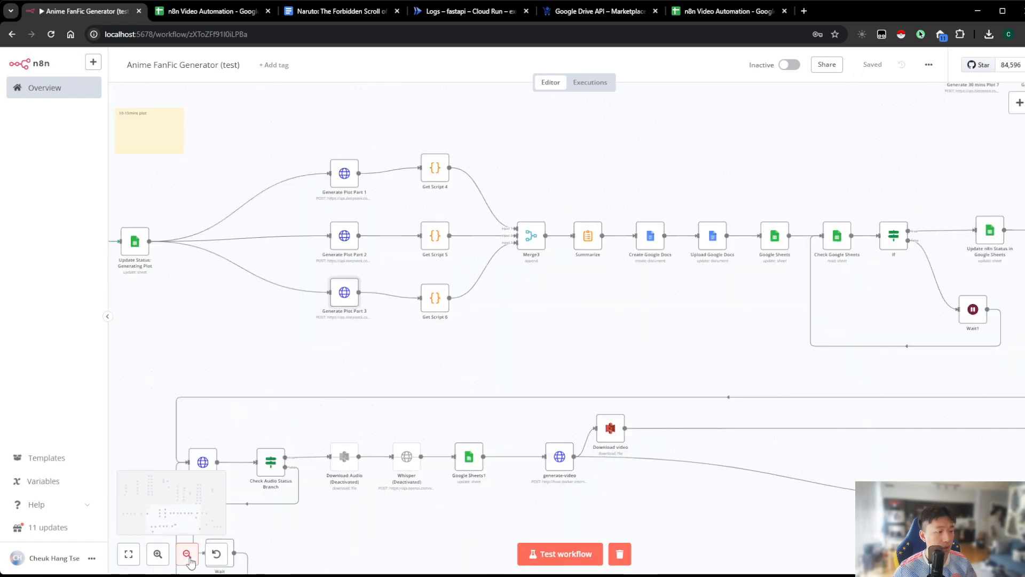
pyautogui.click(189, 558)
pyautogui.moveTo(662, 320); pyautogui.dragTo(420, 231)
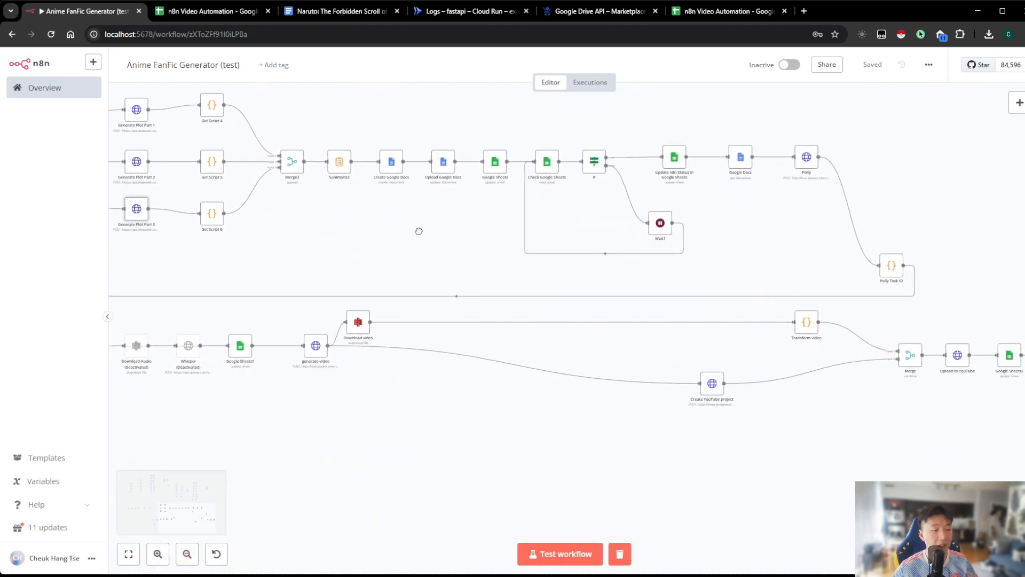
pyautogui.moveTo(646, 427); pyautogui.dragTo(604, 413)
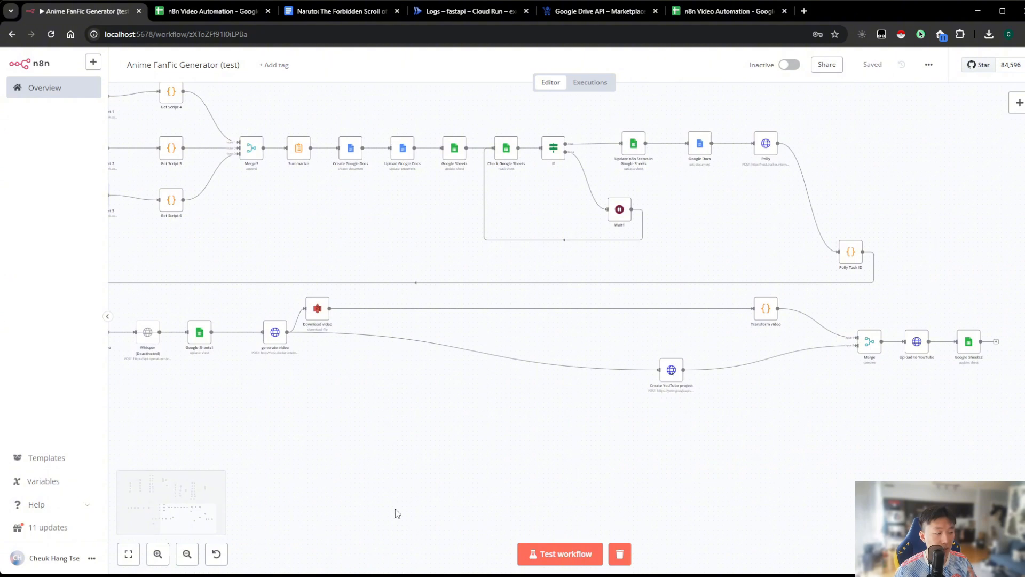
pyautogui.click(158, 554)
pyautogui.click(158, 554)
pyautogui.click(157, 554)
pyautogui.click(157, 554)
pyautogui.click(158, 554)
pyautogui.moveTo(317, 424); pyautogui.dragTo(136, 377)
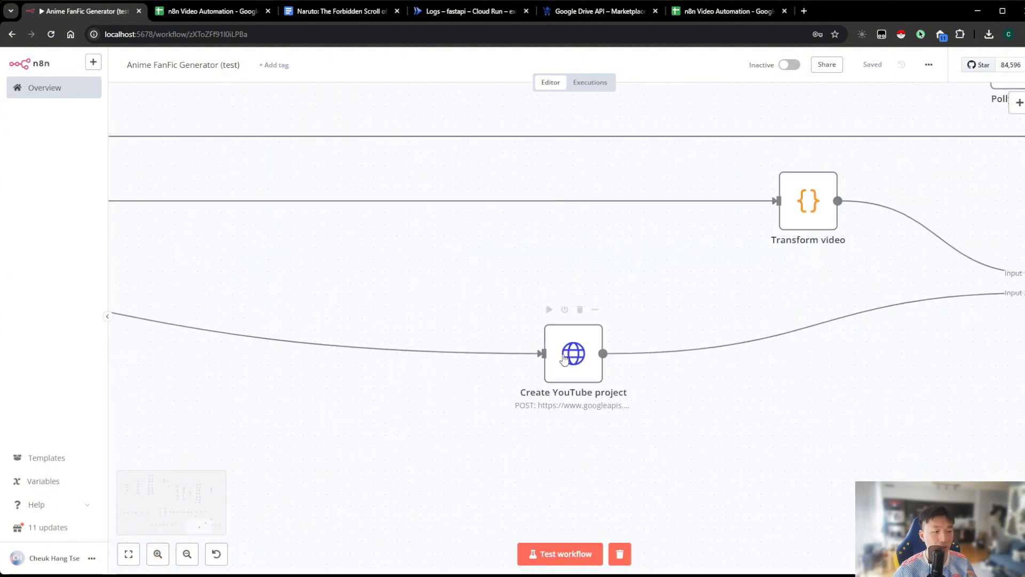
pyautogui.doubleClick(571, 359)
pyautogui.scroll(-10, 559, 385)
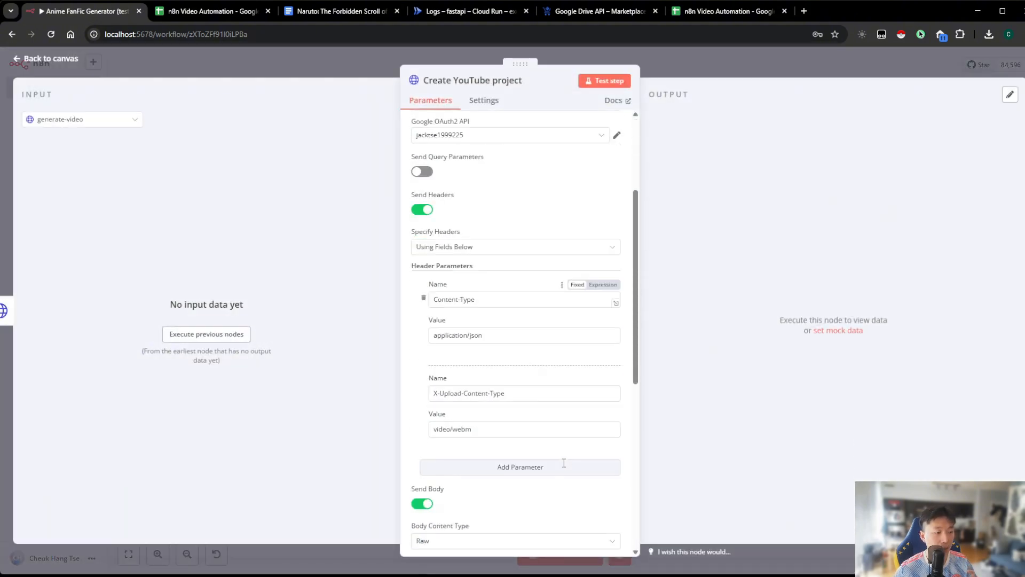
pyautogui.click(616, 447)
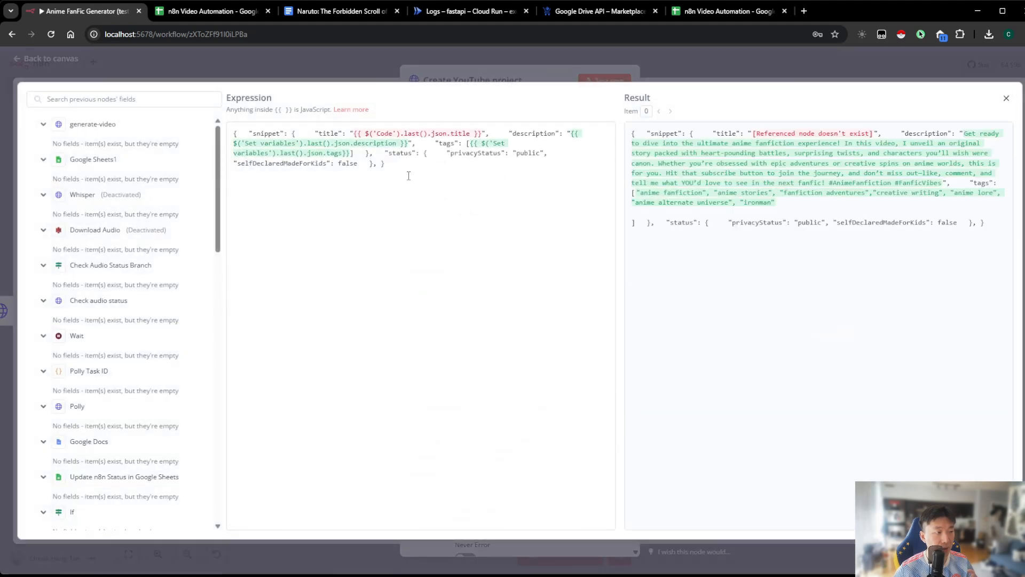
# Replace the Code title reference in the YouTube request body with the Video Title from Get Video Title and Content Description, and return to the canvas
pyautogui.moveTo(353, 133); pyautogui.dragTo(483, 134)
pyautogui.click(483, 133)
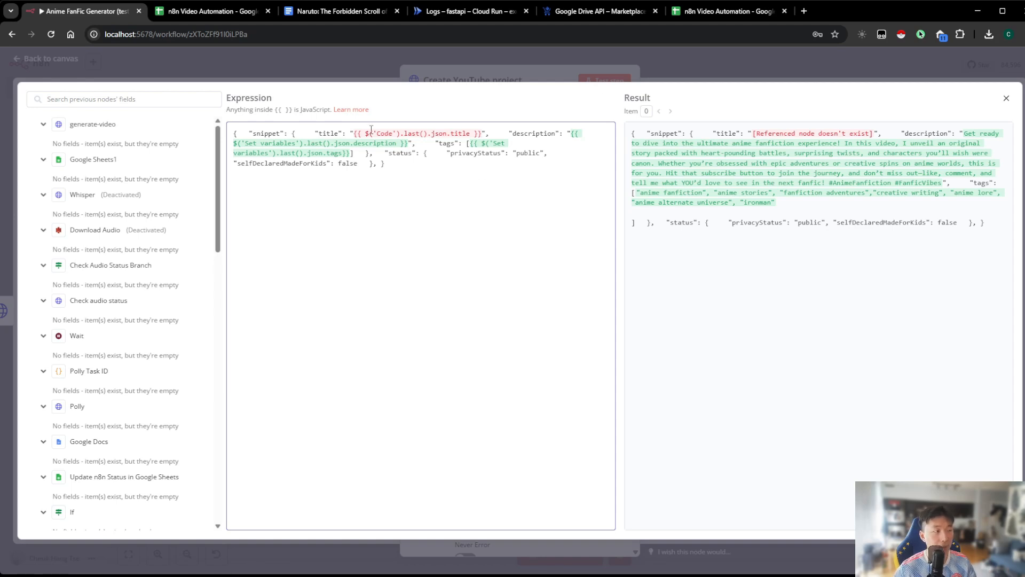
pyautogui.moveTo(354, 133); pyautogui.dragTo(480, 133)
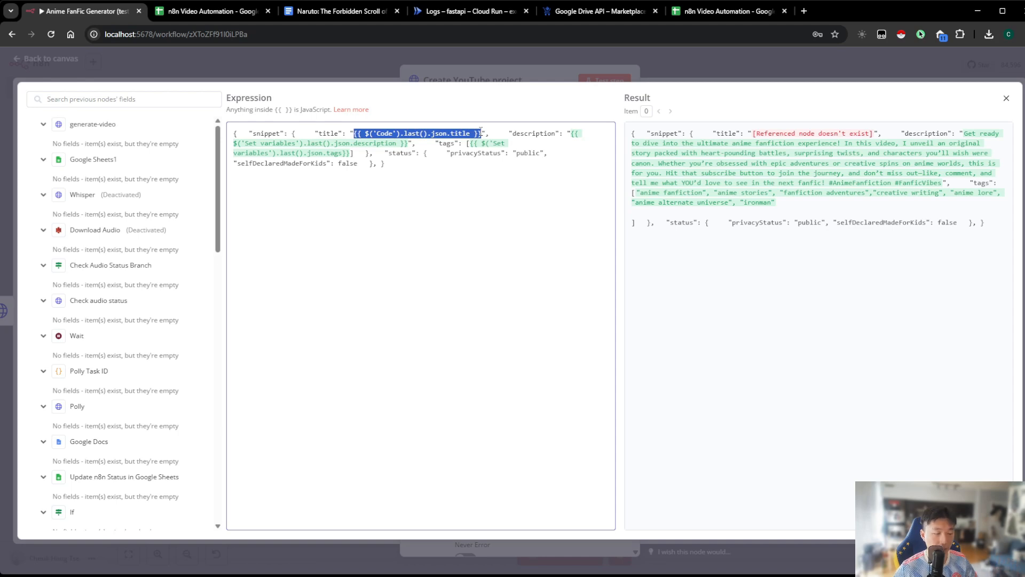
pyautogui.write("{{ $('Get Video Title and Content Description').last().json['Video Title'] }}")
pyautogui.click(411, 177)
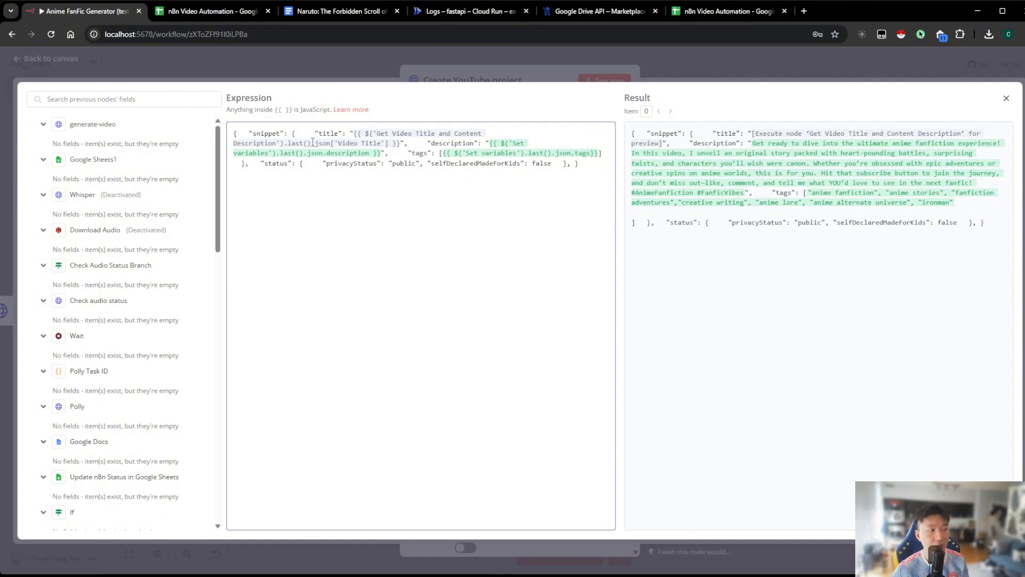
pyautogui.click(352, 70)
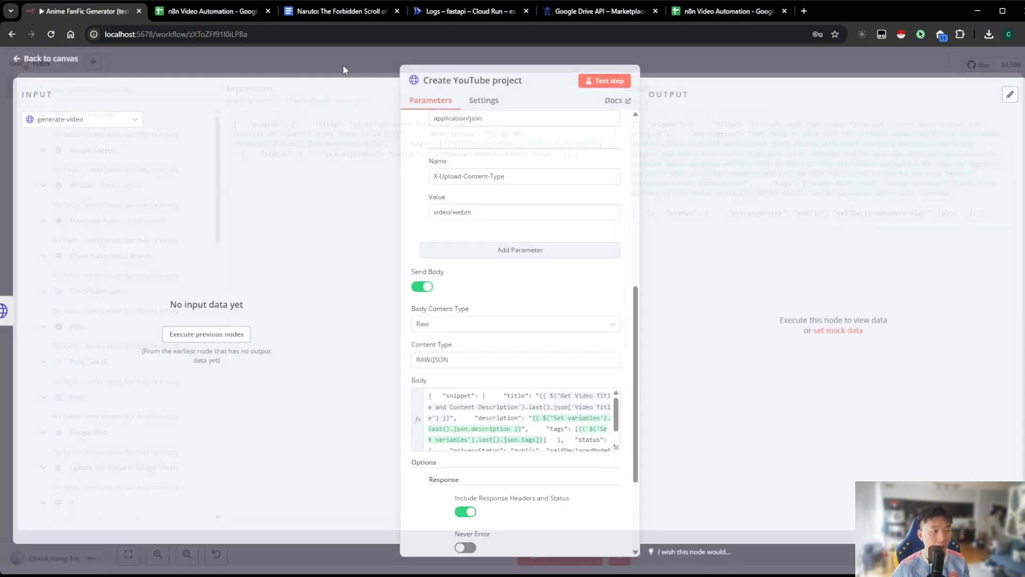
pyautogui.click(343, 66)
# Check row 3's Video Title and Video Content Description cells in the n8n Video Automation spreadsheet, then return to n8n and save the workflow
pyautogui.doubleClick(184, 558)
pyautogui.click(185, 557)
pyautogui.click(184, 557)
pyautogui.click(185, 557)
pyautogui.click(185, 557)
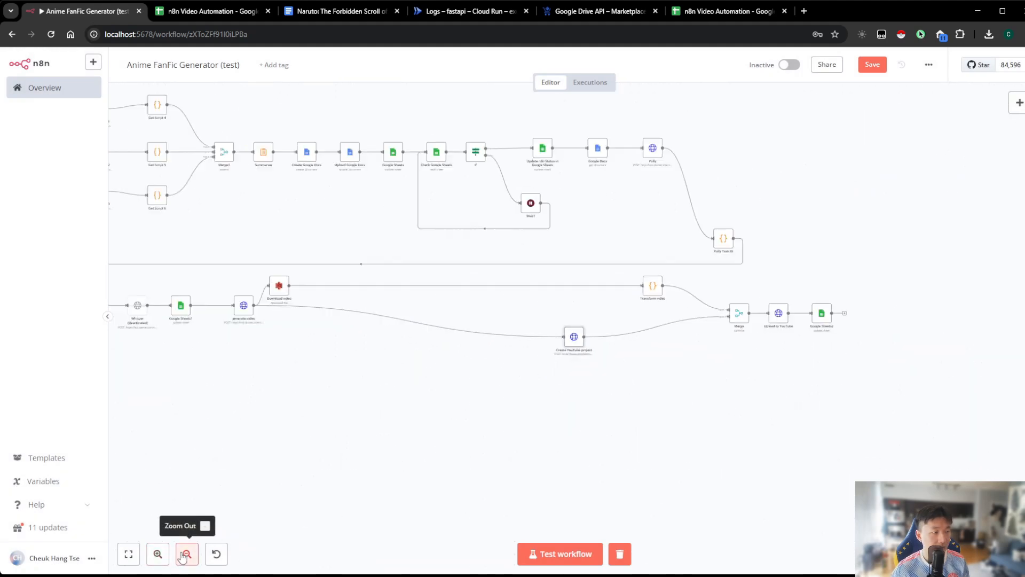
pyautogui.click(185, 557)
pyautogui.moveTo(328, 419); pyautogui.dragTo(609, 478)
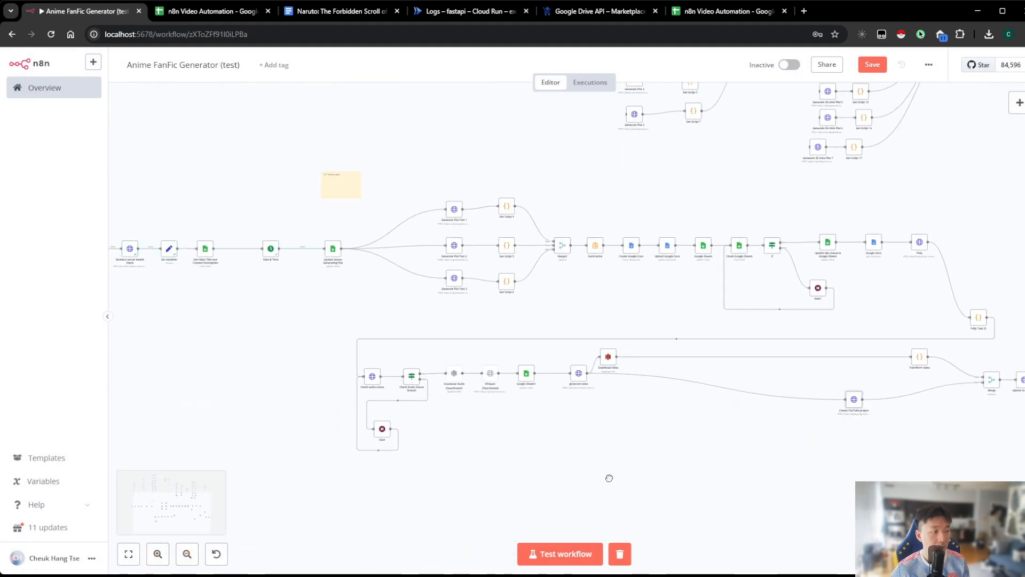
pyautogui.click(209, 11)
pyautogui.click(434, 198)
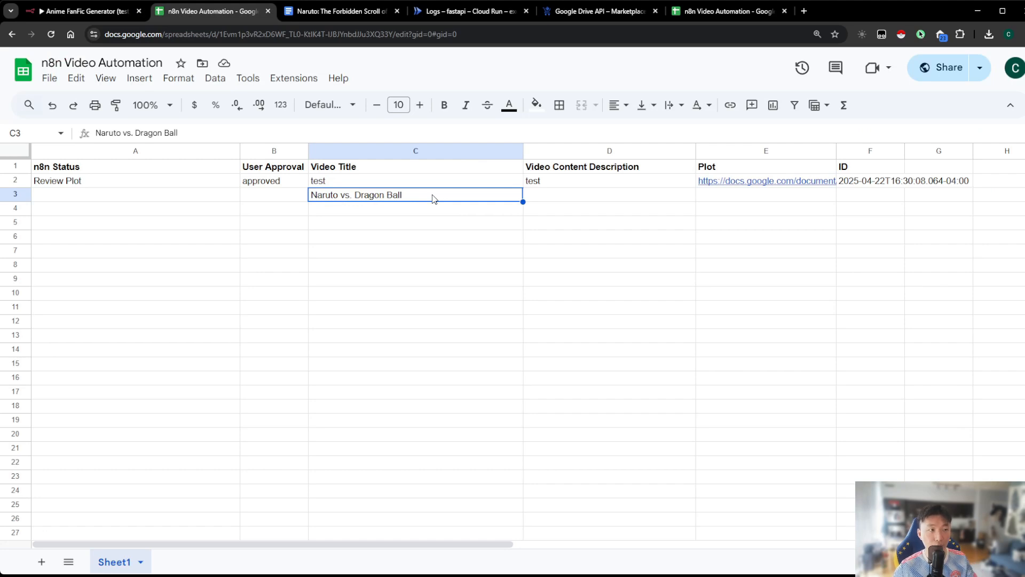
pyautogui.click(546, 197)
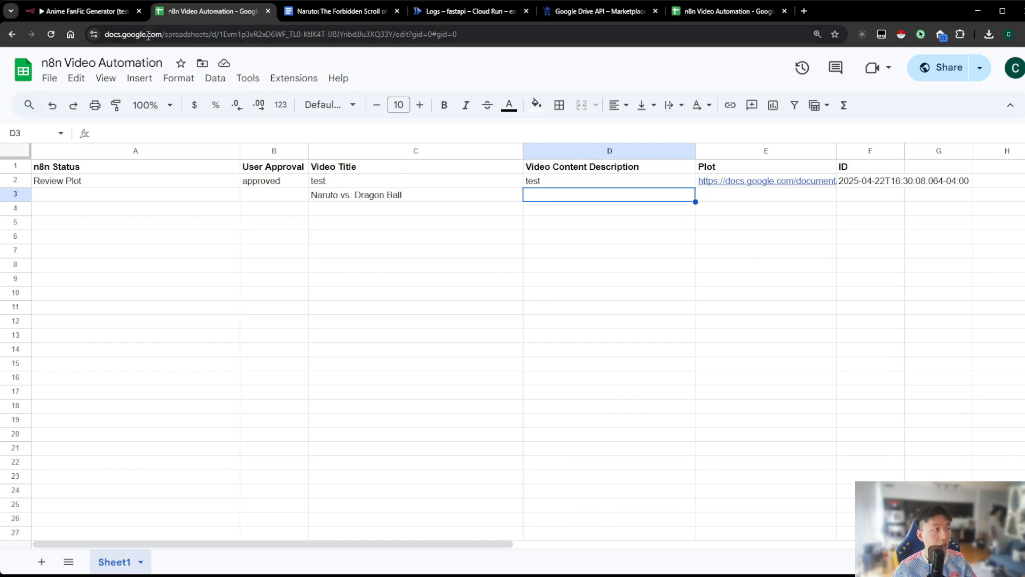
pyautogui.click(94, 12)
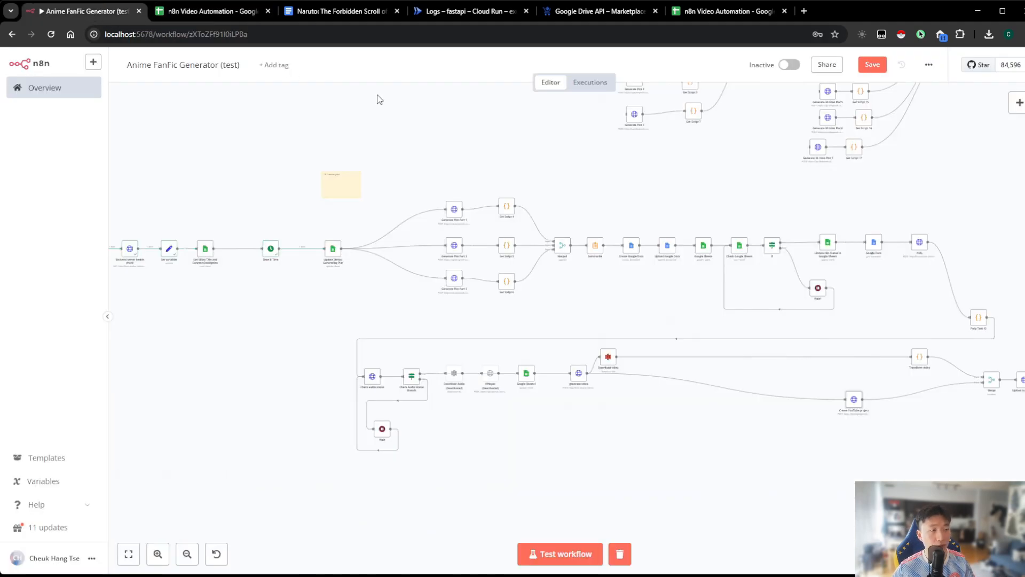
pyautogui.click(872, 67)
pyautogui.scroll(-2, 658, 463)
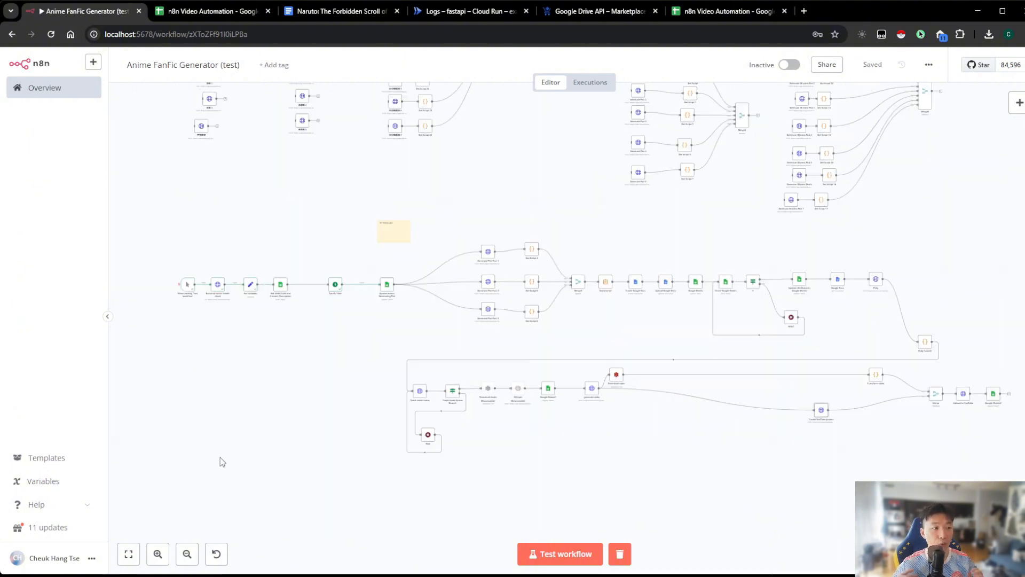